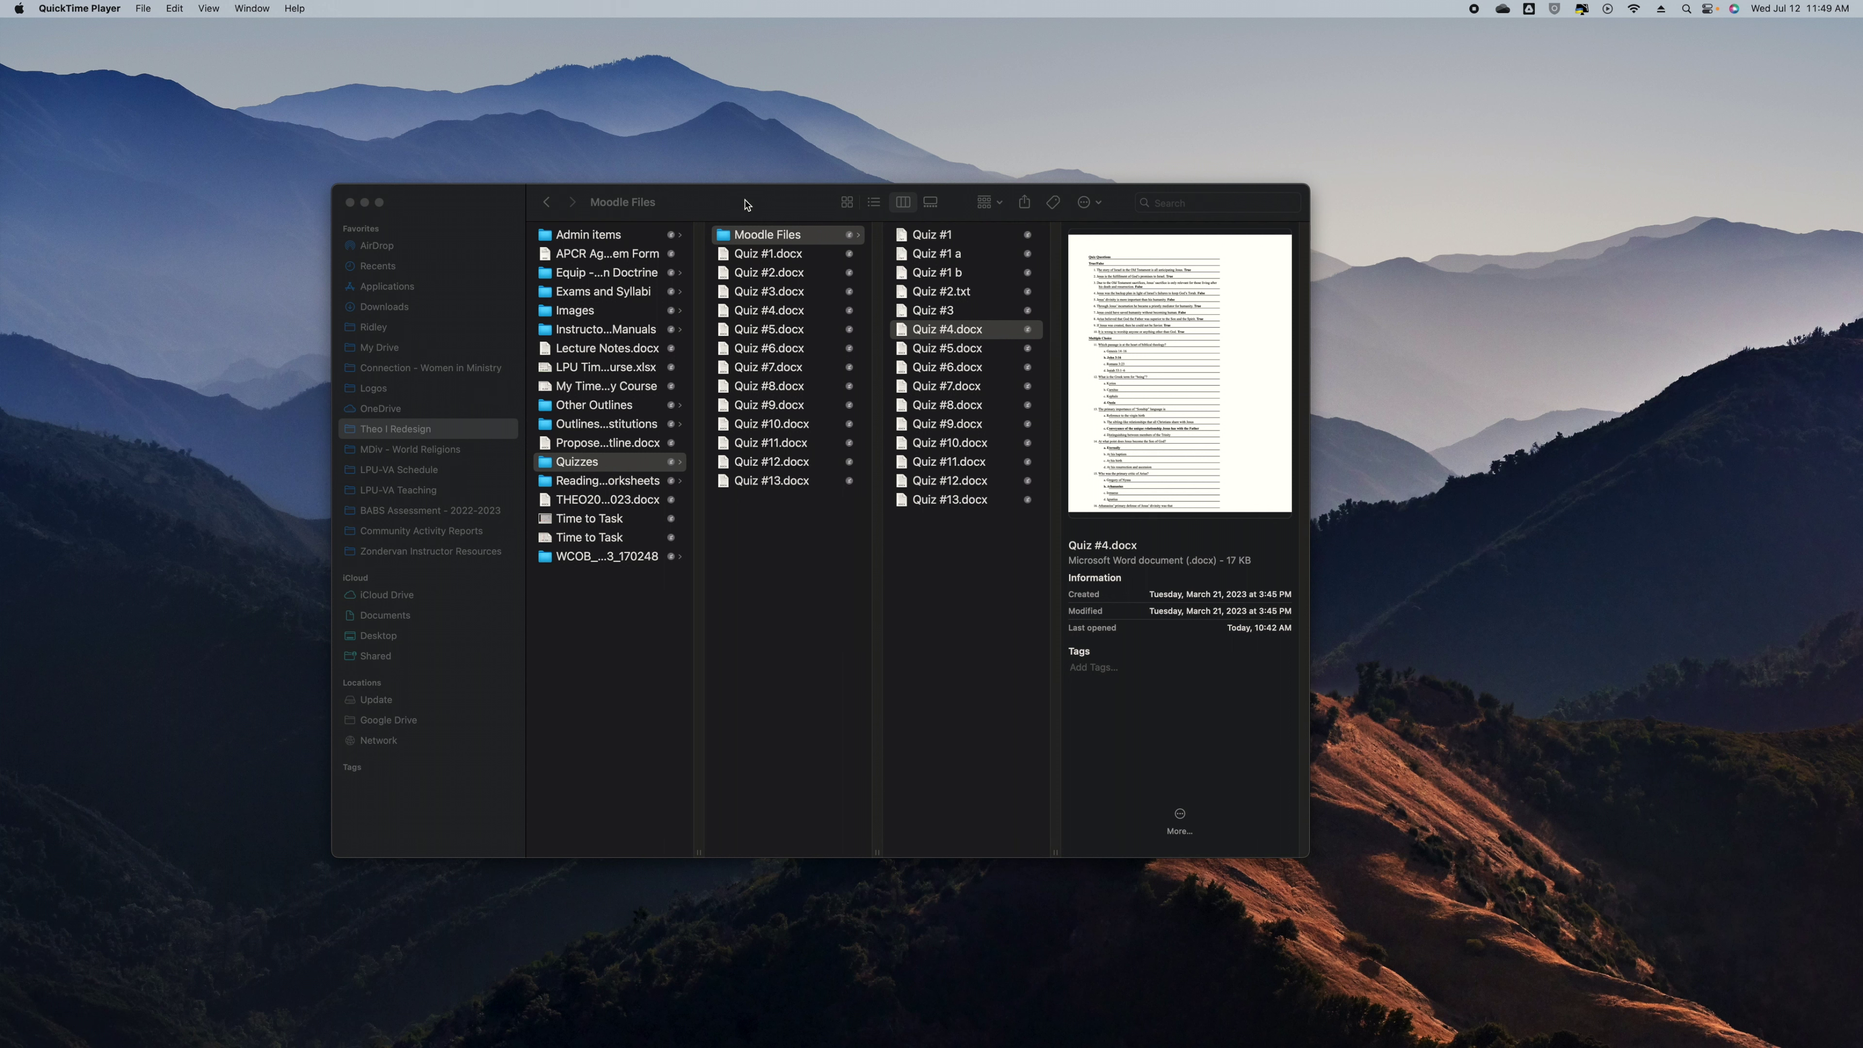
Enlarge the file browser window and widen the column listing the contents of the Moodle Files folder.
click(1055, 853)
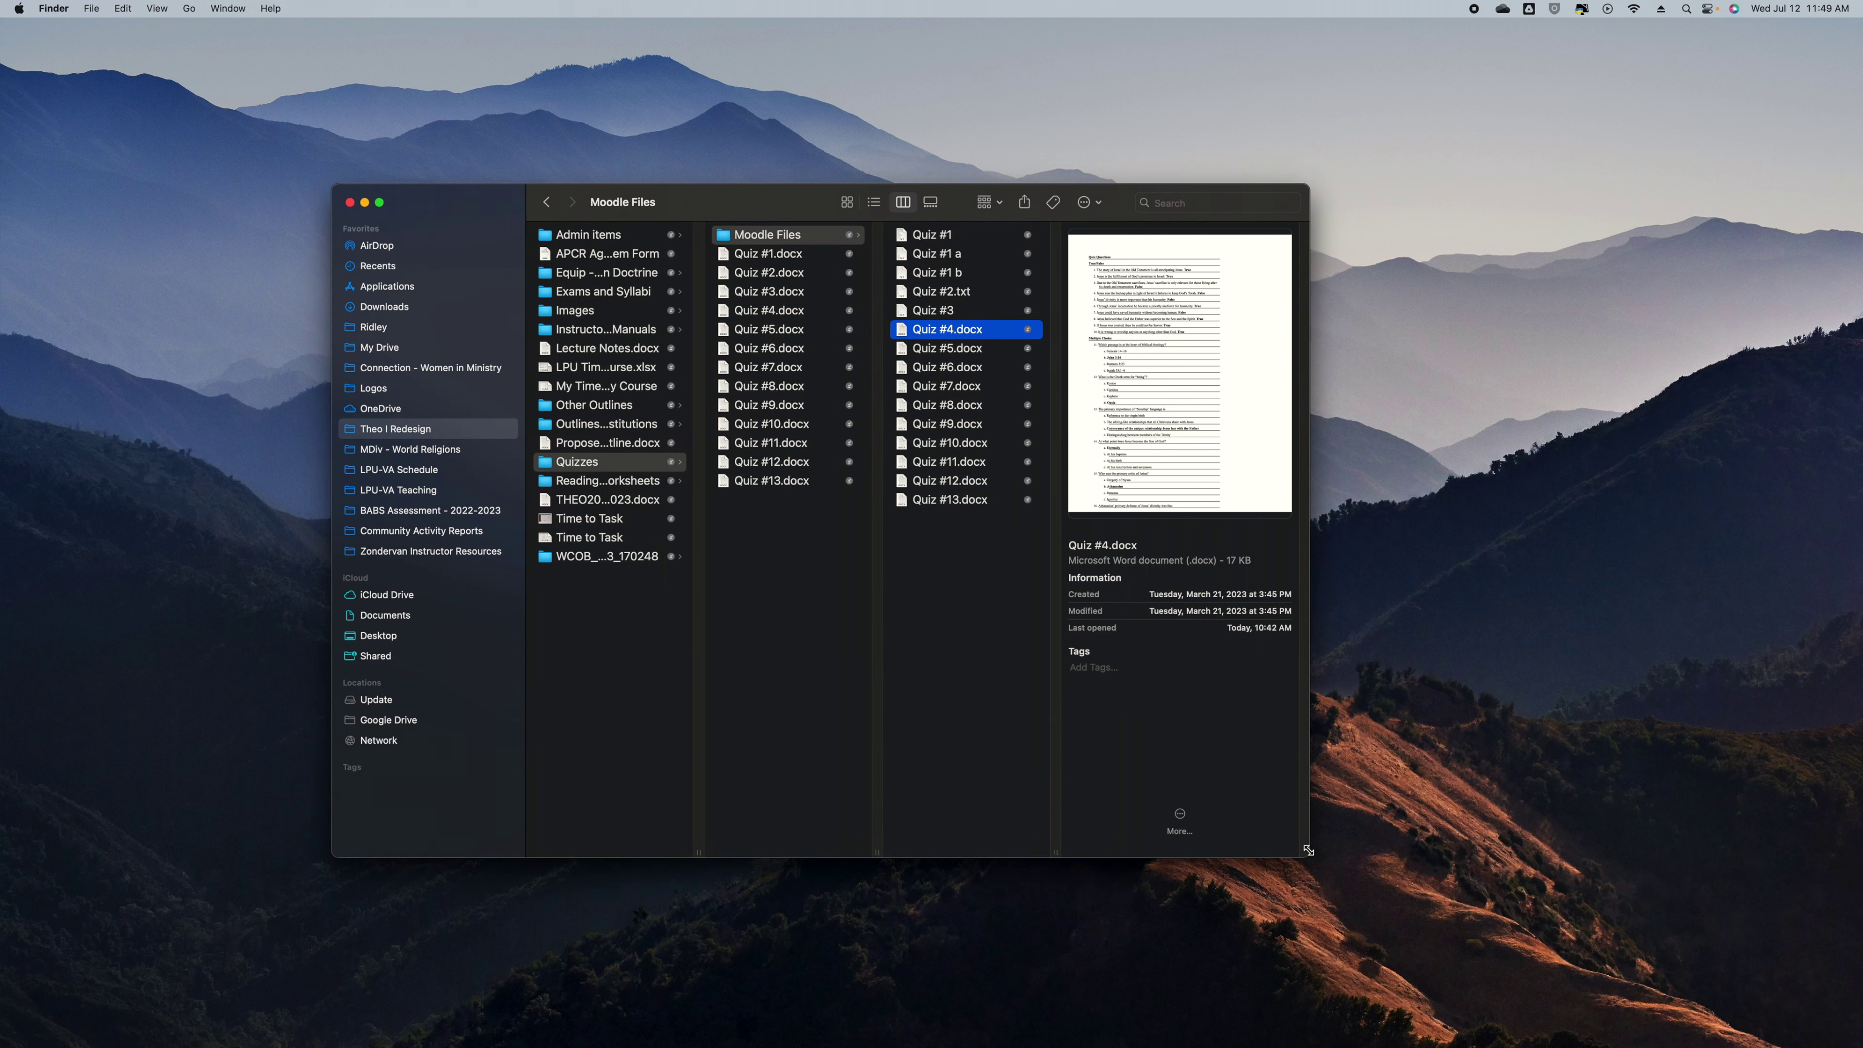
drag(1308, 854, 1679, 823)
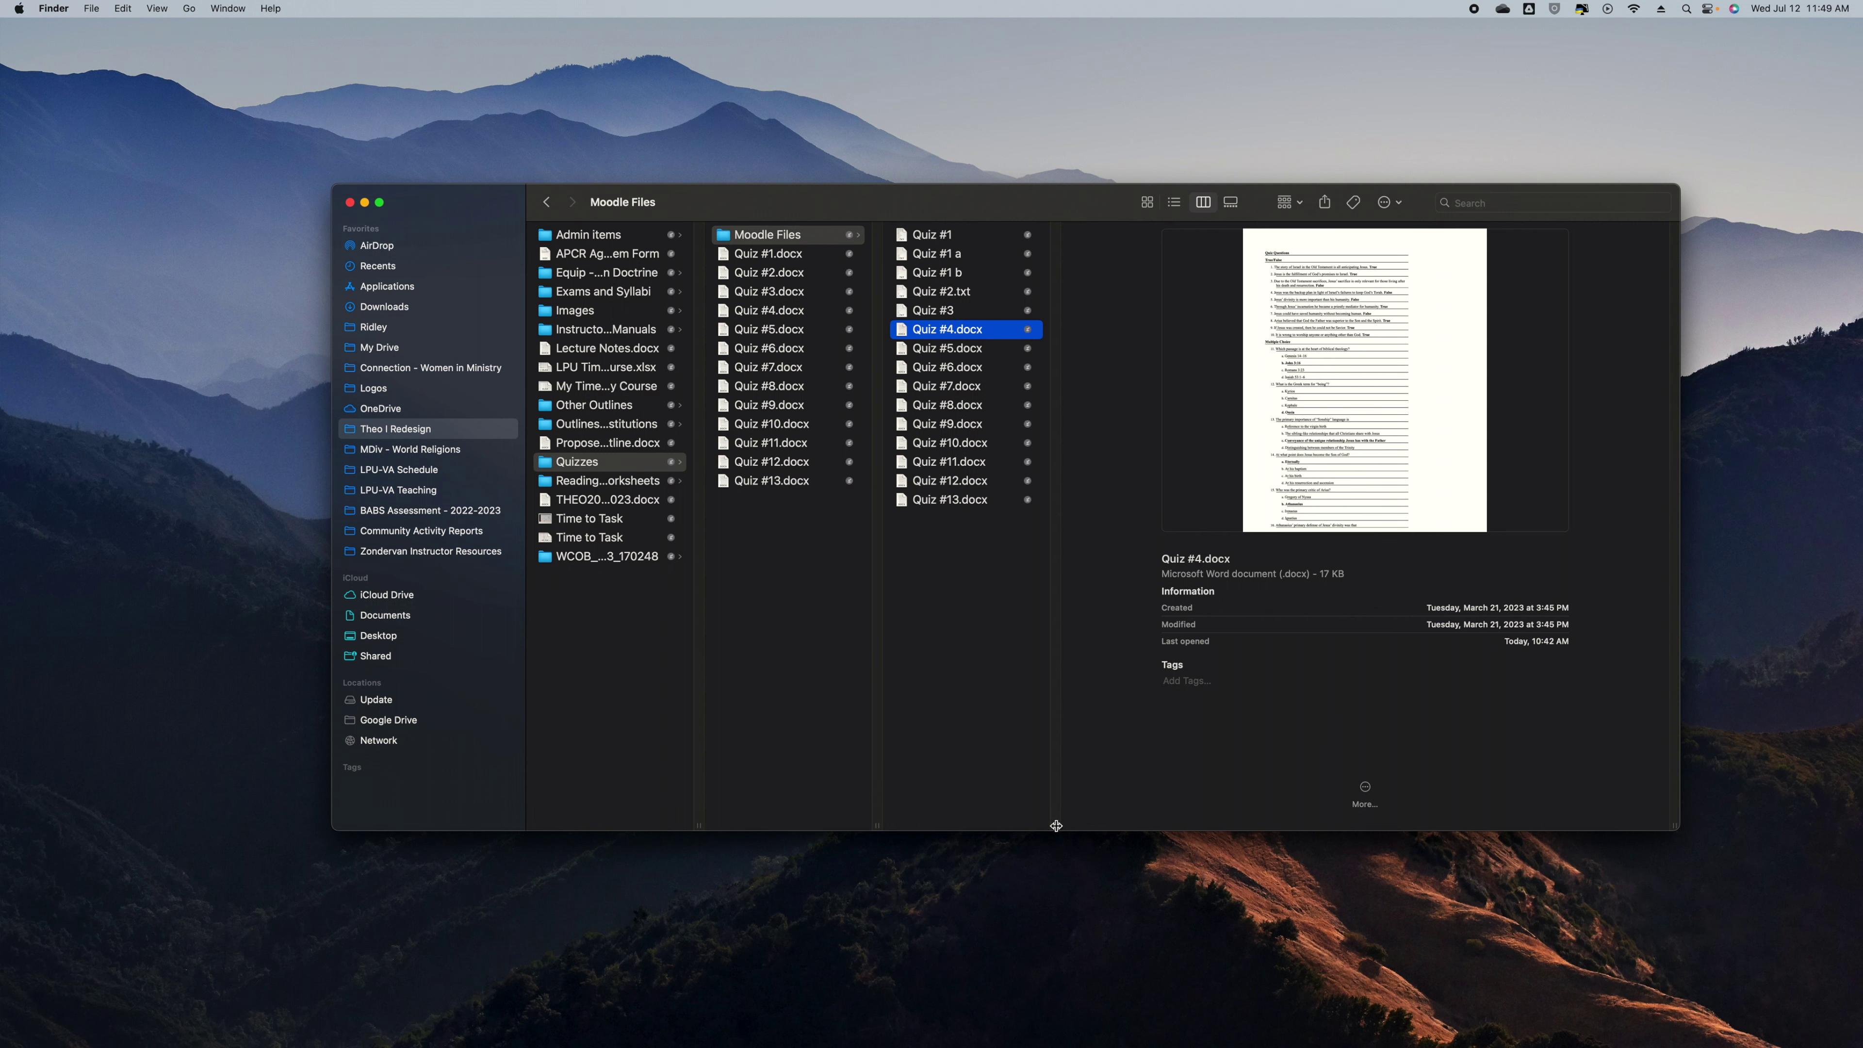
drag(1055, 826, 1333, 817)
Preview Quiz #4.docx, look through its true/false and multiple-choice questions, and close the preview.
key(space)
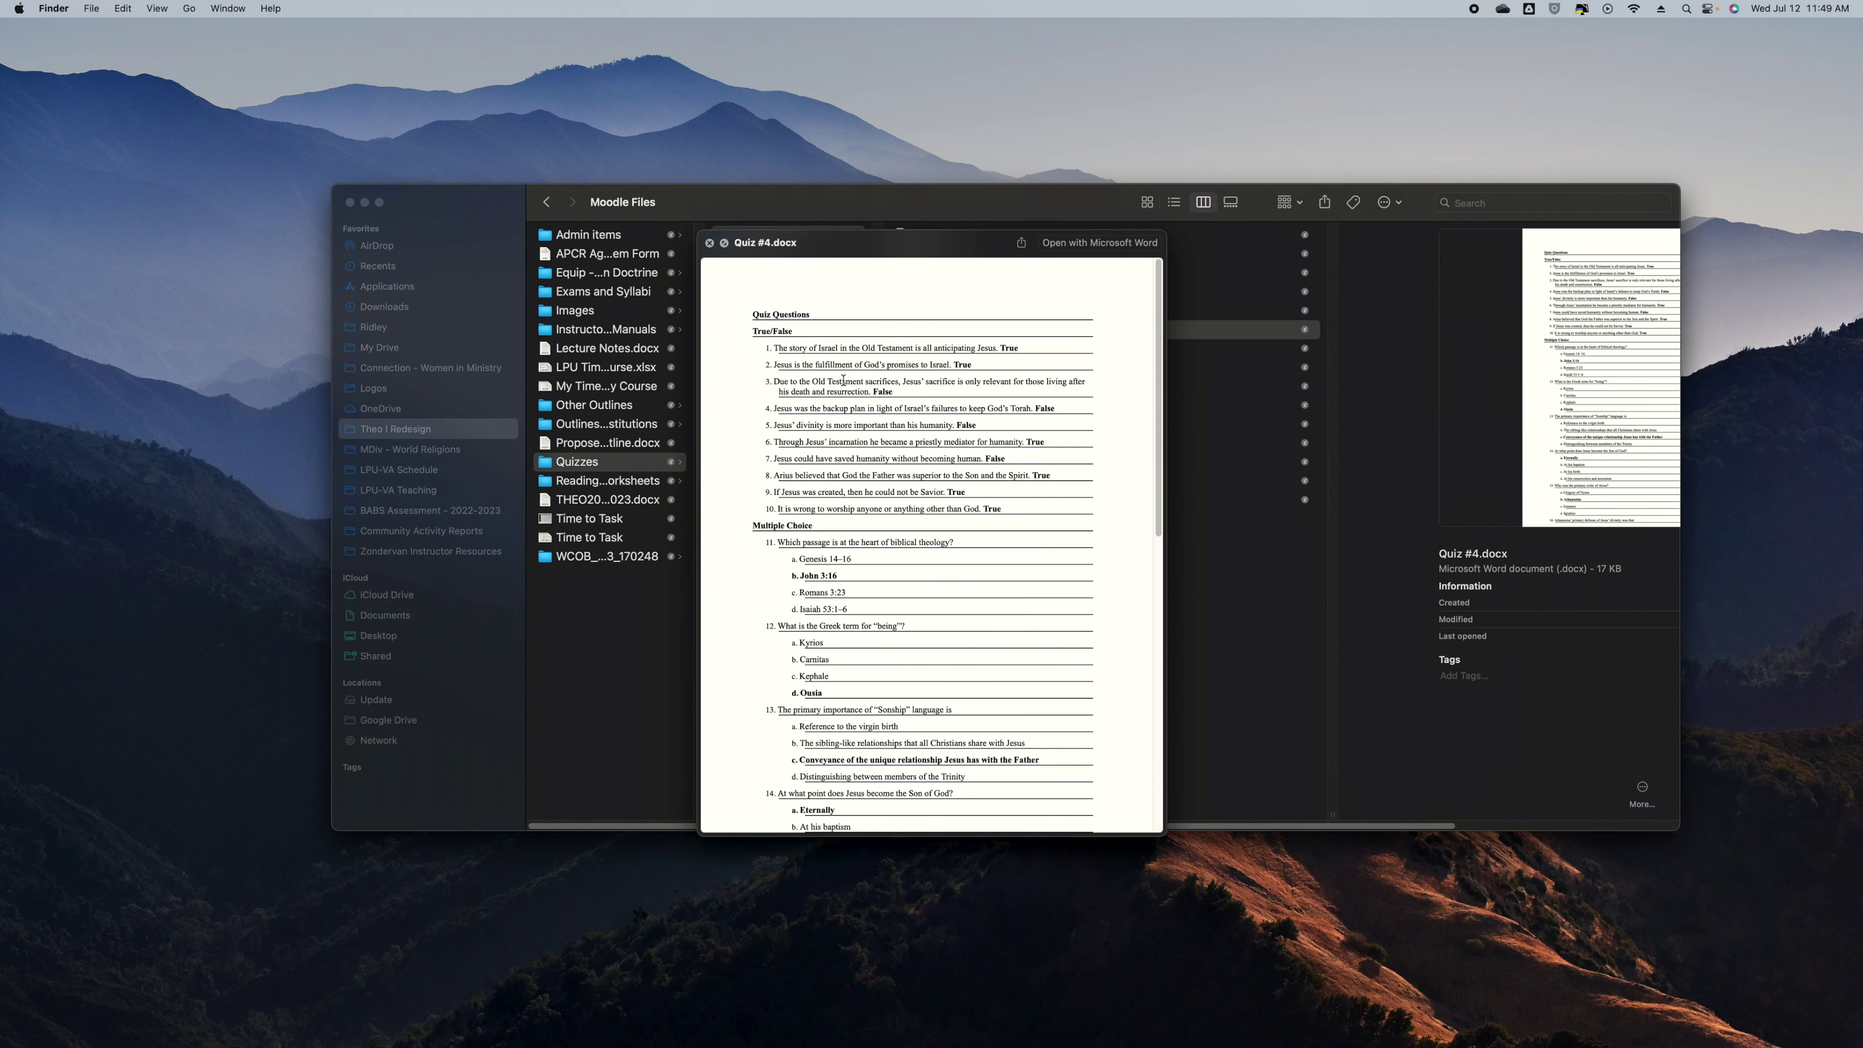
scroll(797, 472, down, 5)
scroll(785, 441, up, 5)
click(710, 243)
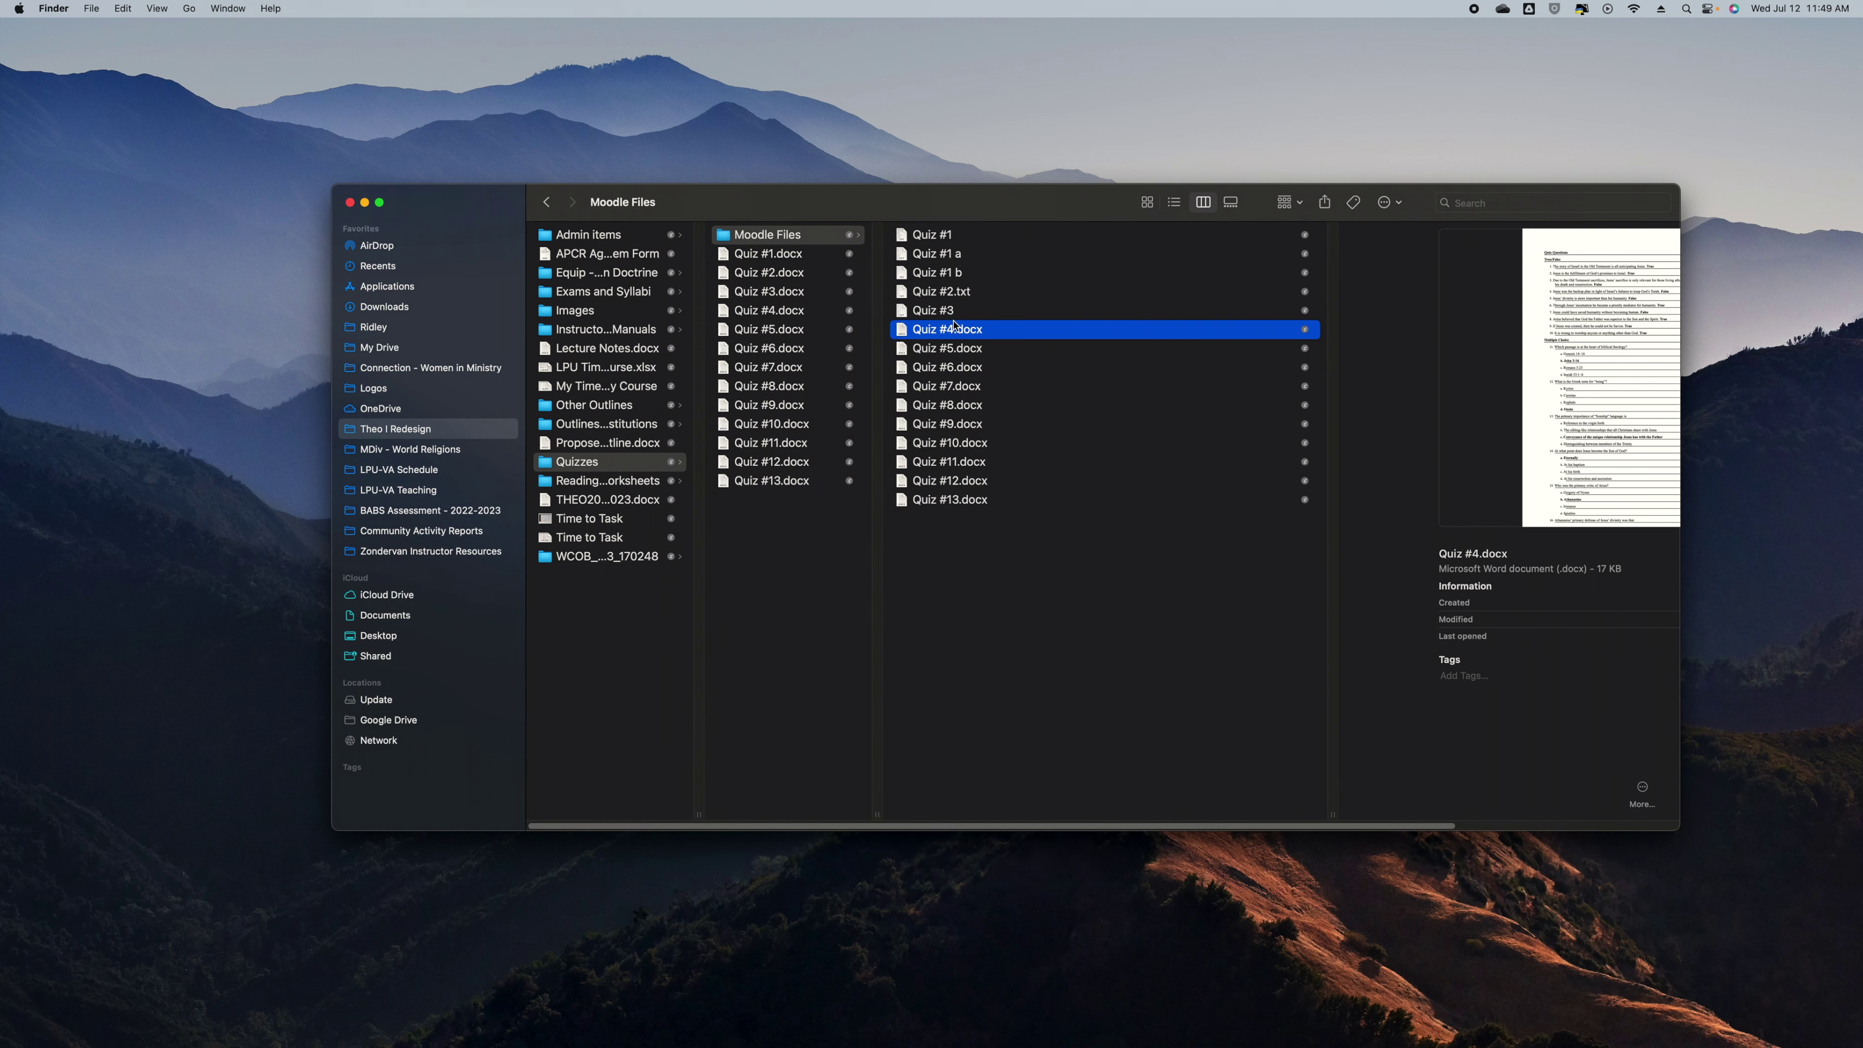
Switch to the open Quiz #4 document in Word and make its window full screen.
key(ctrl+Up)
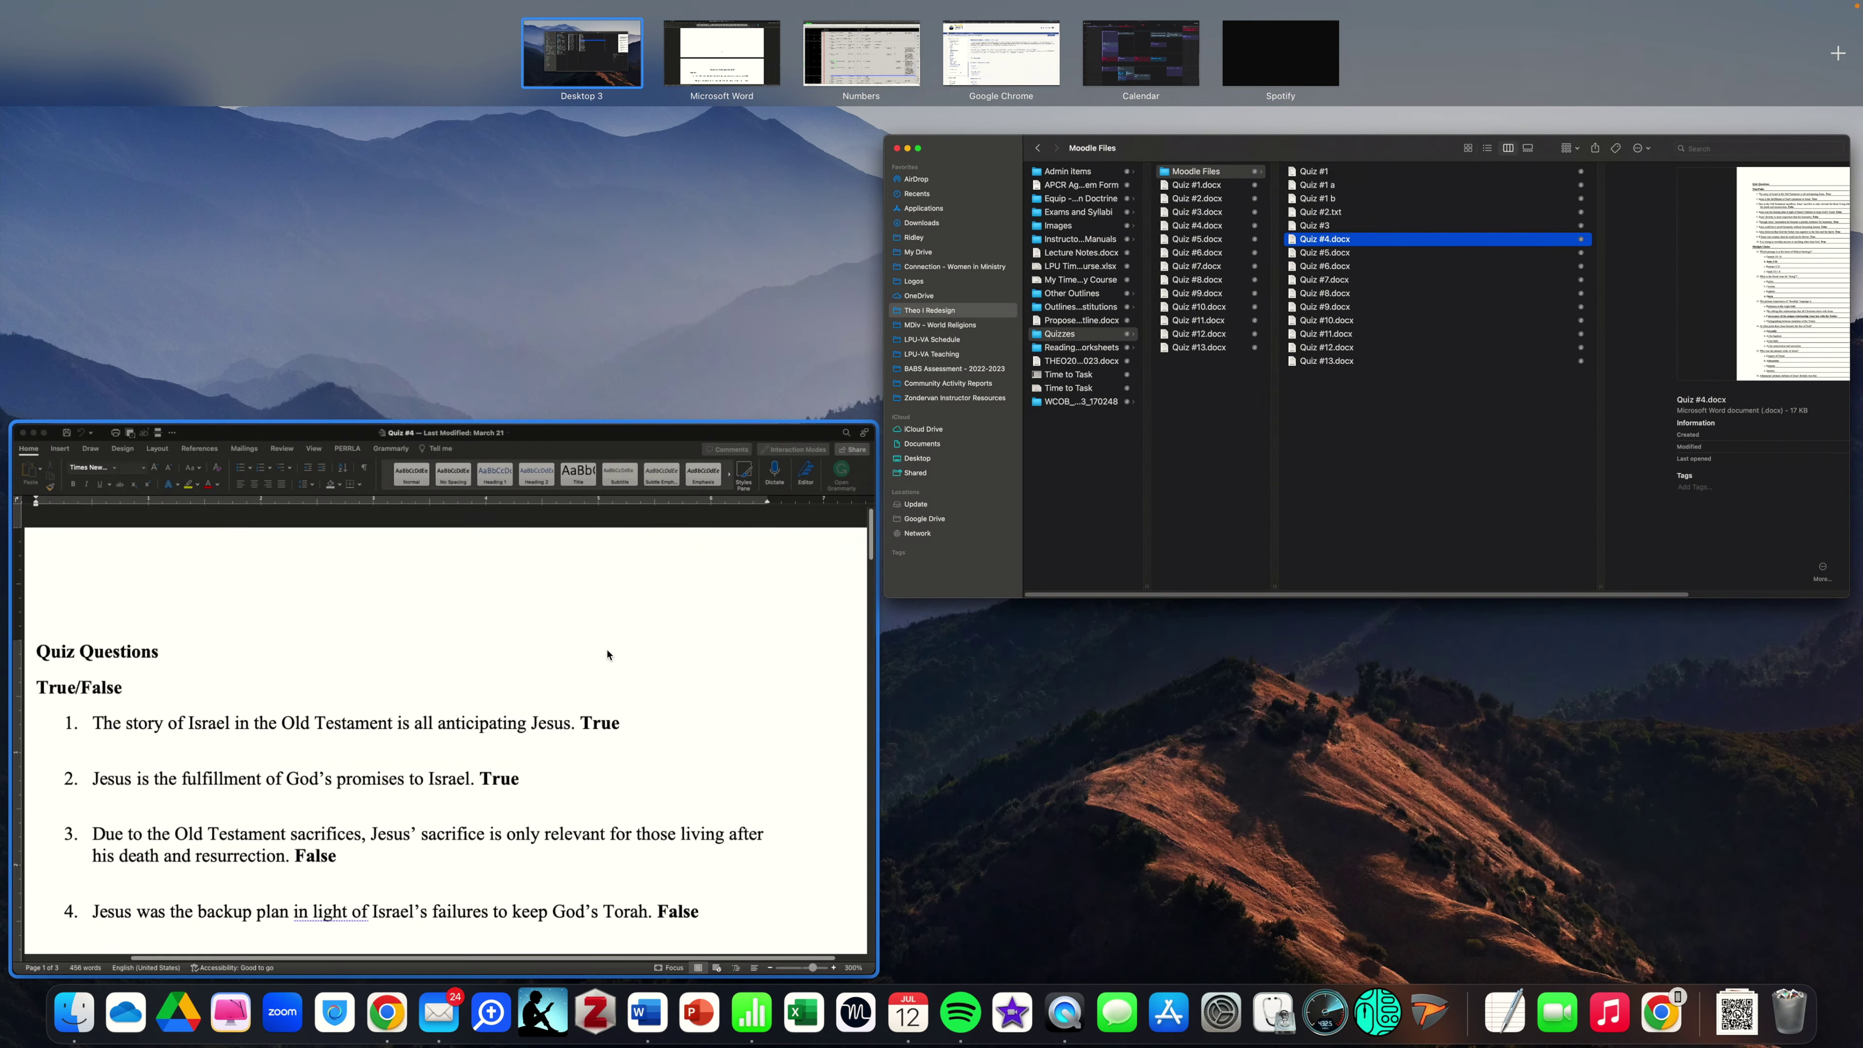
click(607, 653)
drag(830, 297, 1125, 61)
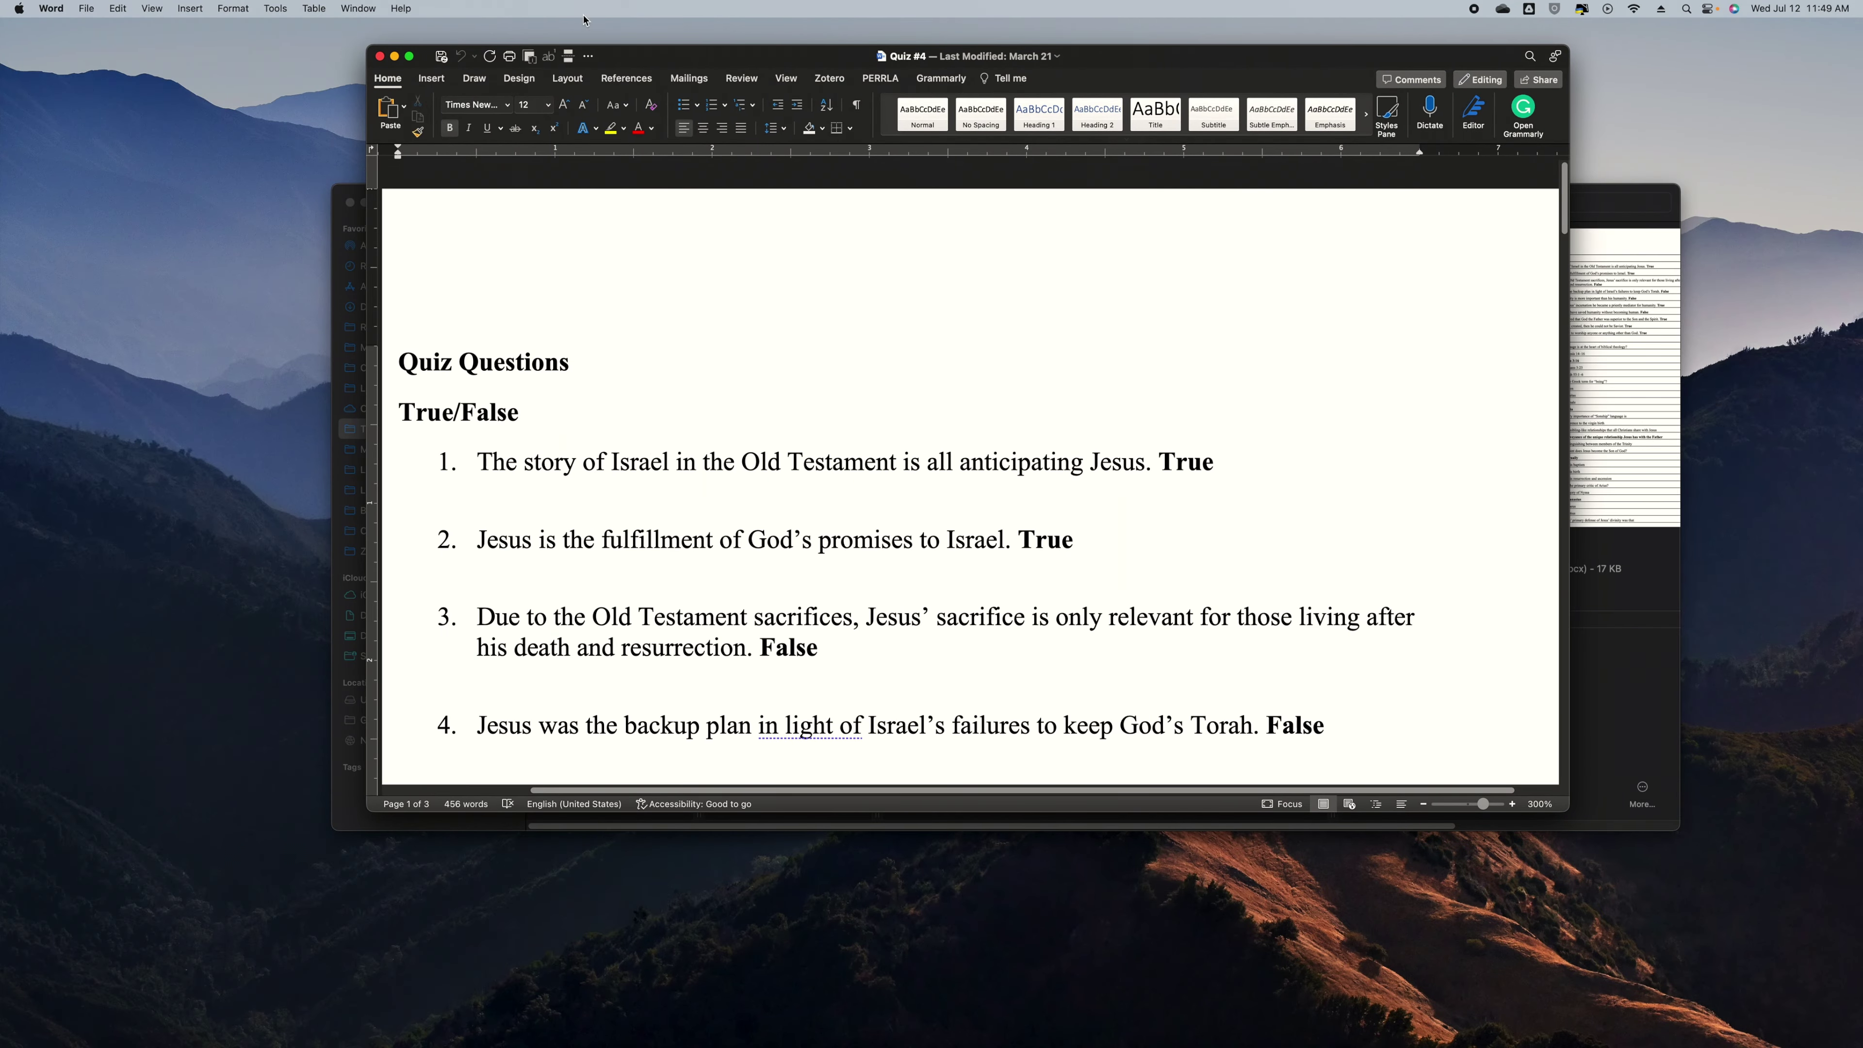
click(409, 56)
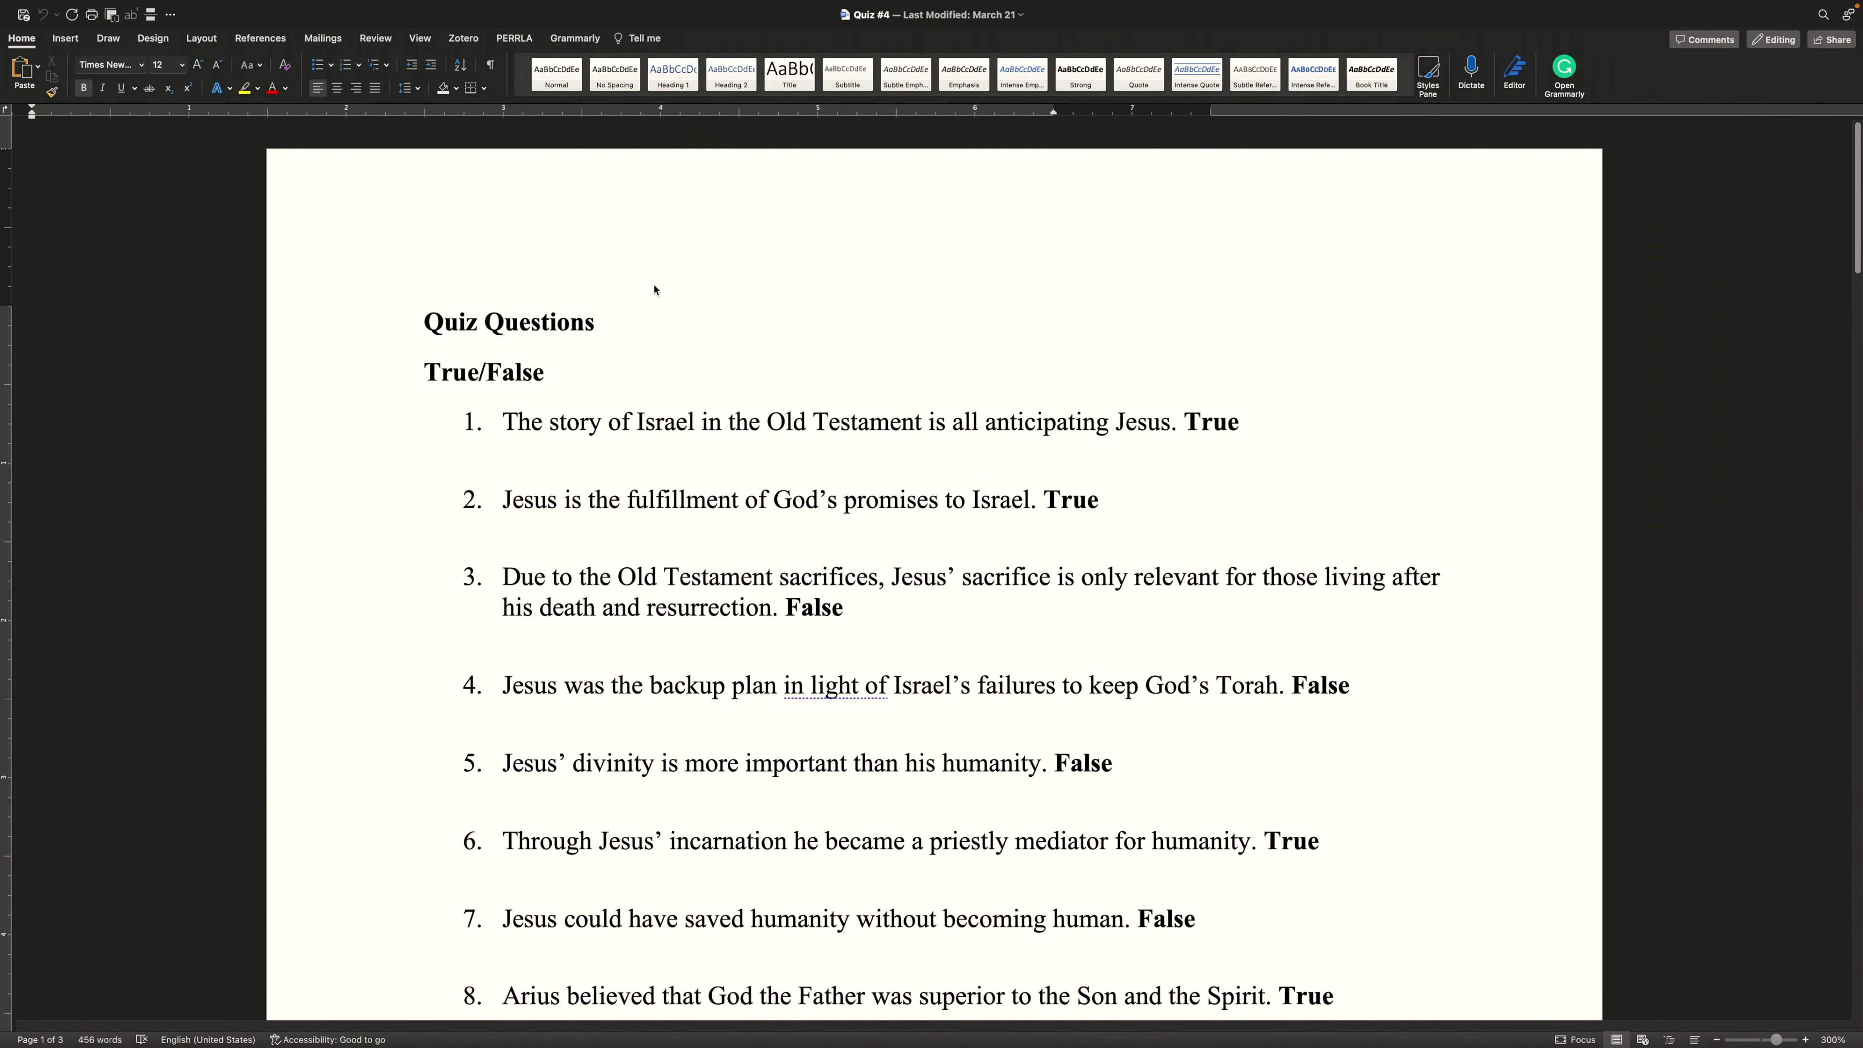
Delete the "Quiz Questions" and "True/False" headings at the start of the document.
click(469, 430)
click(506, 425)
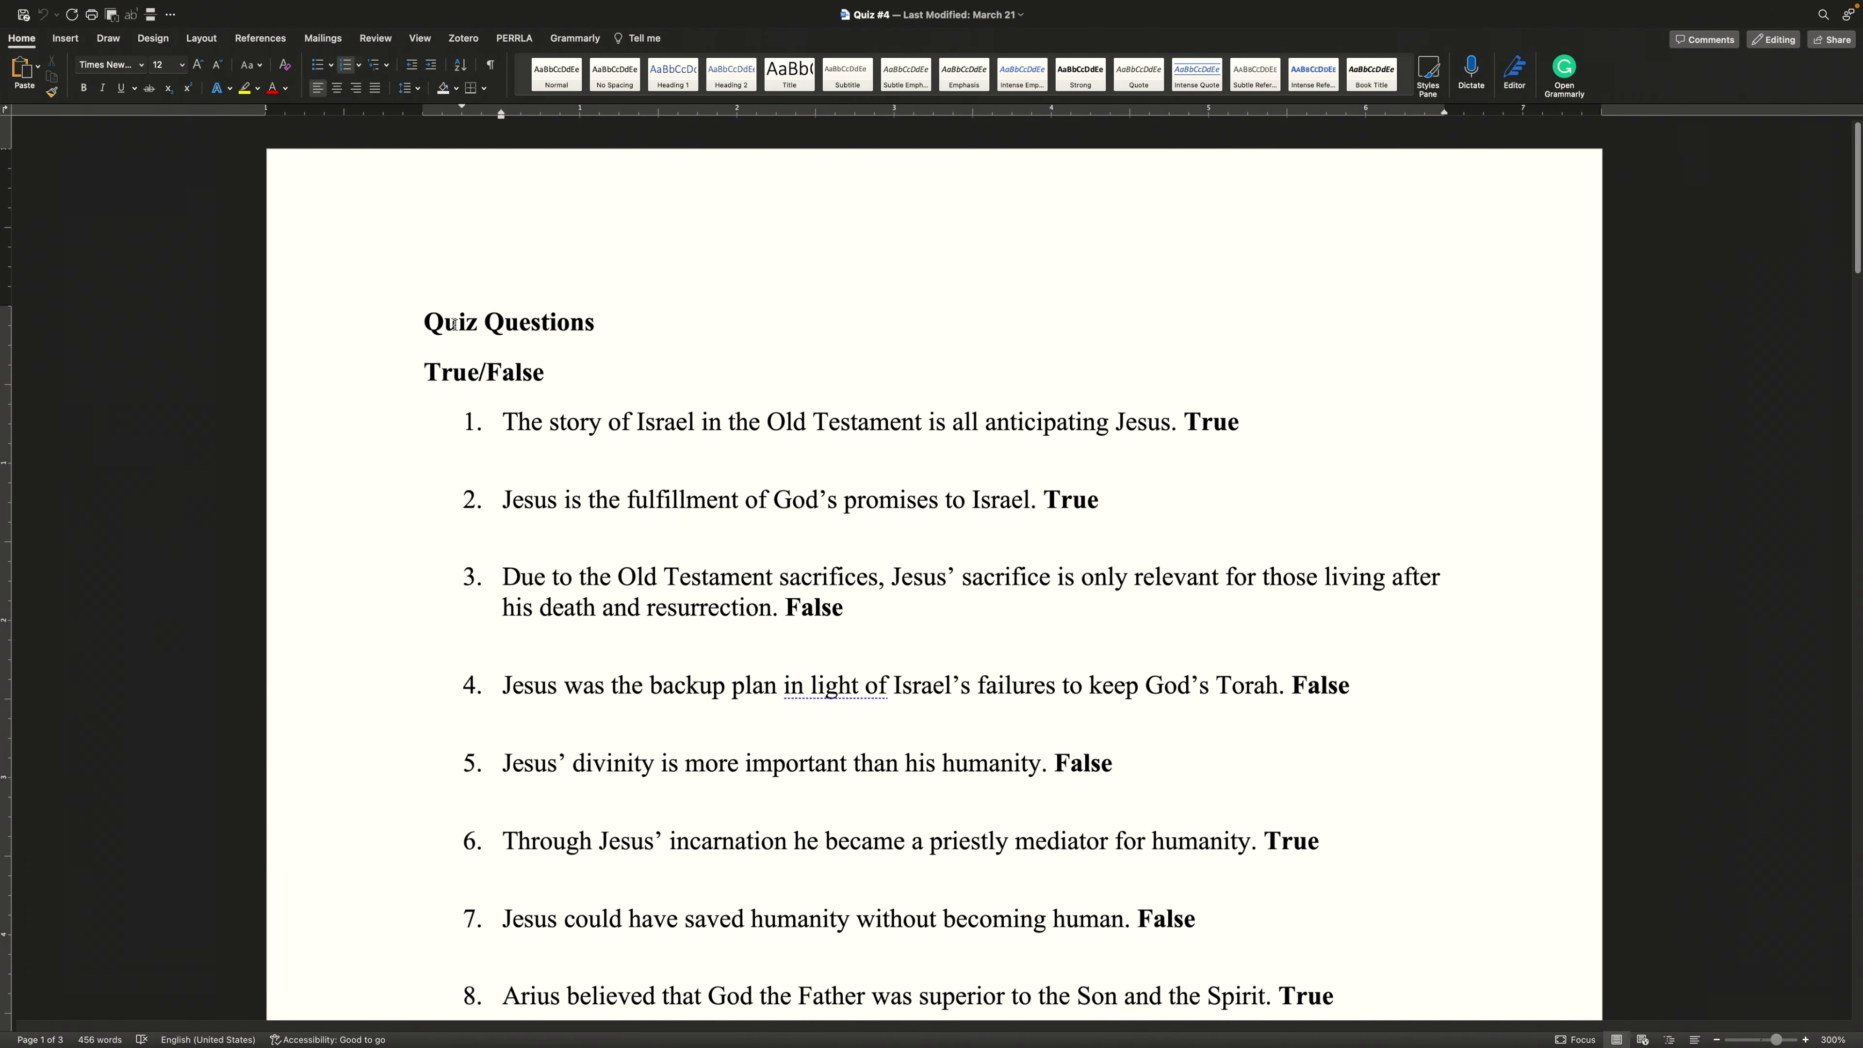
drag(428, 322, 600, 369)
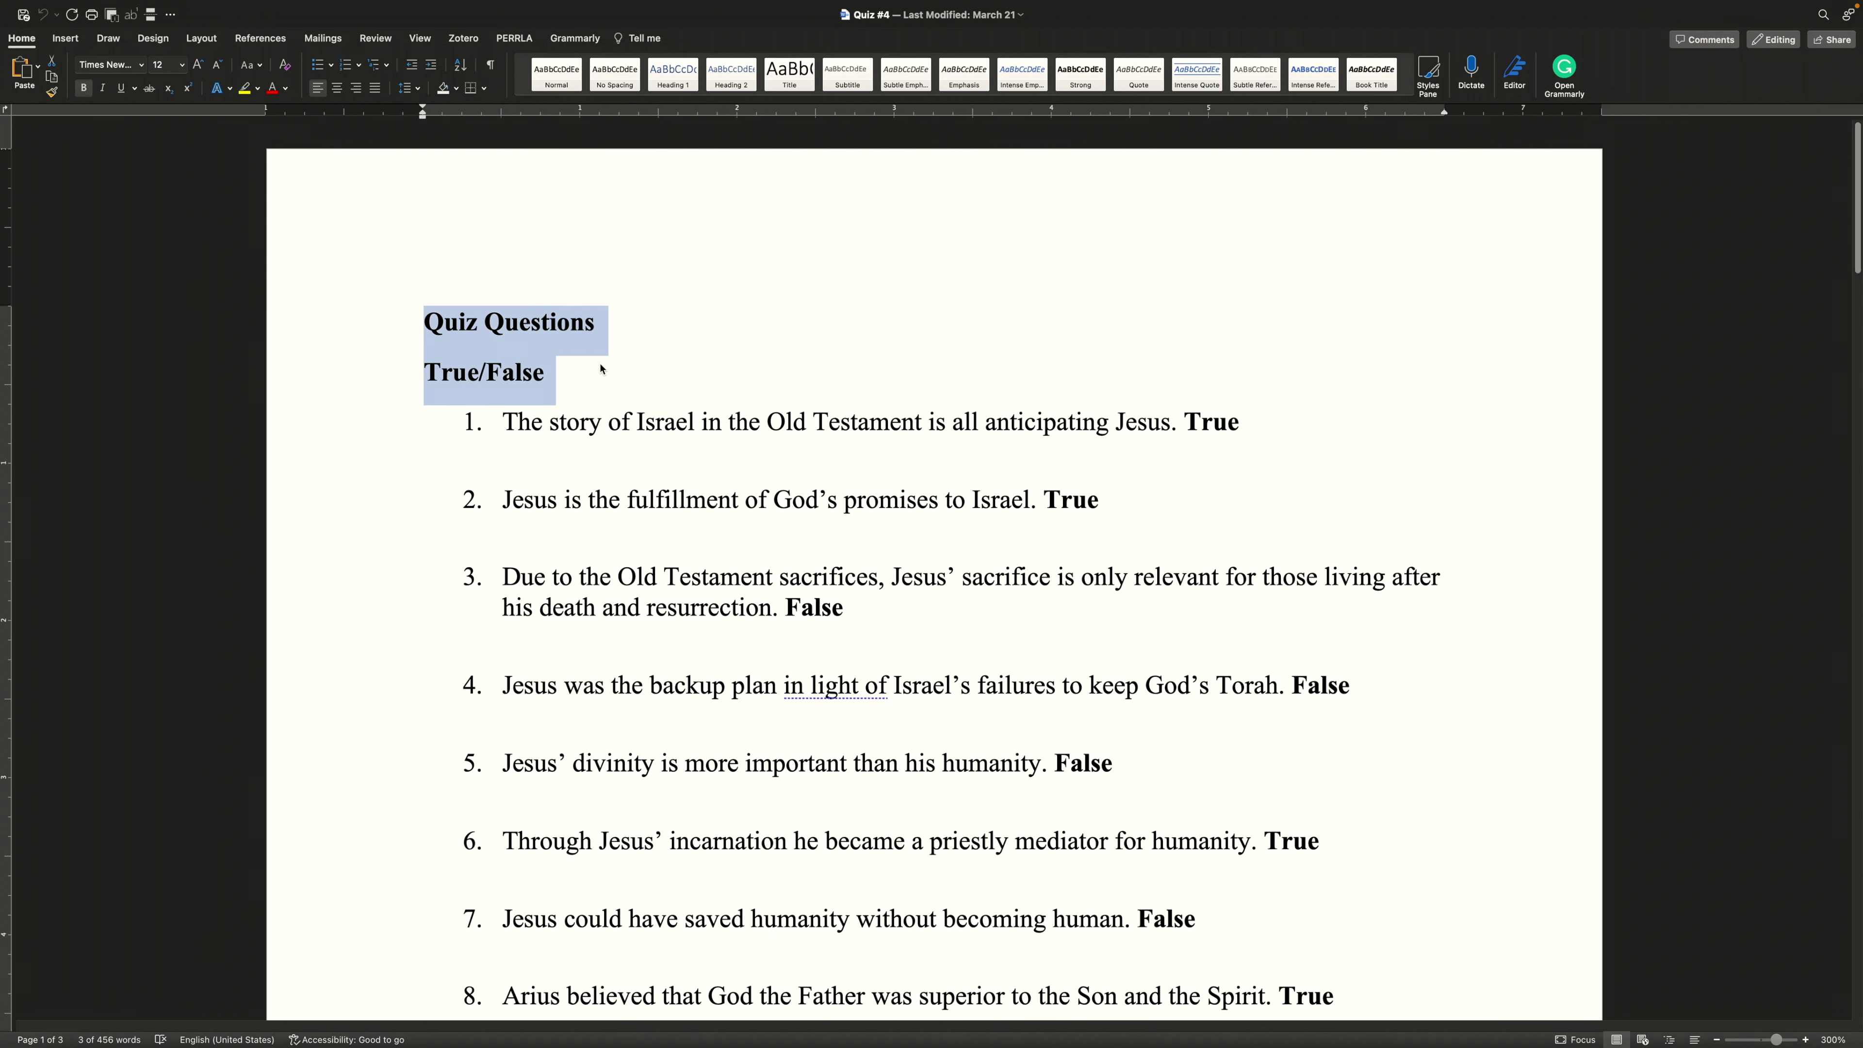
key(BackSpace)
Remove the automatic numbering from the whole document and align all paragraphs with the left margin.
key(super+a)
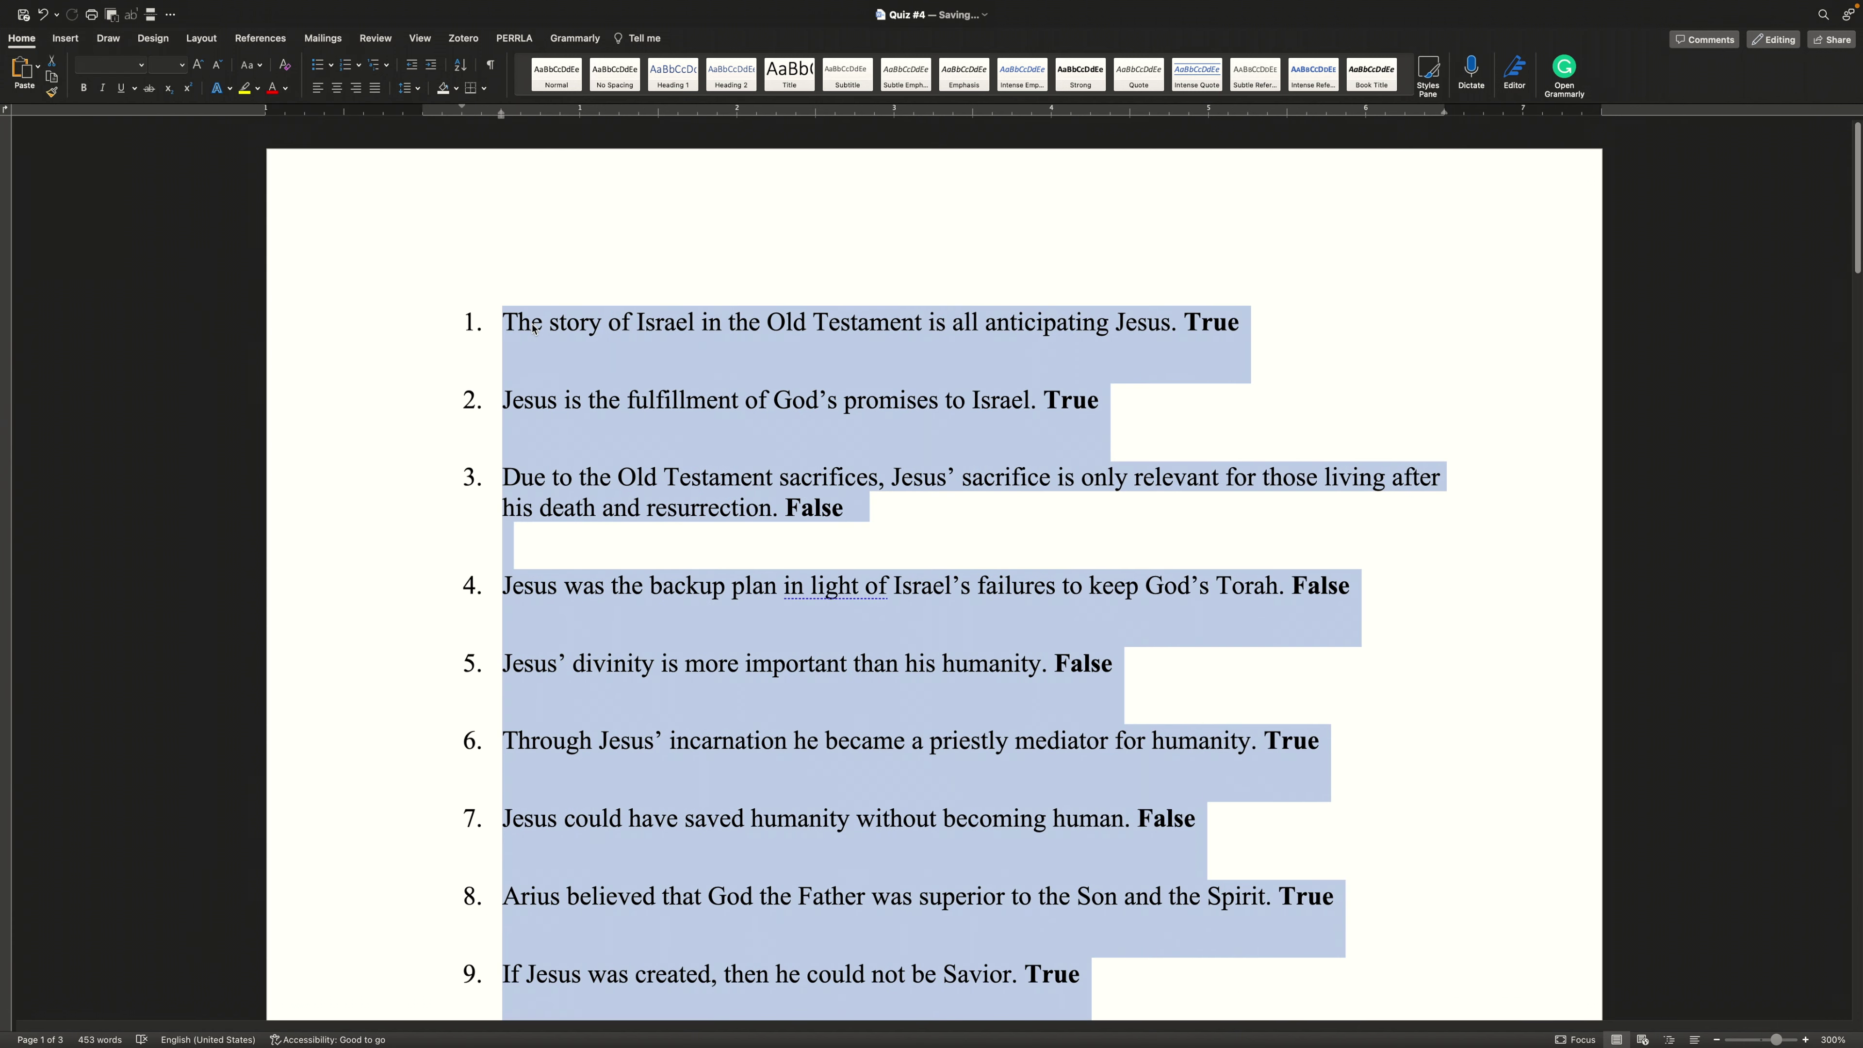
click(345, 65)
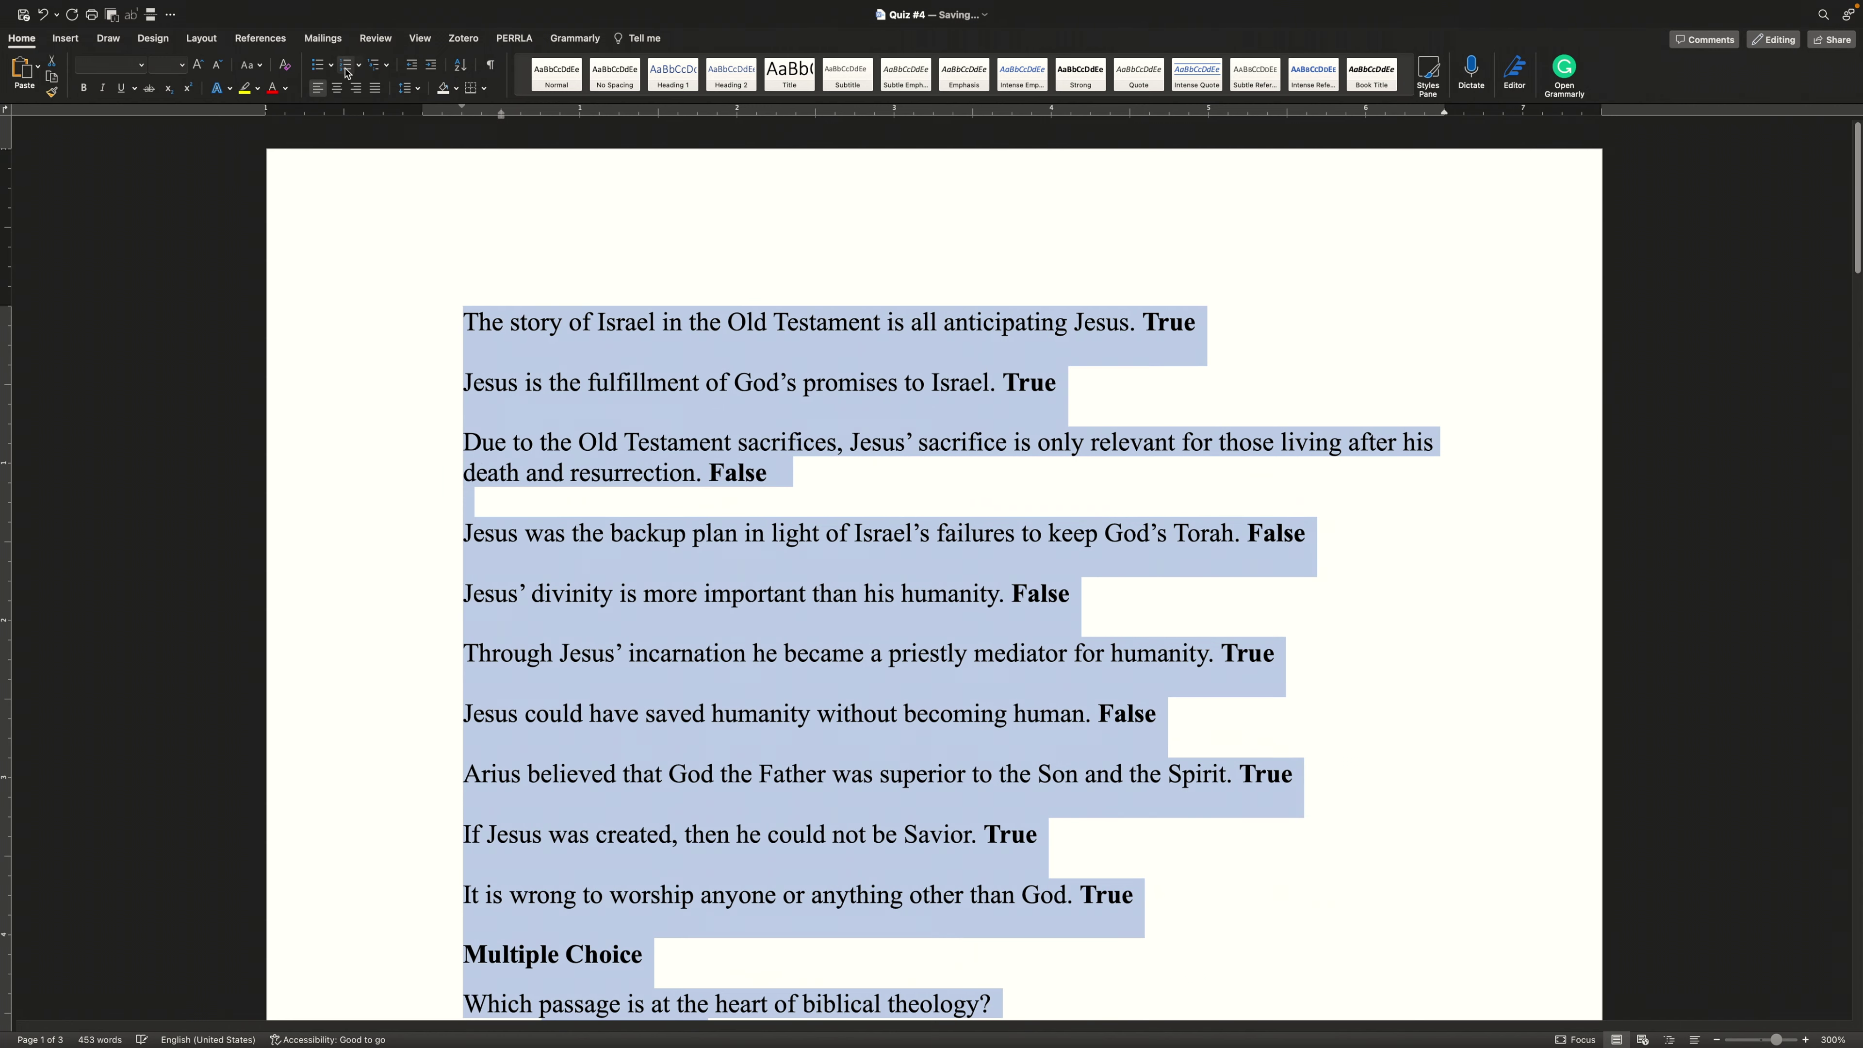
drag(462, 115, 424, 120)
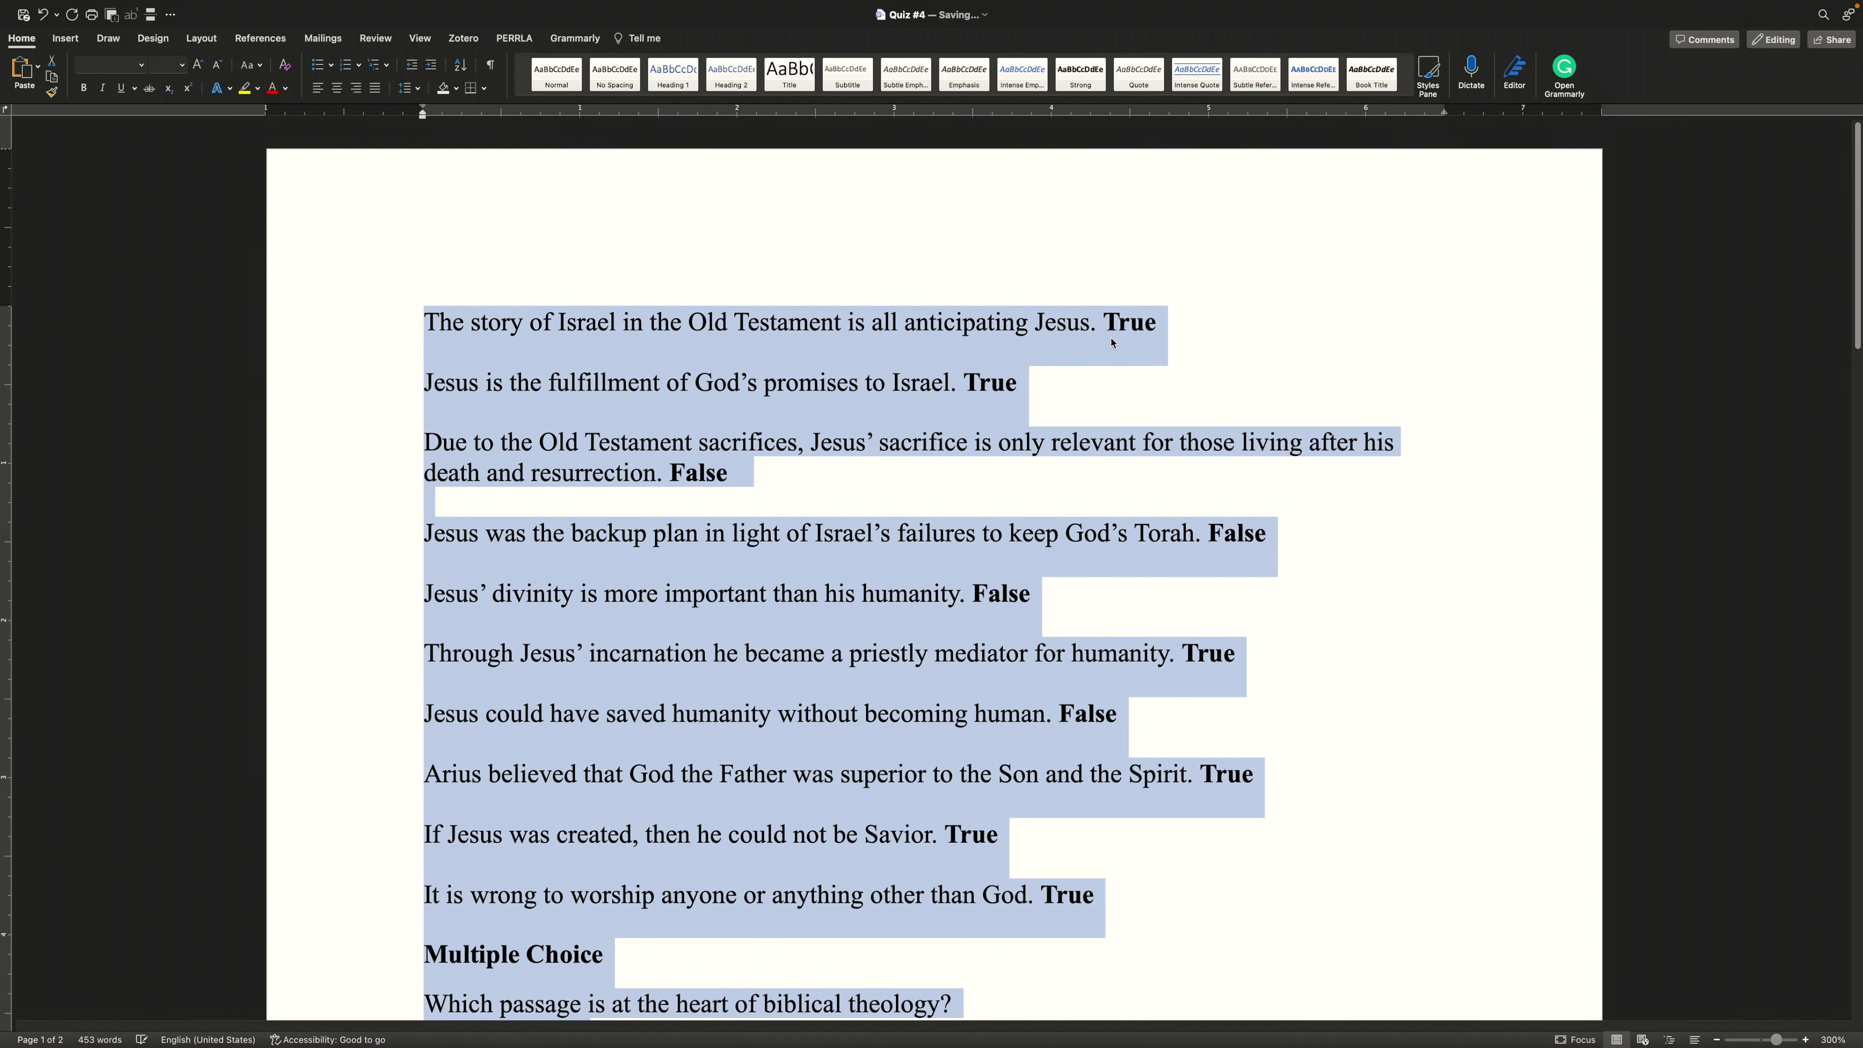
Put the first question's answer on its own line and remove the spacing before and after all paragraphs in the document.
click(1107, 342)
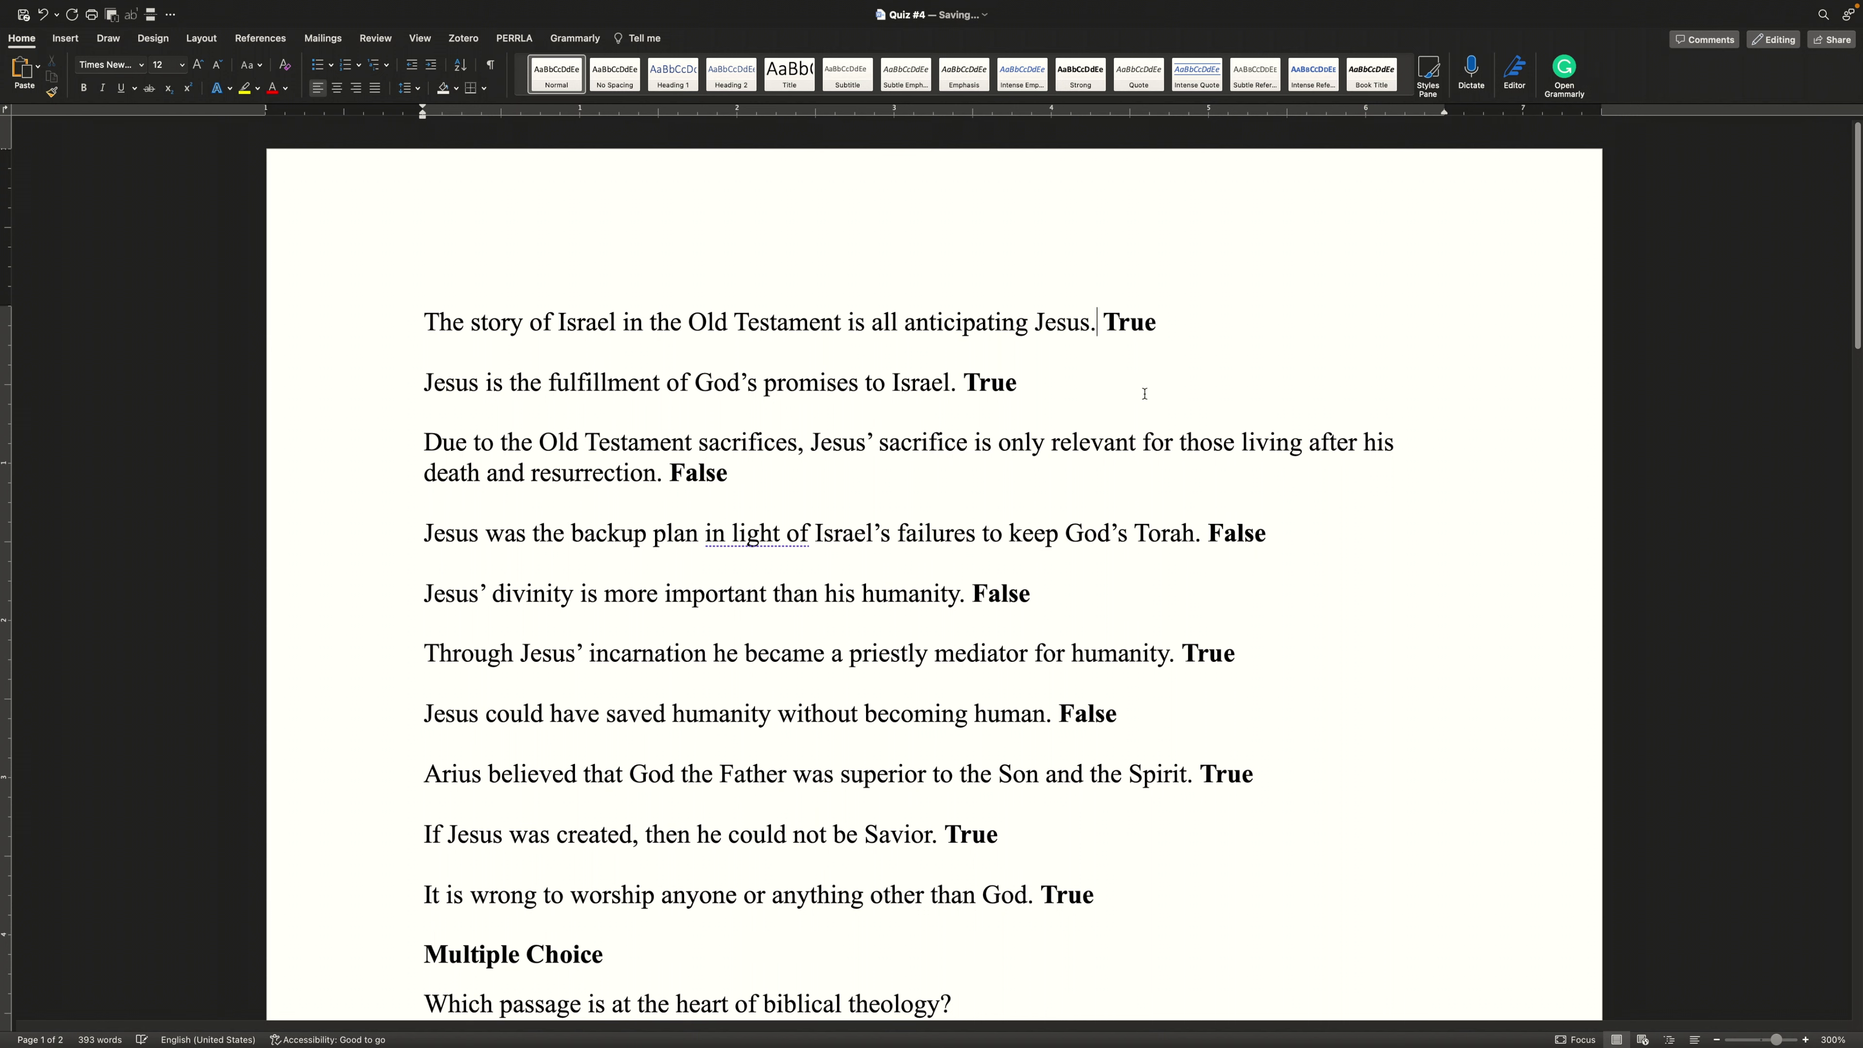
key(Return)
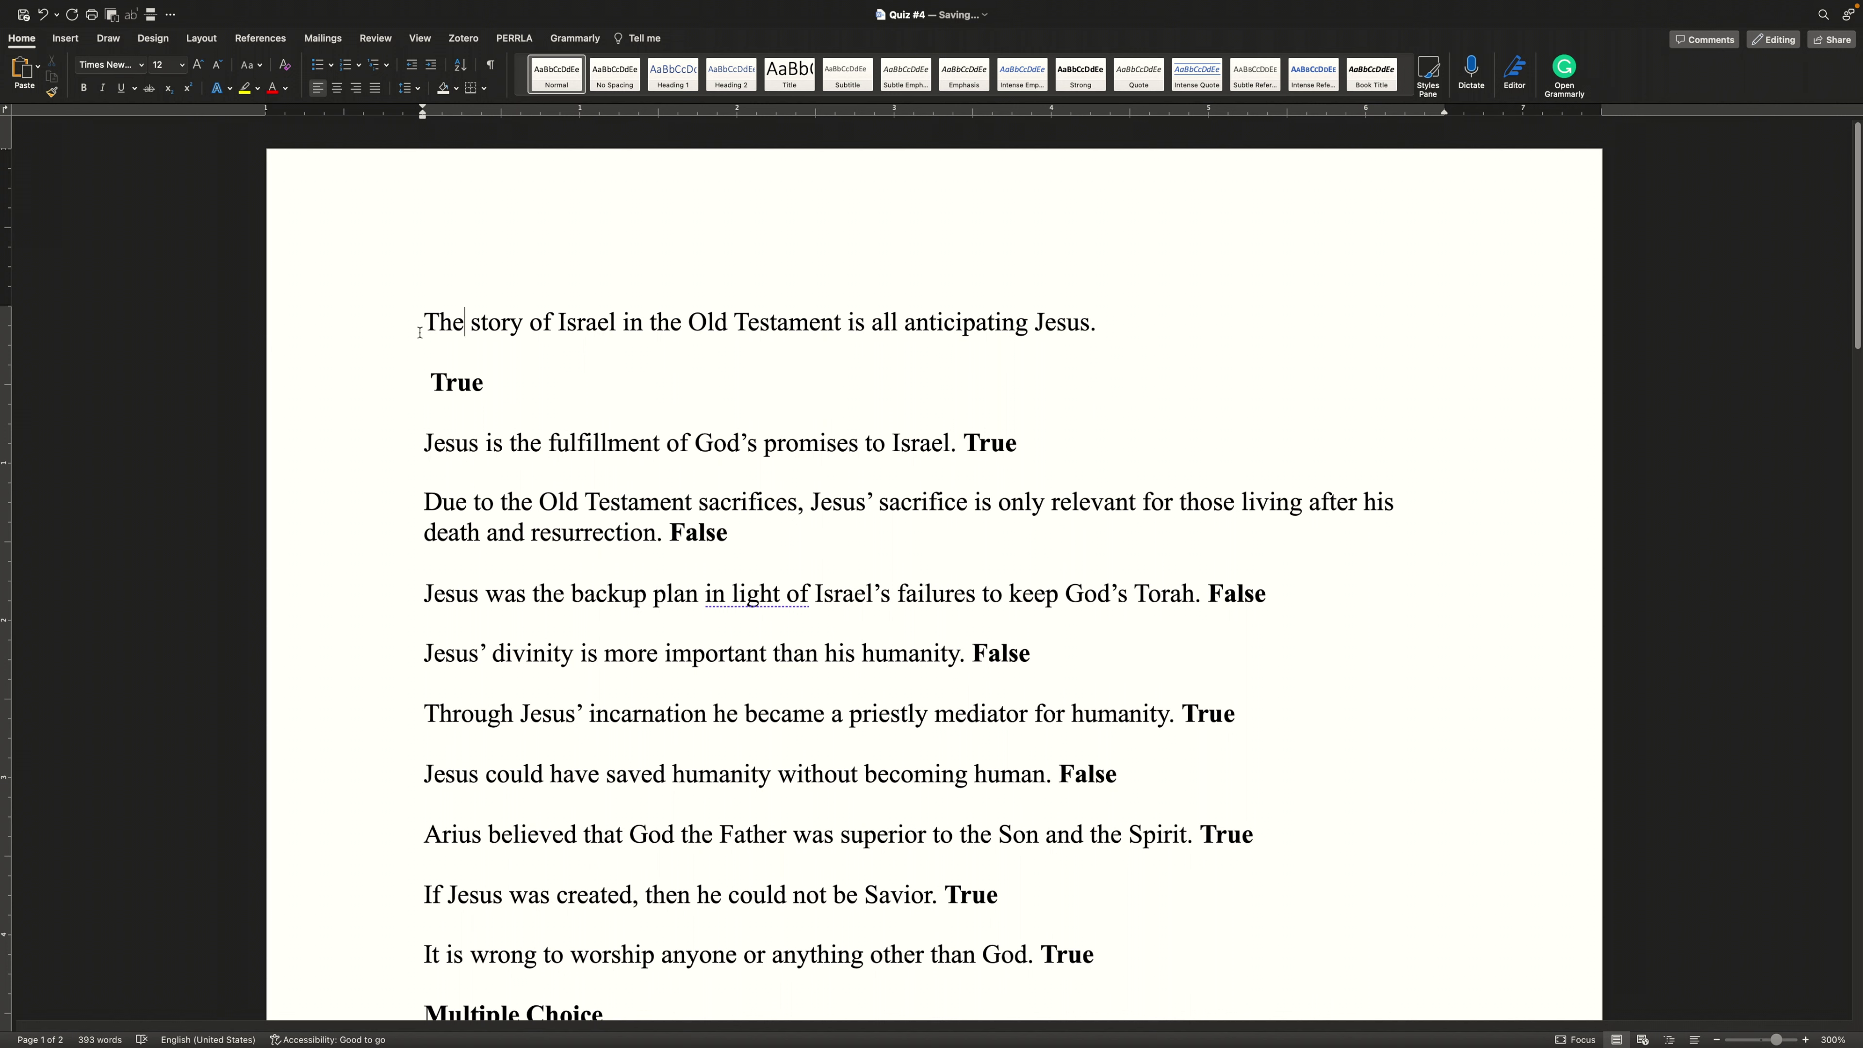
key(super+a)
right_click(470, 338)
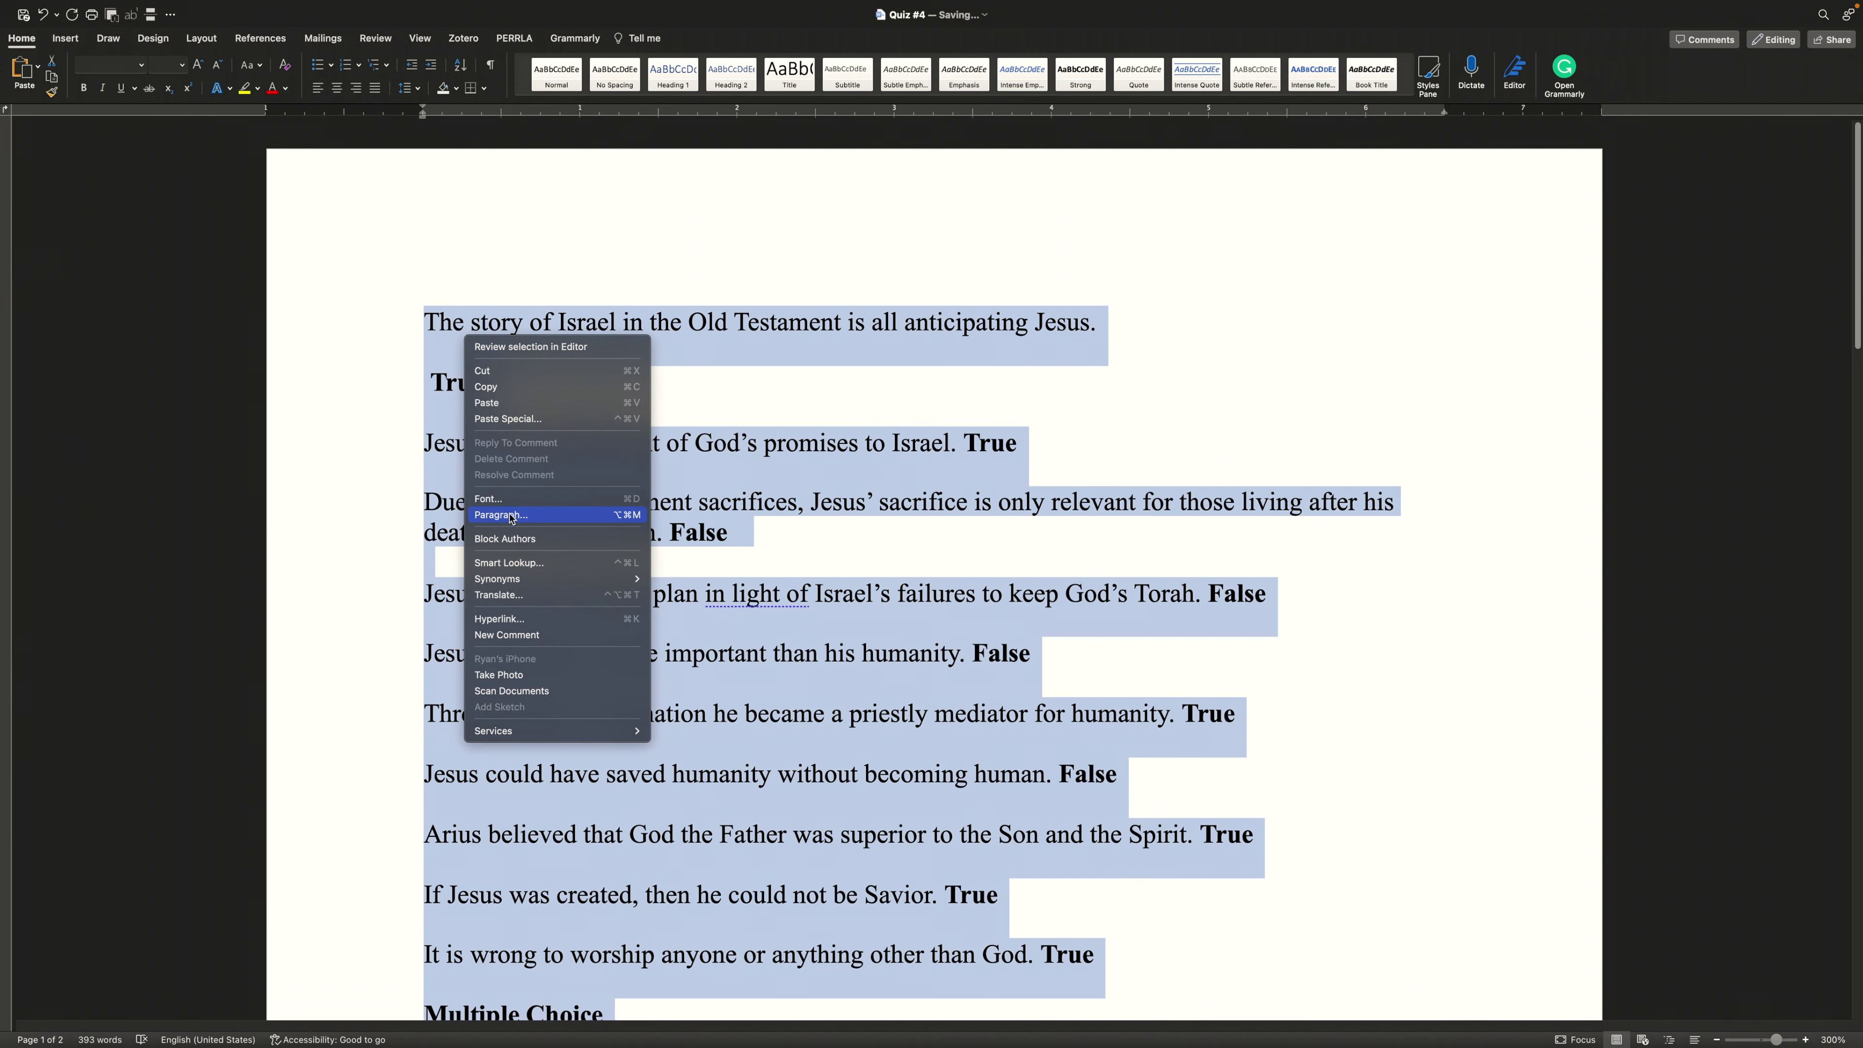
click(512, 515)
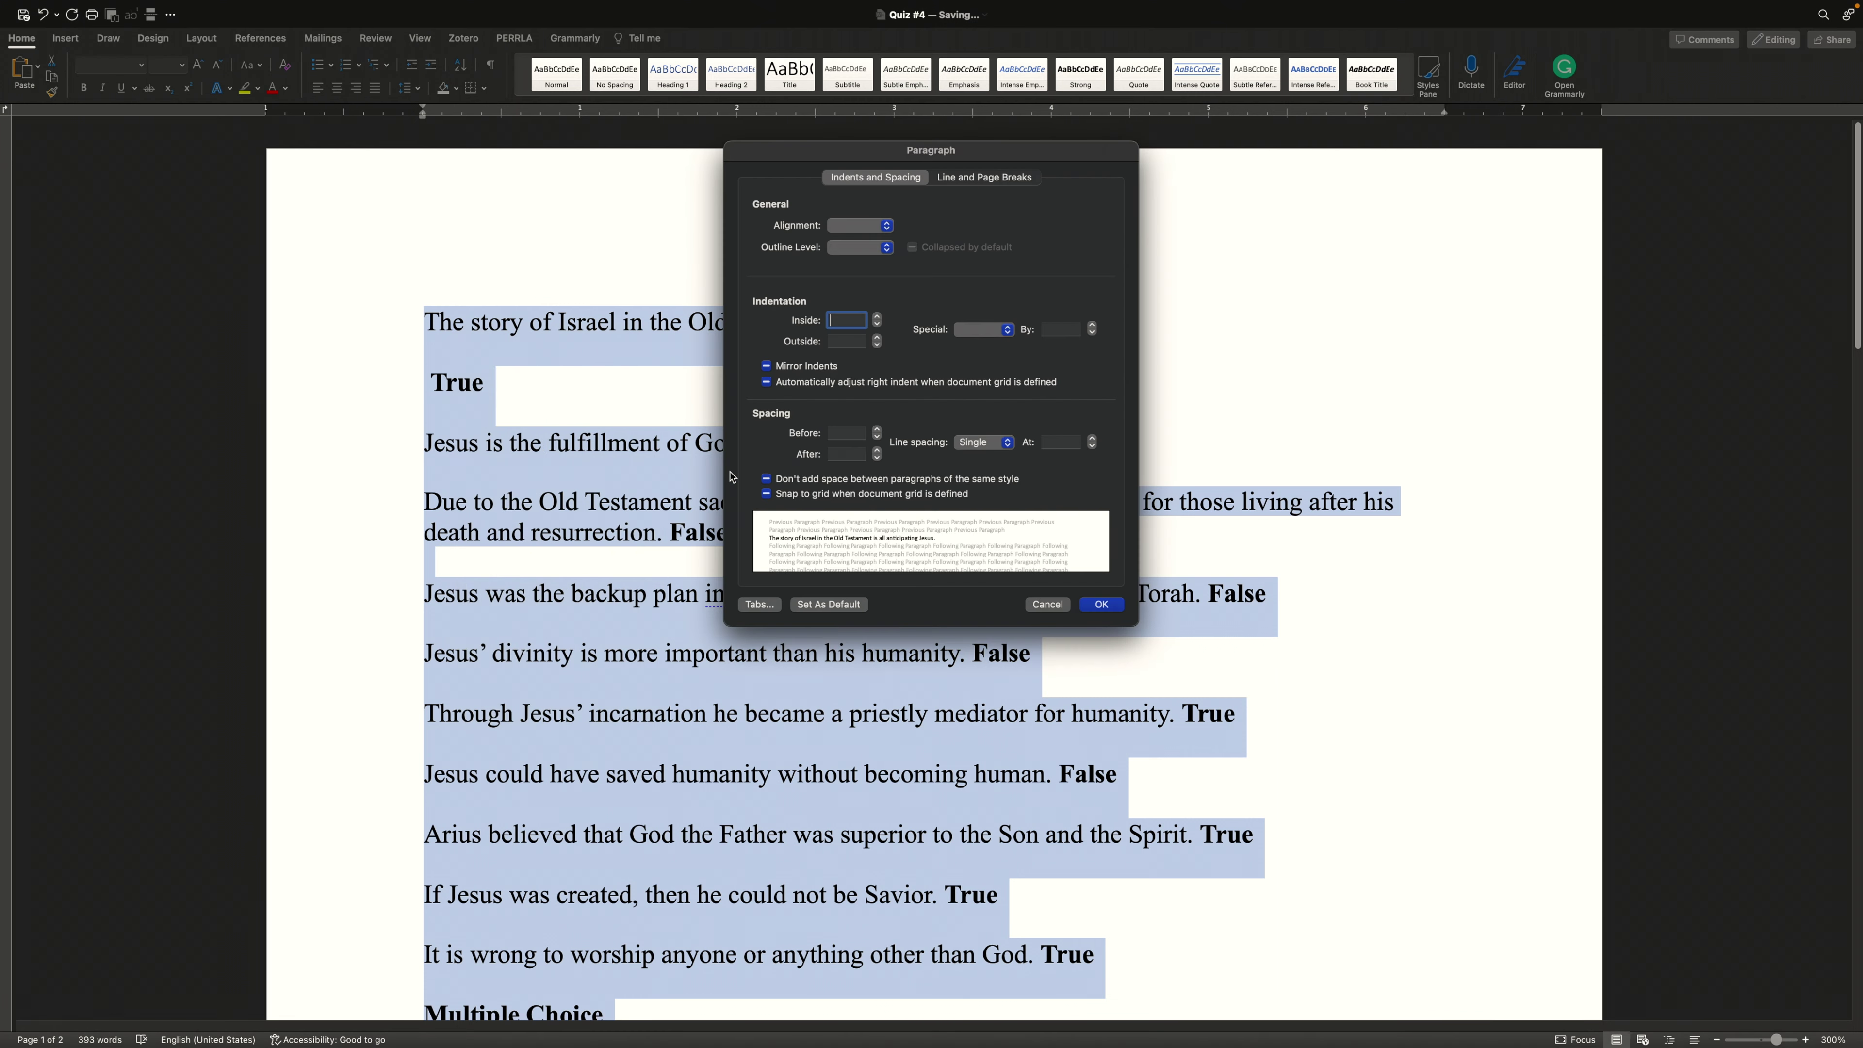
click(877, 458)
click(876, 437)
click(1102, 605)
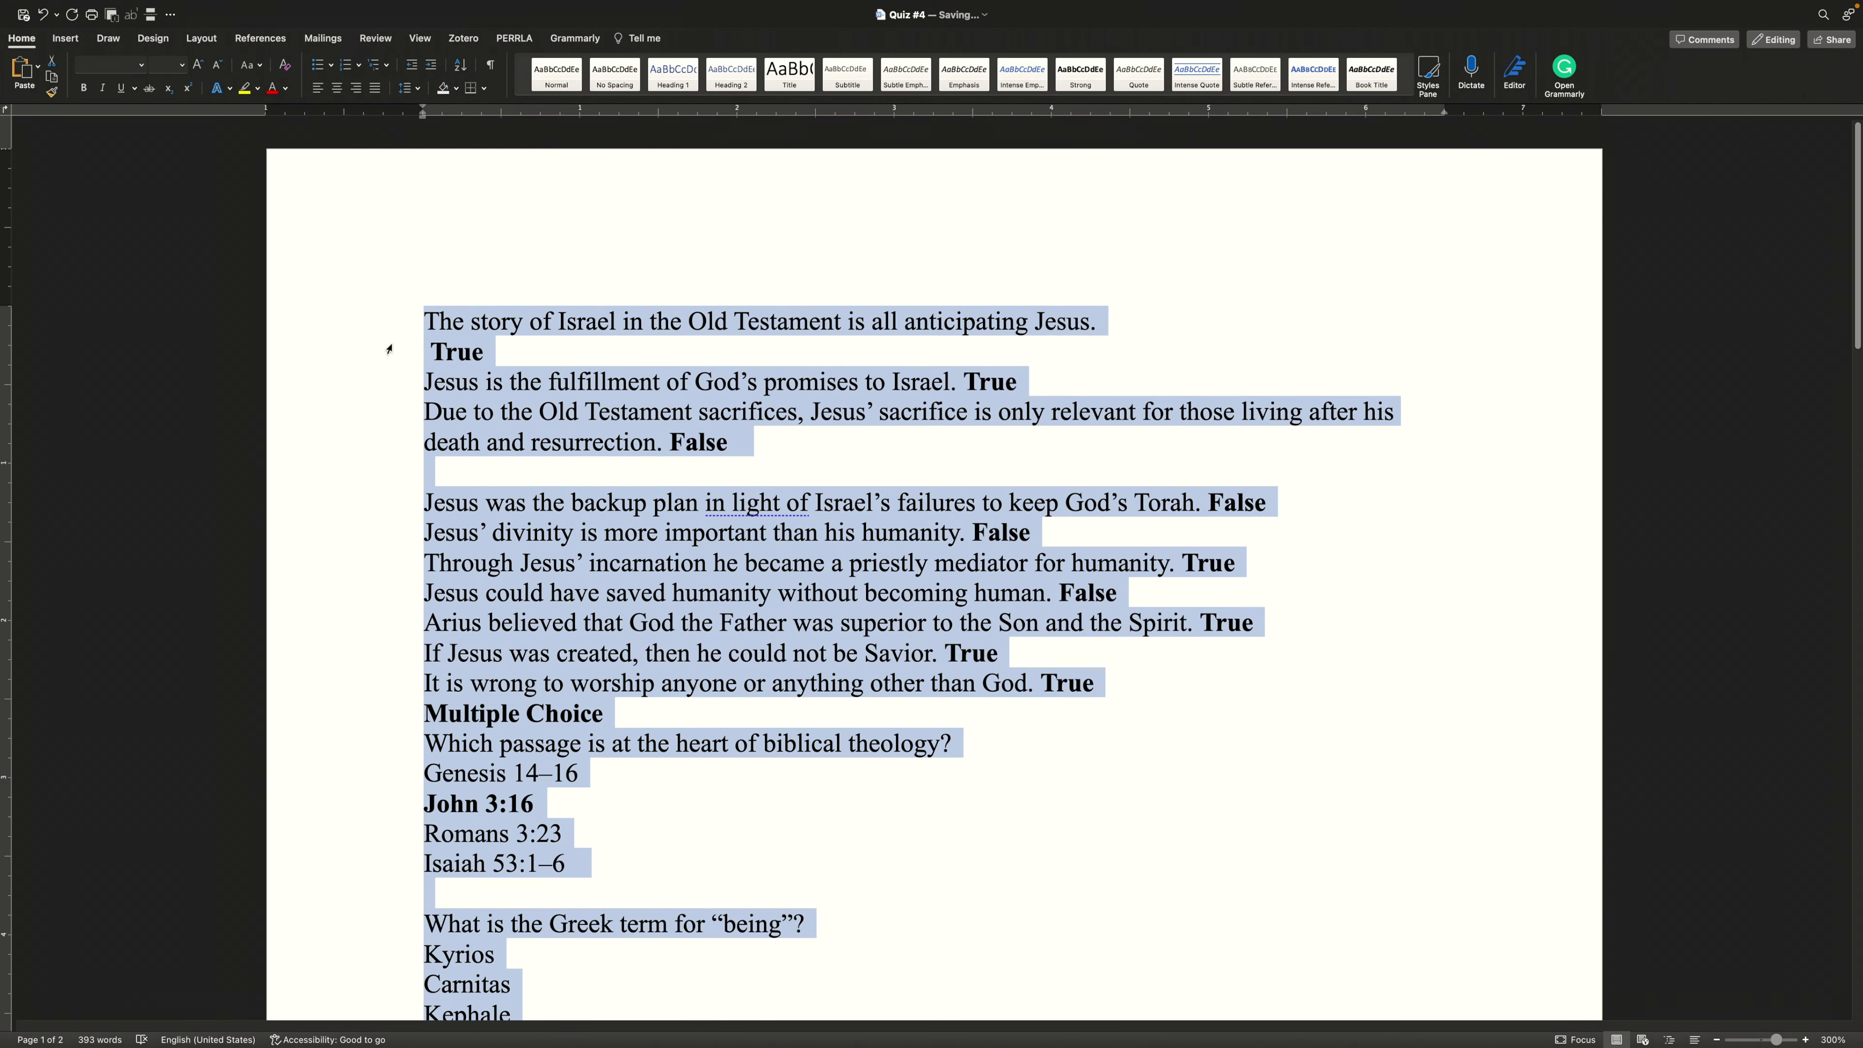
Add the lettered choices "A. True" and "B. False" between the first question and its bold answer.
click(423, 352)
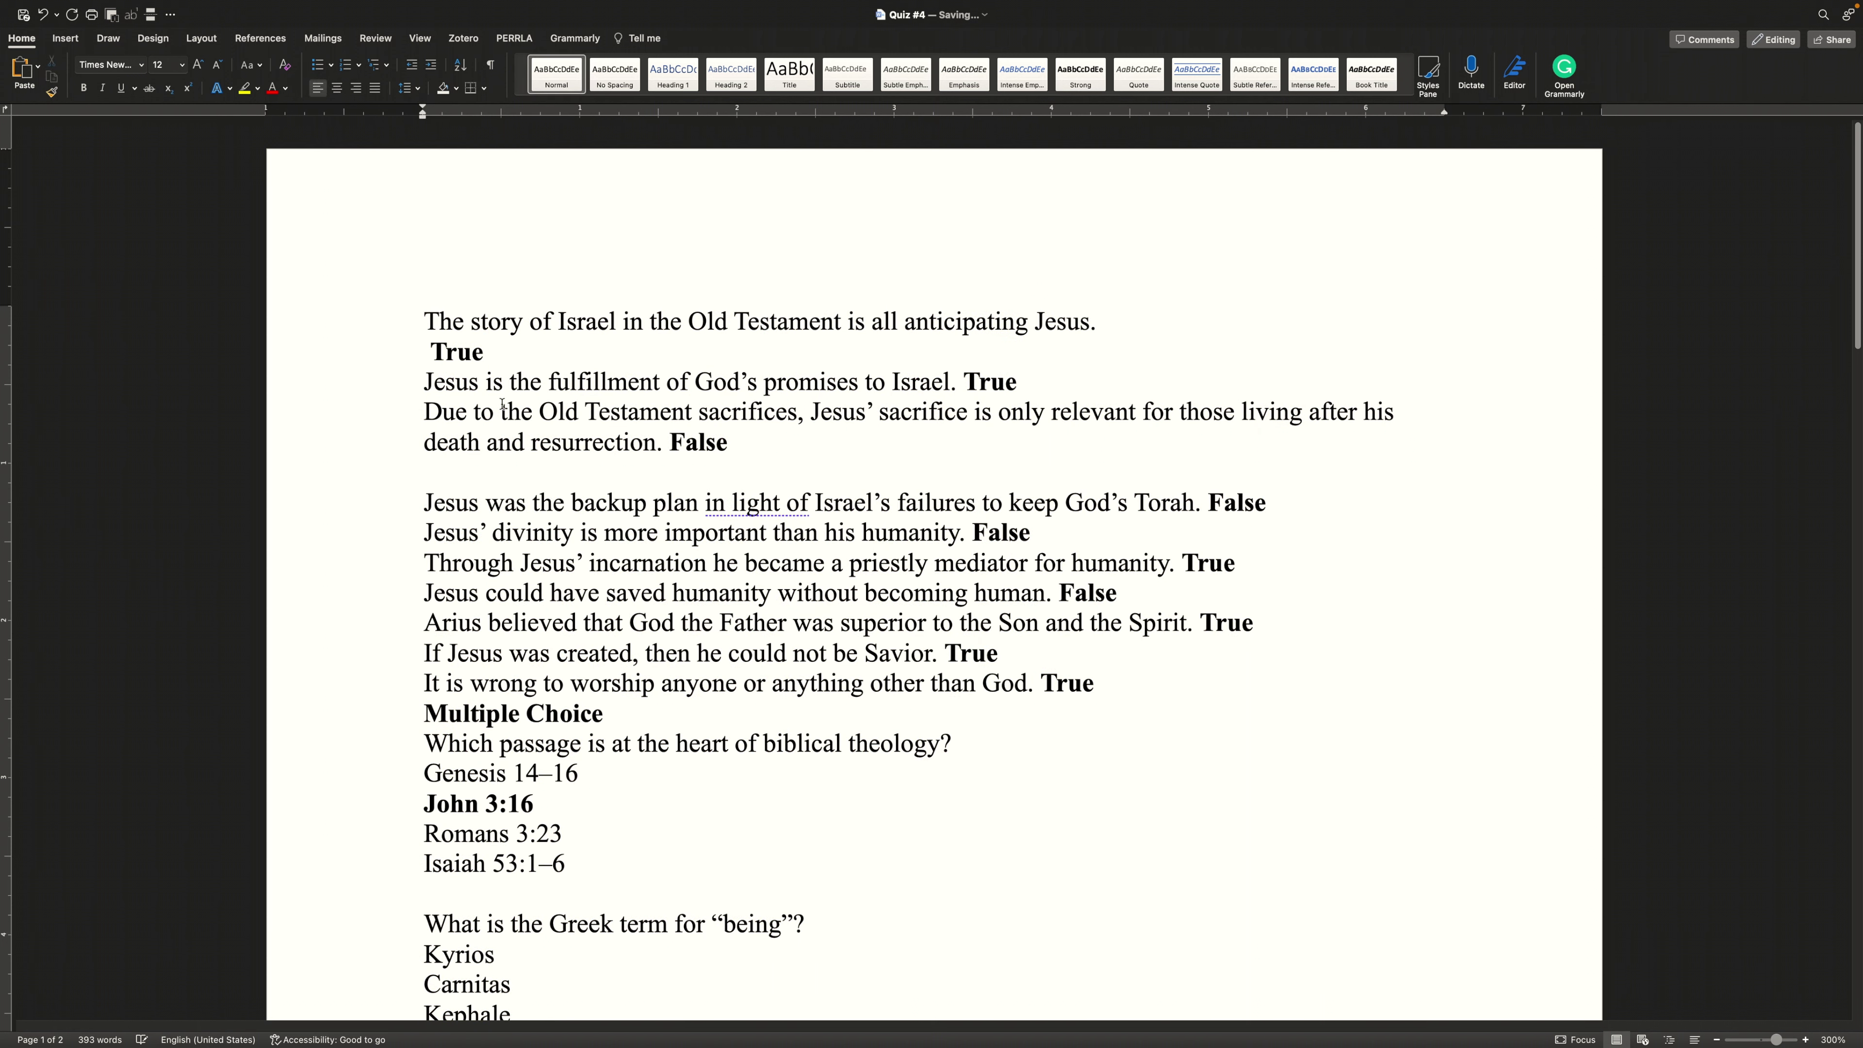
key(Return)
key(Up)
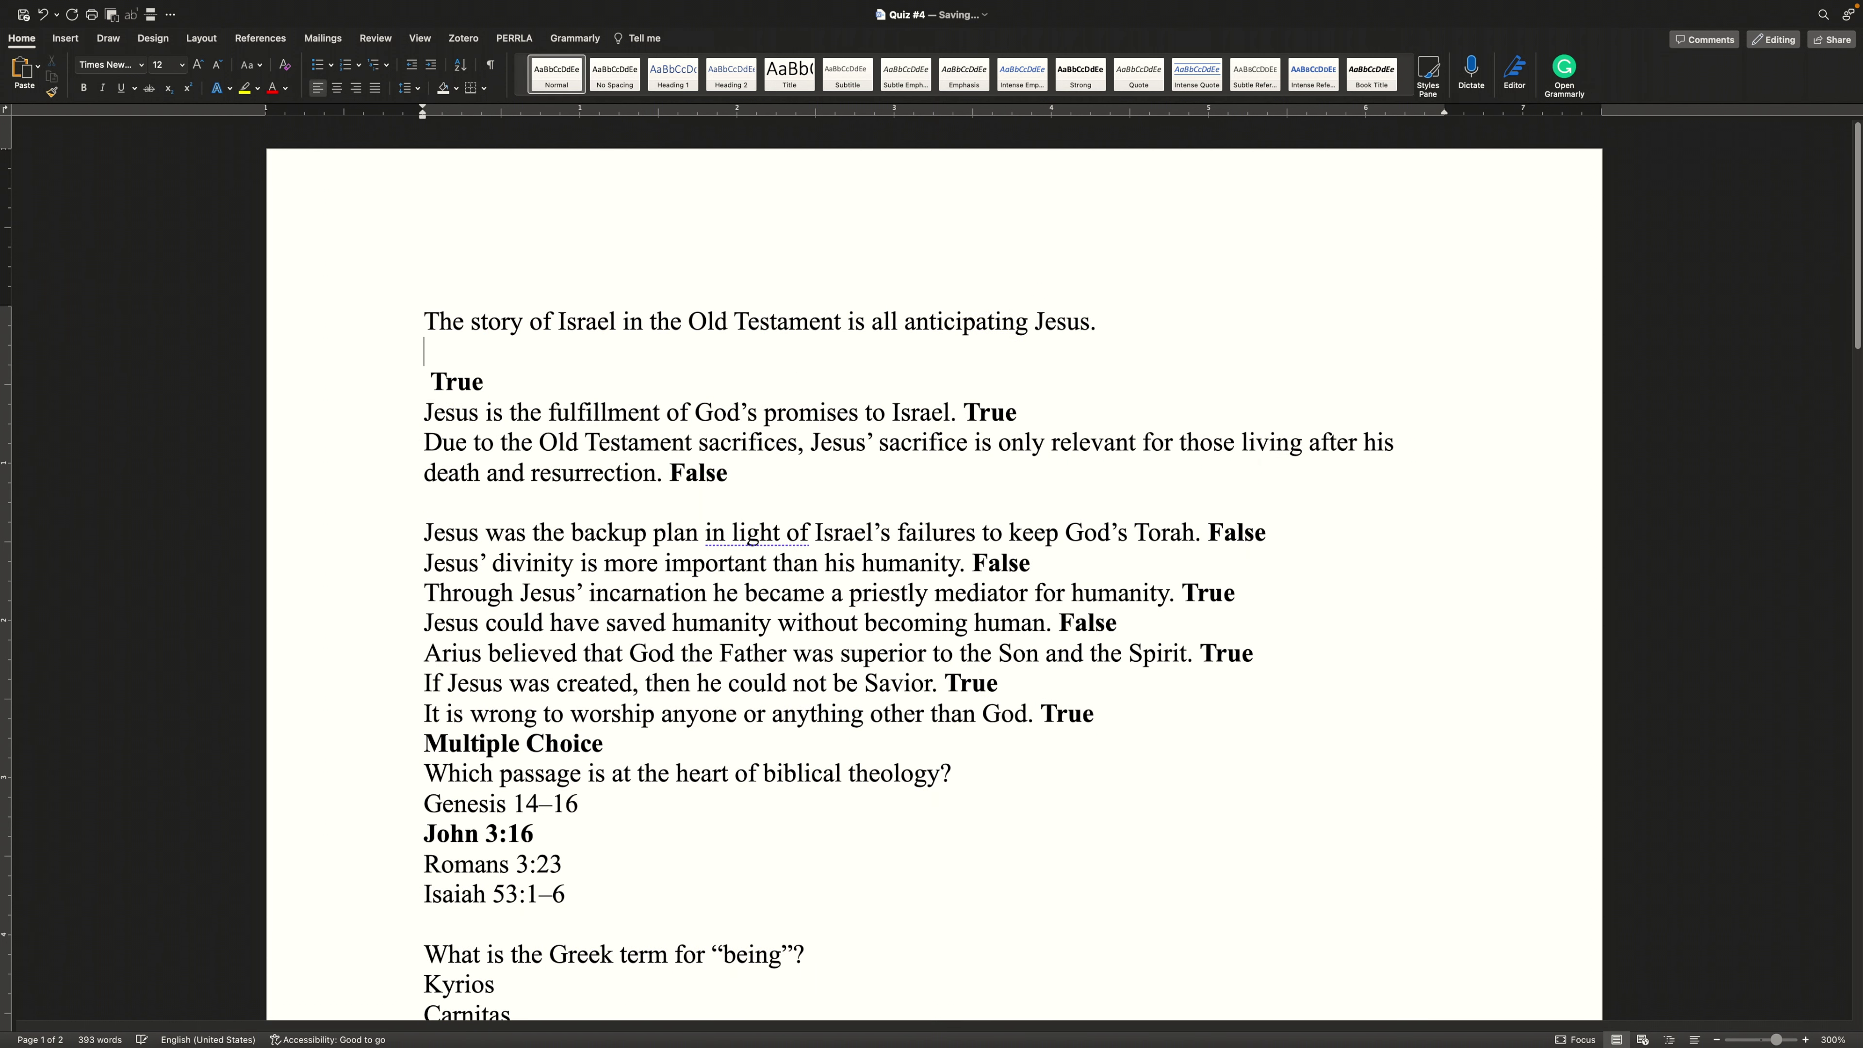
text(A.)
key(space)
text(True)
key(Return)
text(F)
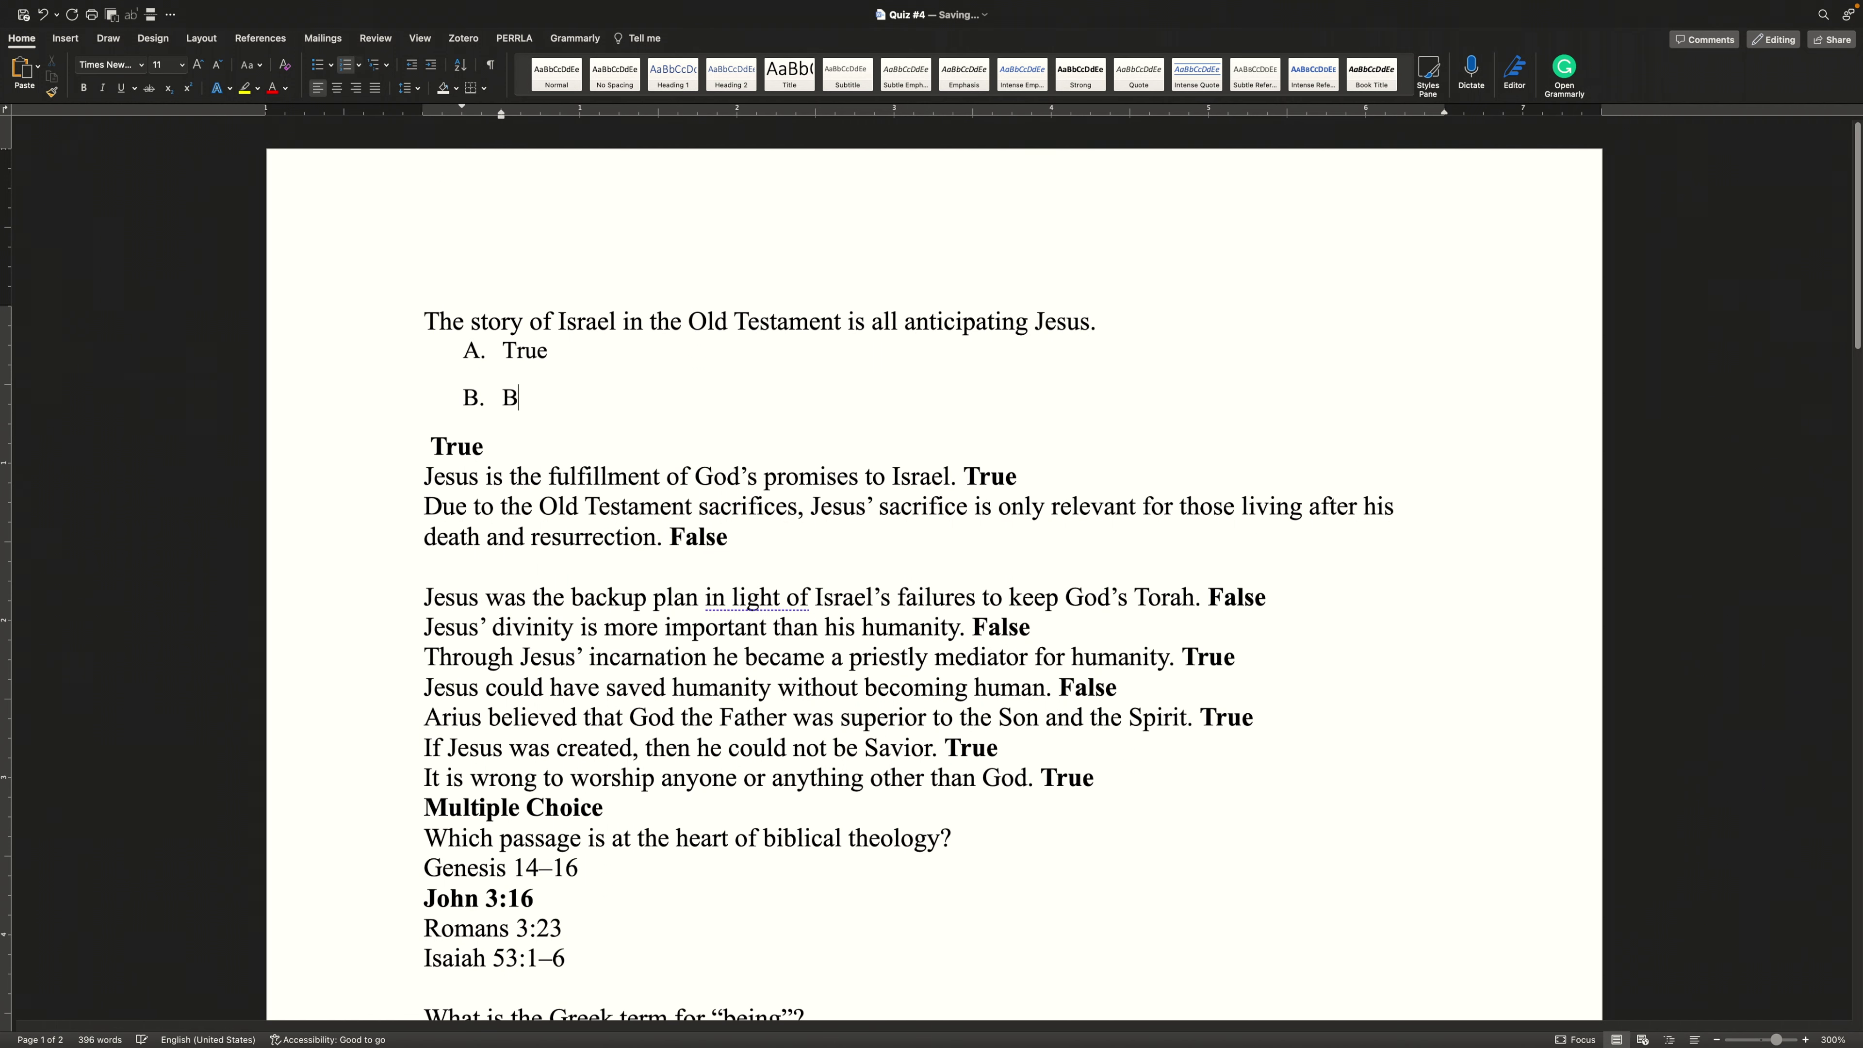
key(BackSpace)
text(False)
key(Right)
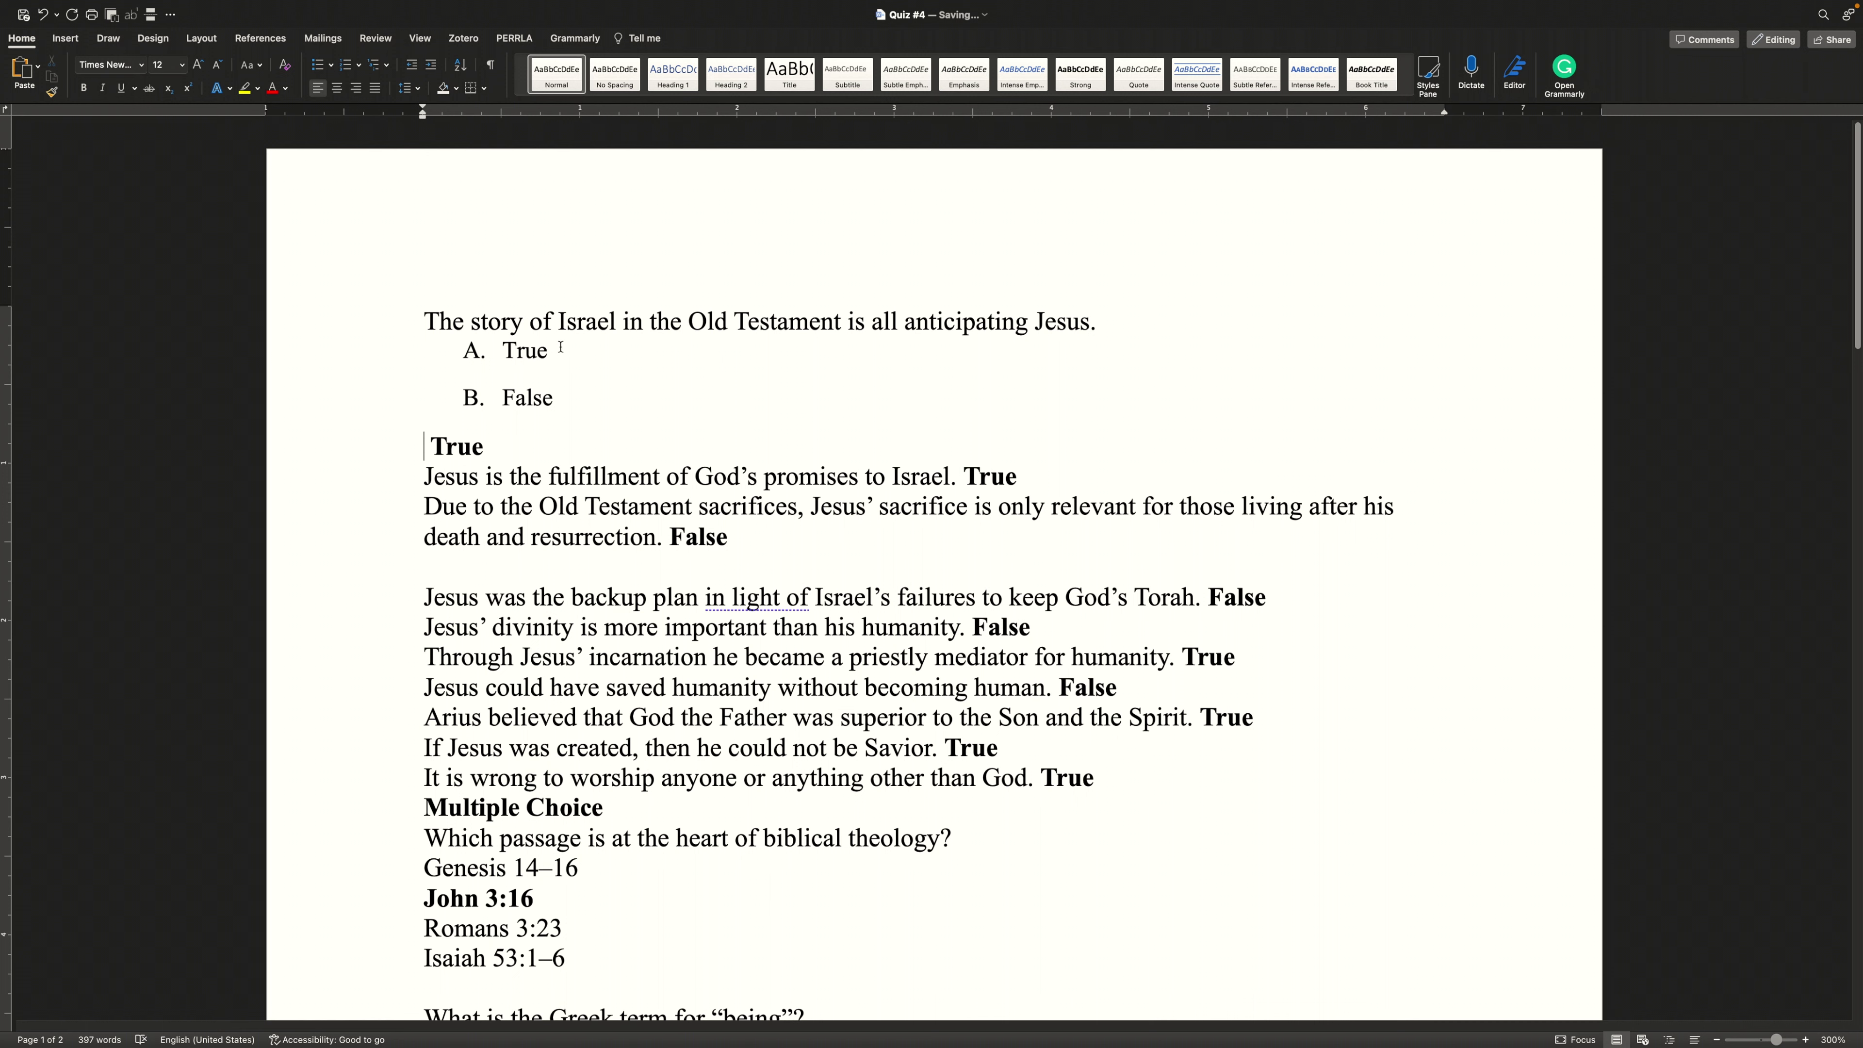
drag(559, 397, 485, 364)
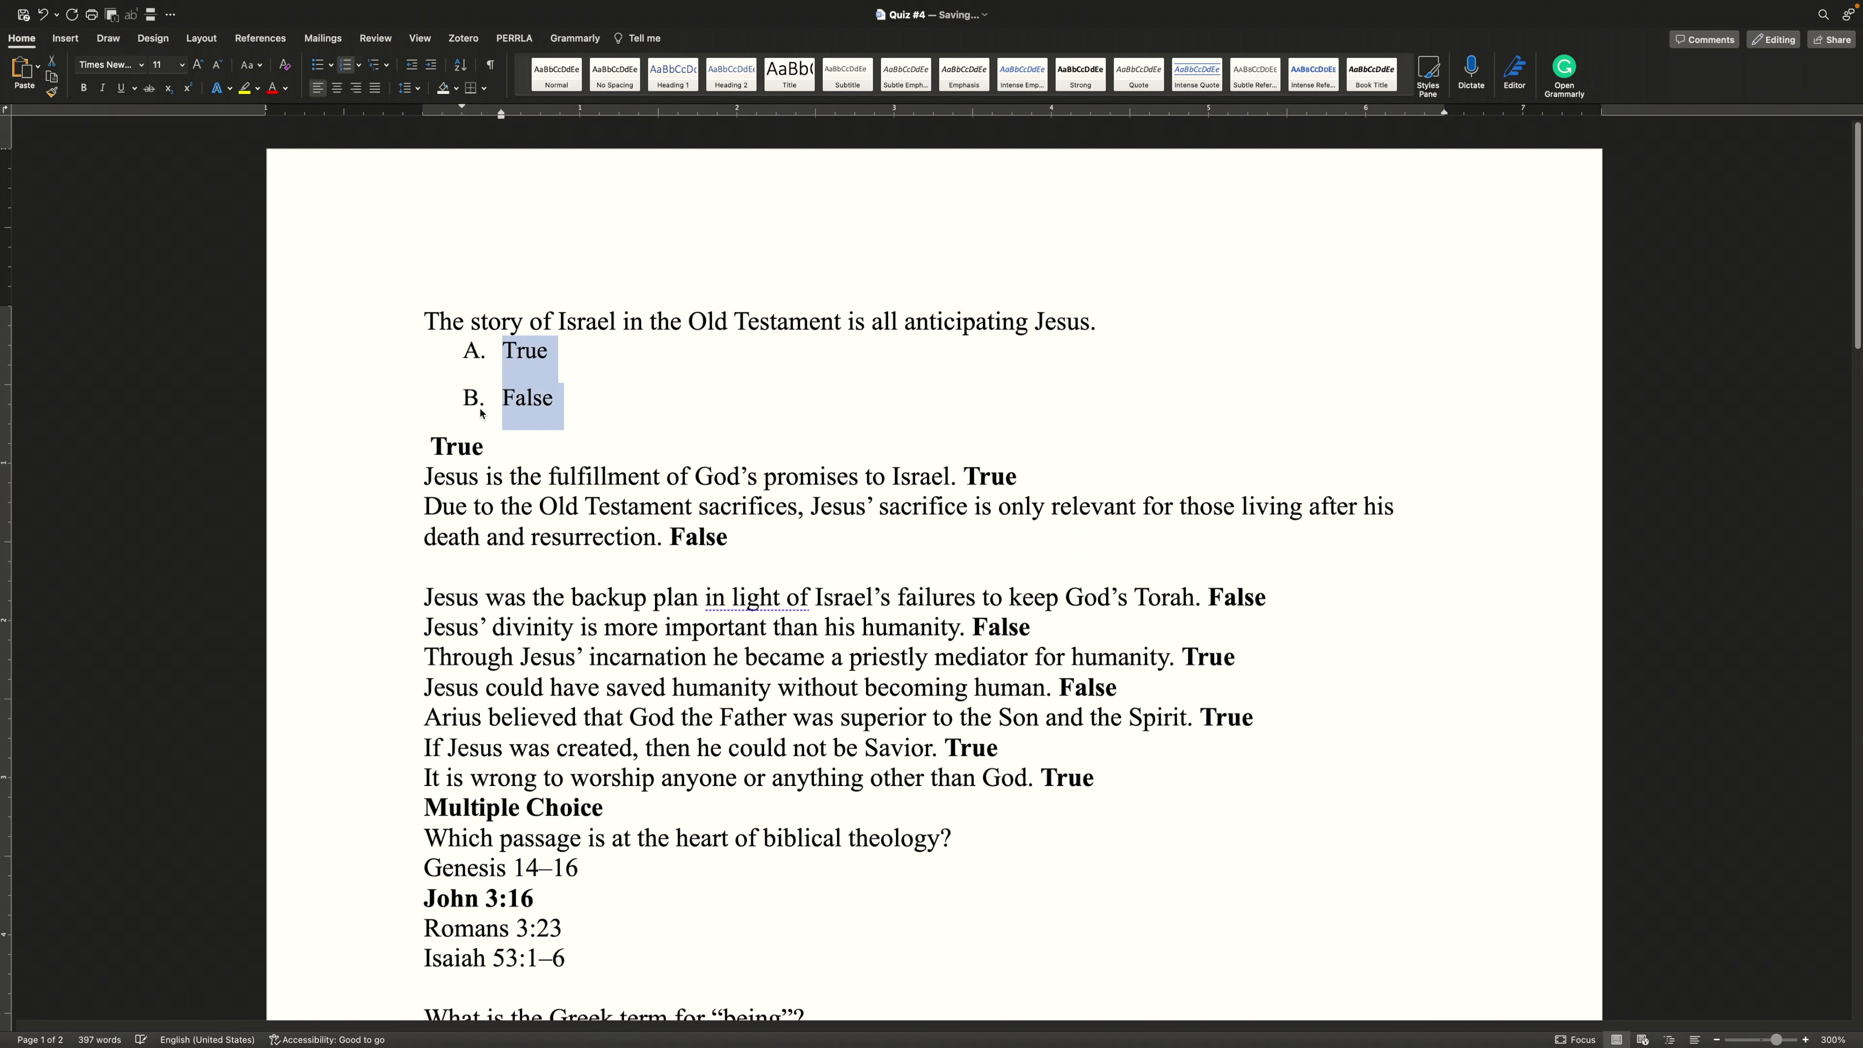
Replace the bold "True" below the first question's choices with "ANSWER: A".
click(426, 441)
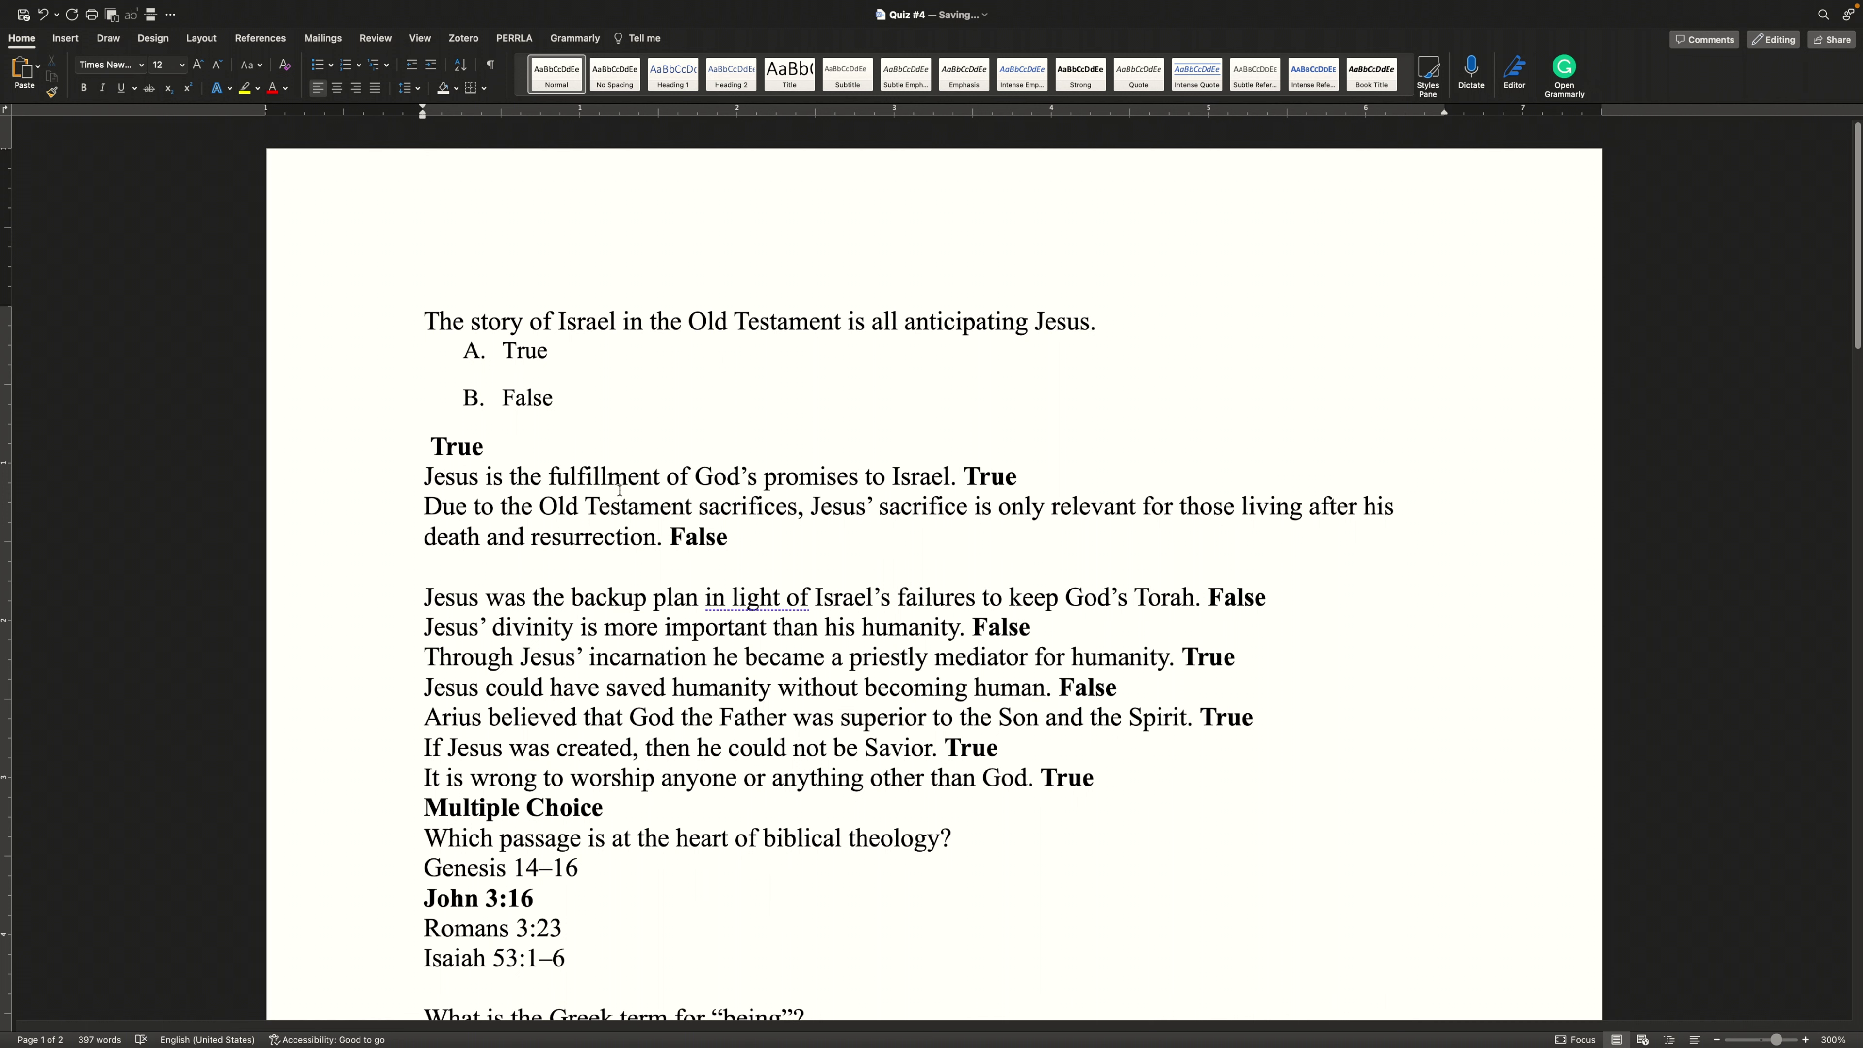
key(shift+Down)
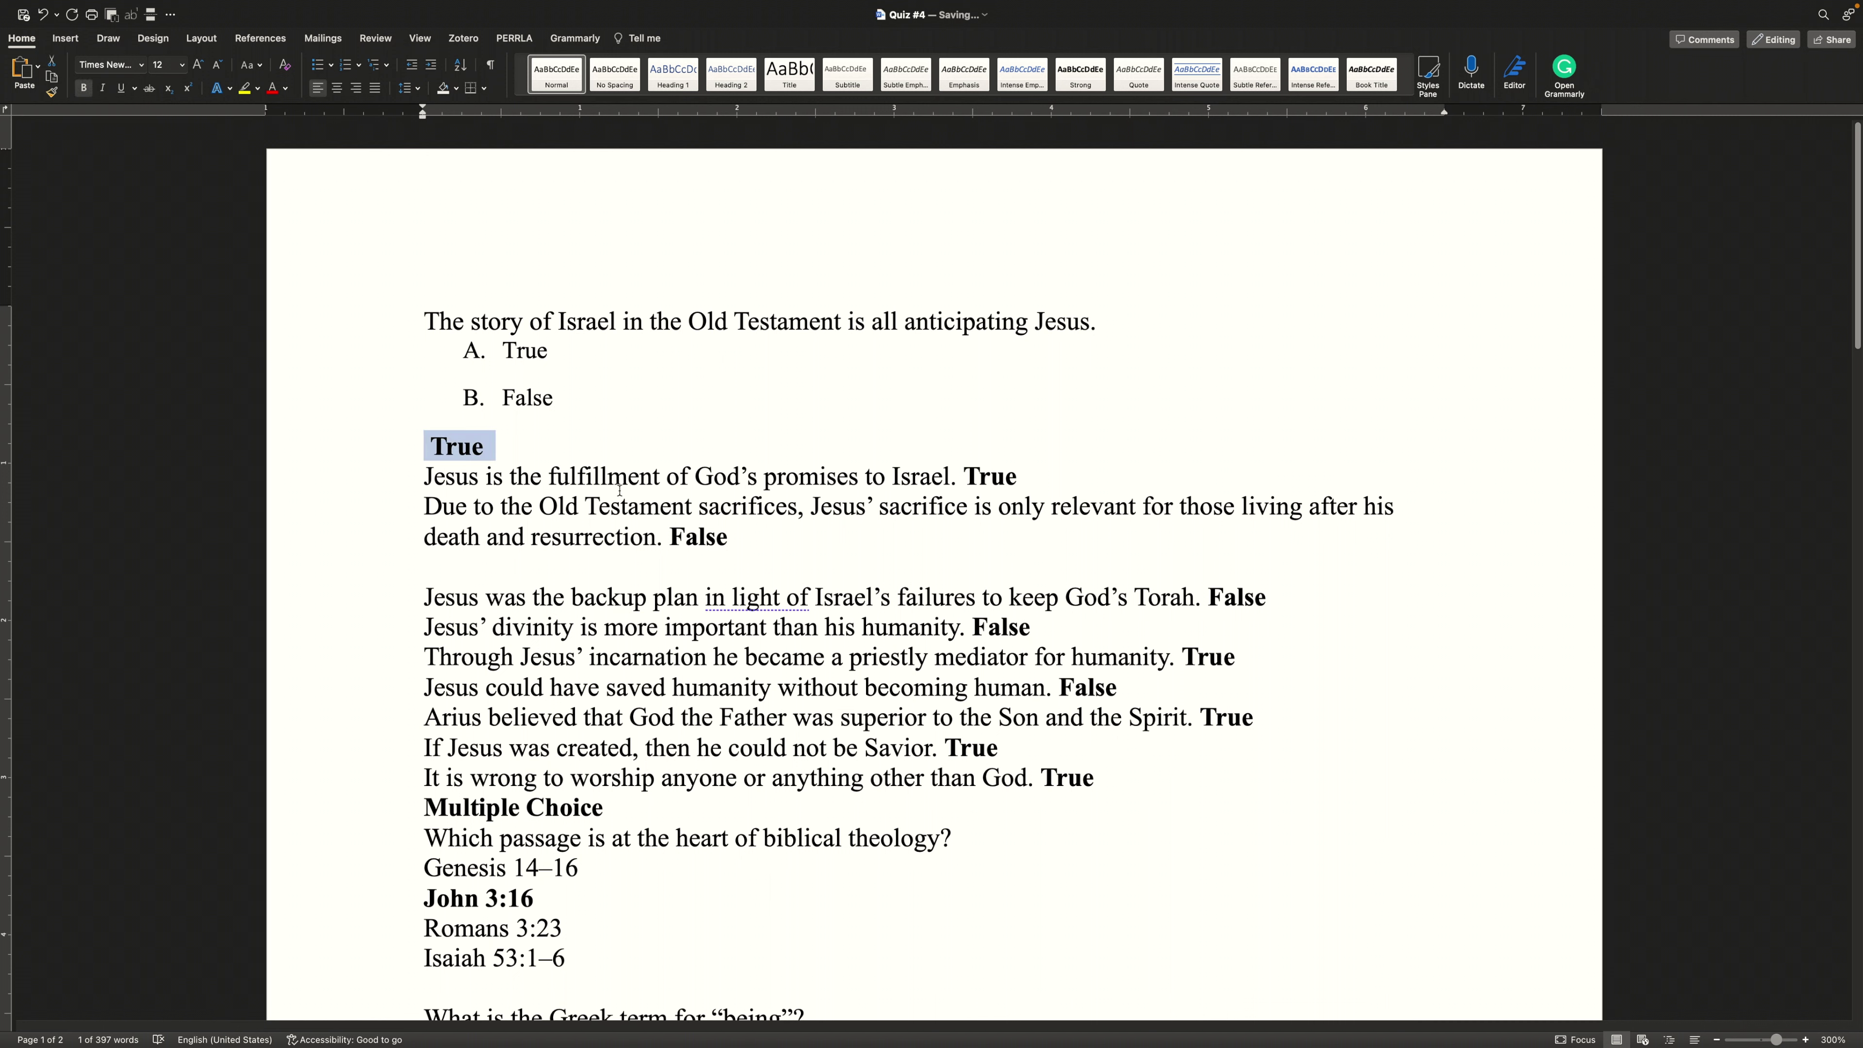
text(A)
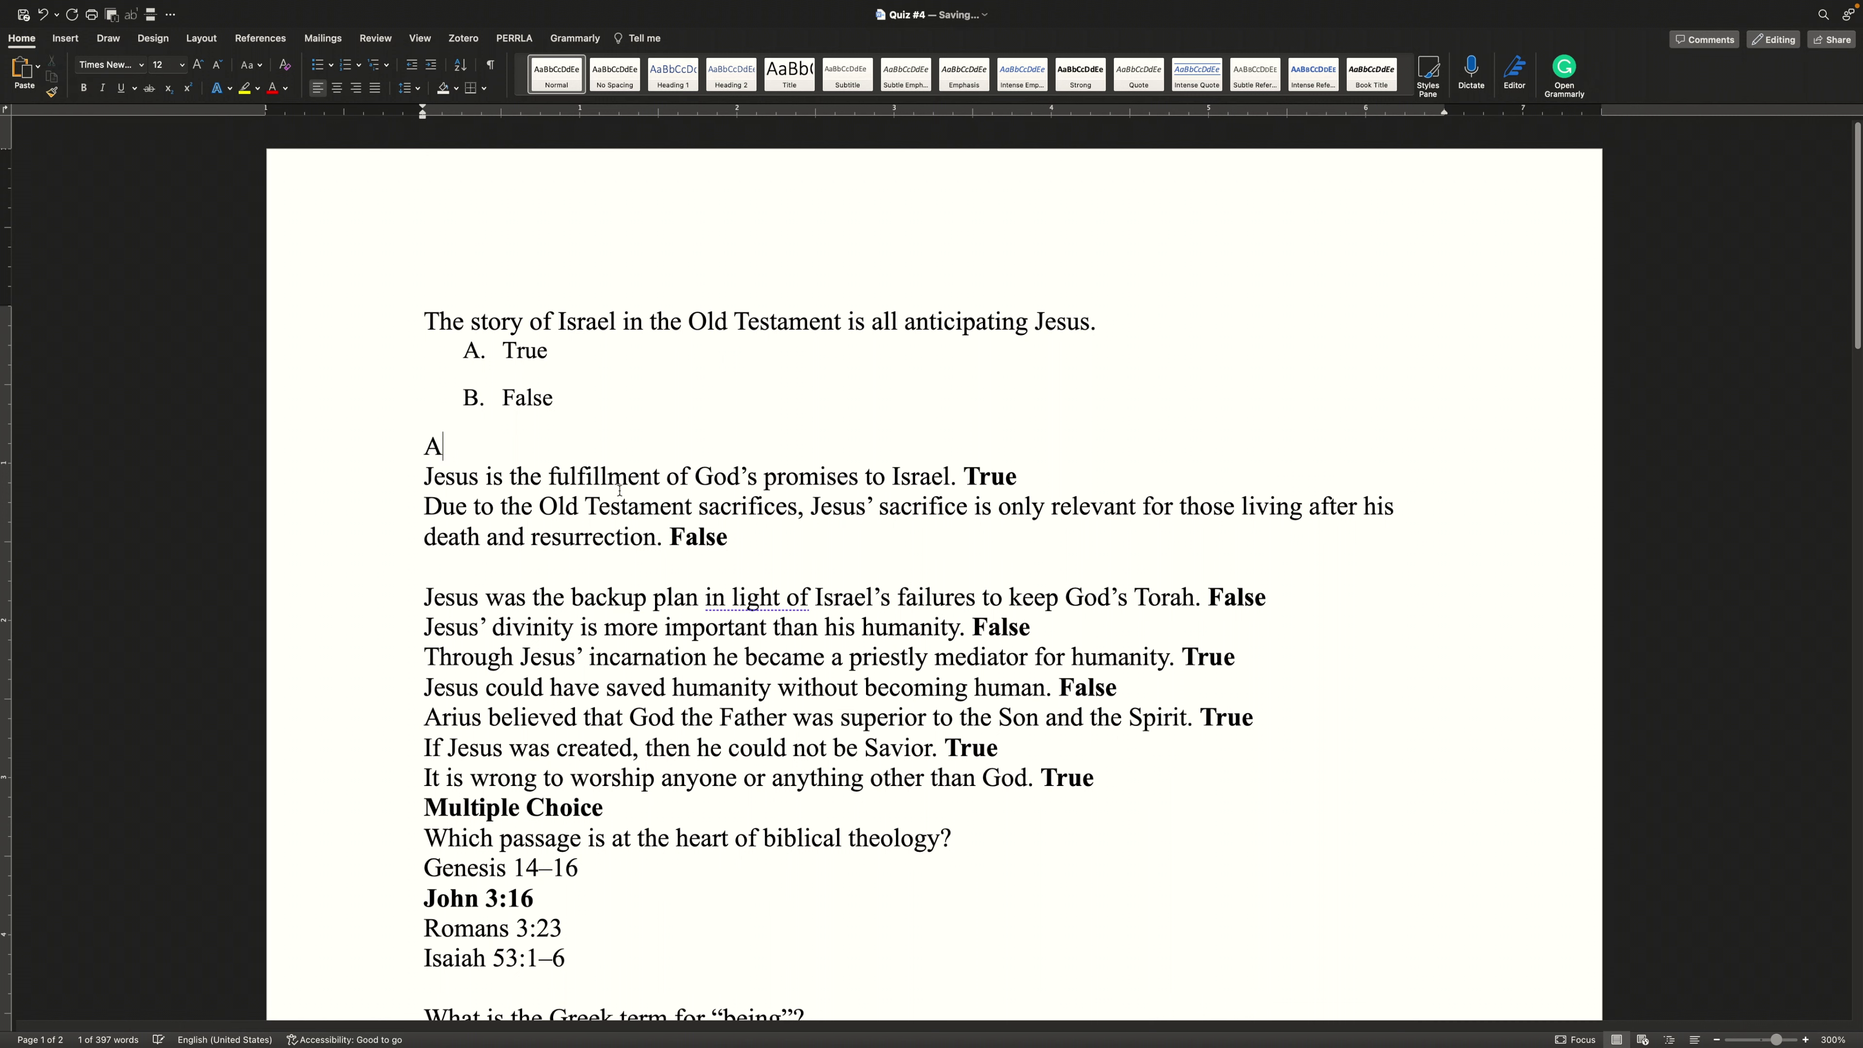
text(NSWER: )
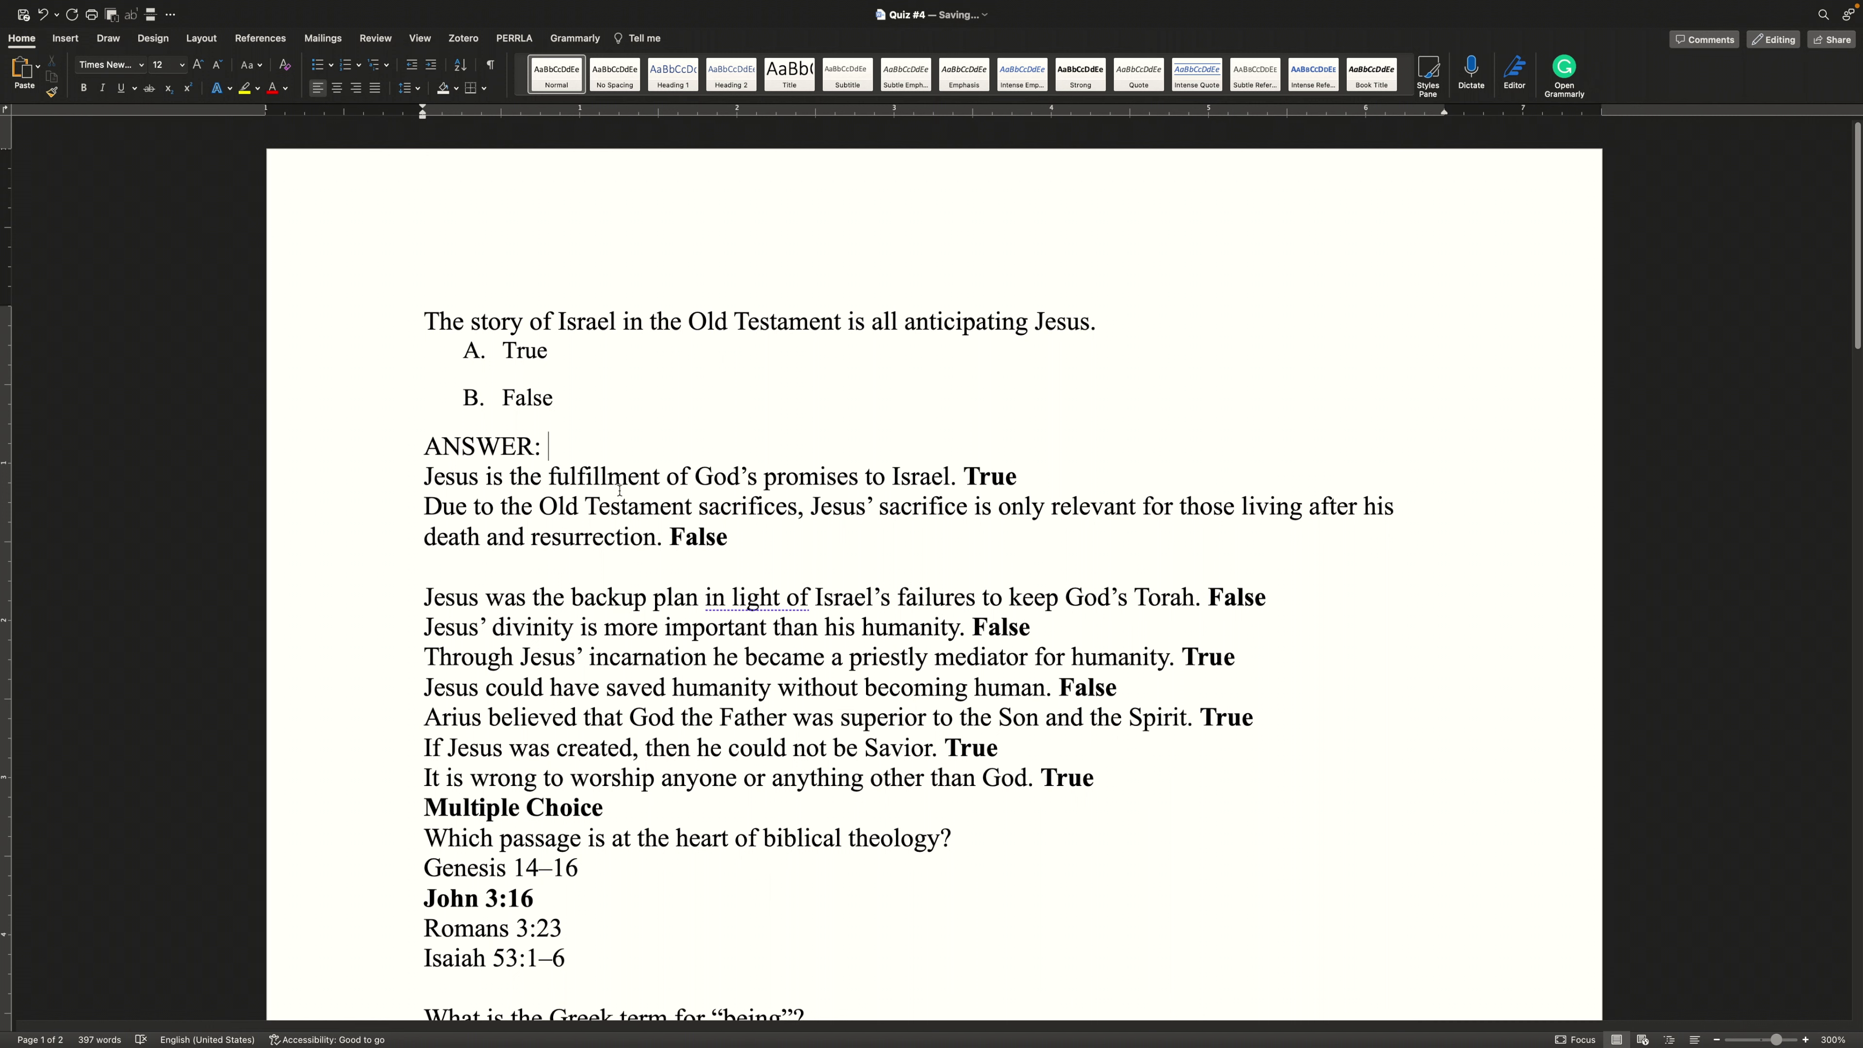
text(A)
key(super+z)
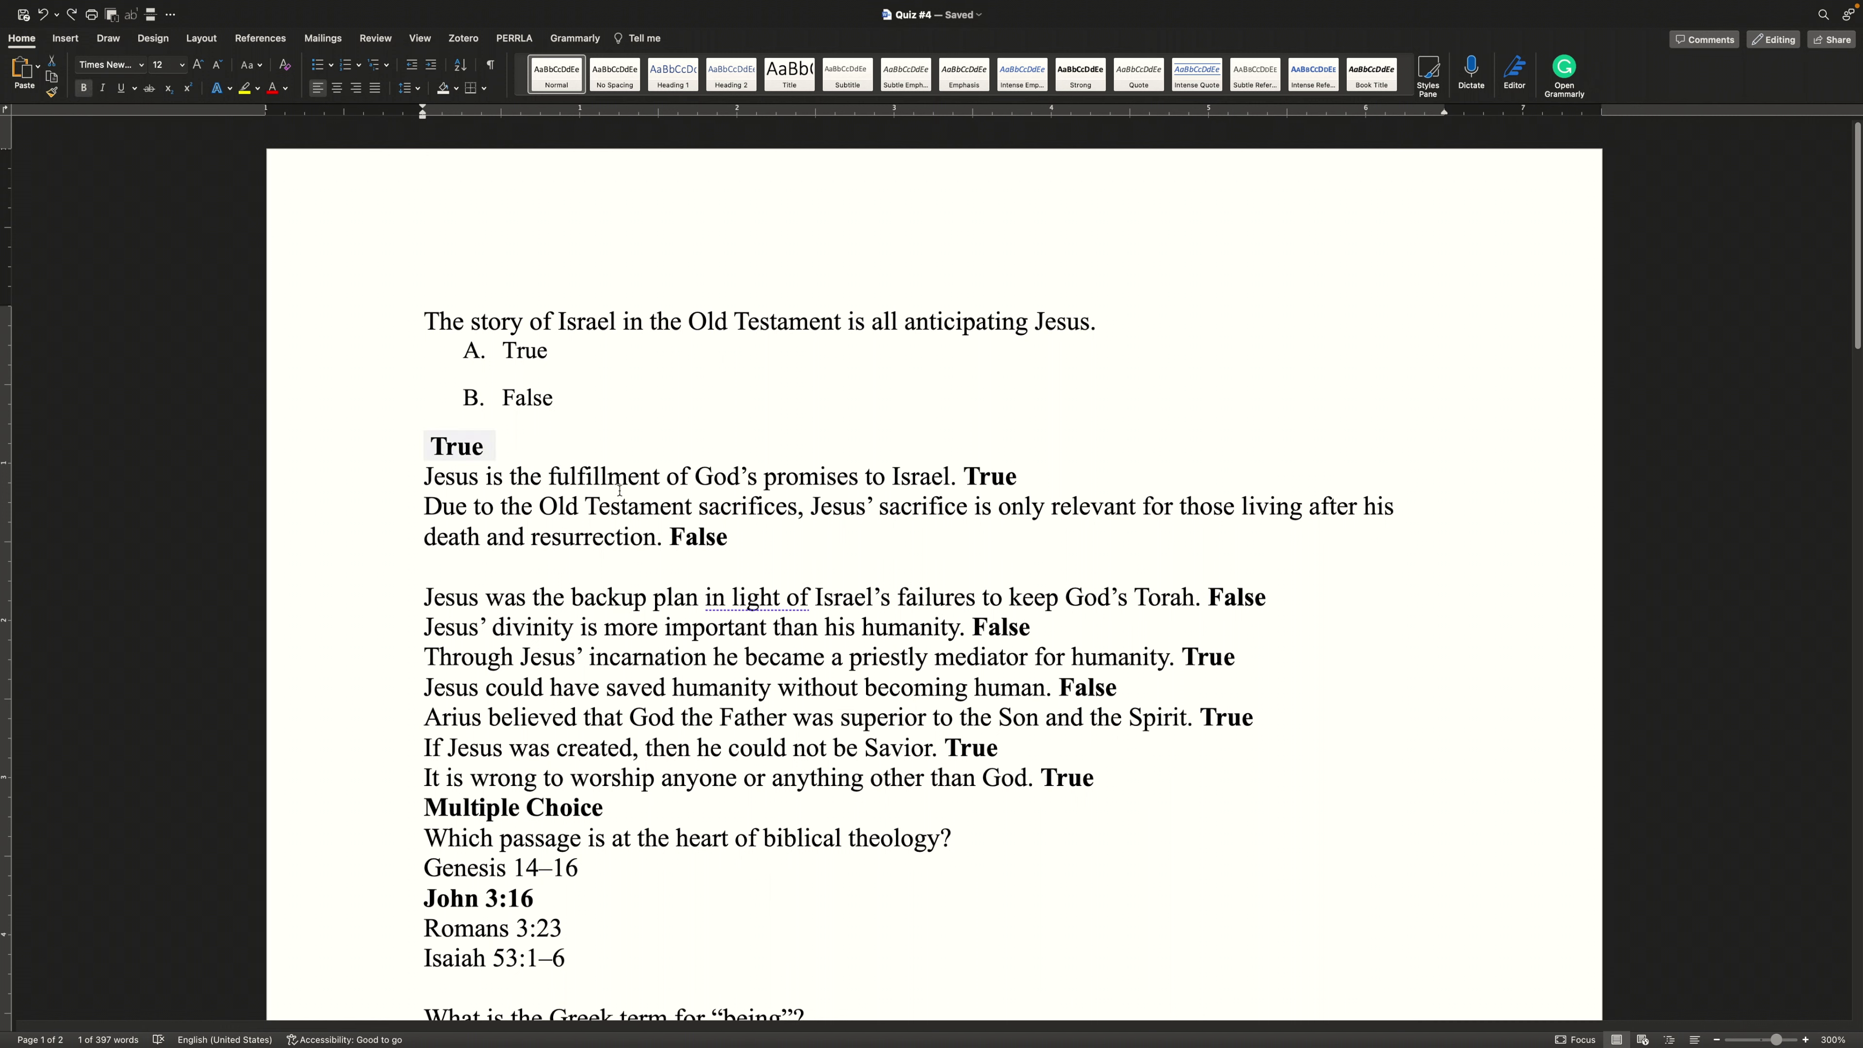
key(super+shift+z)
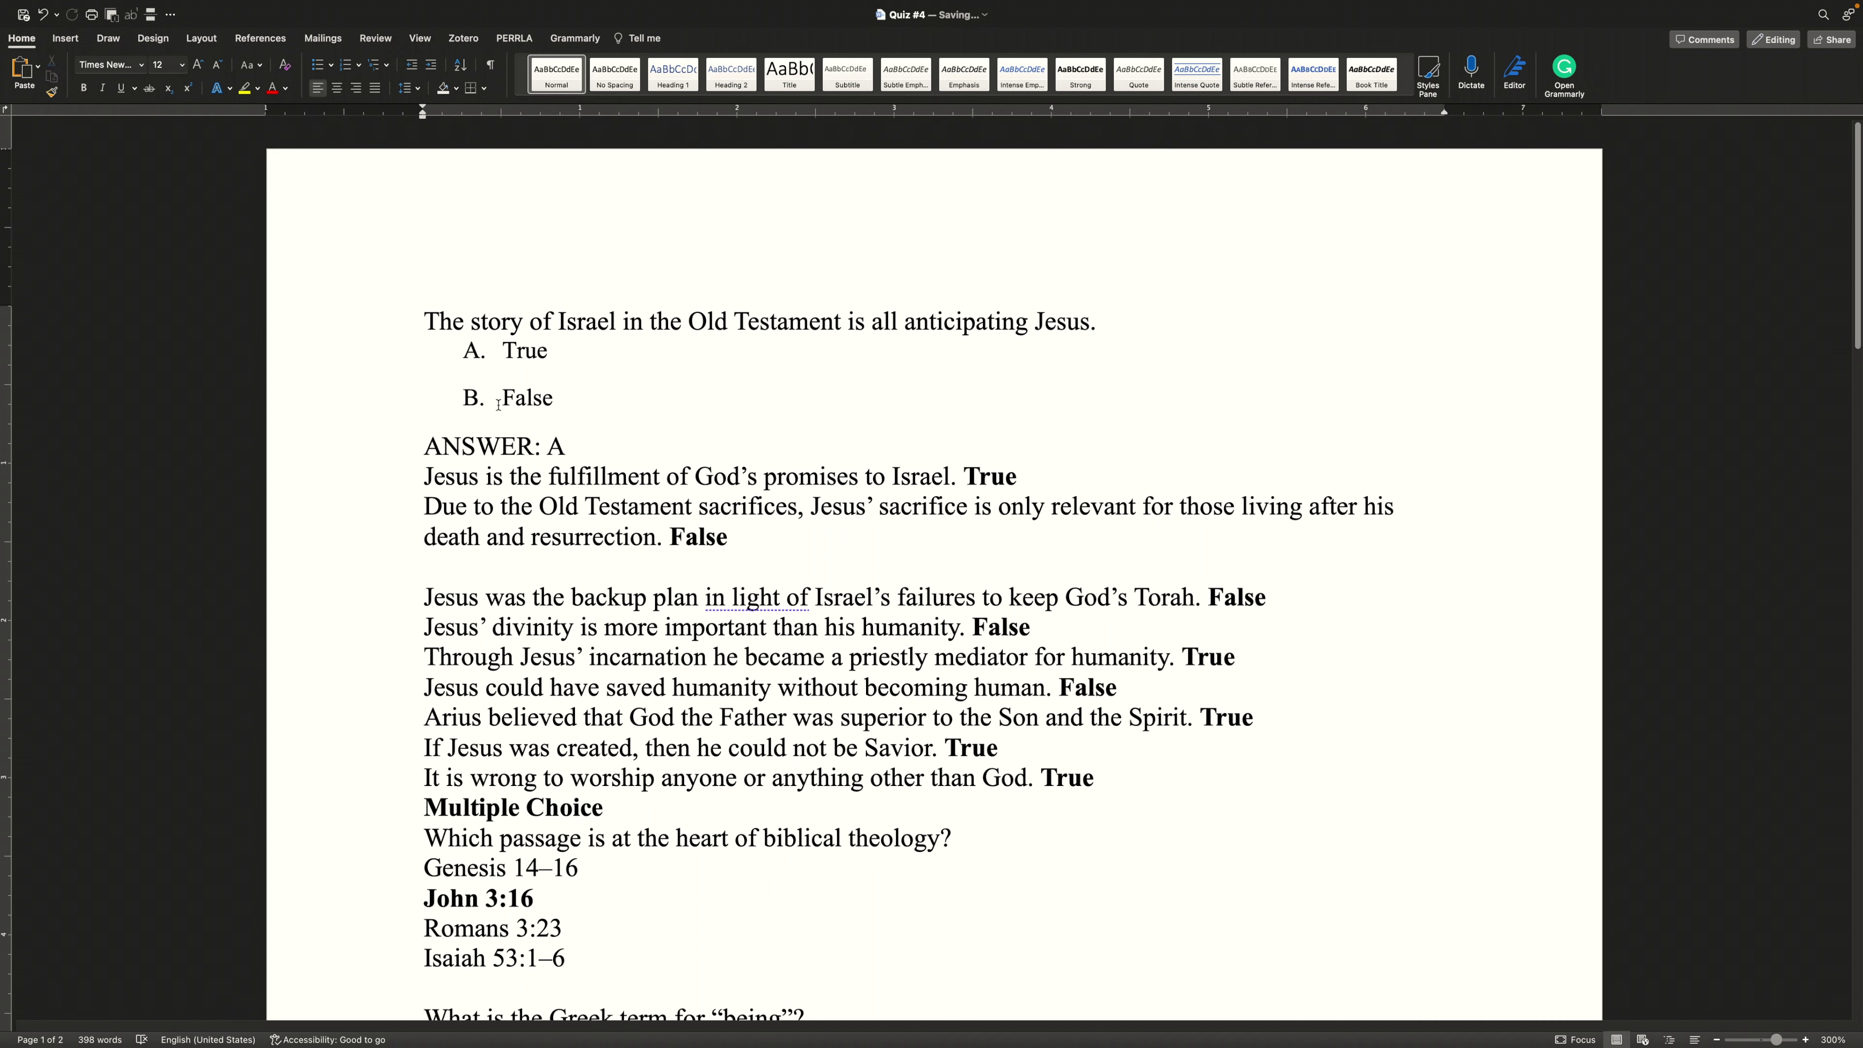
Copy the first question's choices and answer line to directly below "Jesus is the fulfillment of God's promises to Israel.".
drag(503, 352, 604, 450)
key(super+c)
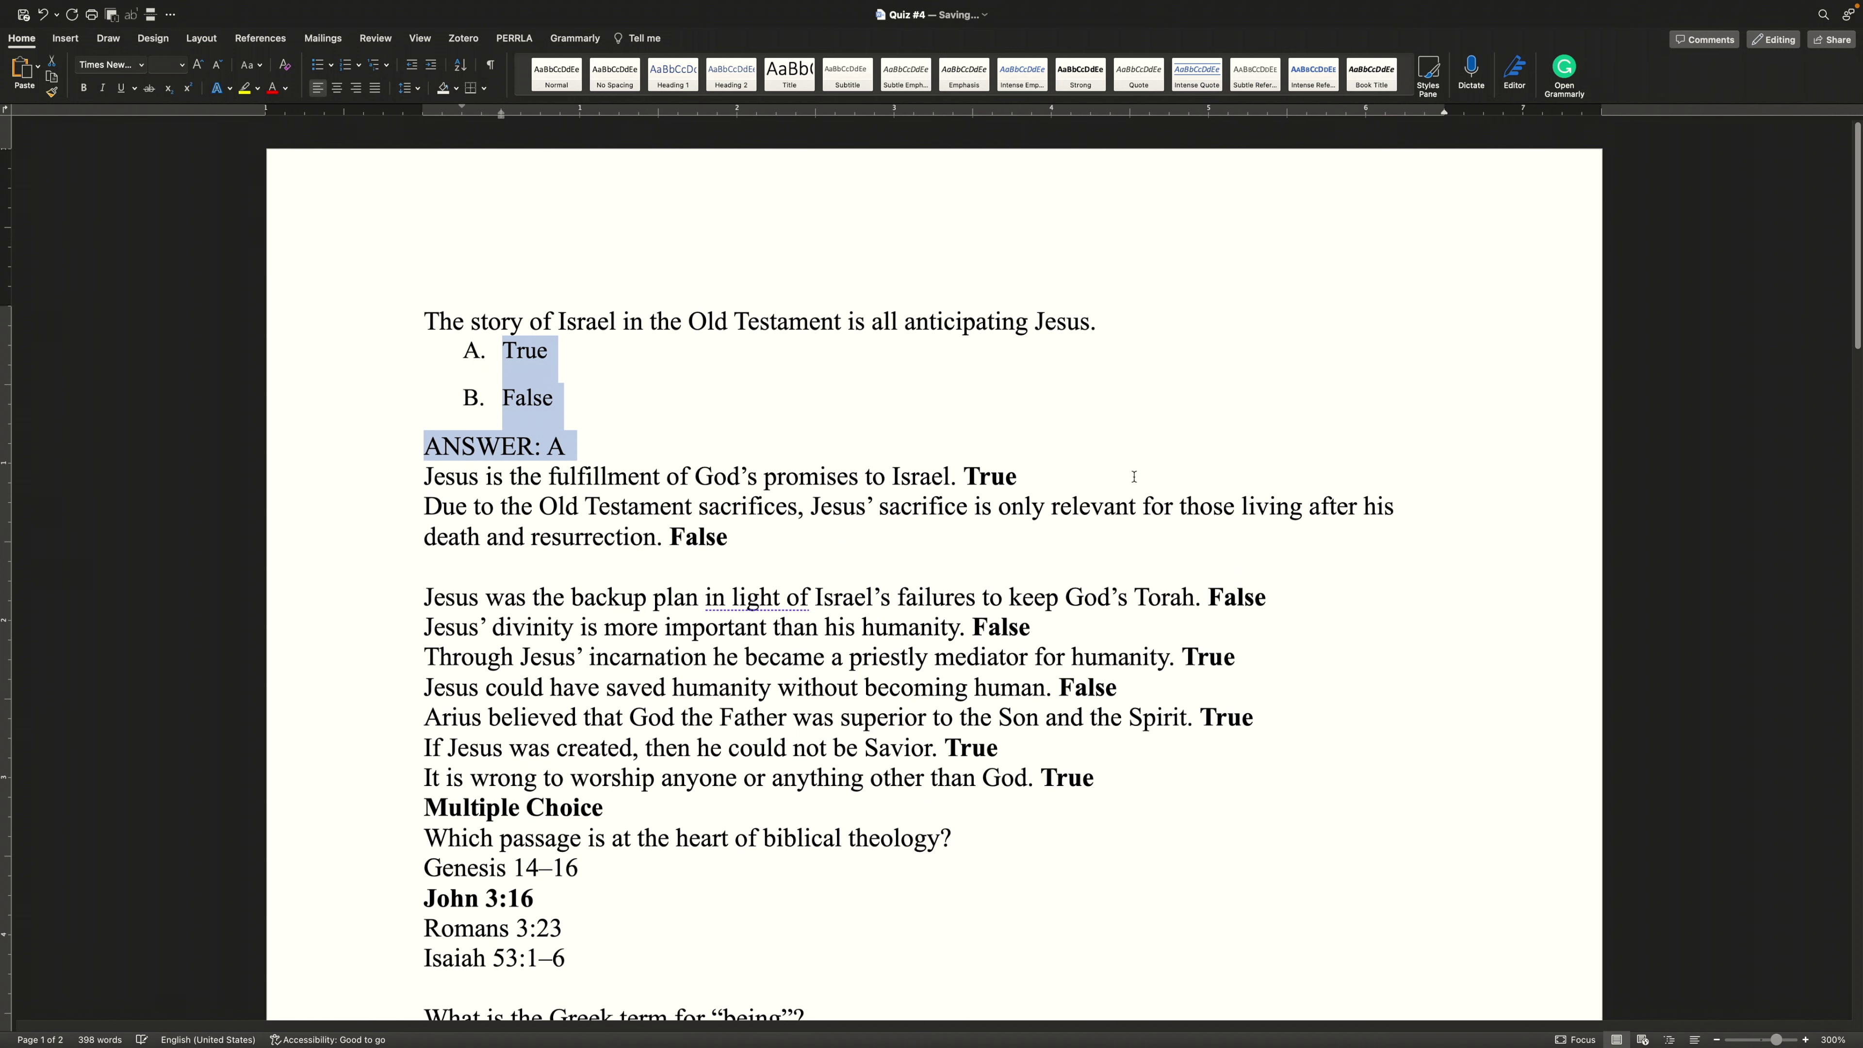
click(963, 476)
key(Return)
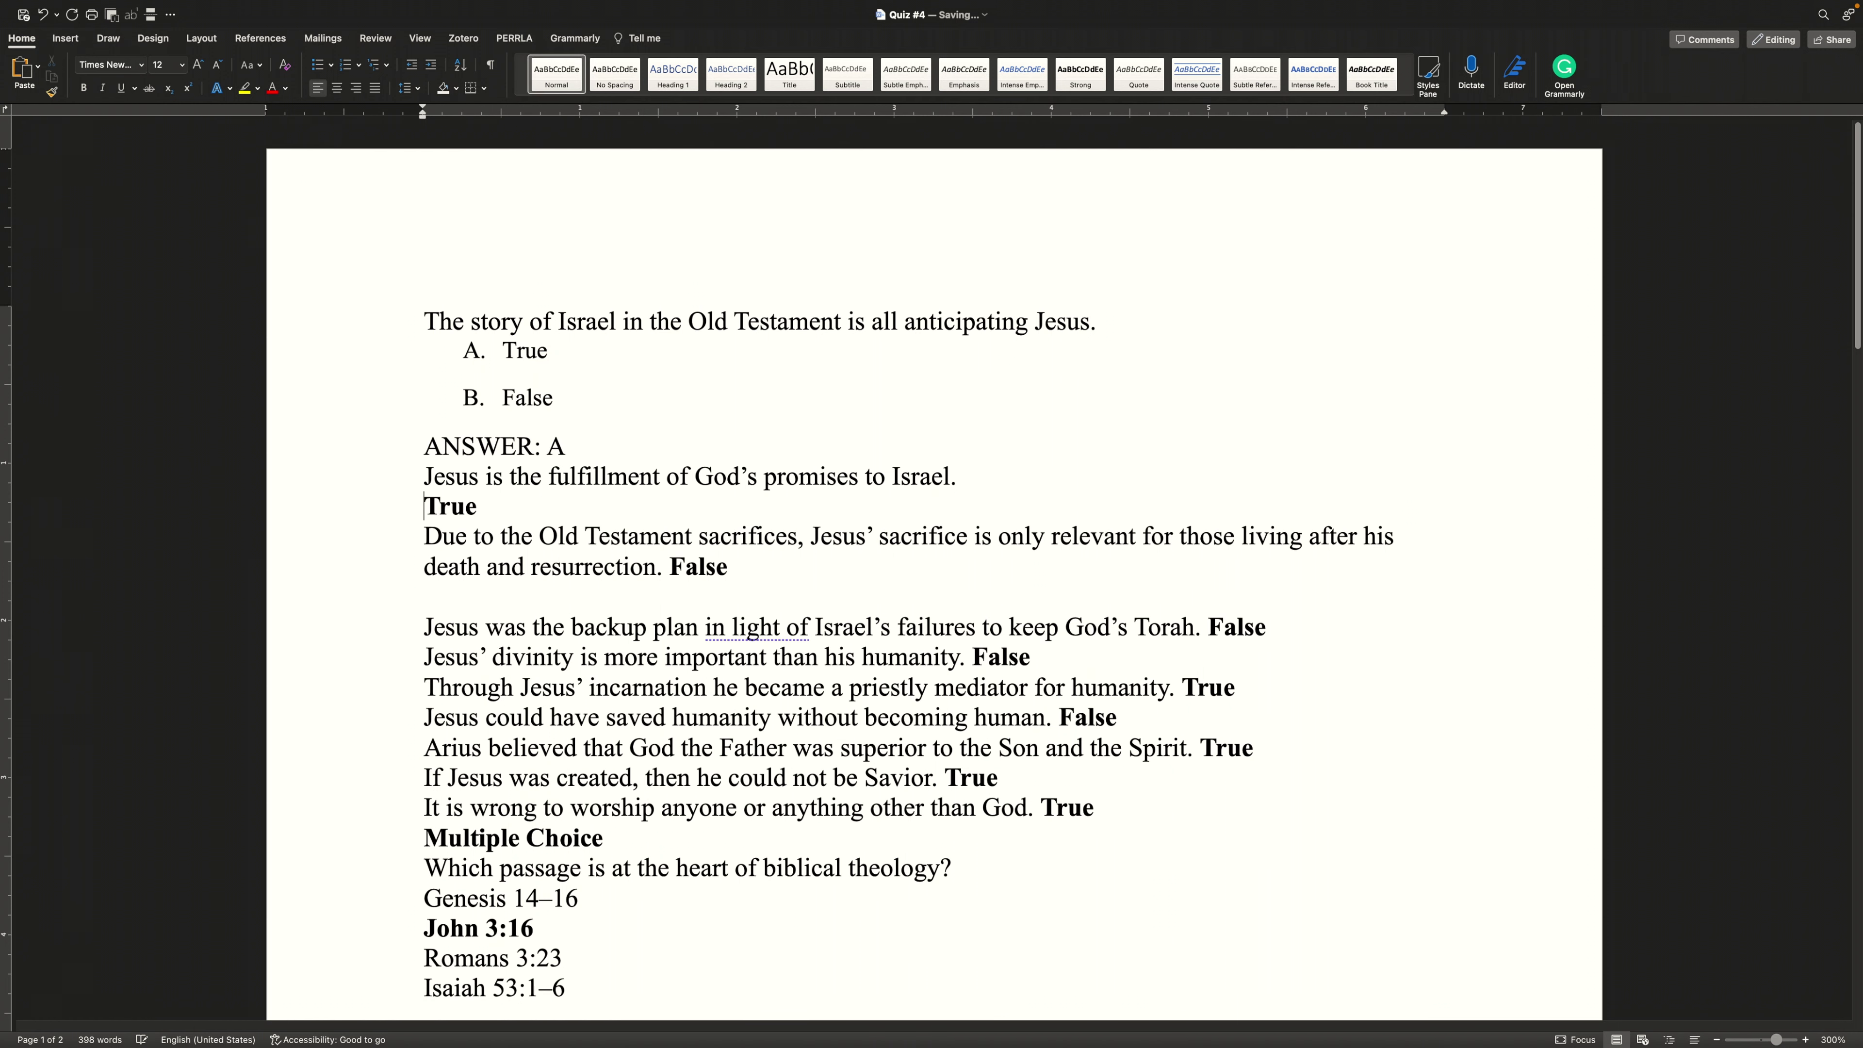
key(super+v)
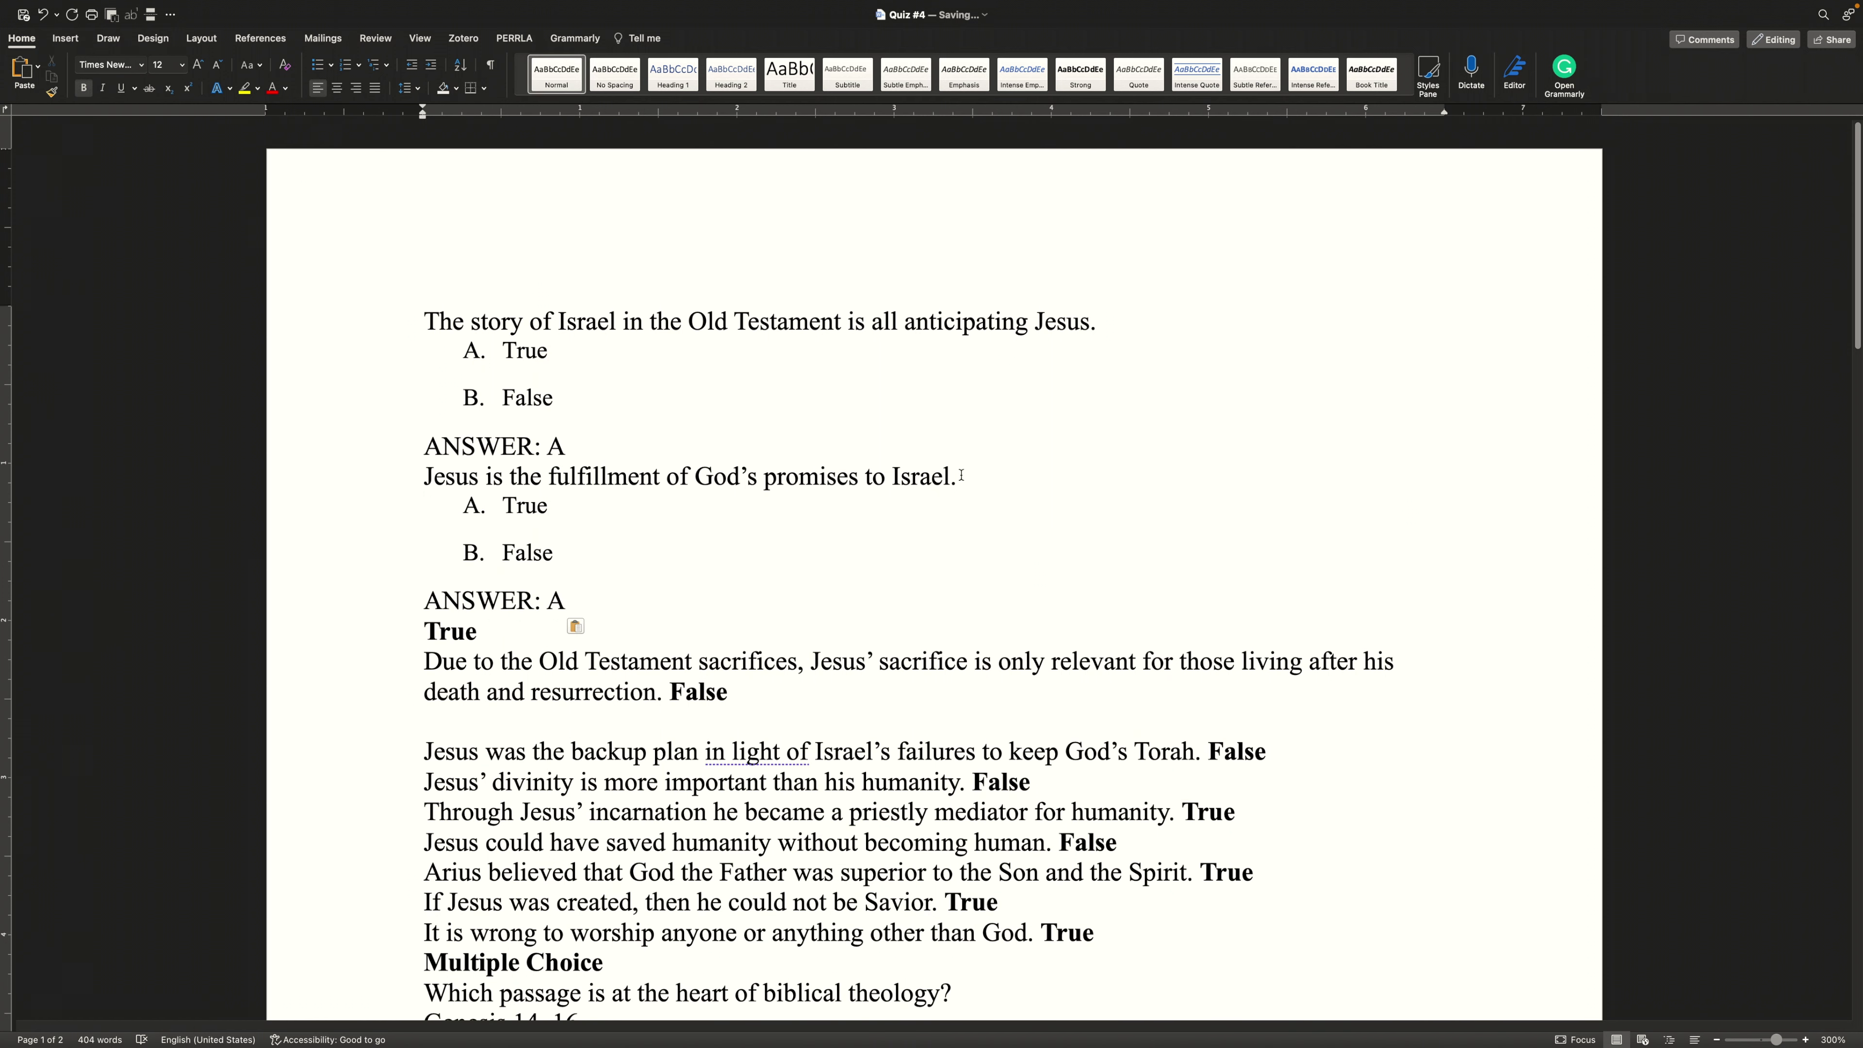
Delete the leftover bold "True" line below the second question's answer line.
key(shift+Right)
key(shift+Right)
key(shift+Right)
key(shift+Right)
key(shift+Right)
key(BackSpace)
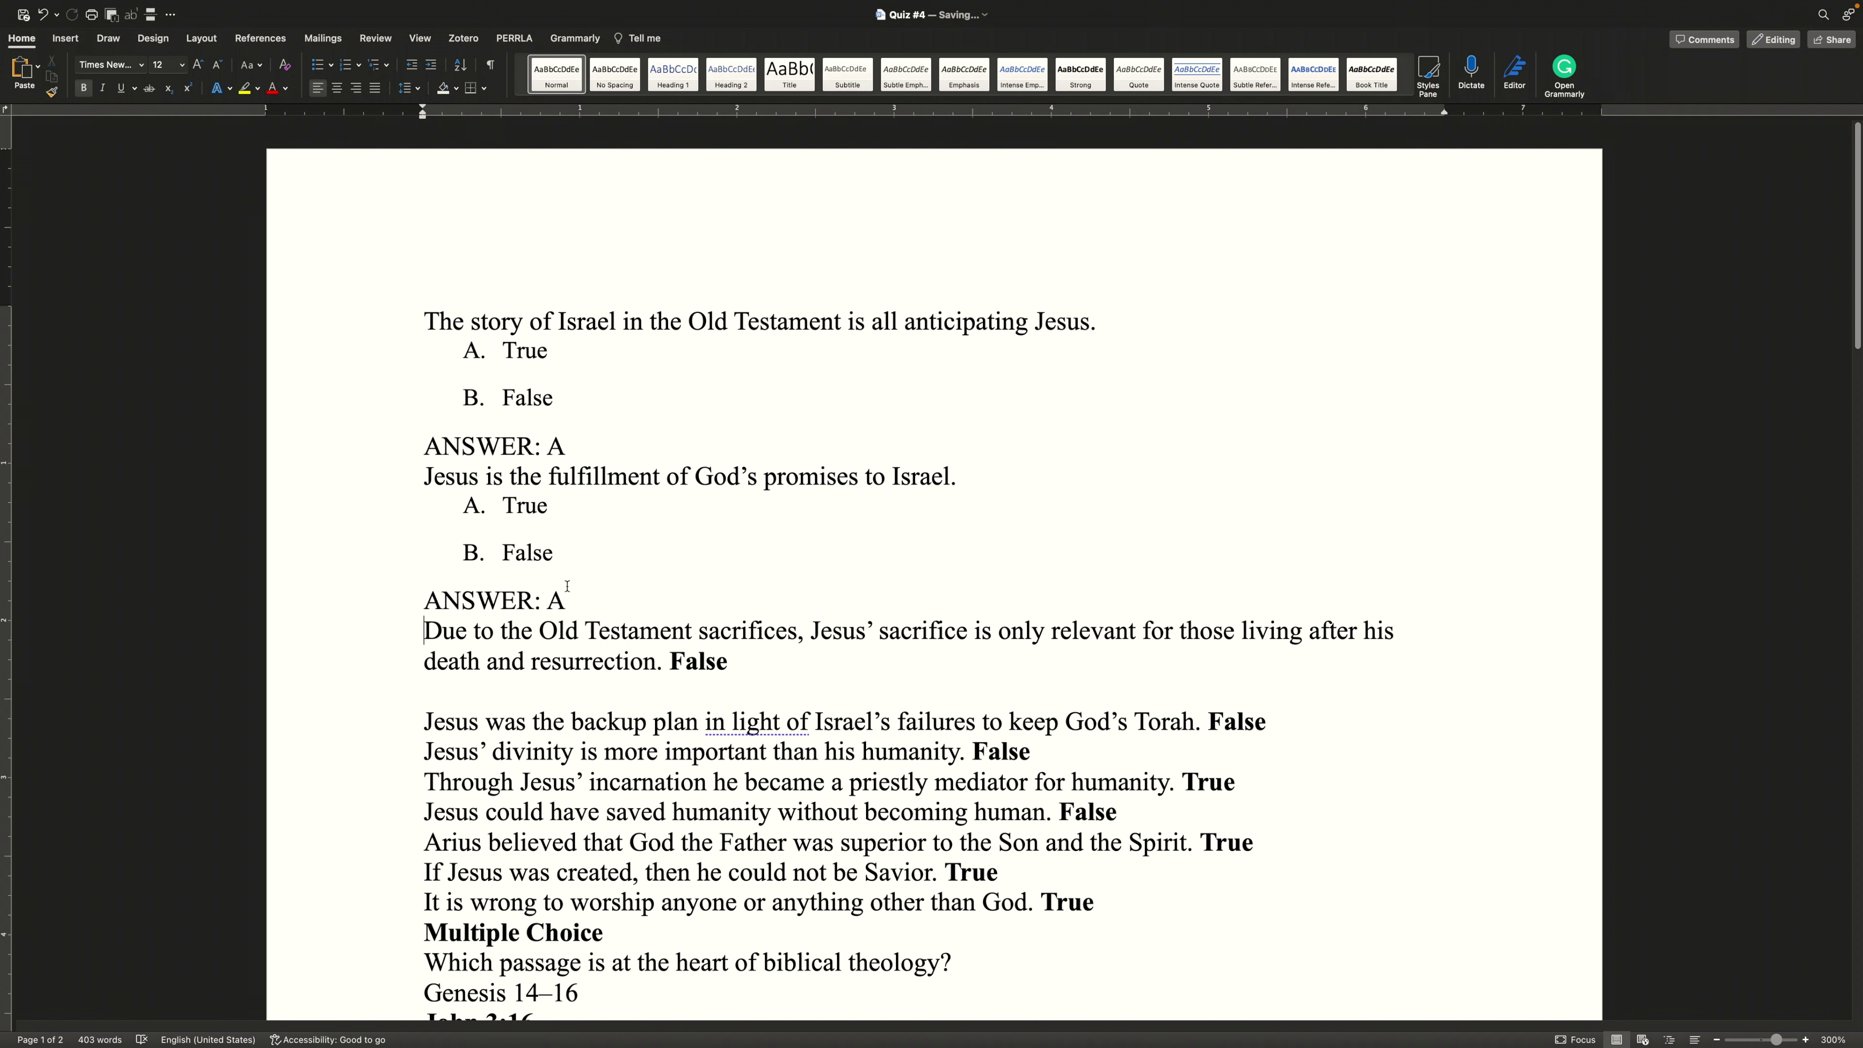
Paste the copied choices and answer line below the third question, ahead of its bold "False".
click(670, 660)
key(Return)
key(super+v)
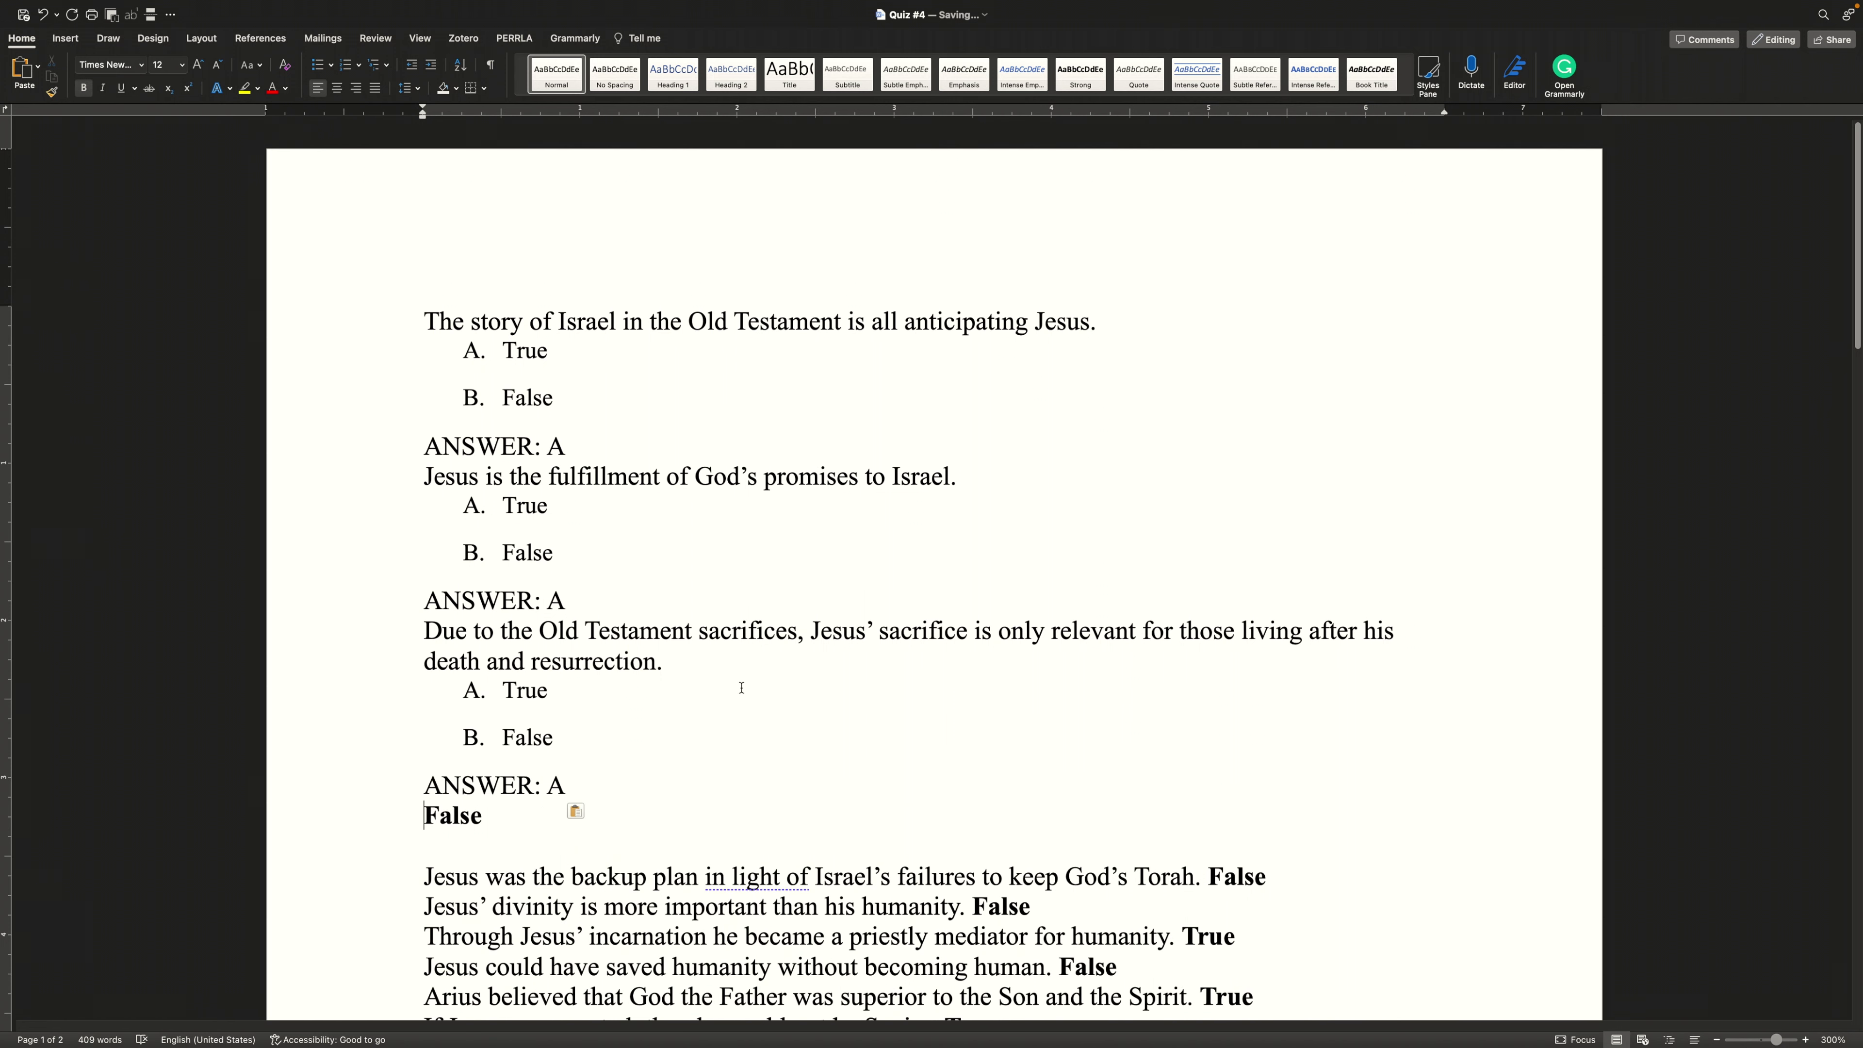
Delete the leftover bold "False" below the third question and change its answer line to "ANSWER: B".
key(shift+End)
key(BackSpace)
key(BackSpace)
key(BackSpace)
text(B)
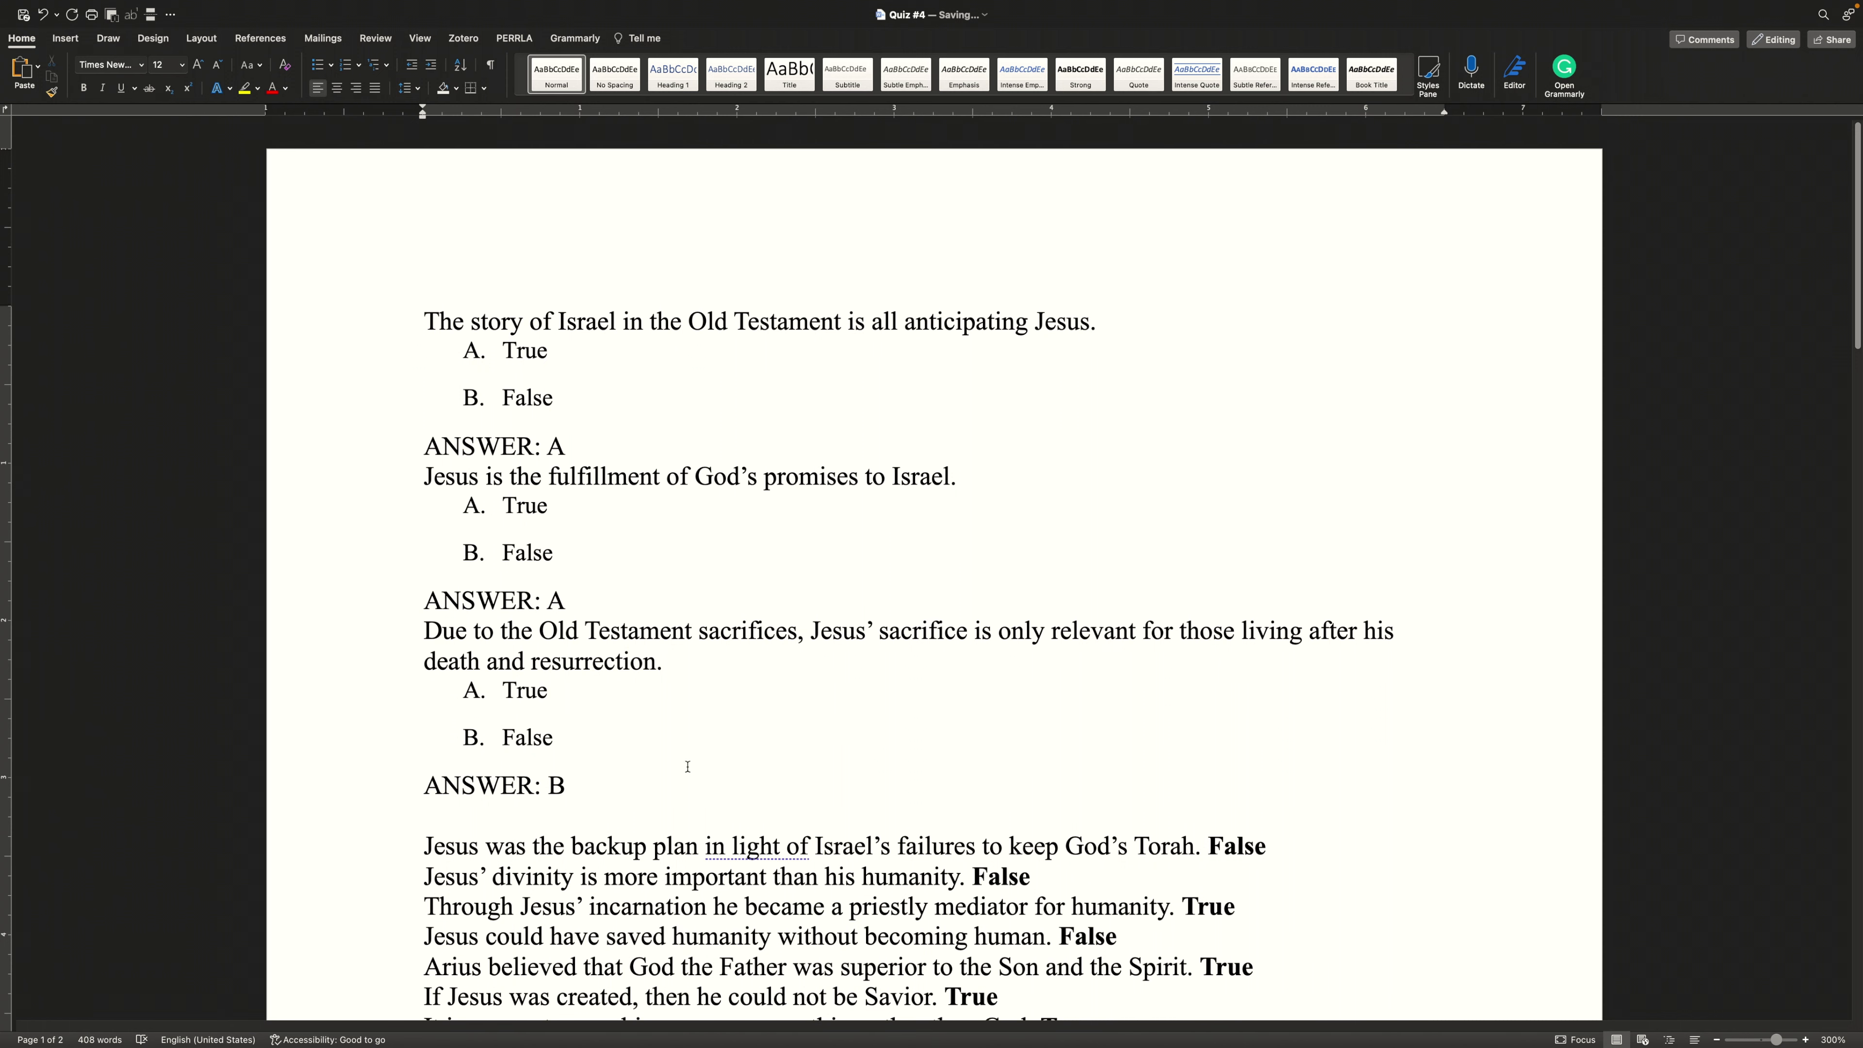
scroll(587, 778, down, 3)
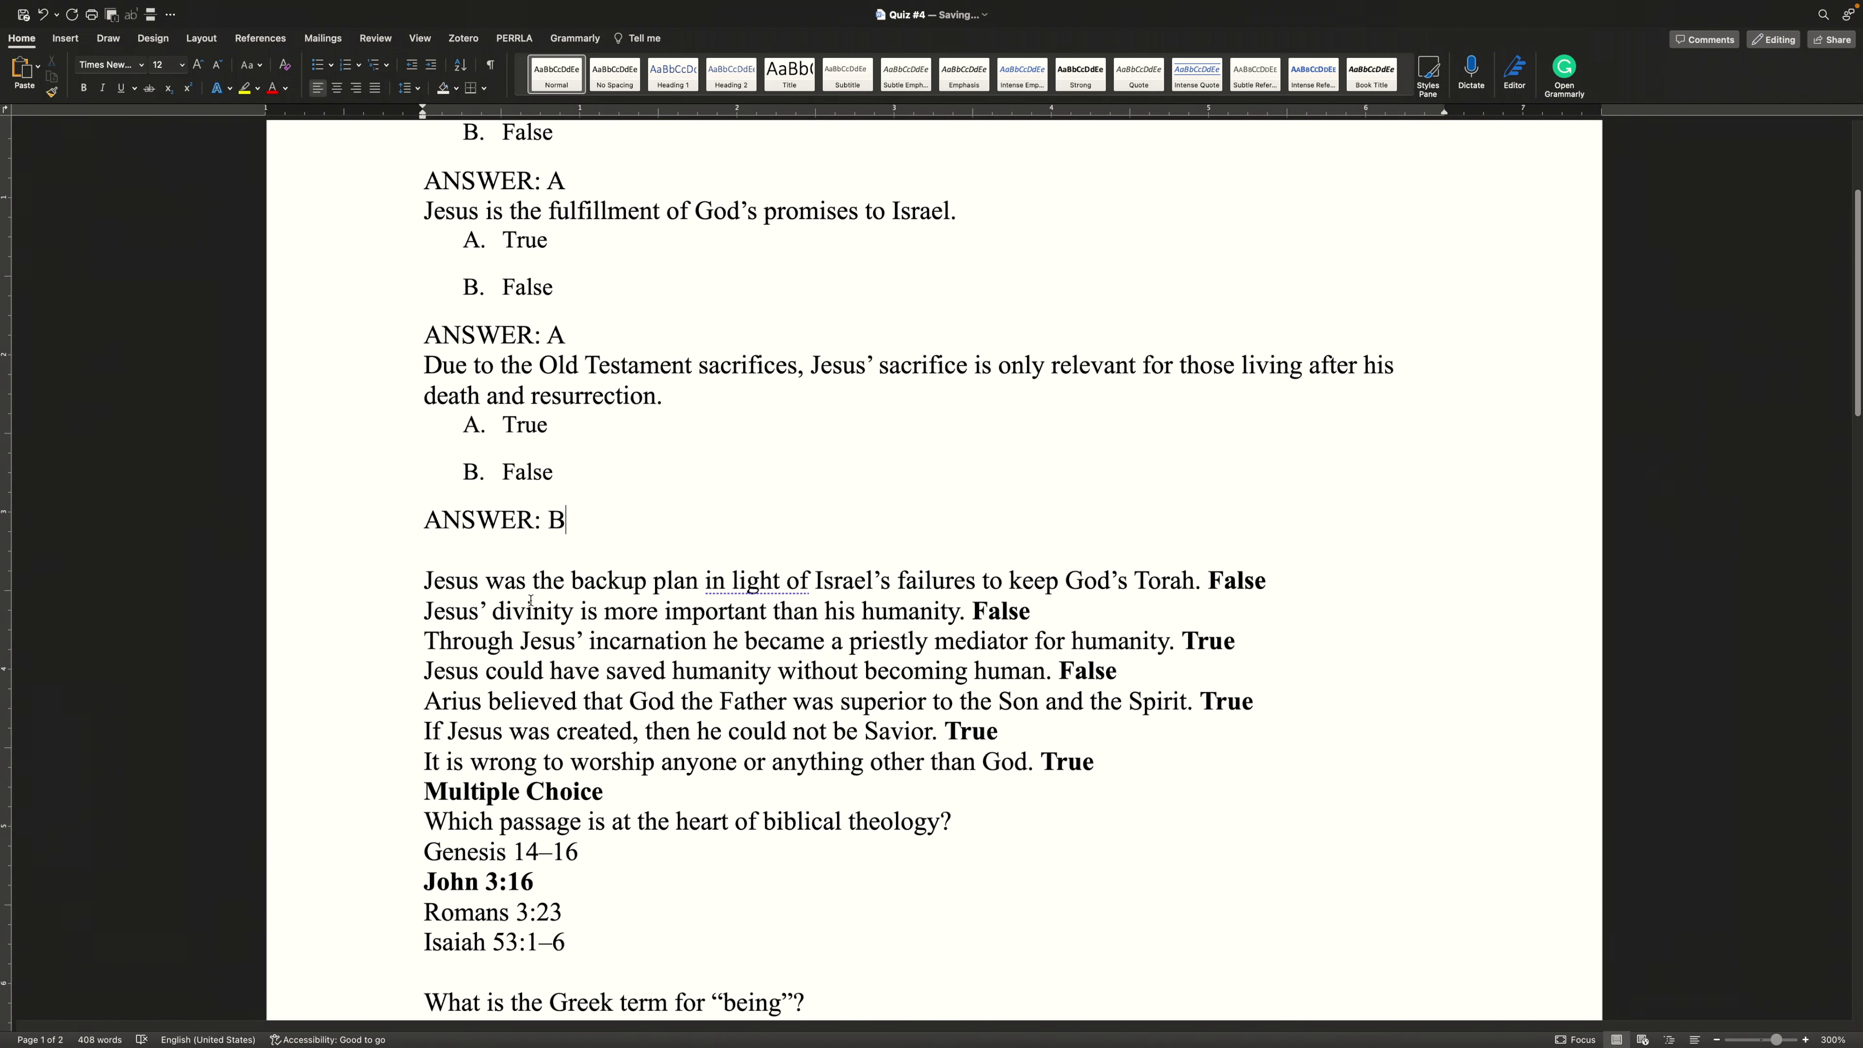
Paste the copied choices and answer line below "Jesus was the backup plan in light of Israel's failures to keep God's Torah.".
scroll(675, 767, down, 1)
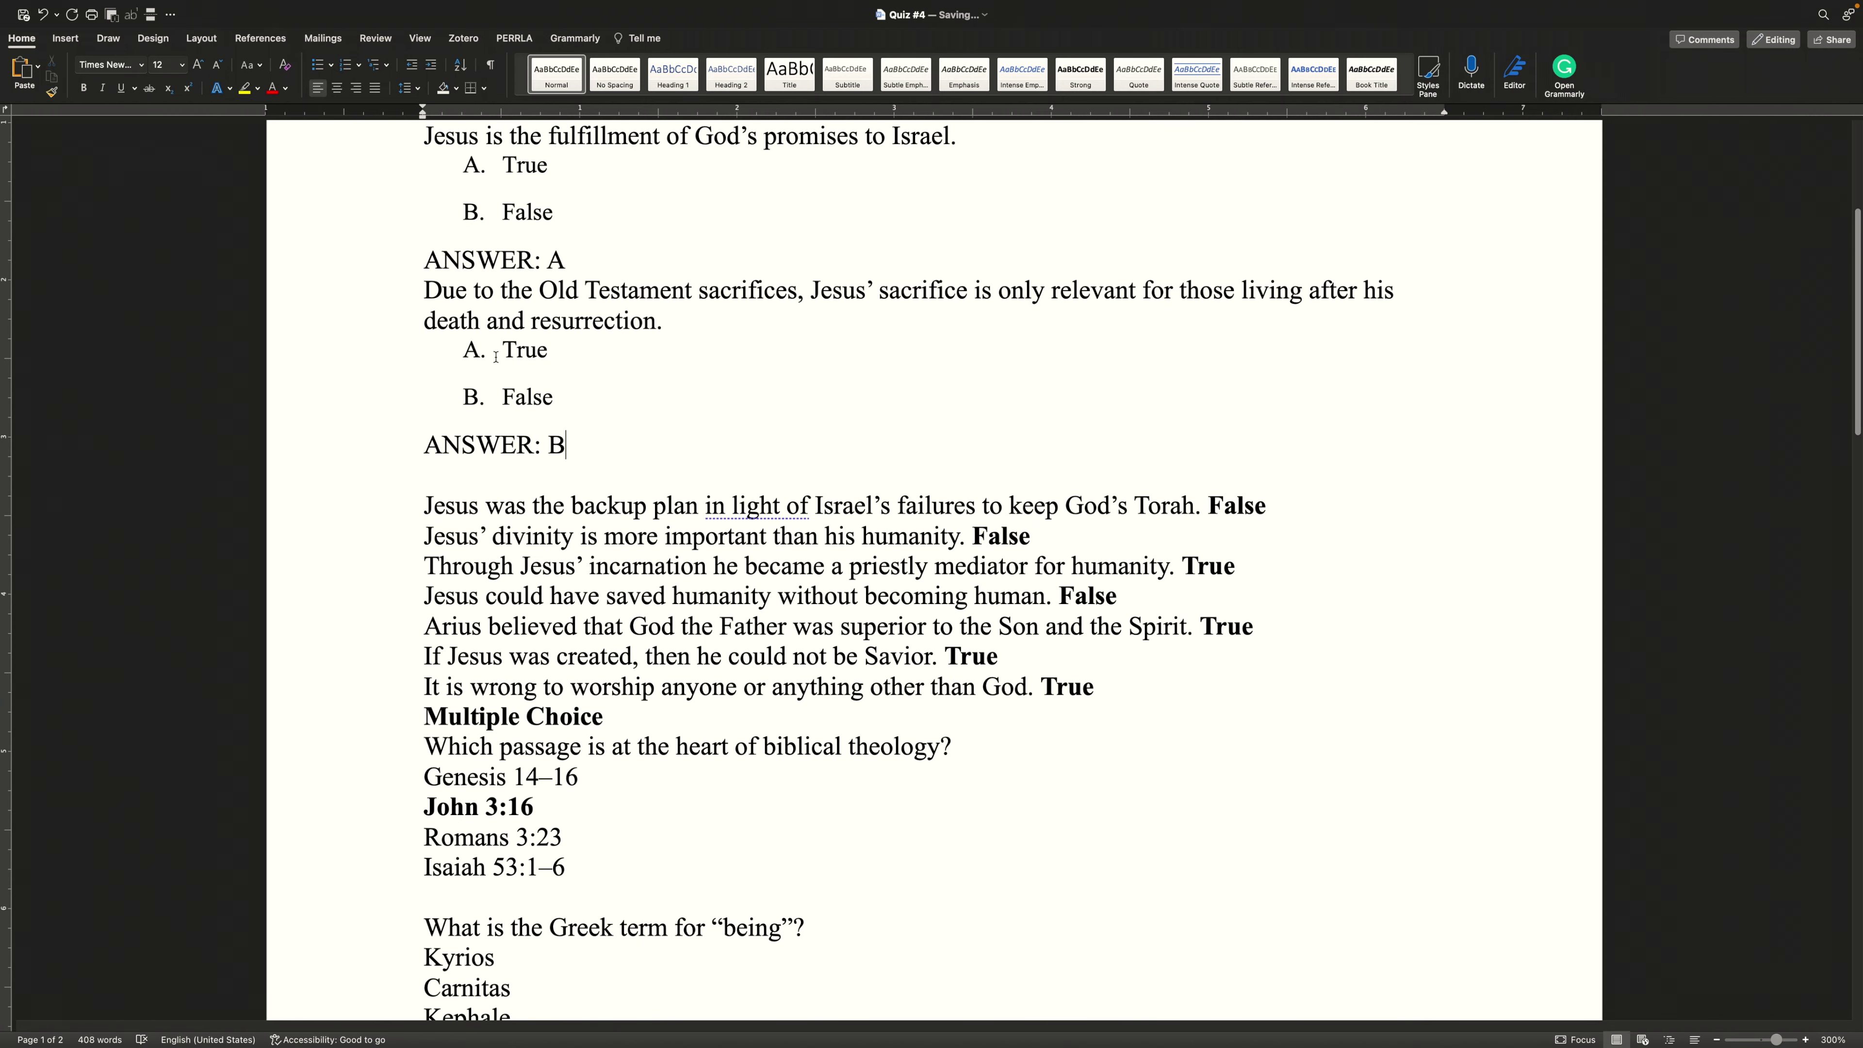
click(1210, 506)
key(Return)
key(super+v)
Delete the leftover bold "False" below the fourth question, set its answer line to "ANSWER: B" and add a blank line after it.
key(shift+End)
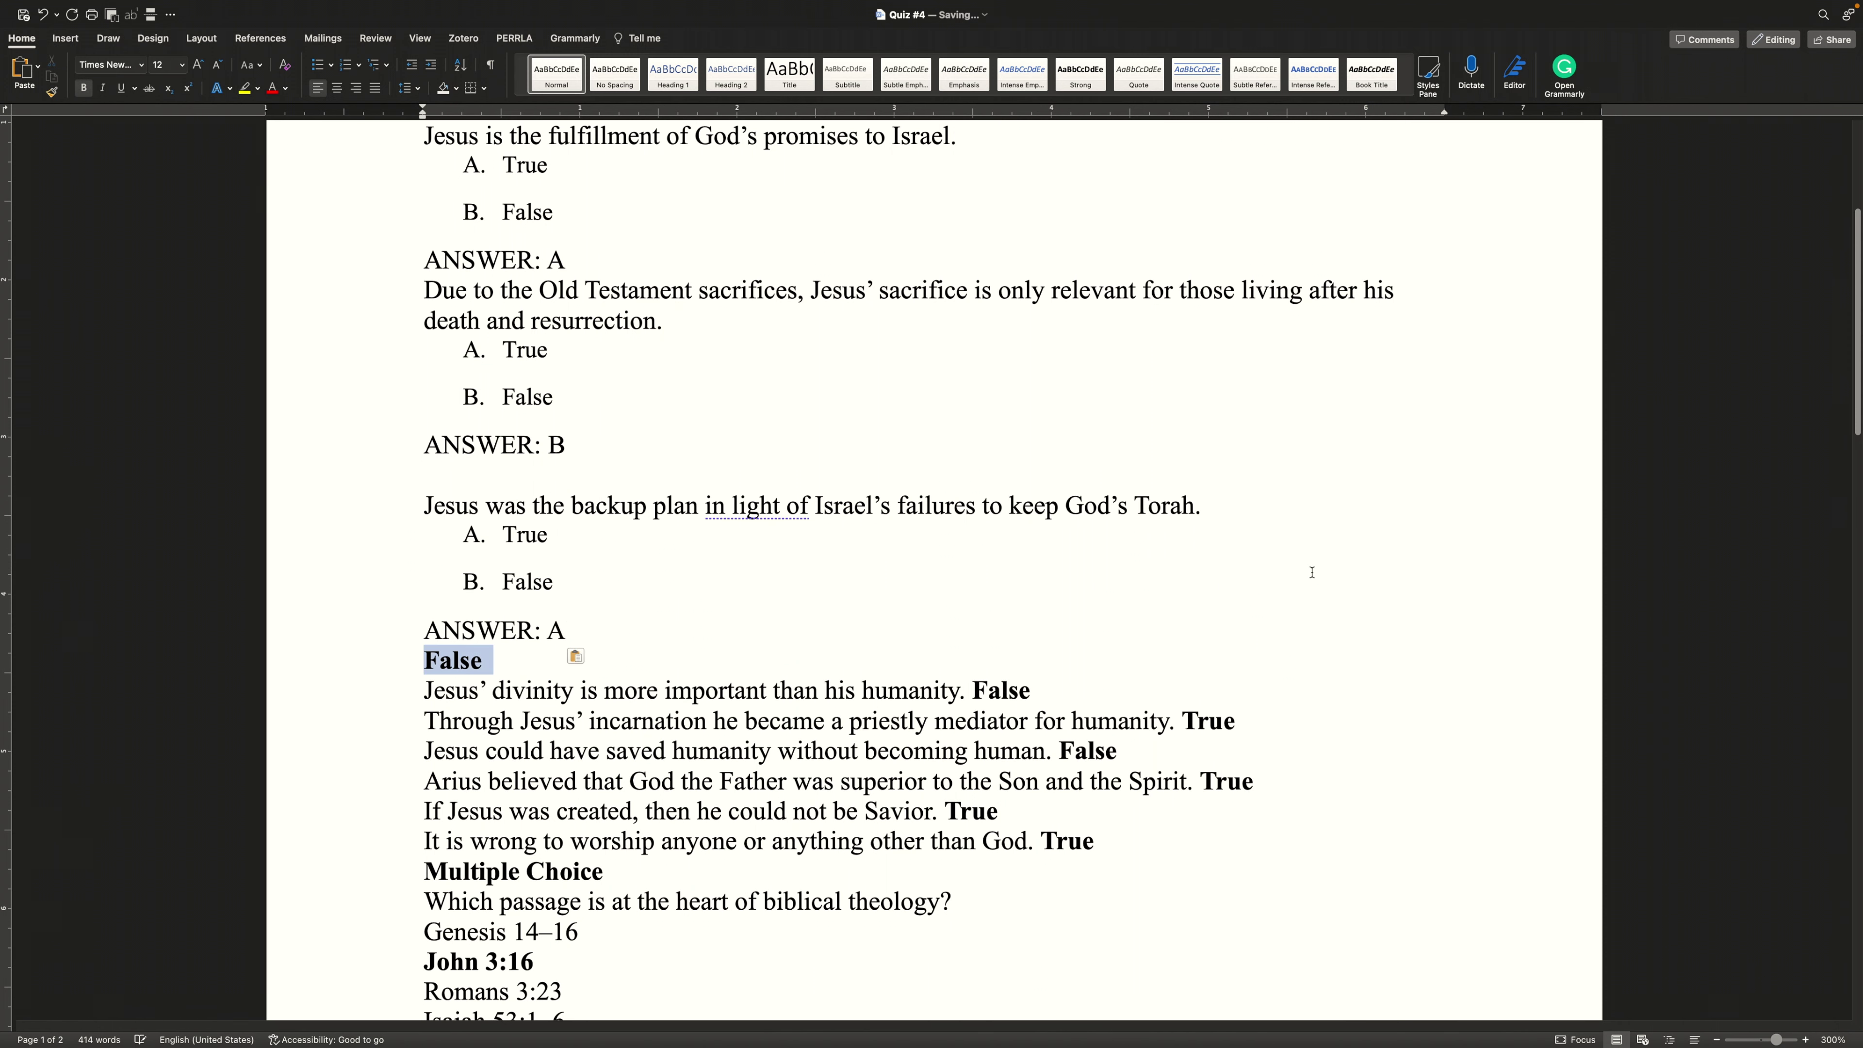
key(BackSpace)
key(BackSpace)
key(BackSpace)
text(B)
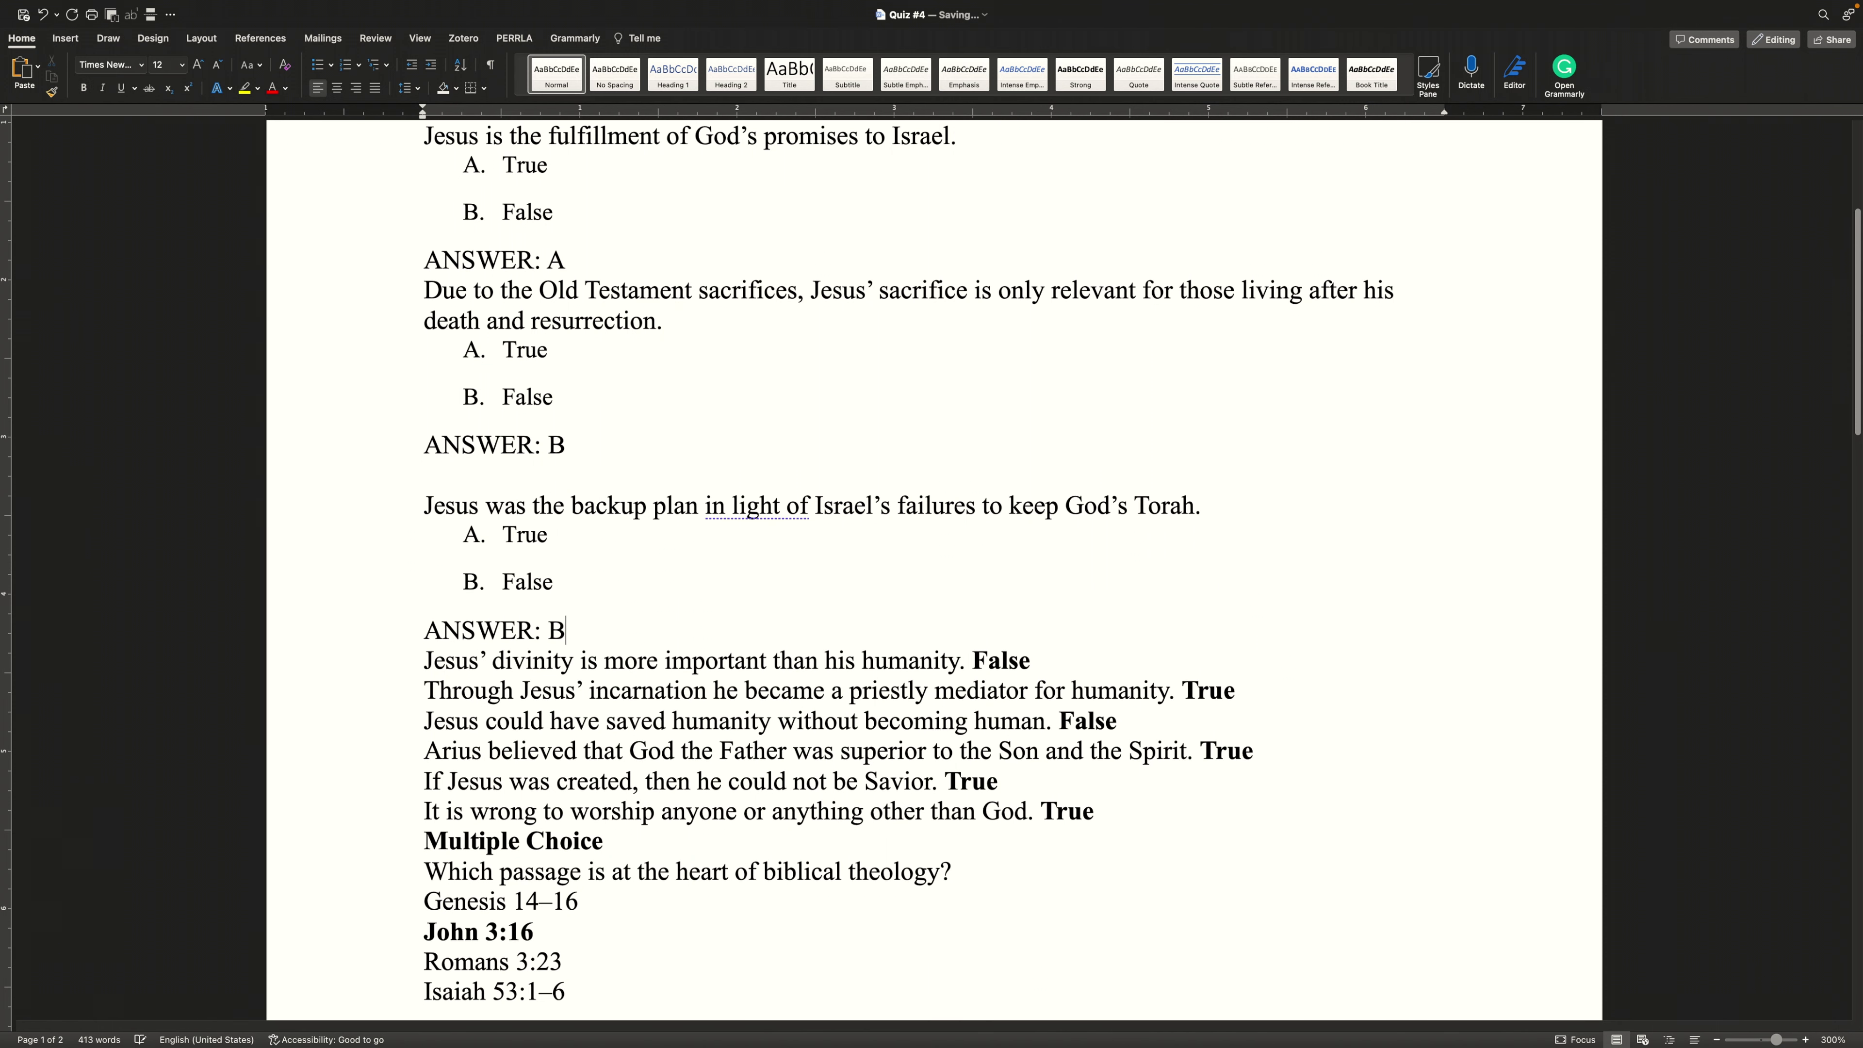
key(Return)
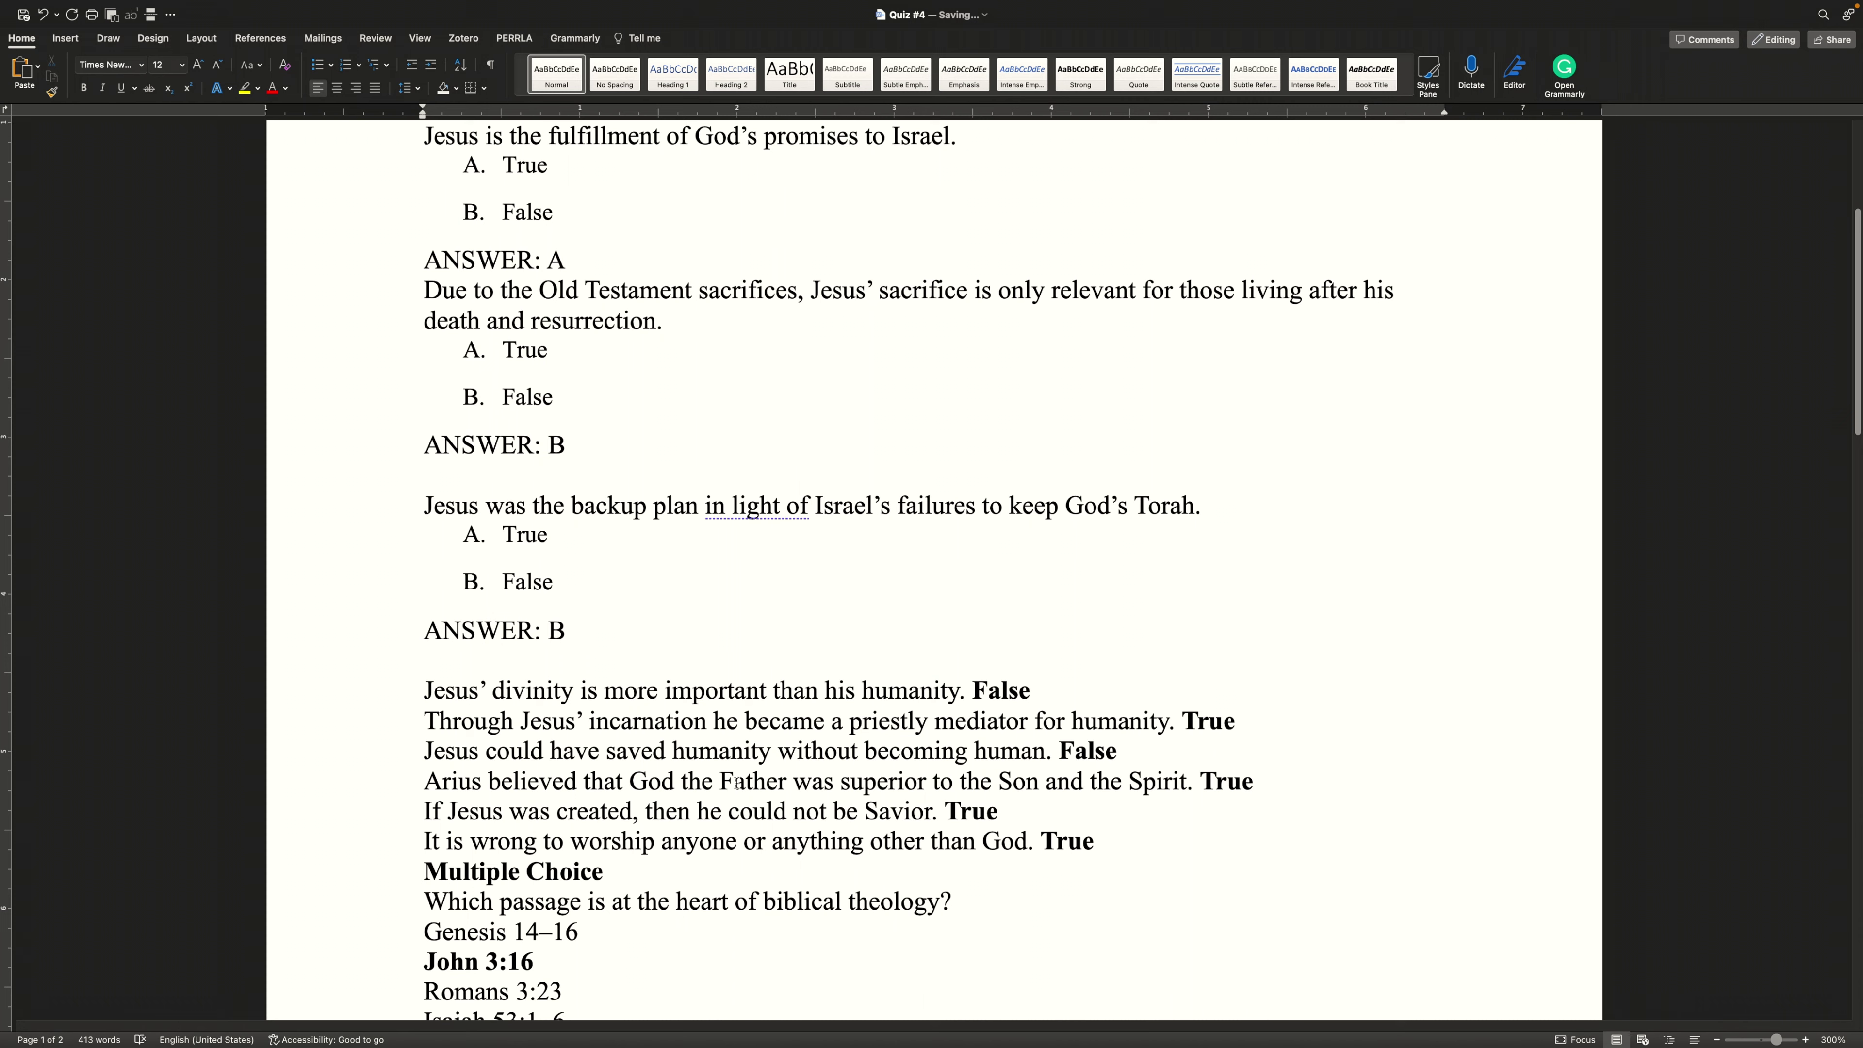
Insert a blank line above the bold "Multiple Choice" heading.
scroll(486, 779, down, 2)
click(413, 752)
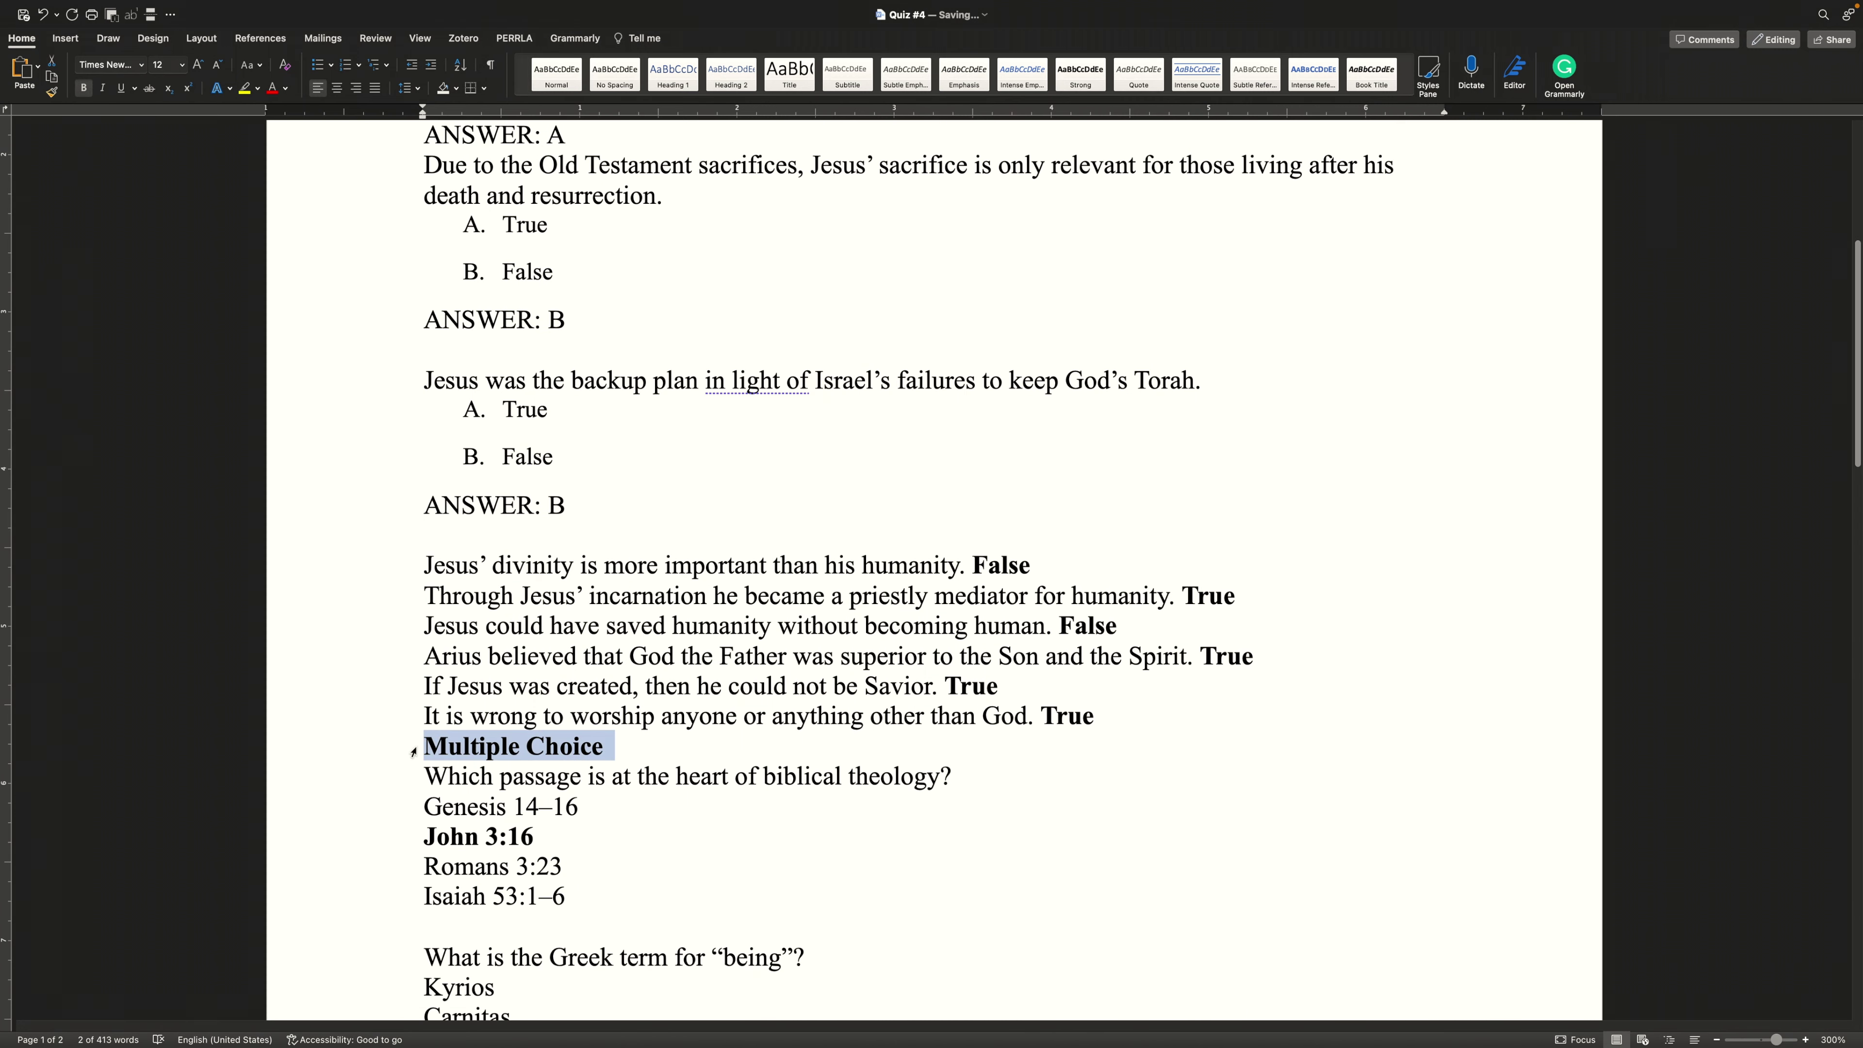
key(Left)
key(Return)
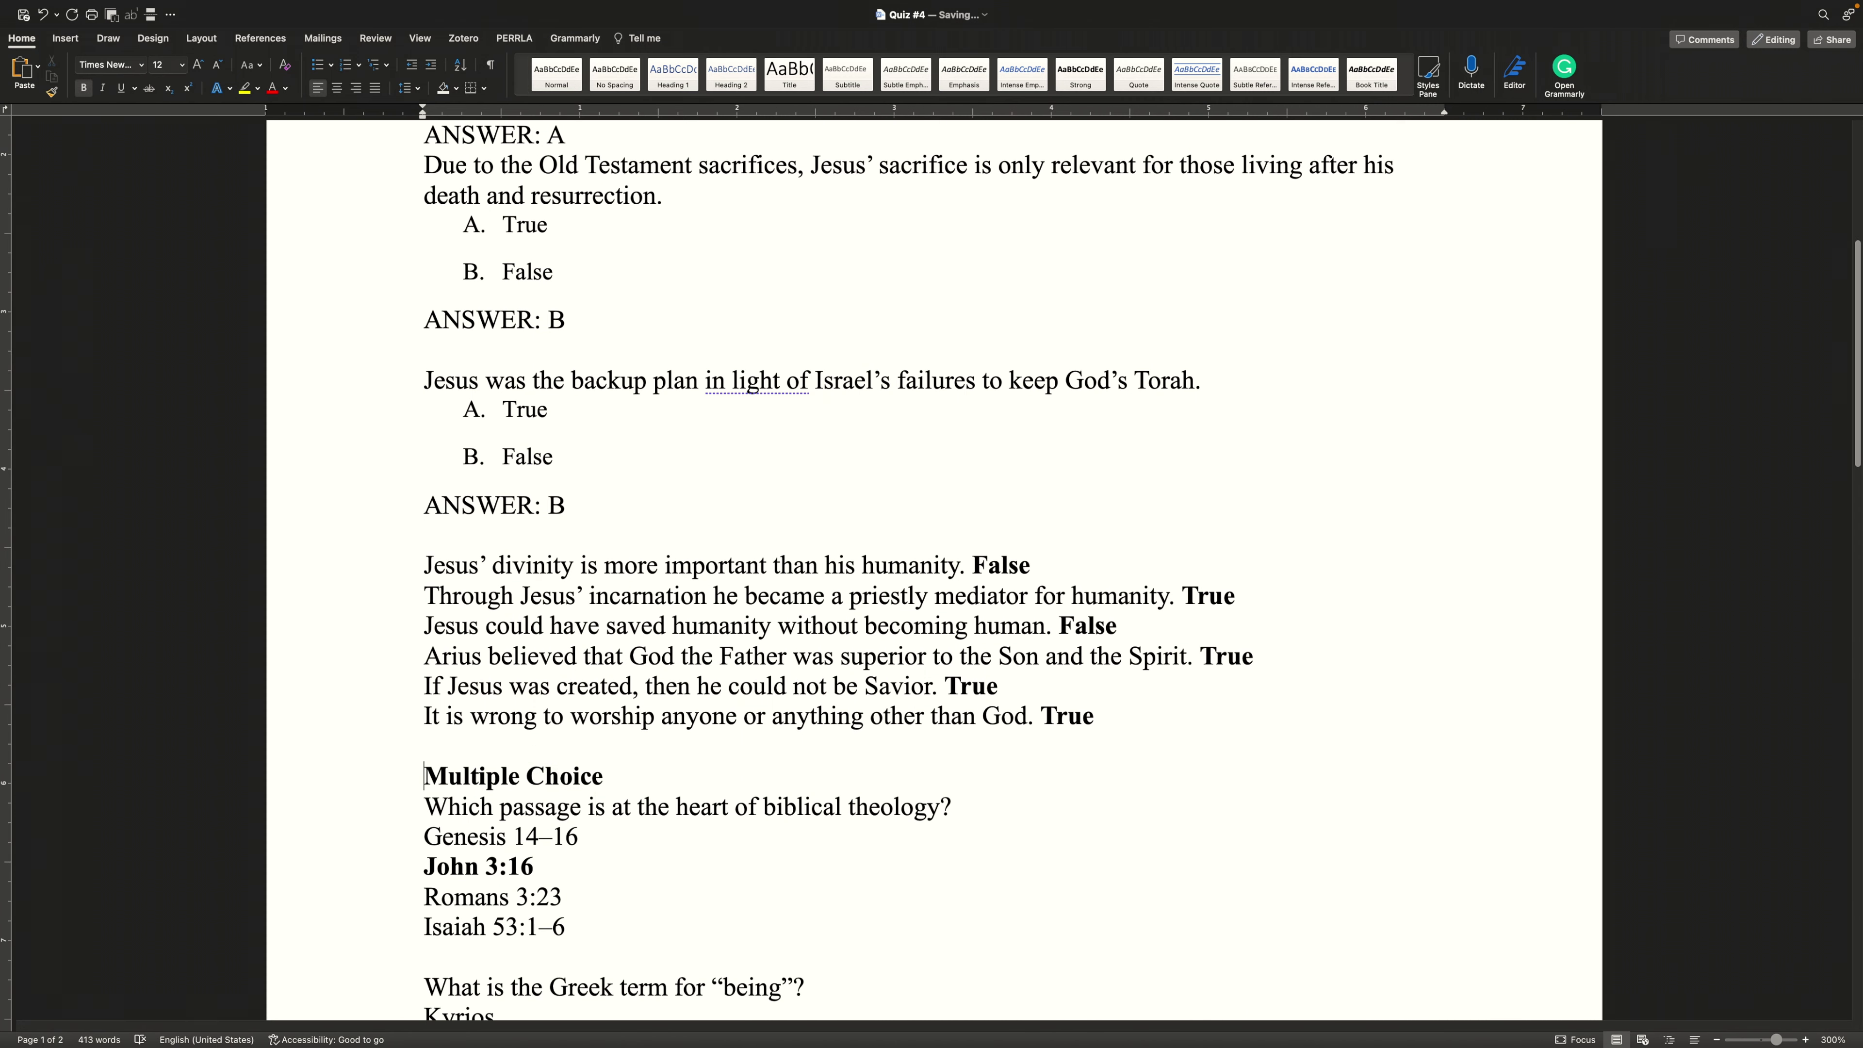
Format the four choices from "Genesis 14–16" to "Isaiah 53:1–6" as an A. to D. lettered list.
key(Down)
scroll(522, 778, down, 1)
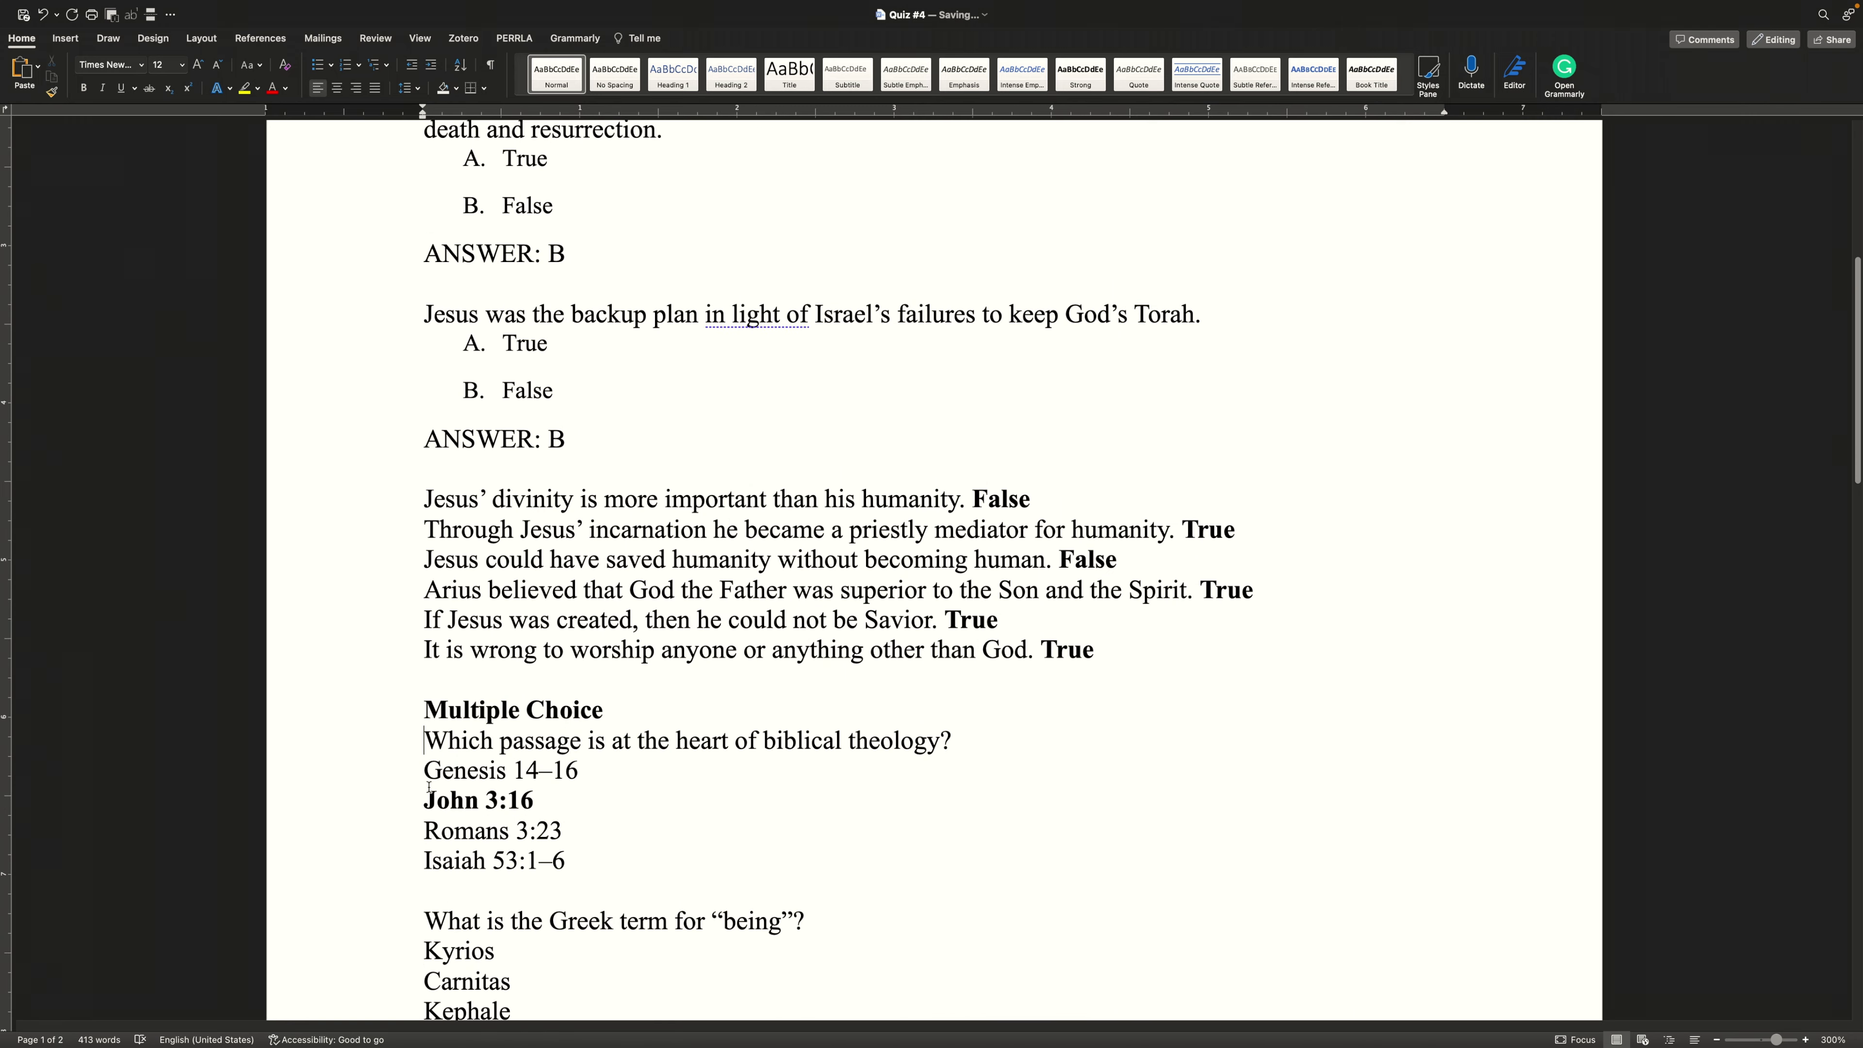
key(Down)
key(shift+Down)
key(shift+Down)
key(shift+Down)
key(shift+Down)
key(shift+Down)
key(shift+Left)
key(shift+Left)
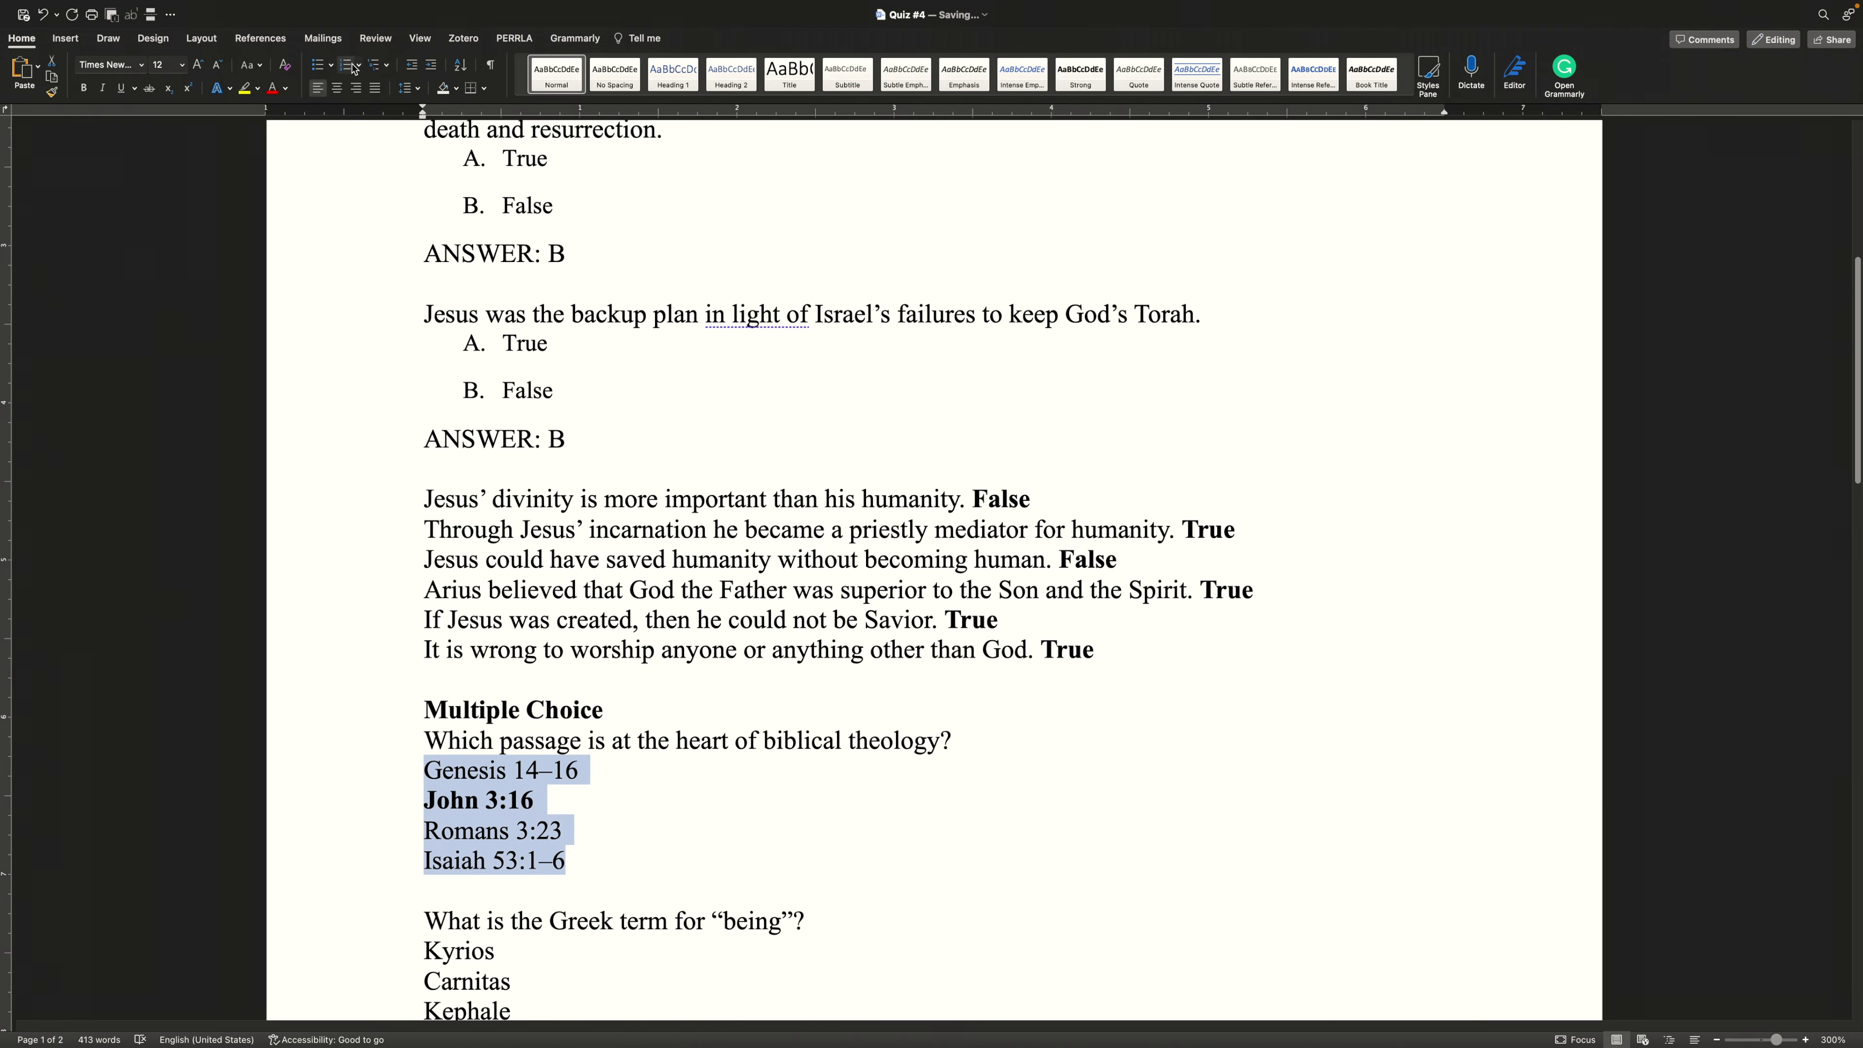
click(359, 65)
click(430, 122)
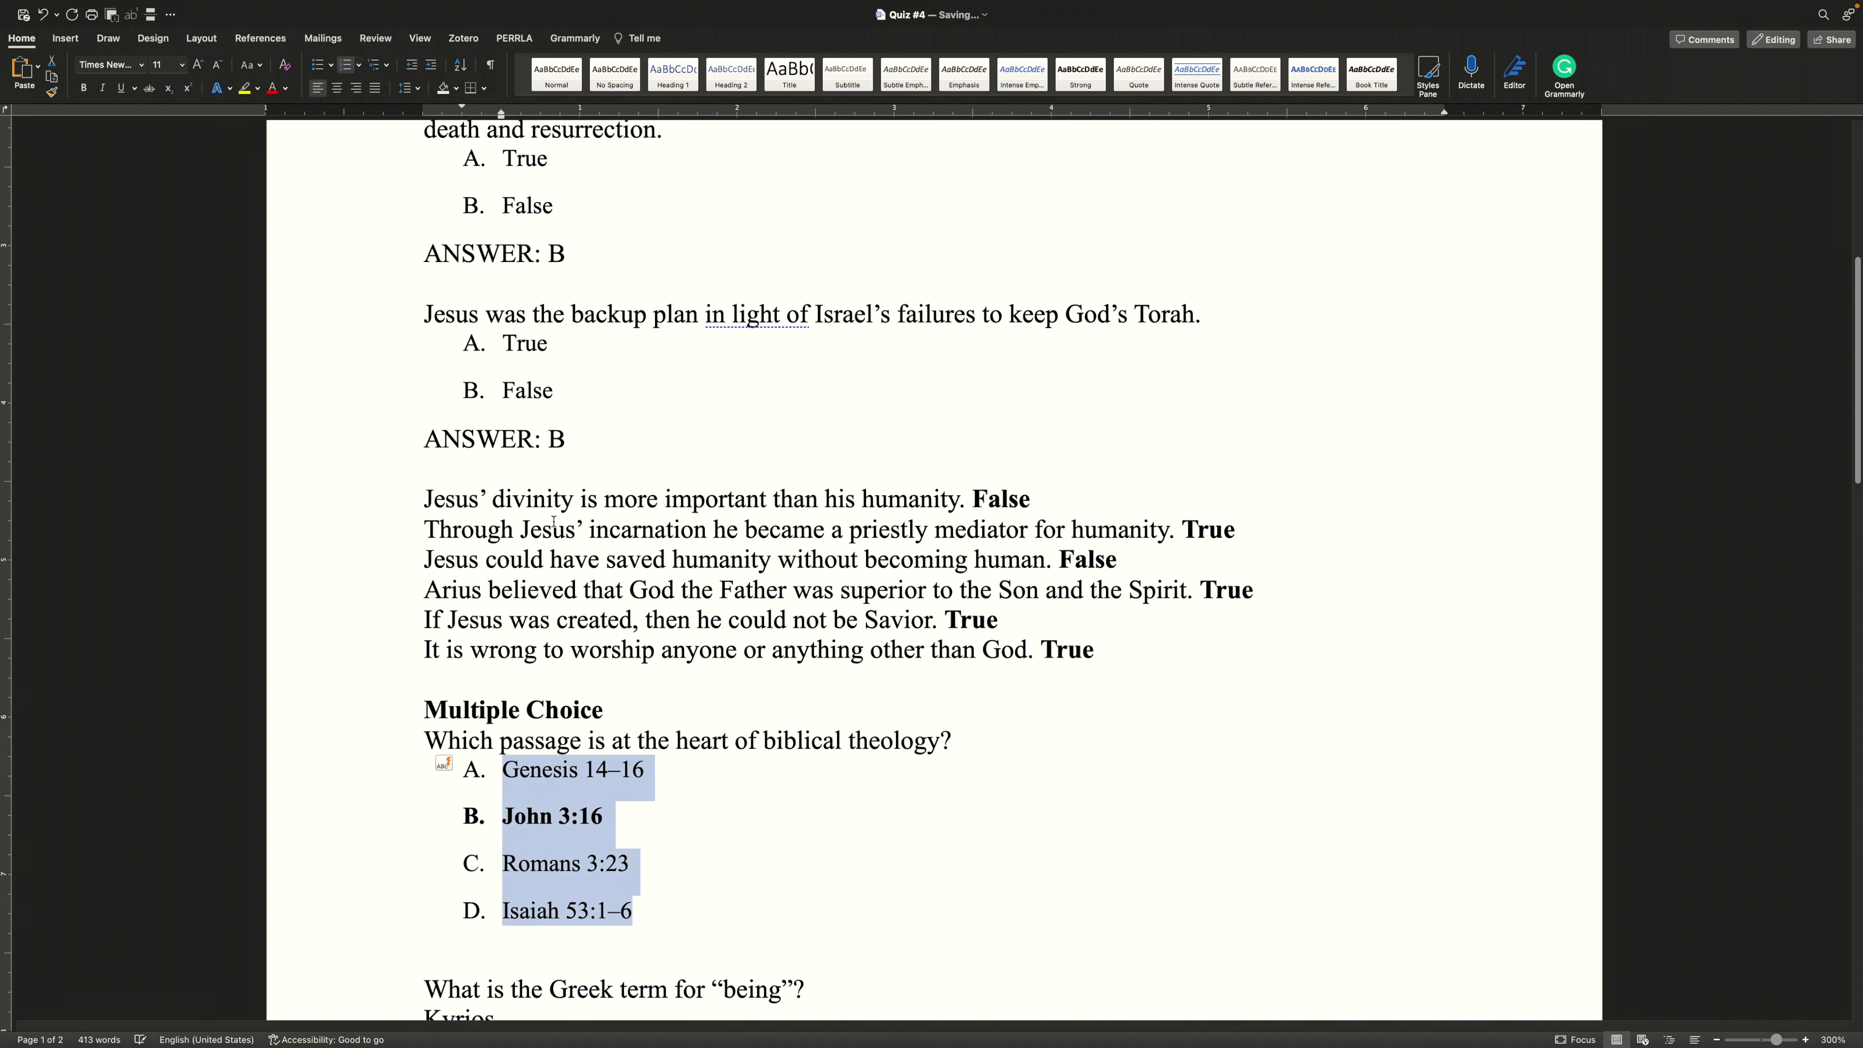
Copy the "ANSWER: B" line from below the fourth true/false question.
scroll(538, 669, down, 5)
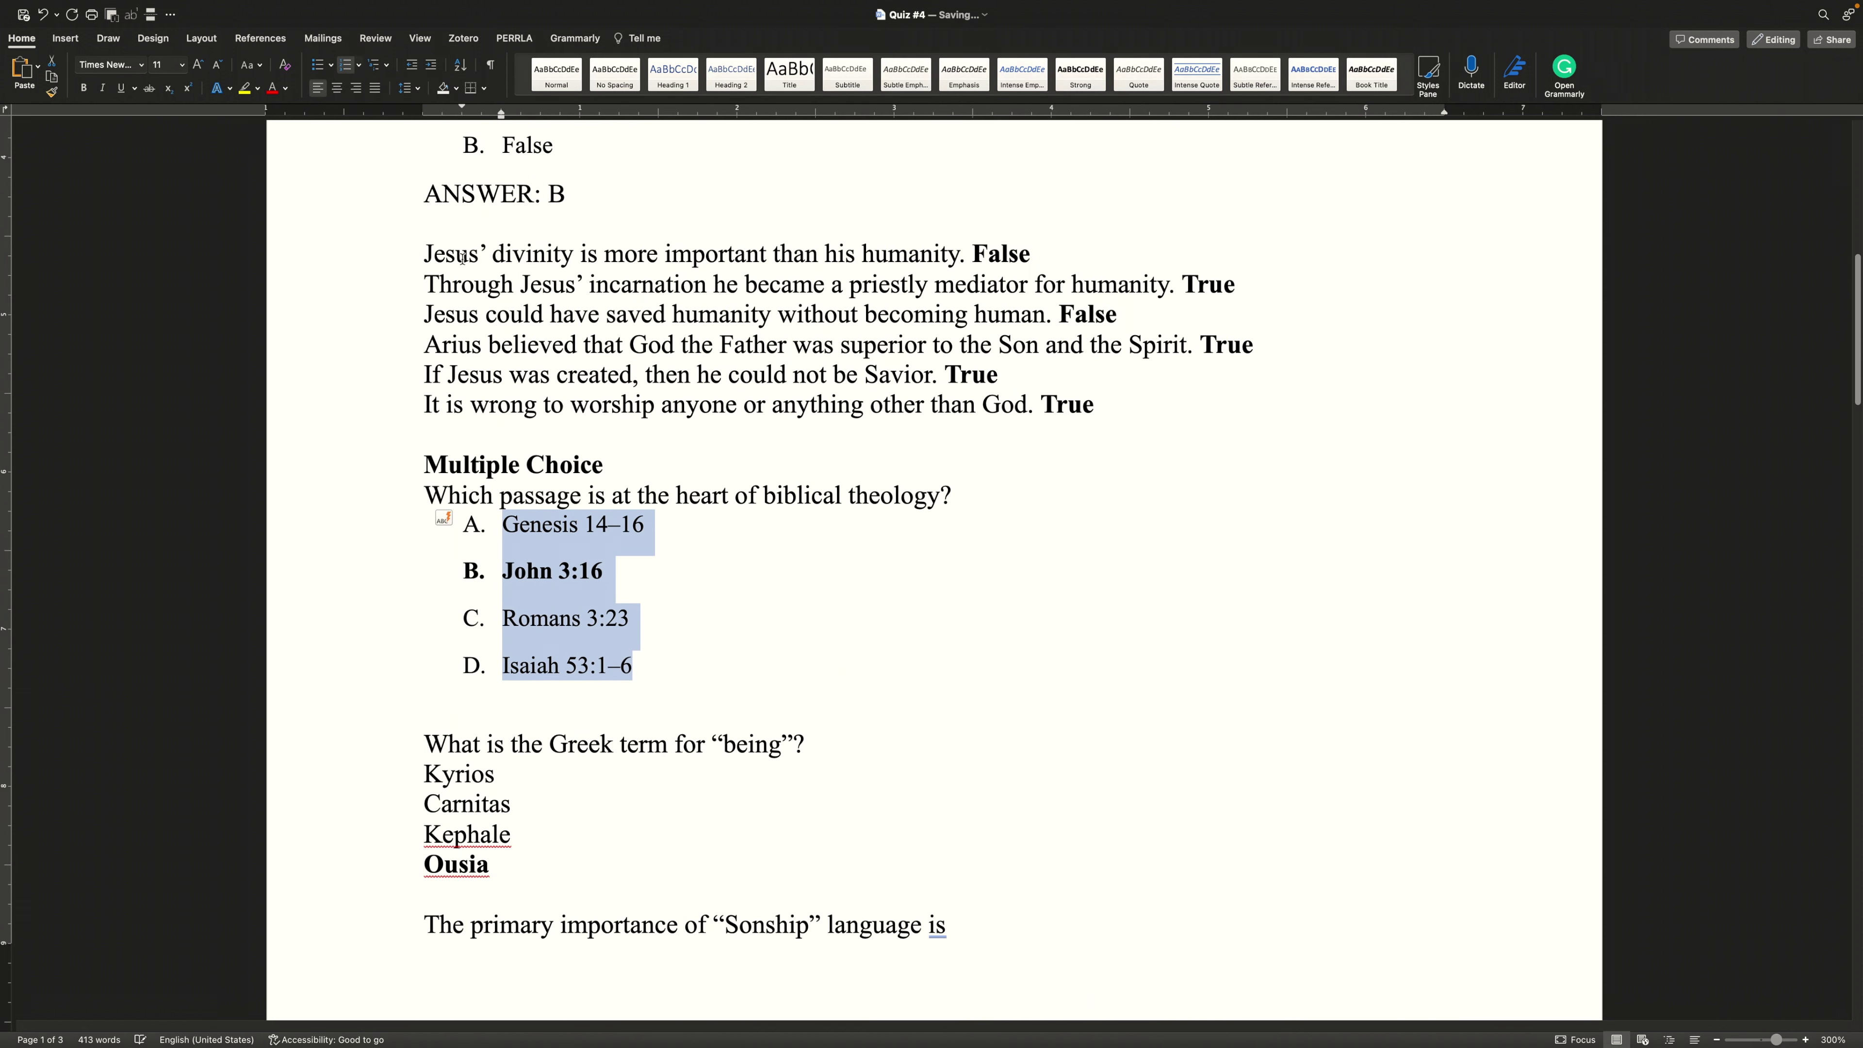
drag(425, 194, 576, 194)
key(super+c)
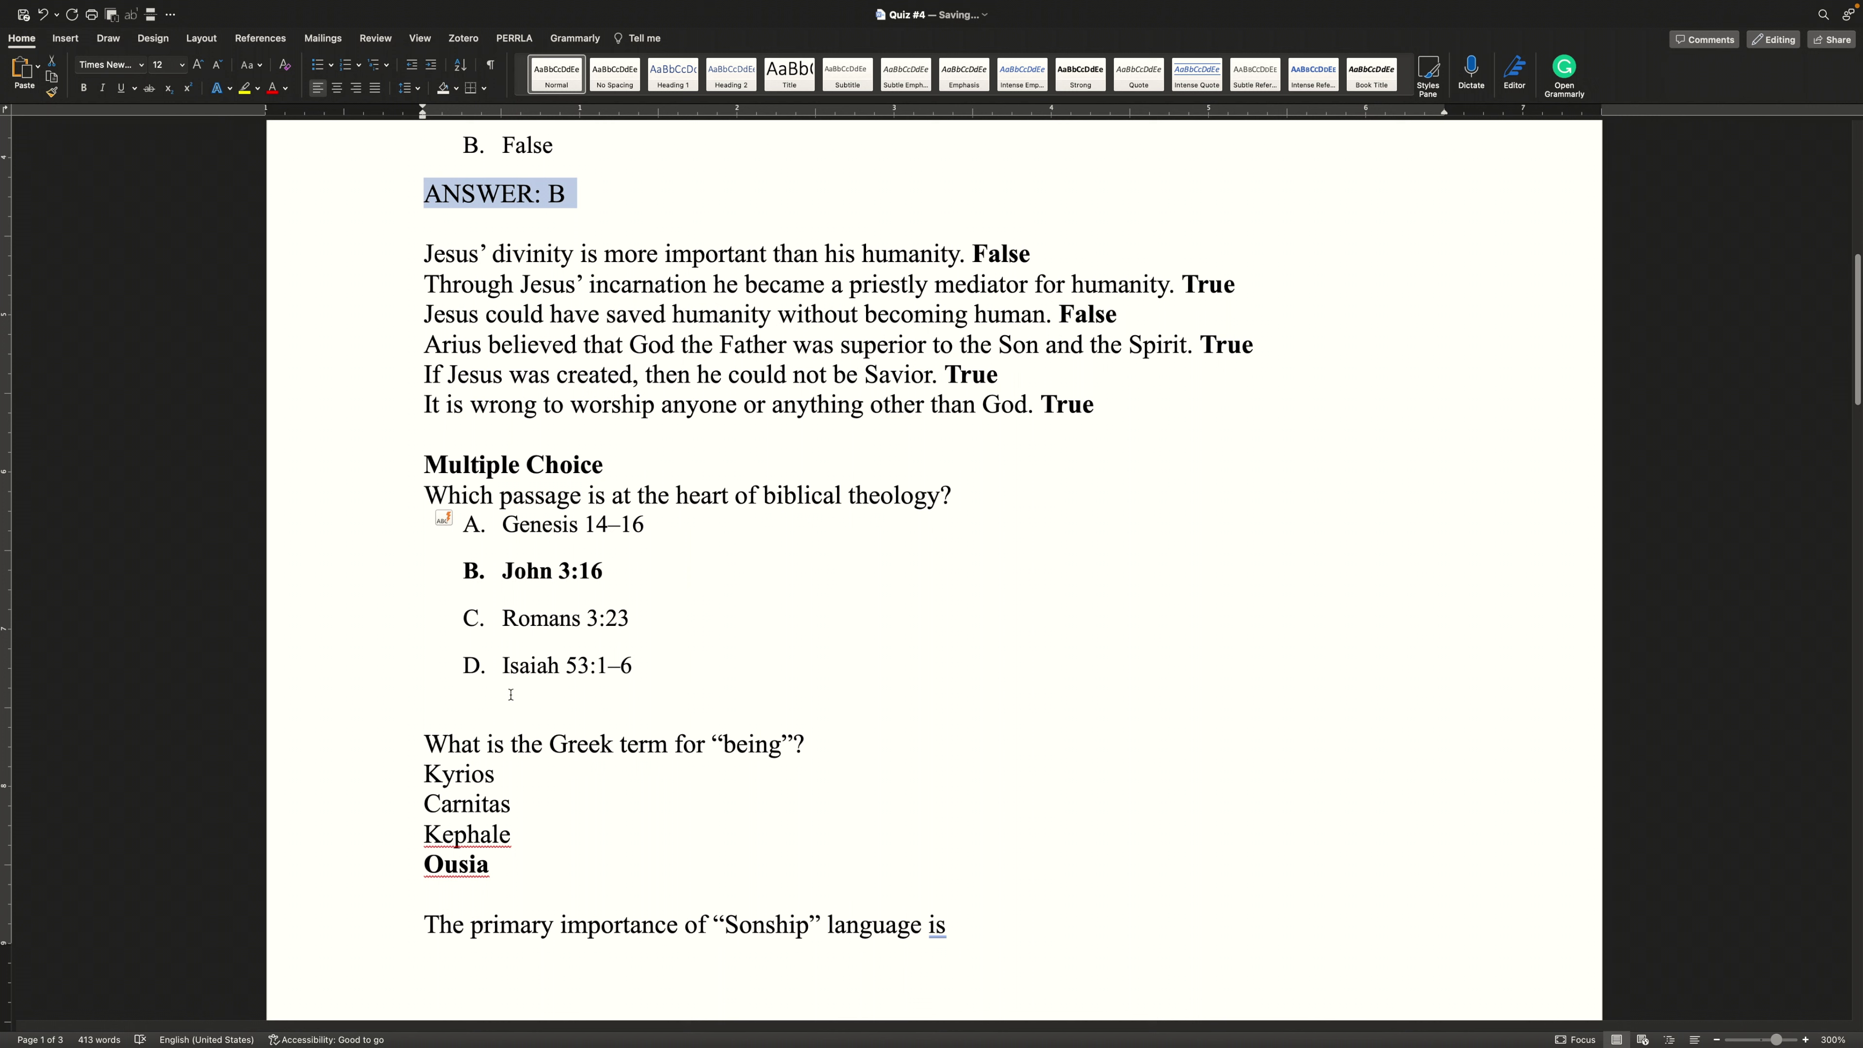
Try to paste the copied answer line directly under choice D, "Isaiah 53:1–6", and undo the paste.
click(512, 693)
key(super+v)
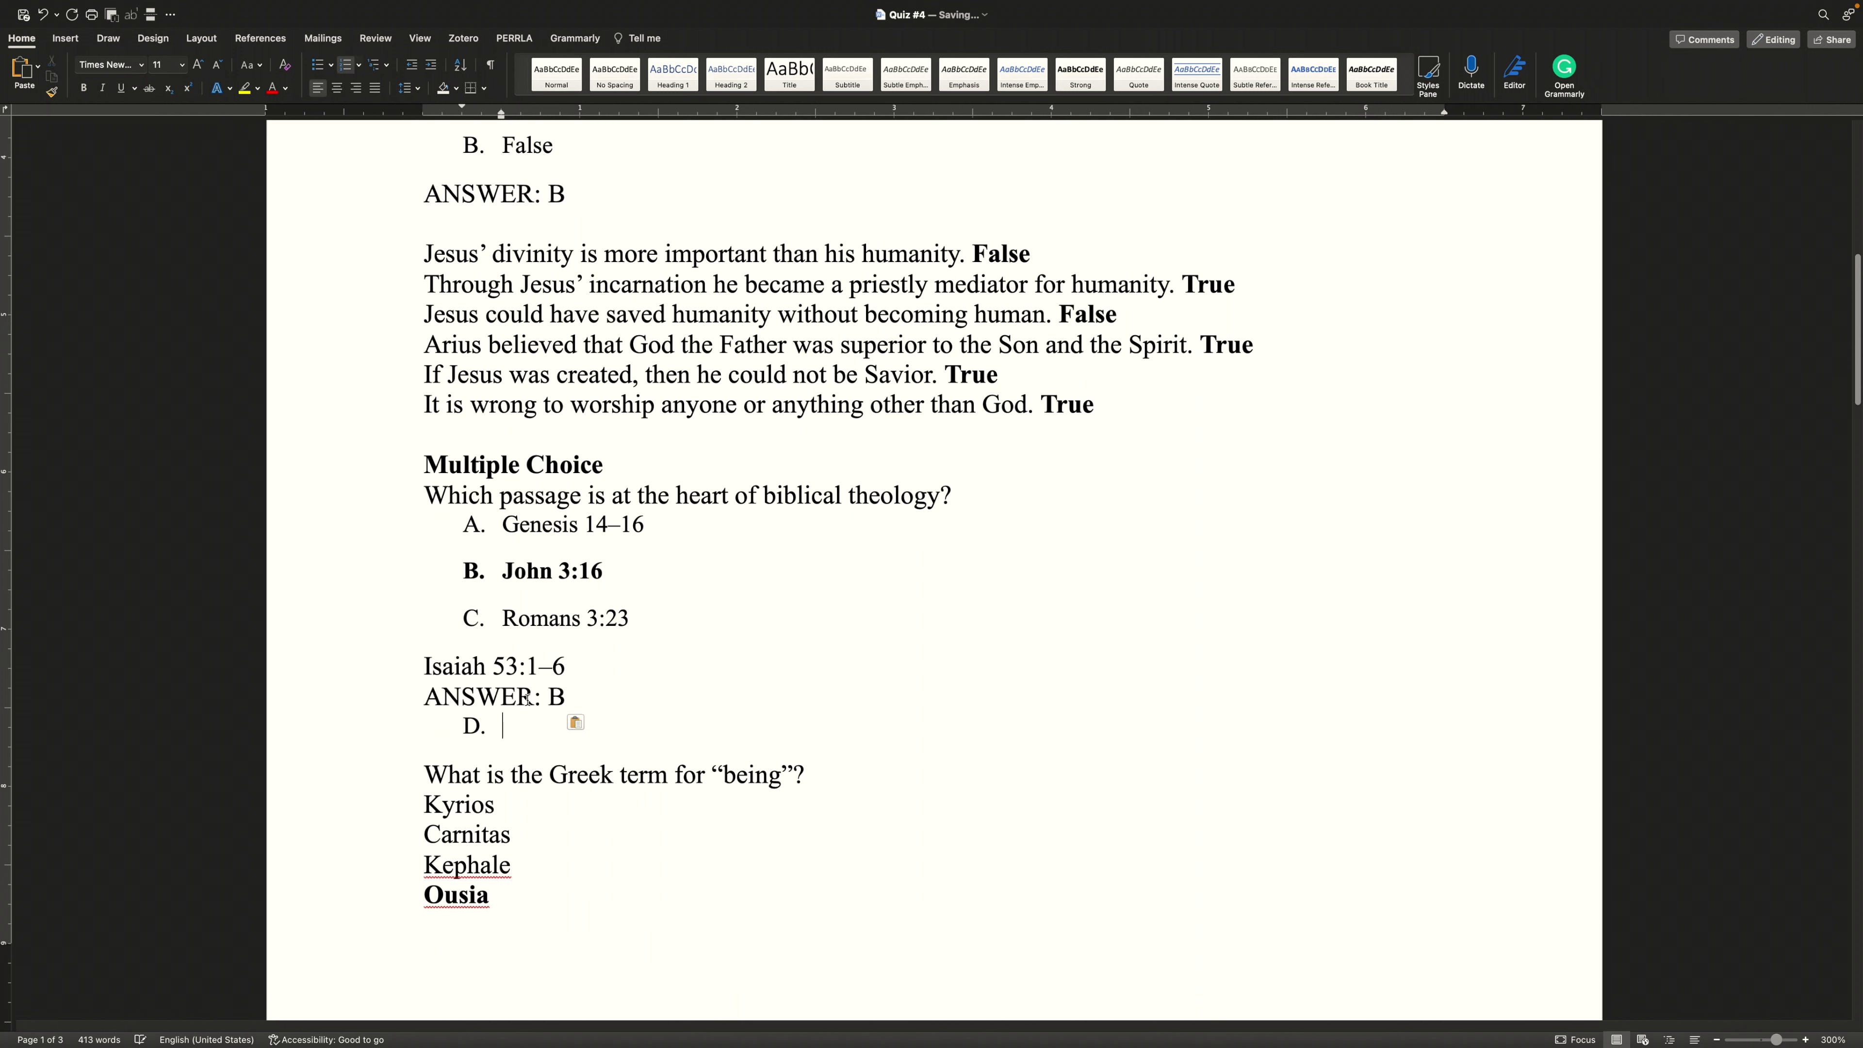
key(super+z)
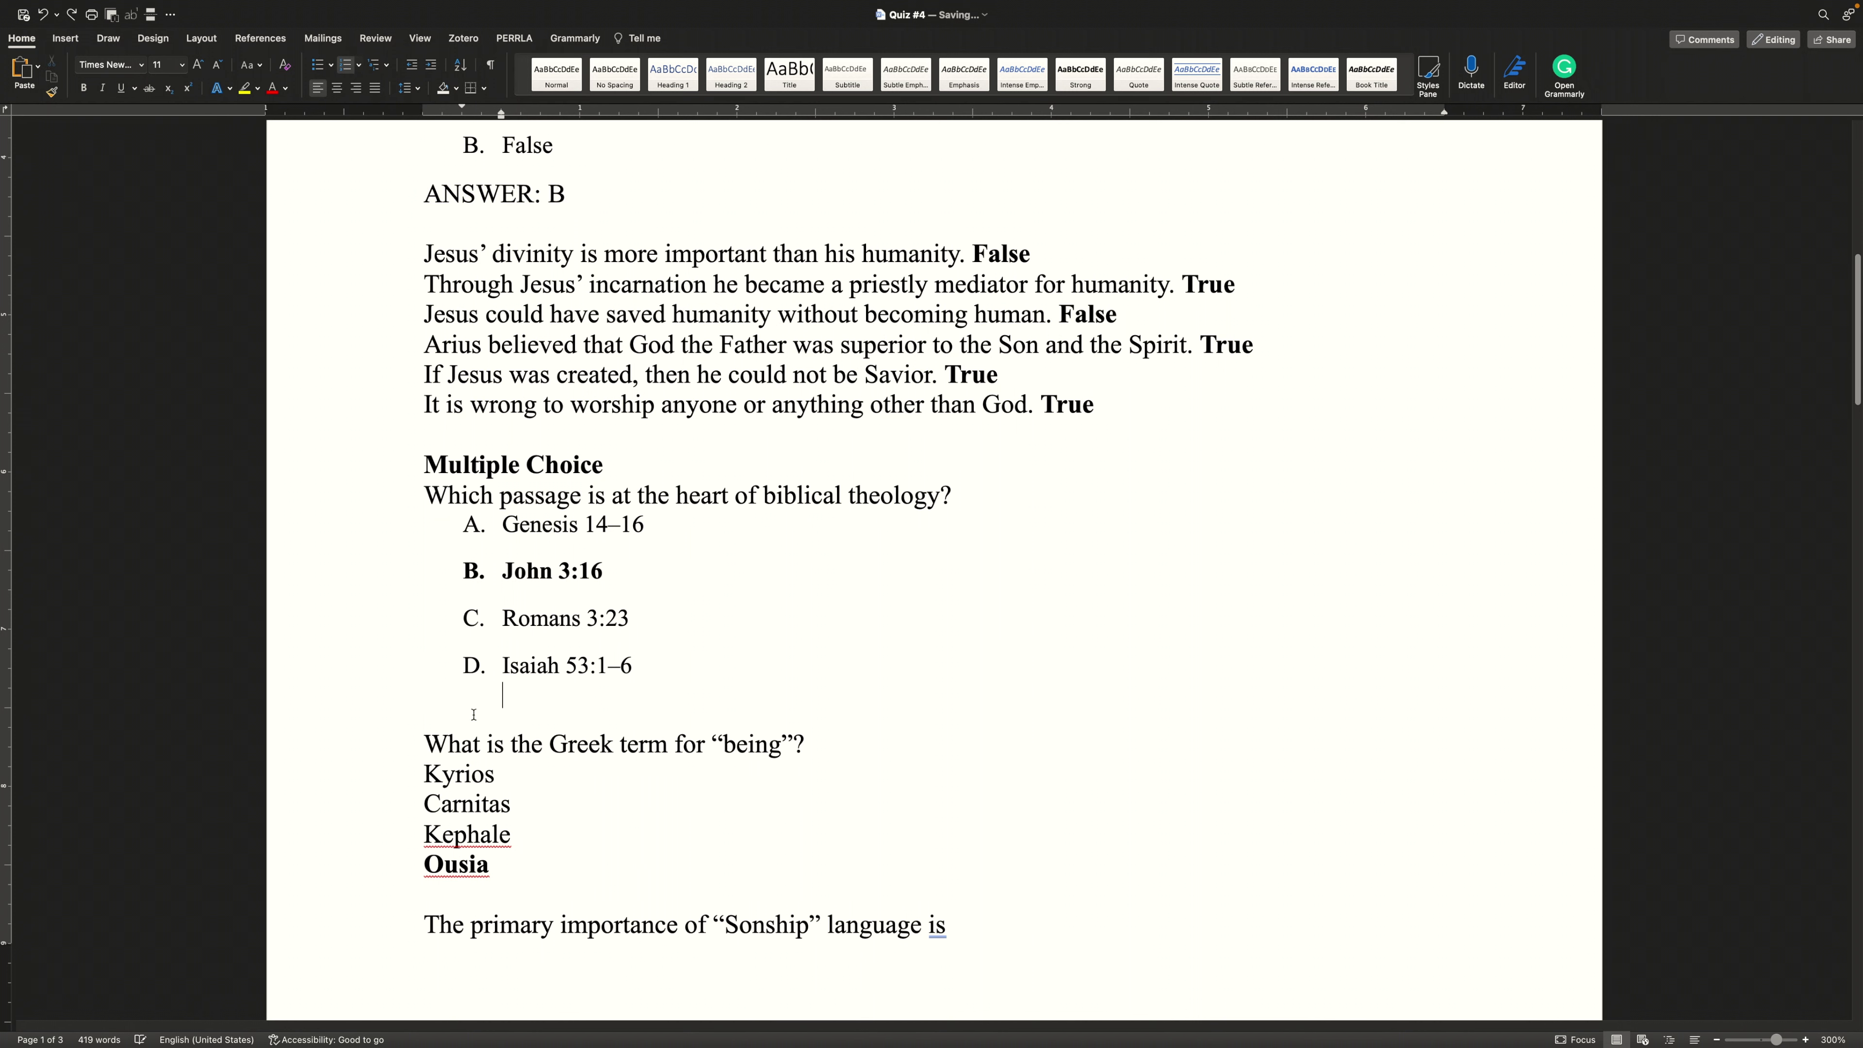
Add a new line below the "Isaiah 53:1–6" choice and paste "ANSWER: B" there without a list letter.
key(Return)
key(BackSpace)
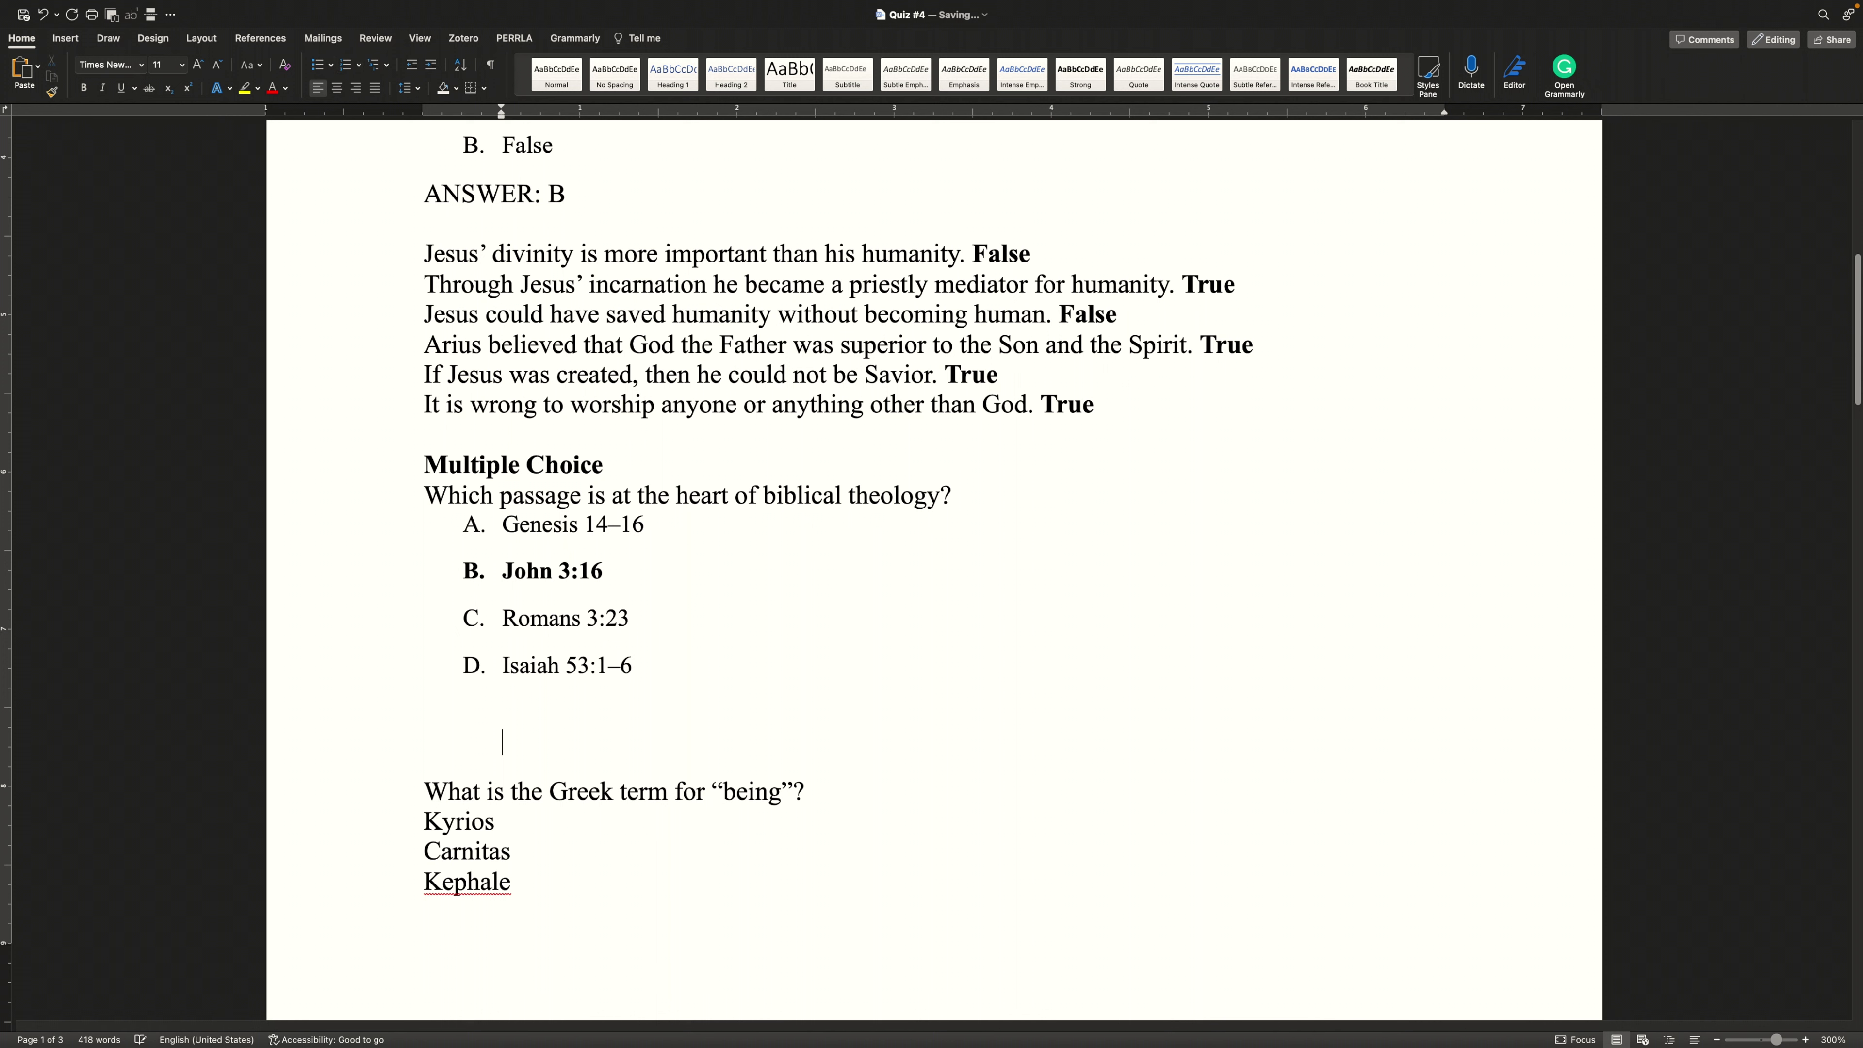
key(BackSpace)
key(BackSpace)
key(super+z)
key(super+v)
key(Up)
key(BackSpace)
key(BackSpace)
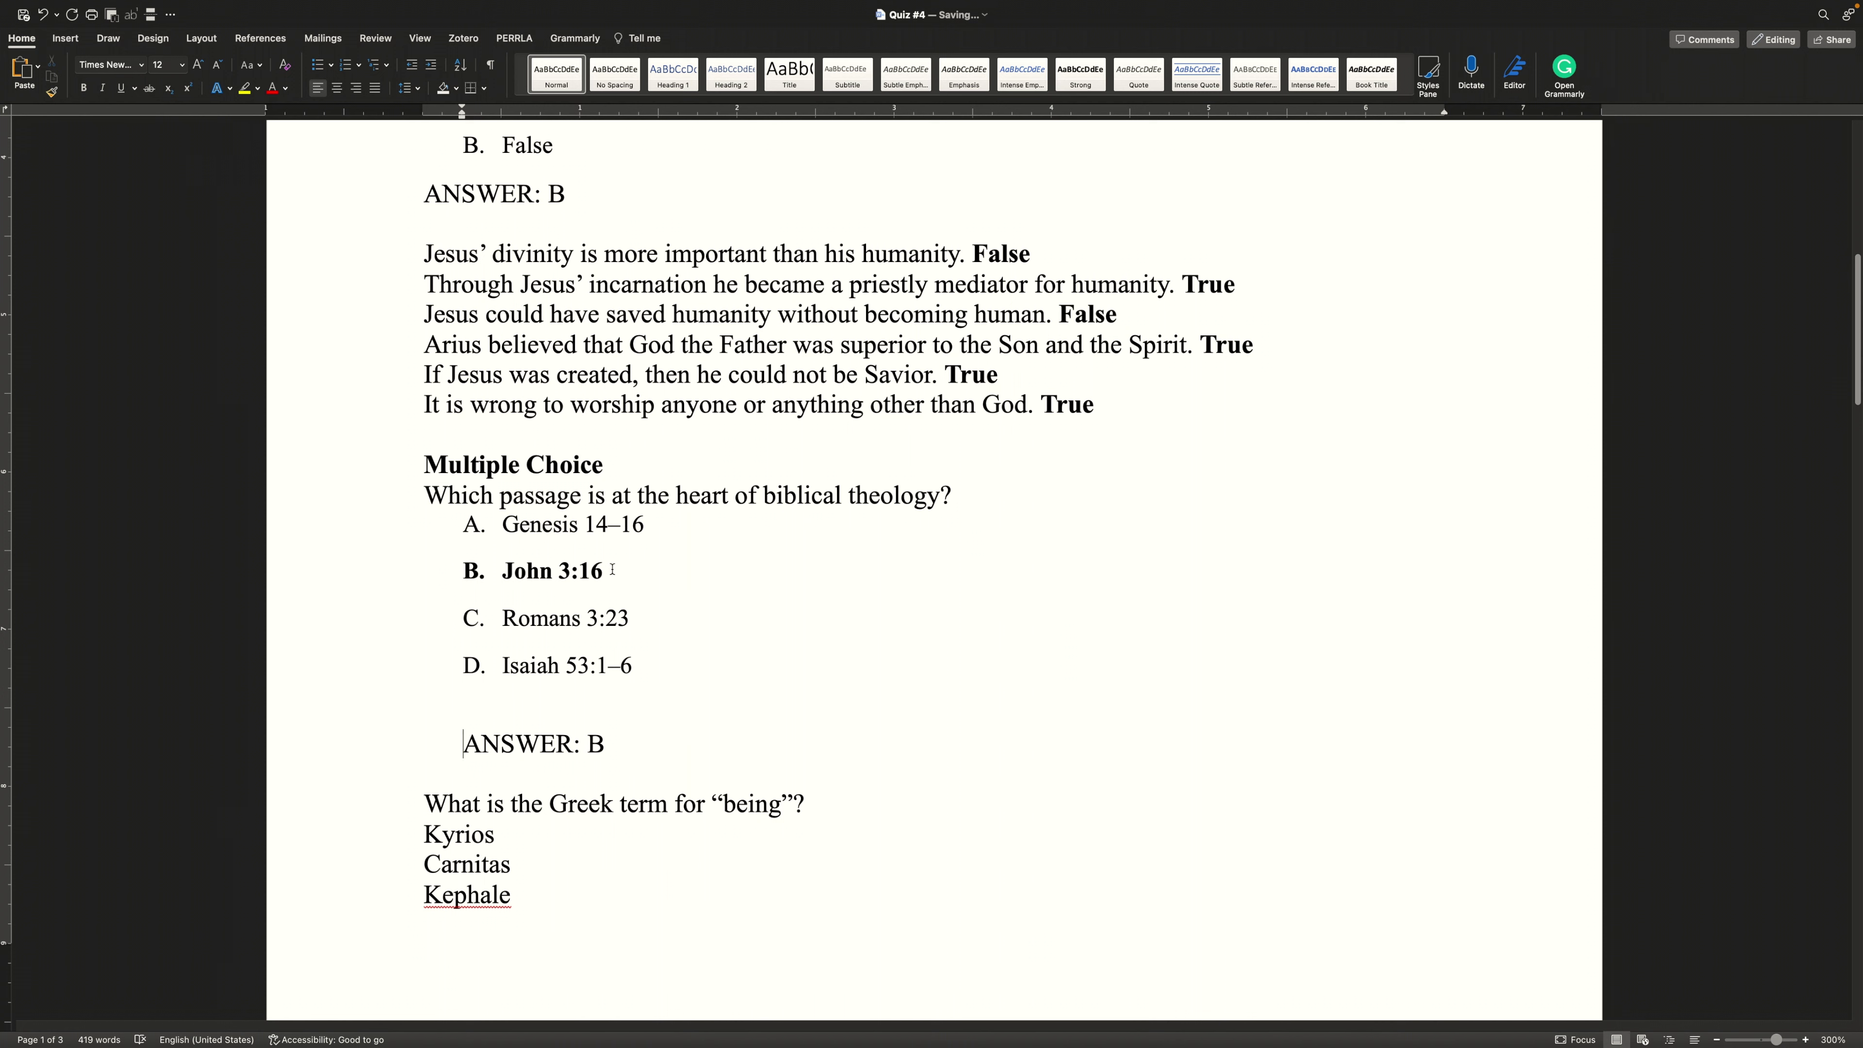
triple_click(581, 571)
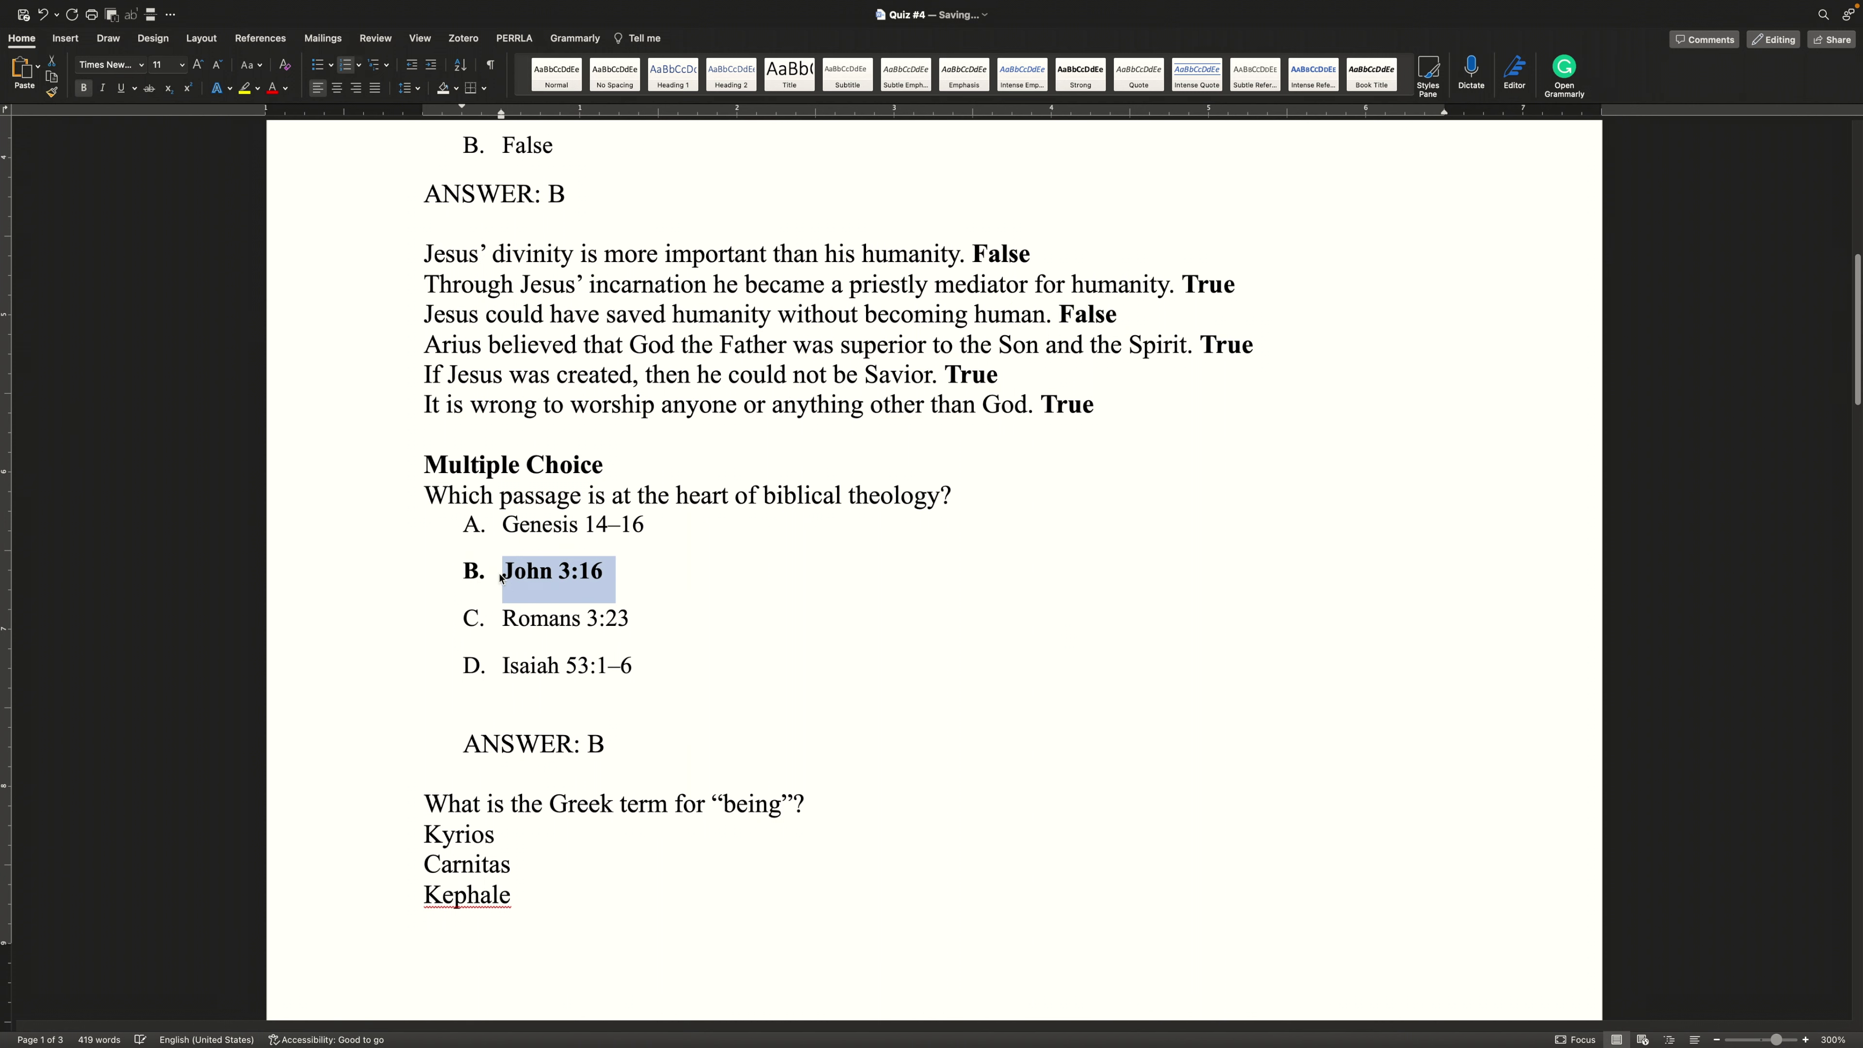
Format the choices from "Kyrios" to "Ousia" under the Greek term question as an A. to D. lettered list.
drag(426, 837, 534, 905)
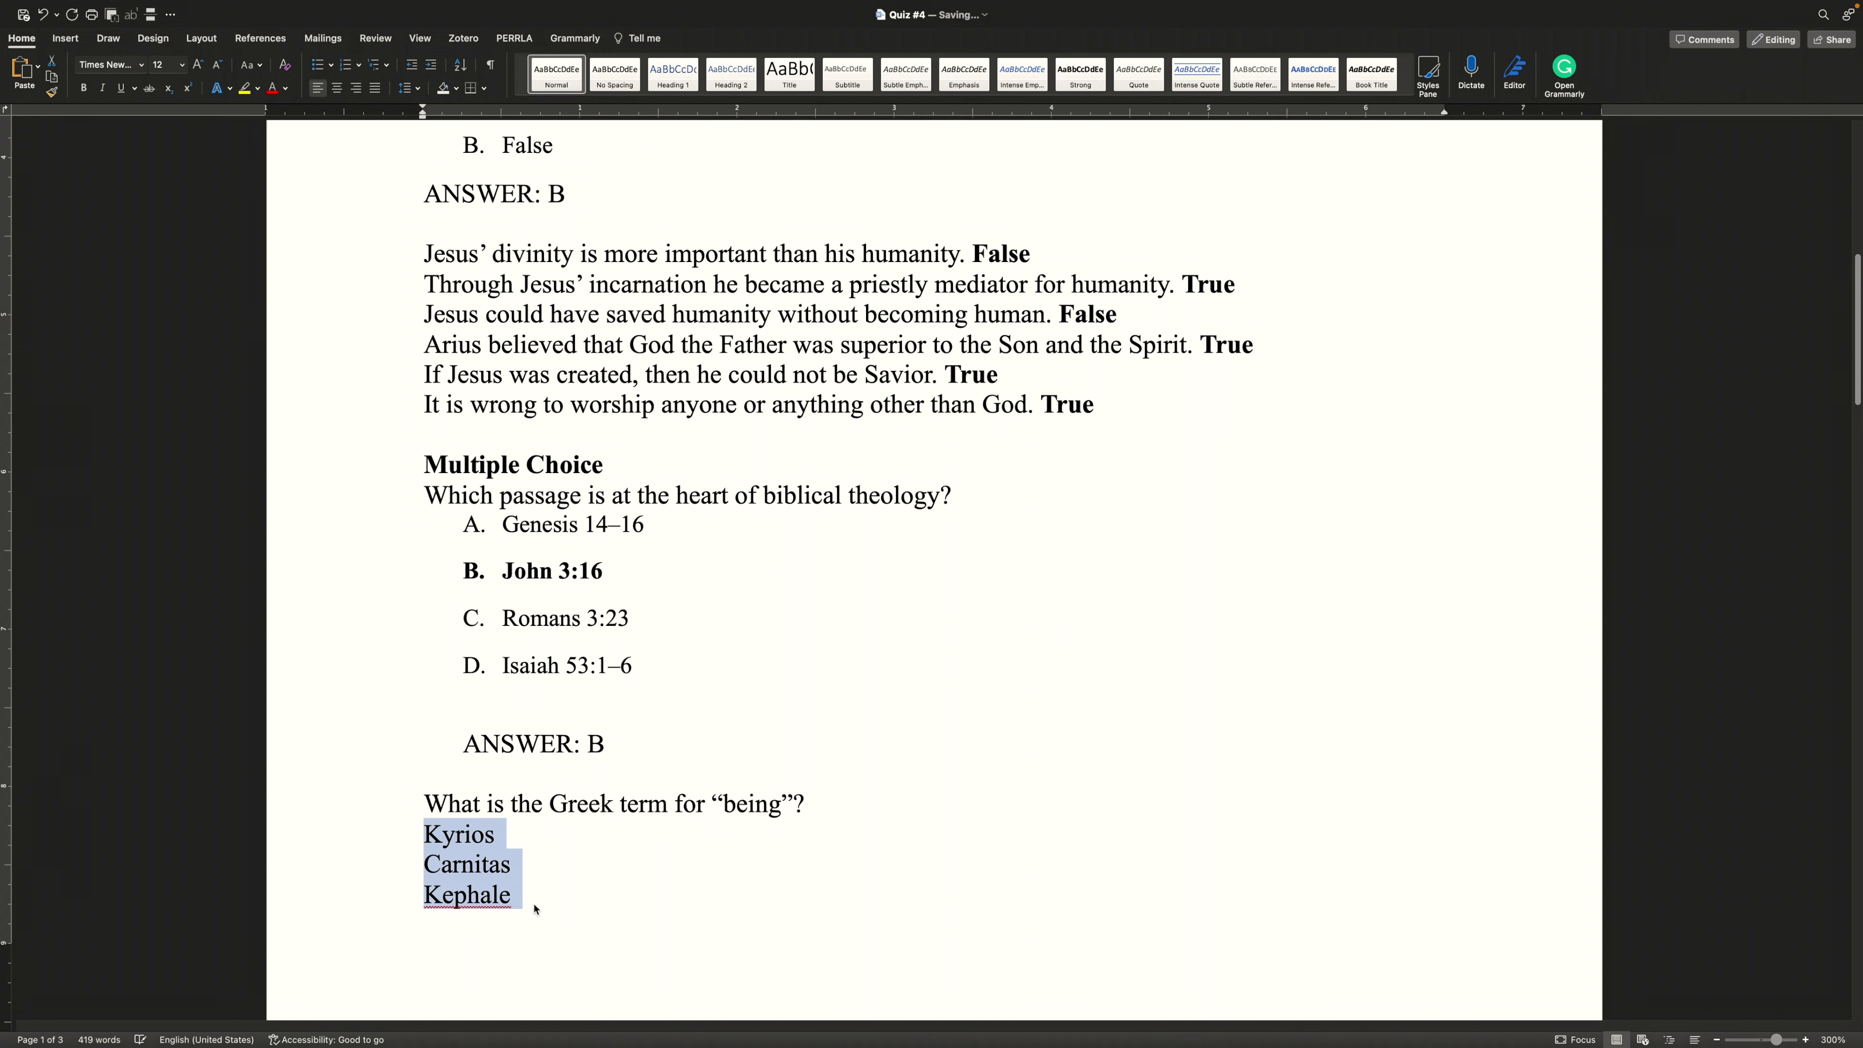
scroll(533, 904, down, 5)
click(430, 491)
drag(430, 492, 510, 821)
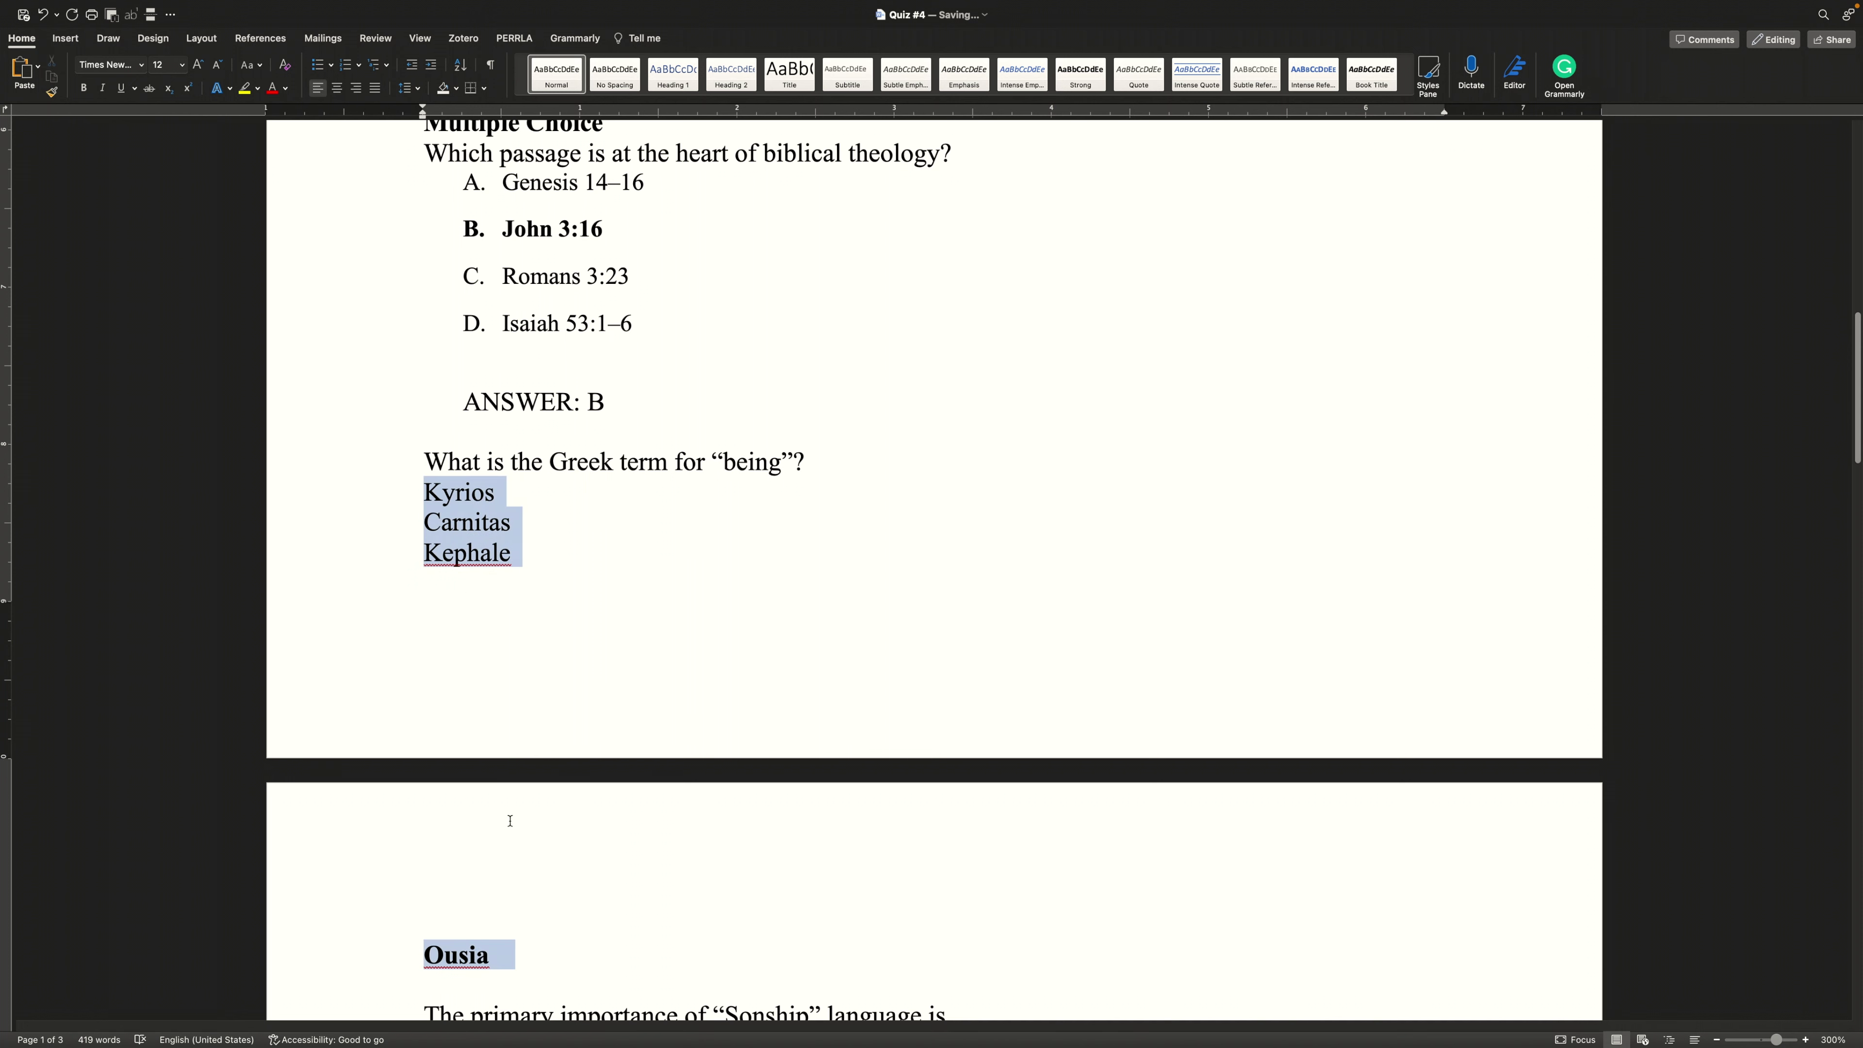
click(346, 65)
Copy the "ANSWER: B" line of the biblical theology question and paste it on a new line below choice D, "Ousia".
scroll(540, 661, down, 6)
scroll(495, 595, up, 2)
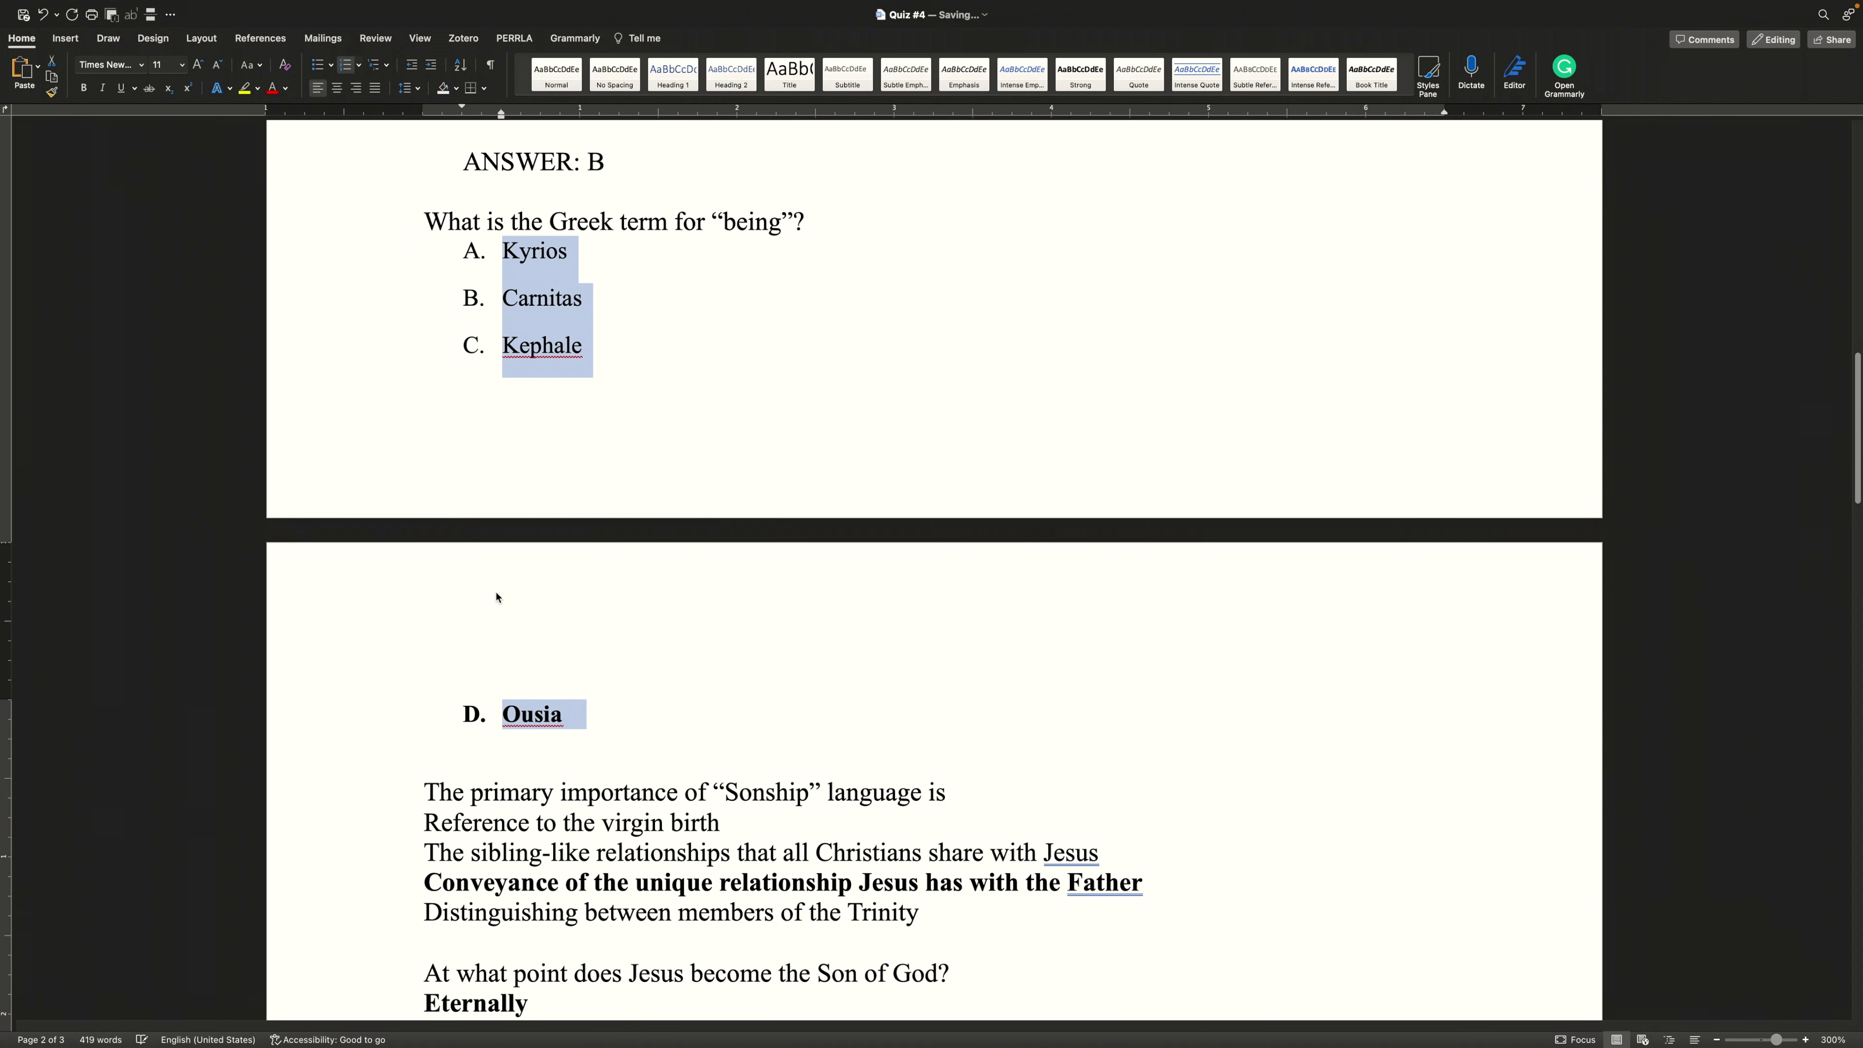
drag(478, 171, 616, 165)
key(super+c)
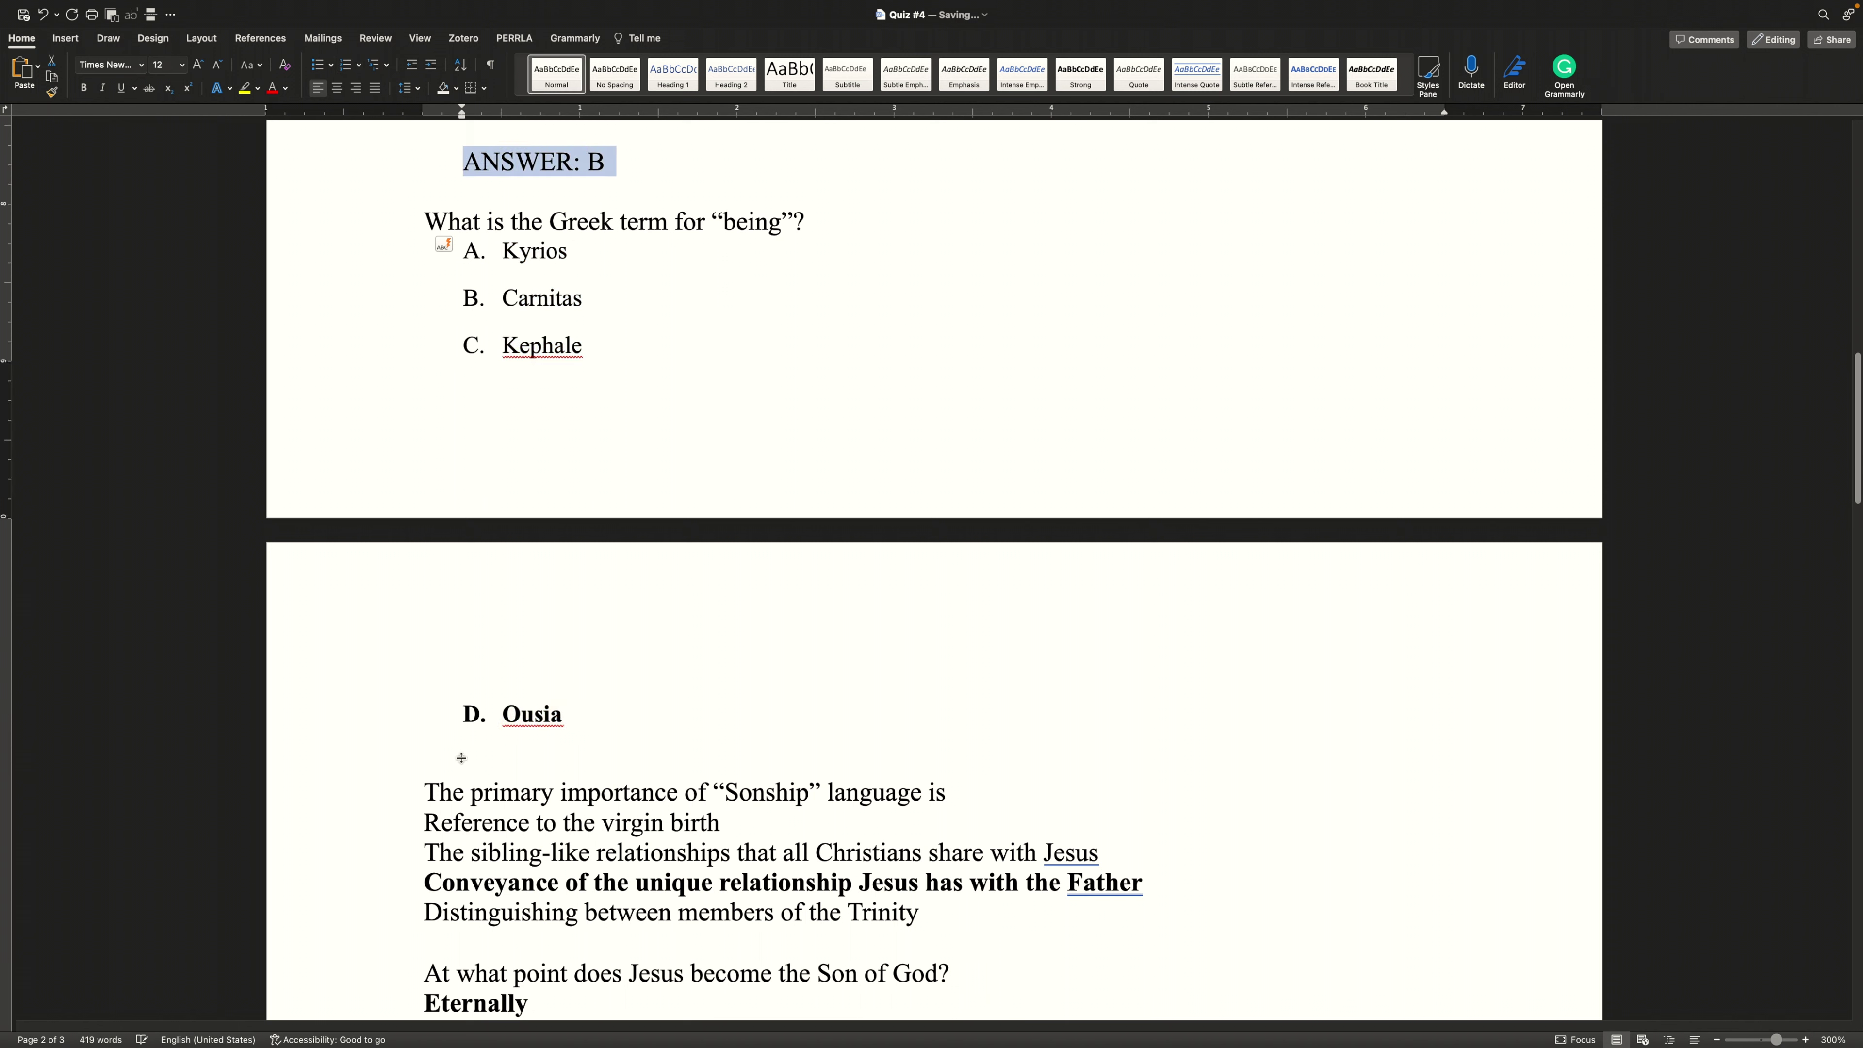
click(460, 762)
key(Return)
key(BackSpace)
key(super+v)
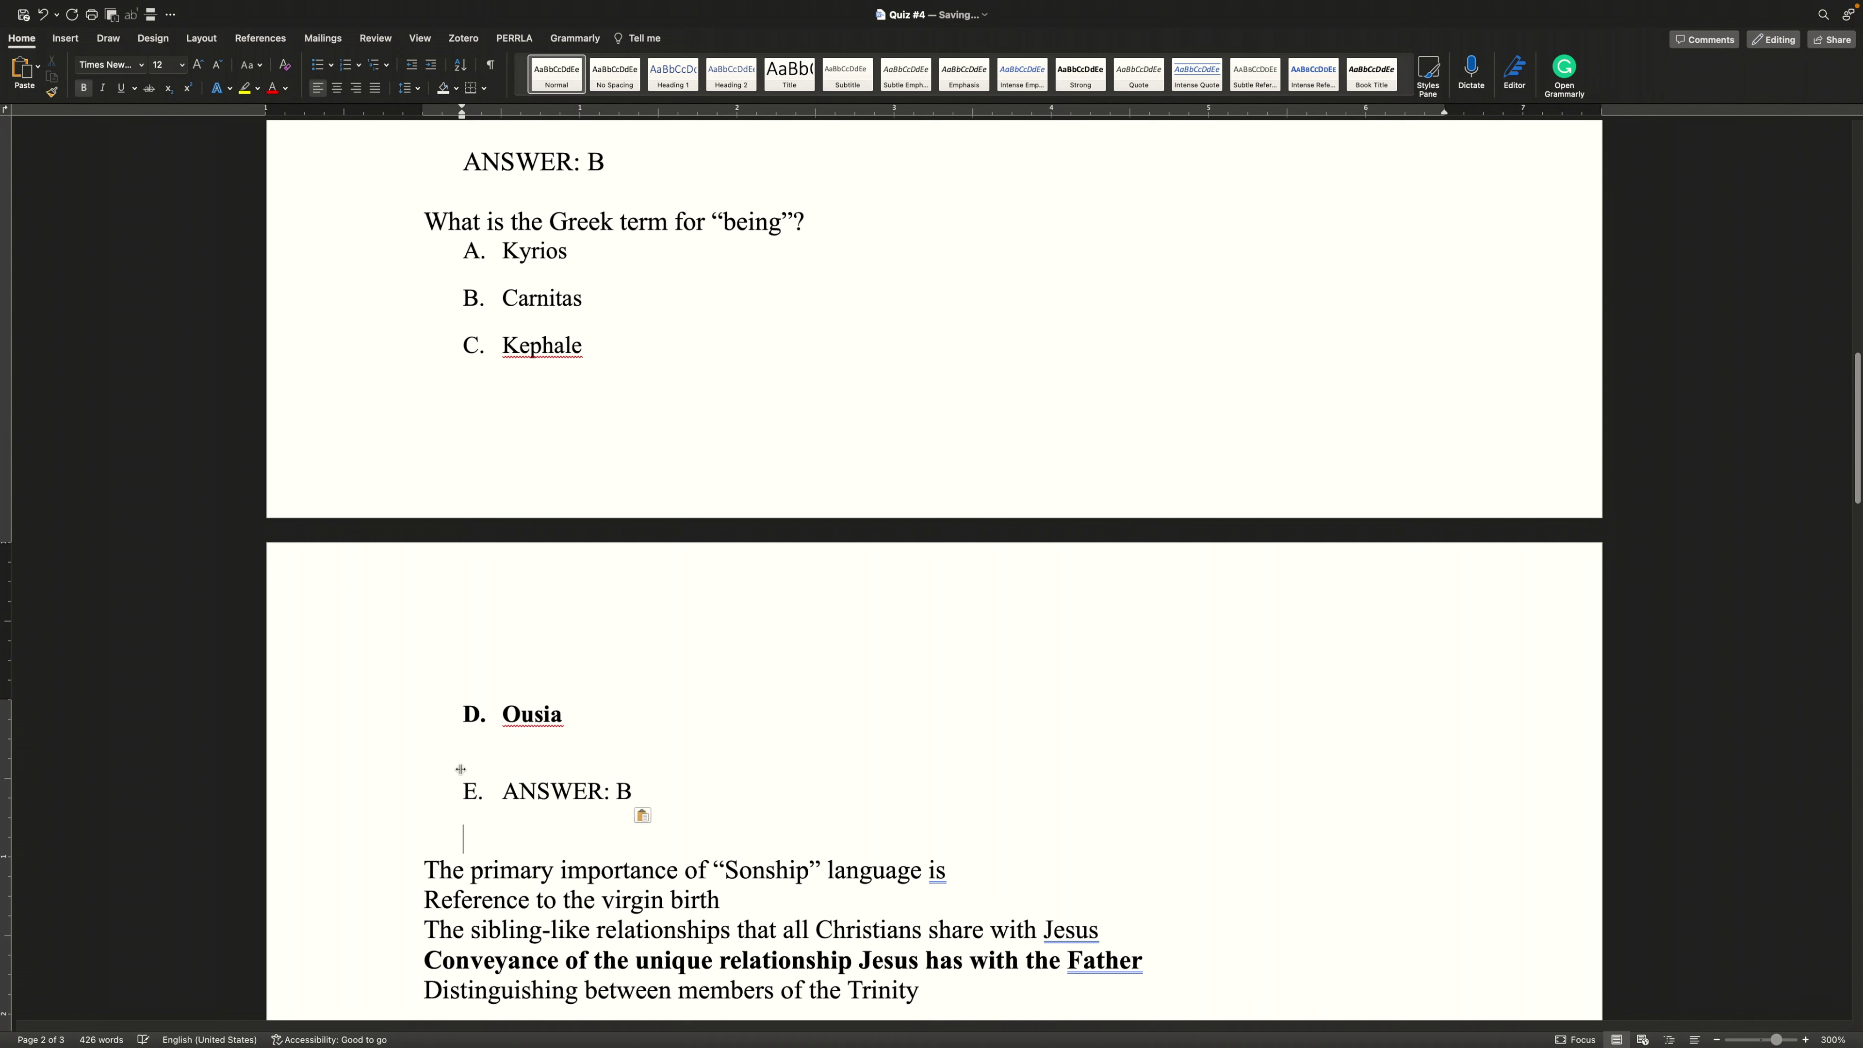
Remove the list letter from the answer line pasted below "Ousia" and change it to "ANSWER: D".
key(BackSpace)
key(BackSpace)
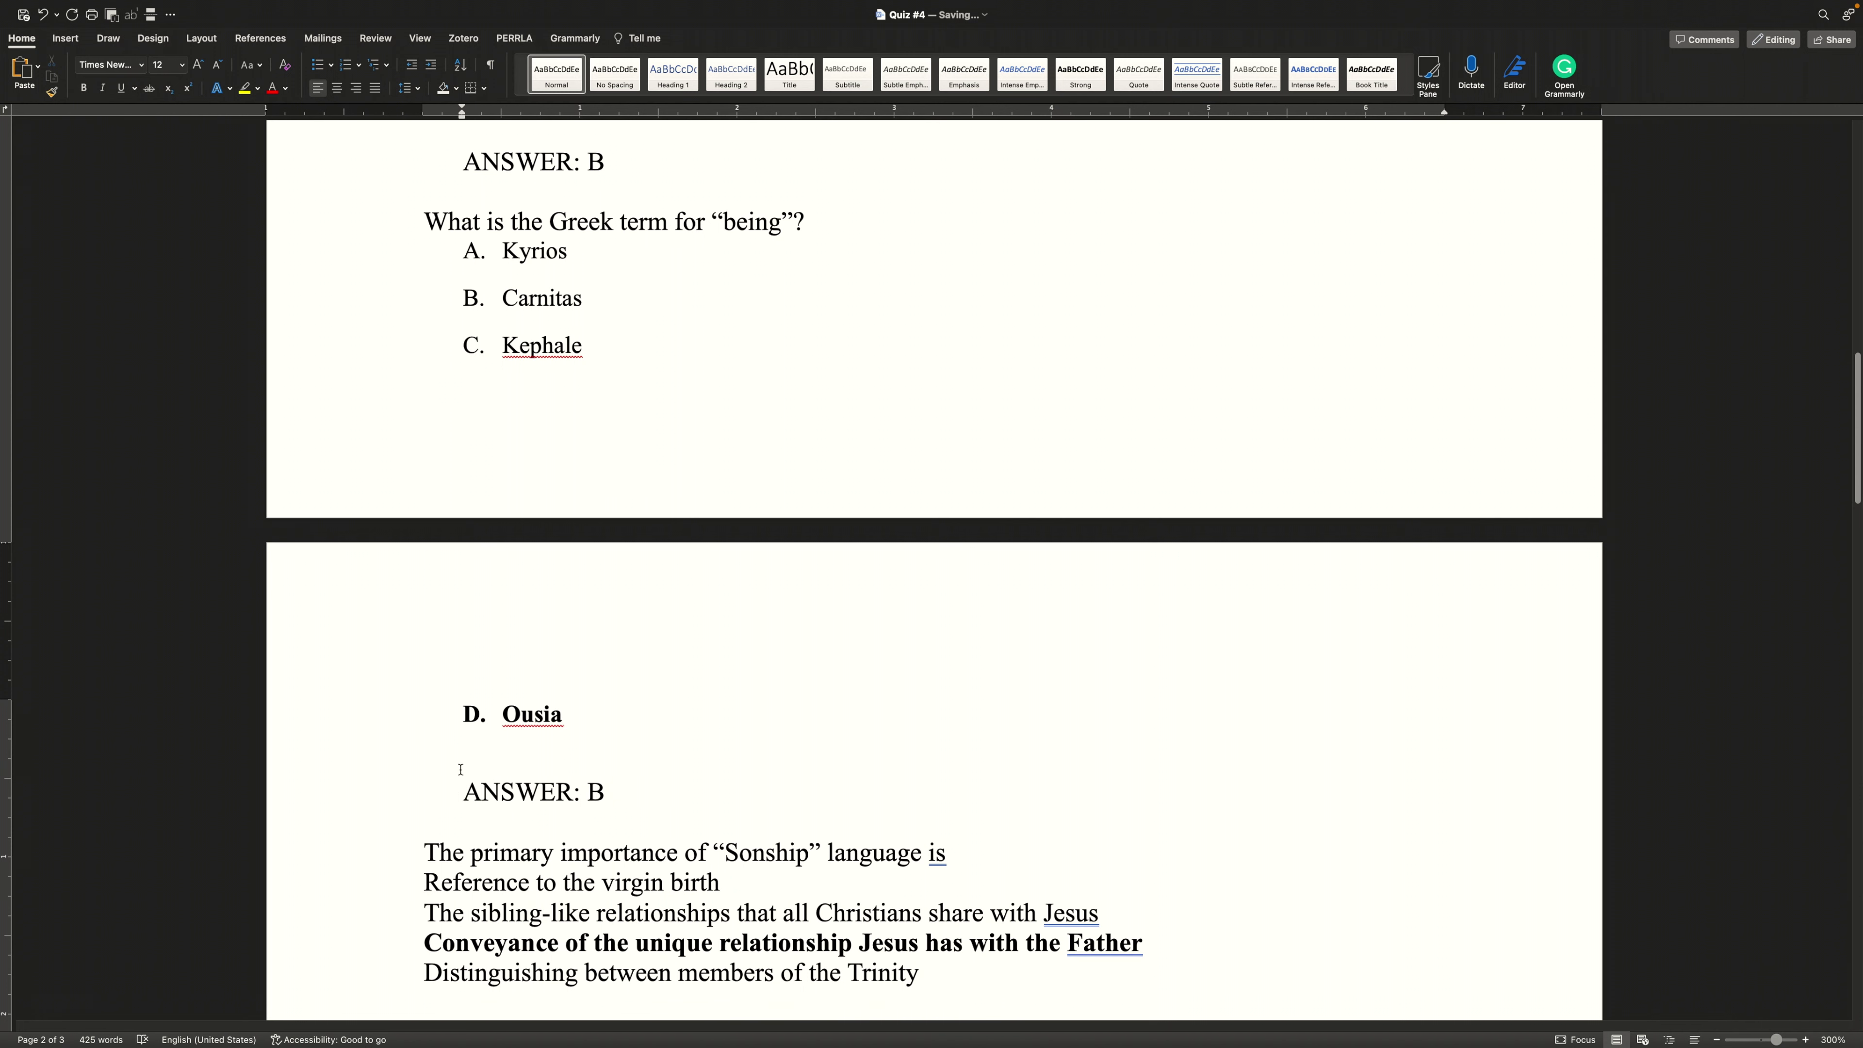
double_click(596, 791)
text(D)
Save a copy of the document as "Quiz #4" in the Moodle Files folder, in Plain Text (.txt) format.
scroll(654, 752, up, 5)
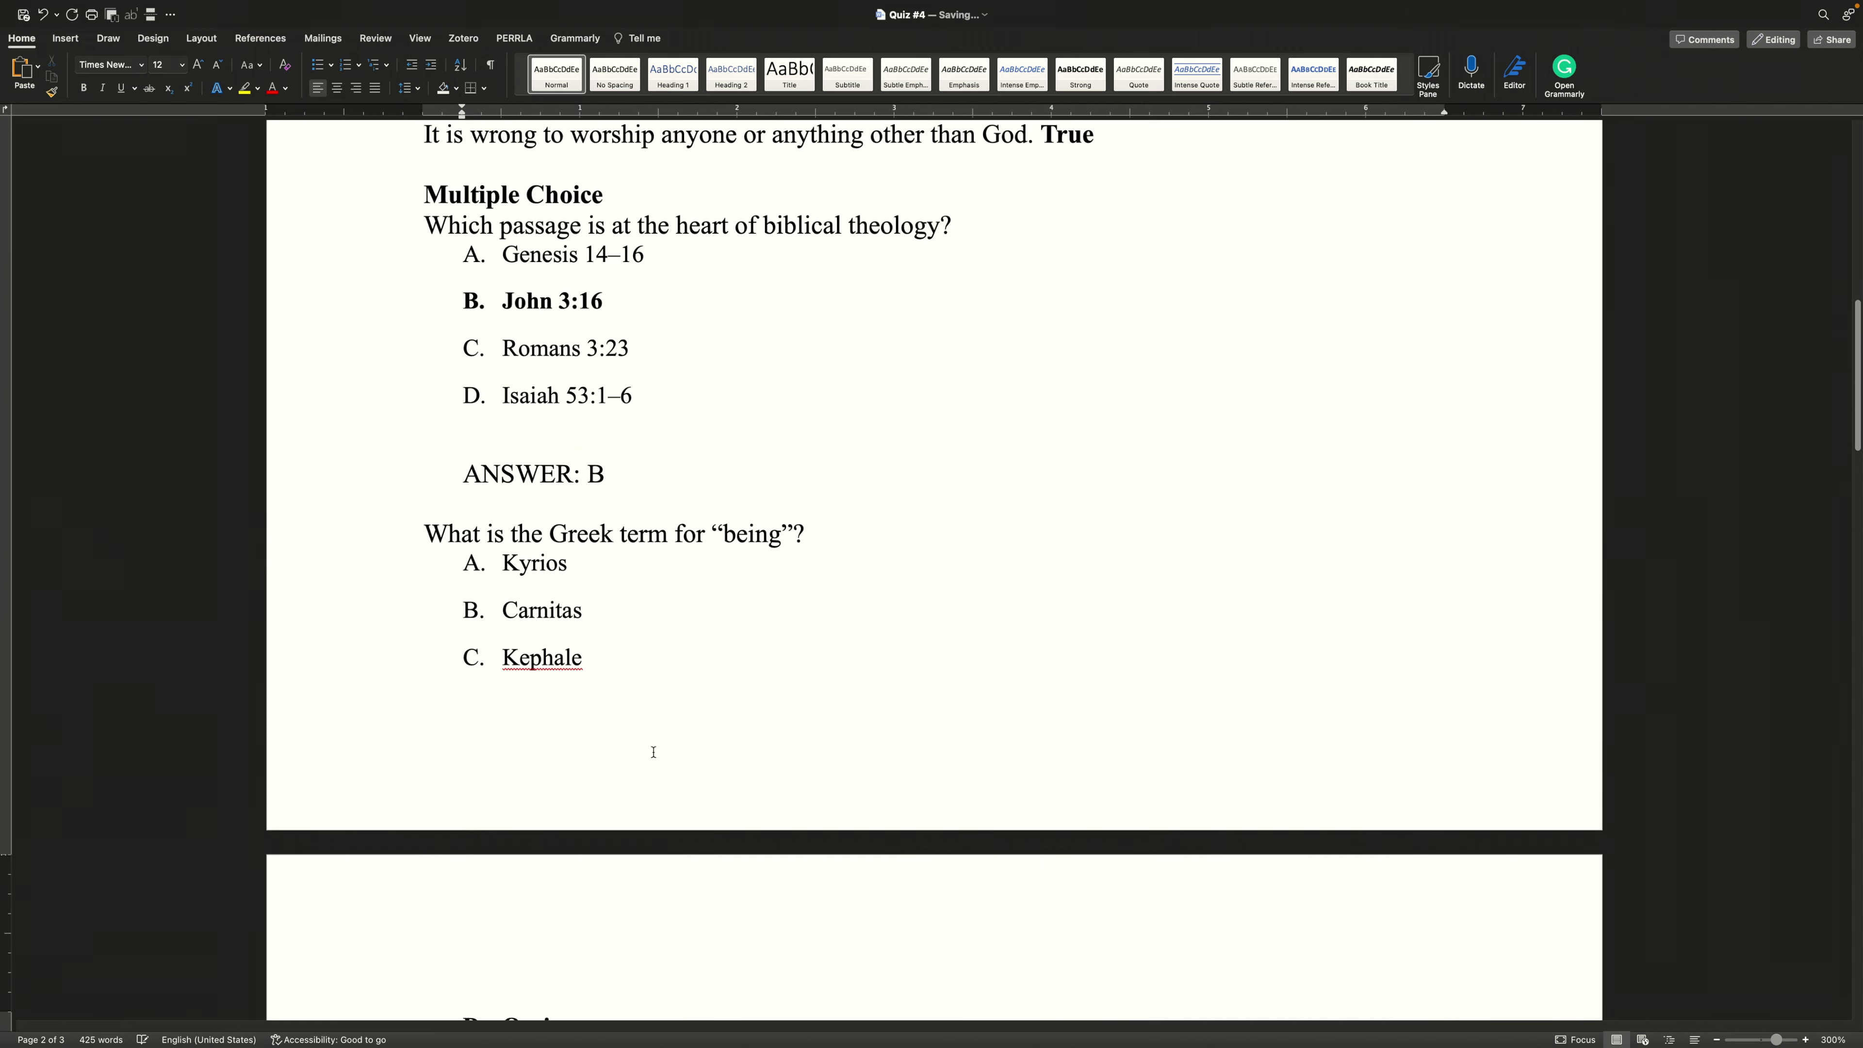
scroll(654, 753, up, 14)
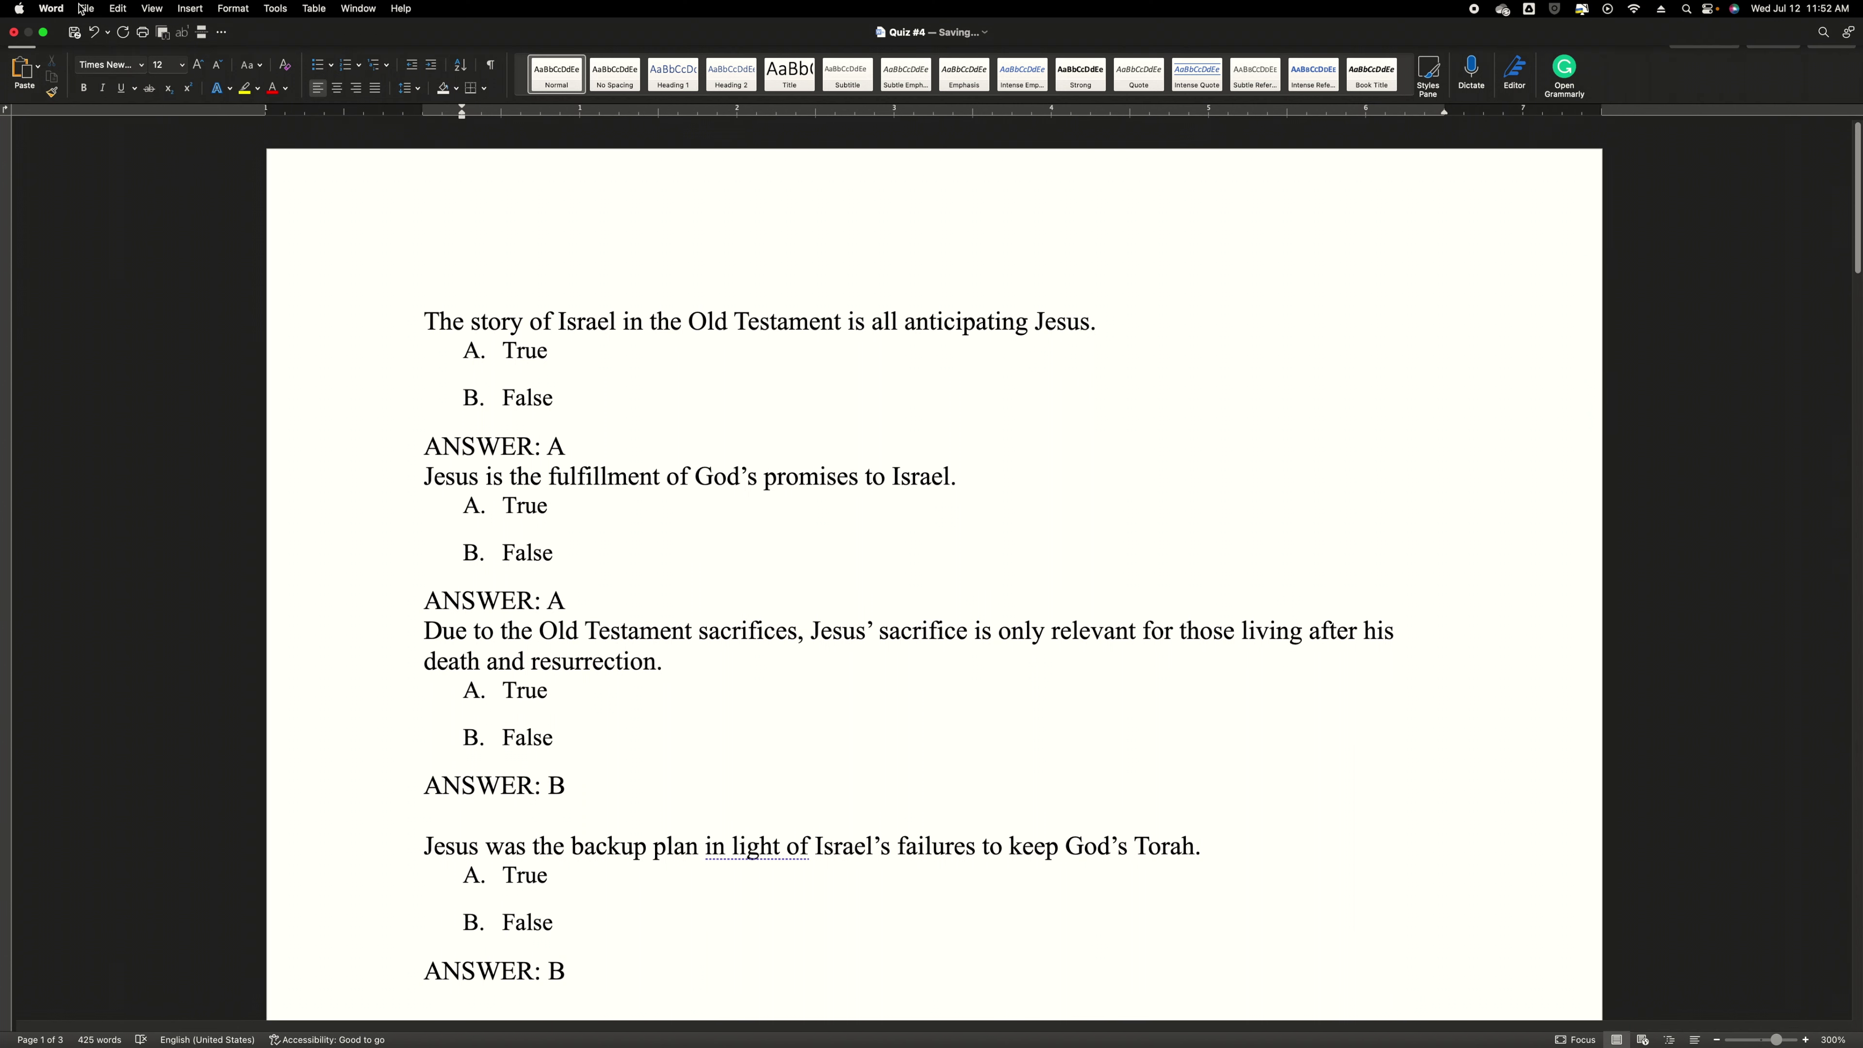
click(86, 8)
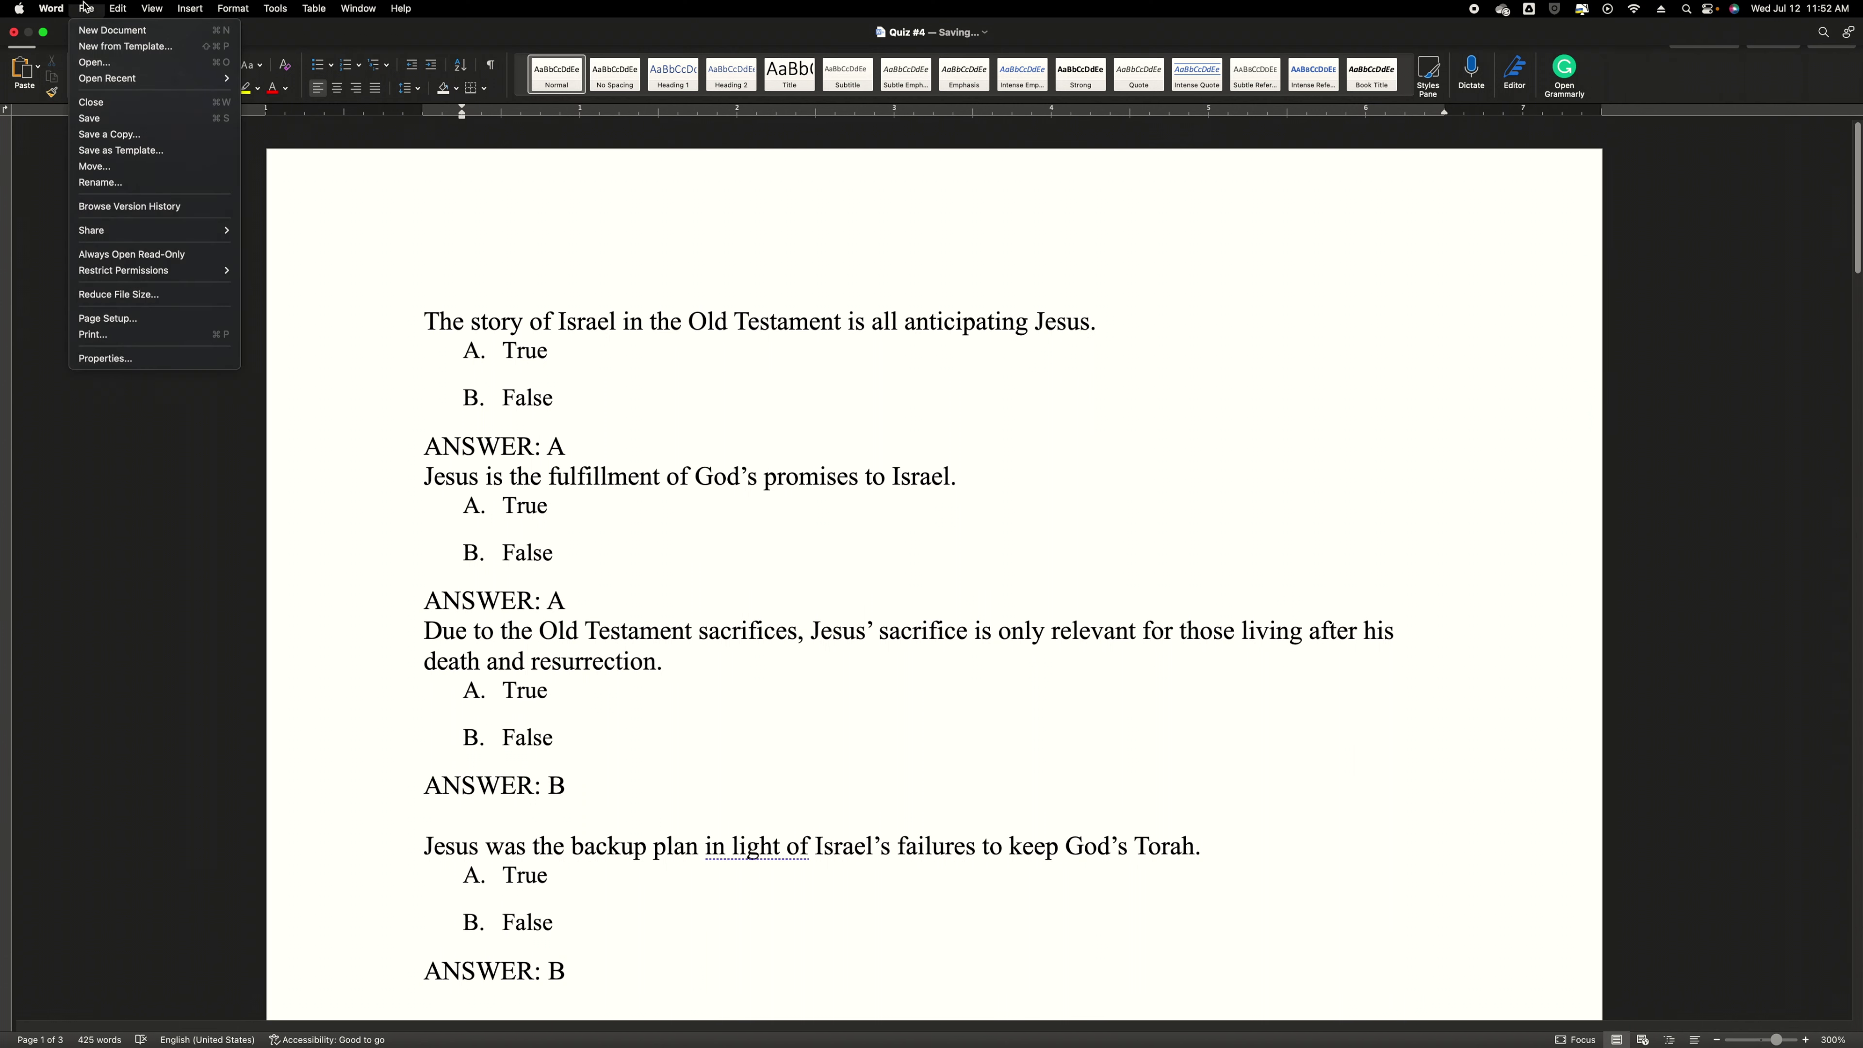
click(110, 135)
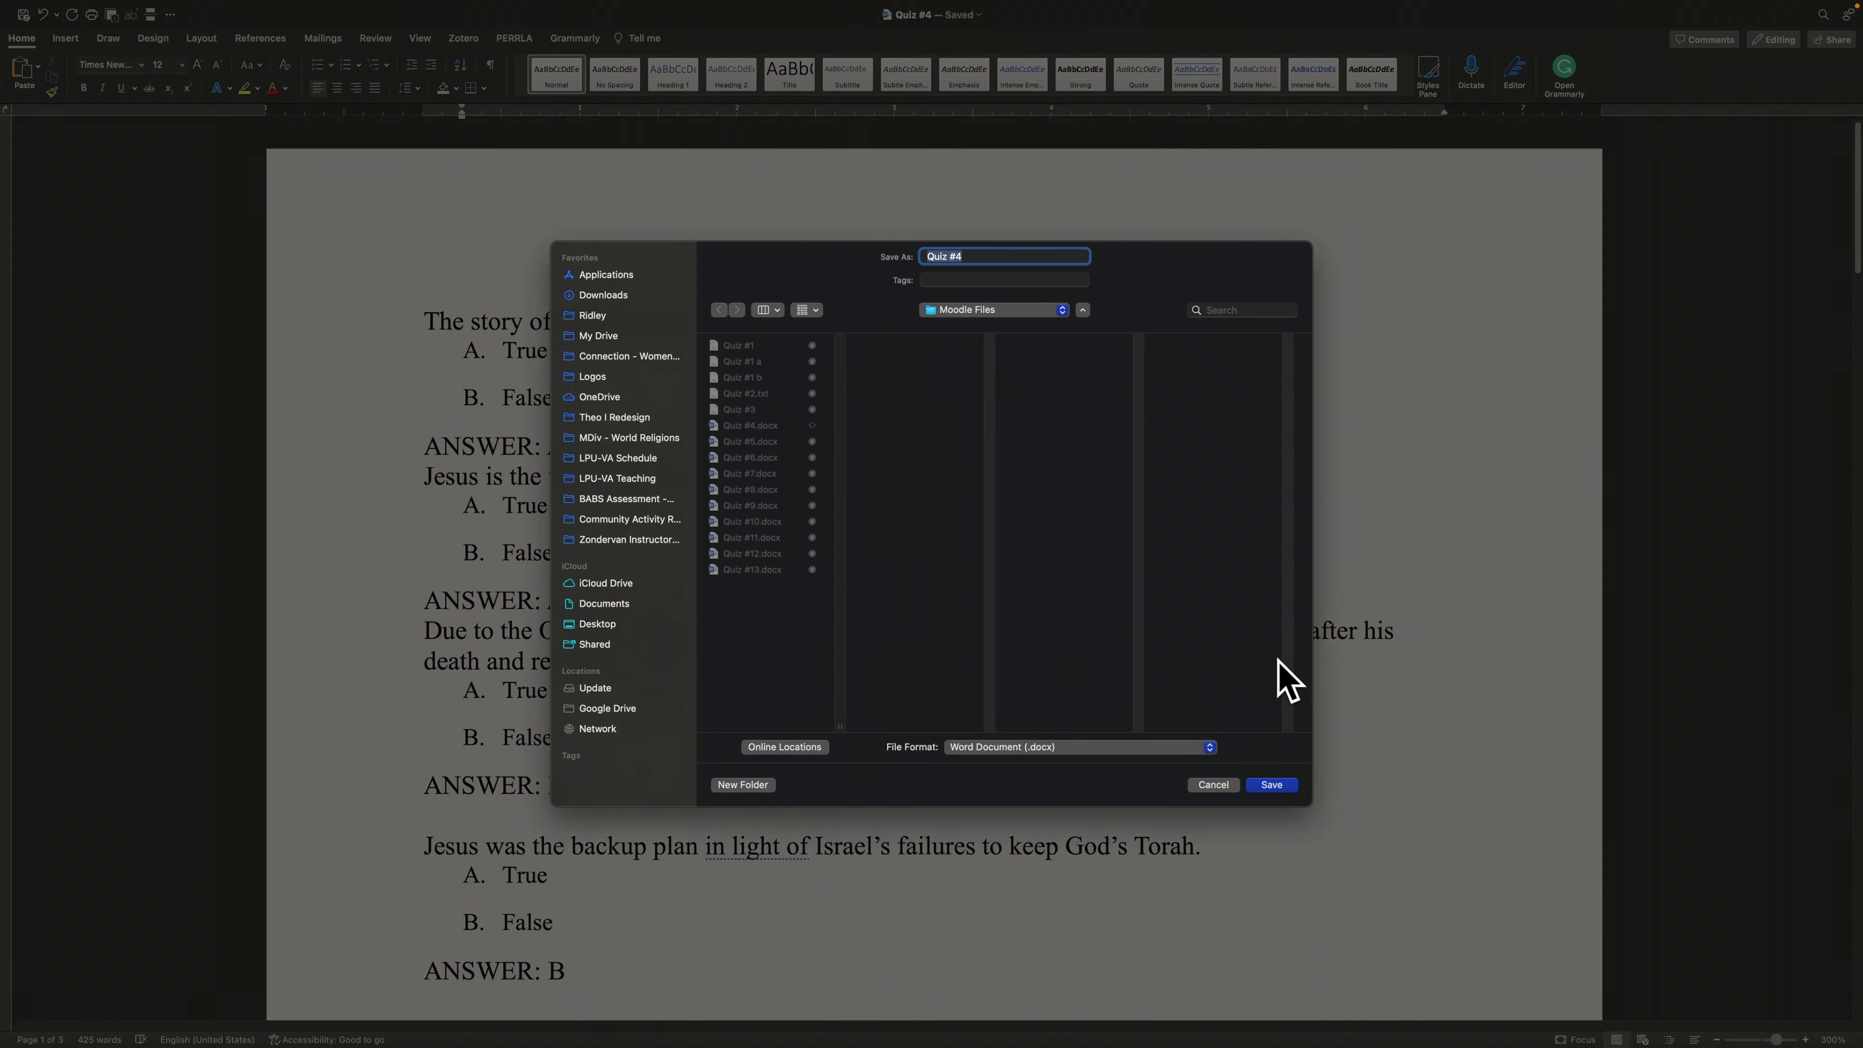
click(997, 753)
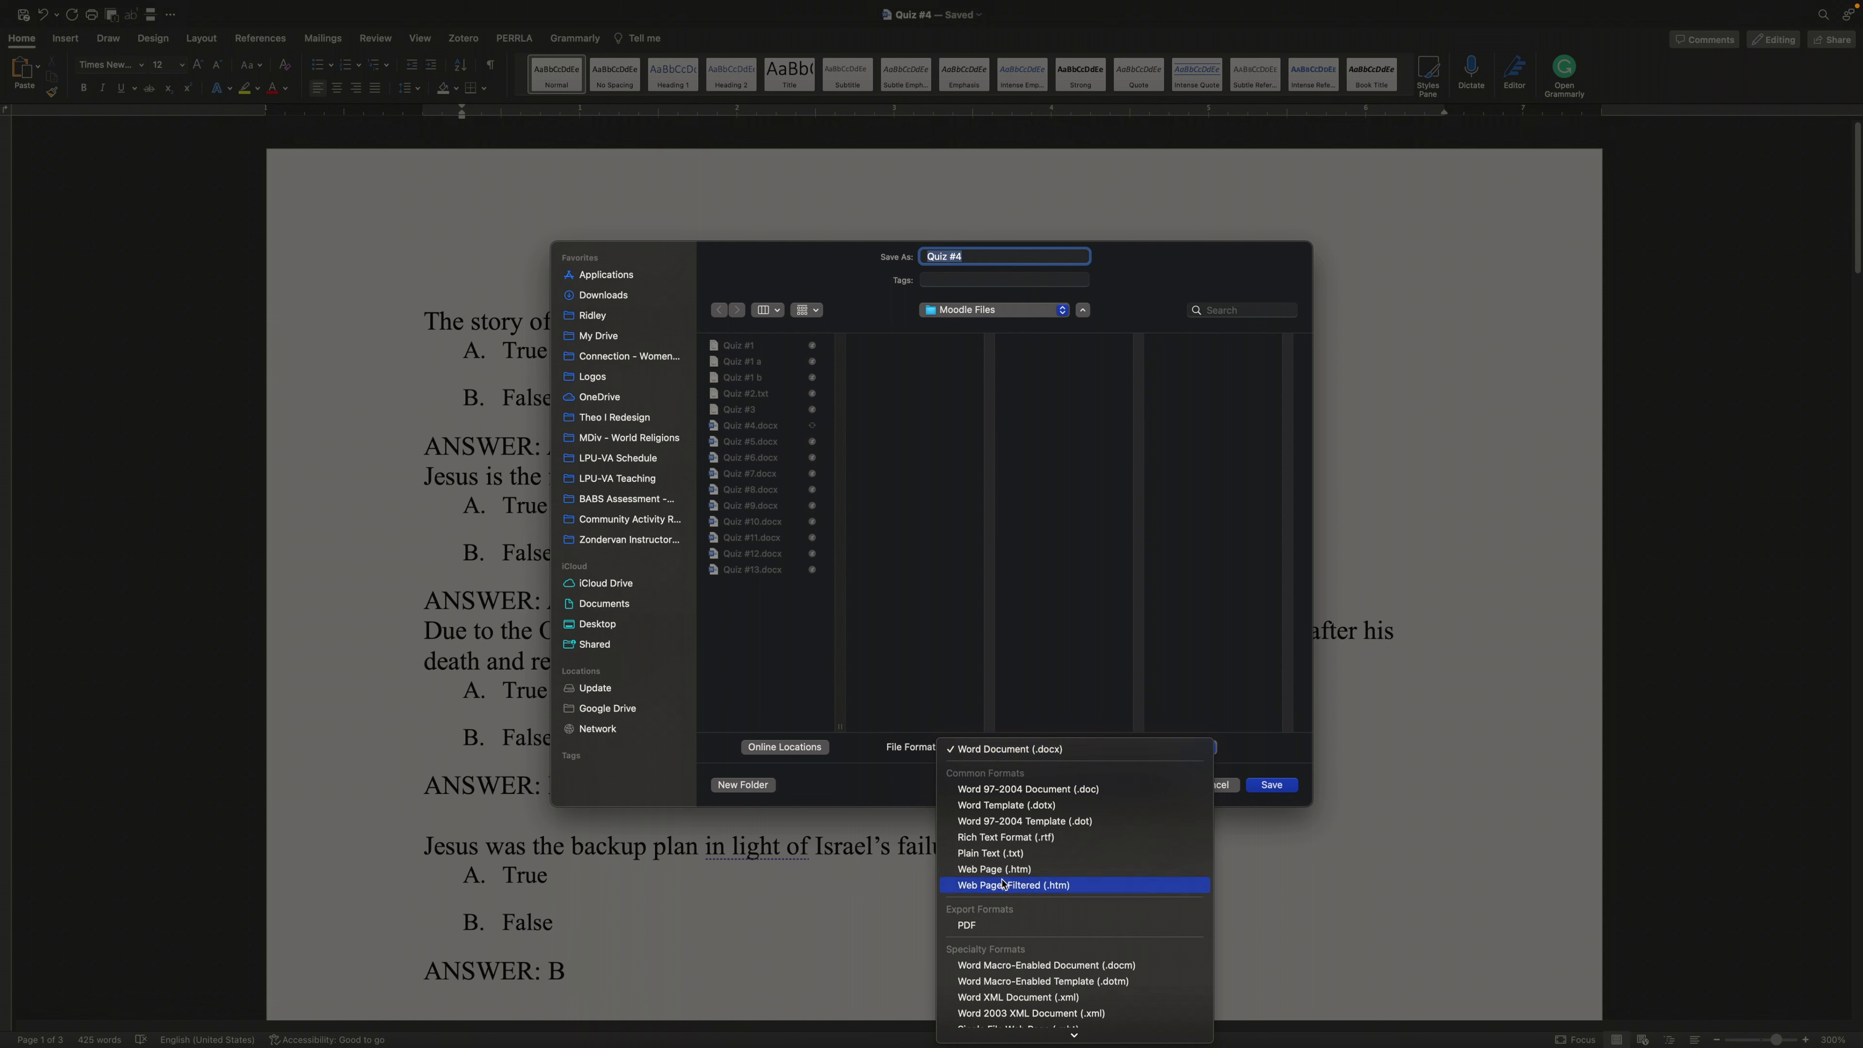
click(1008, 855)
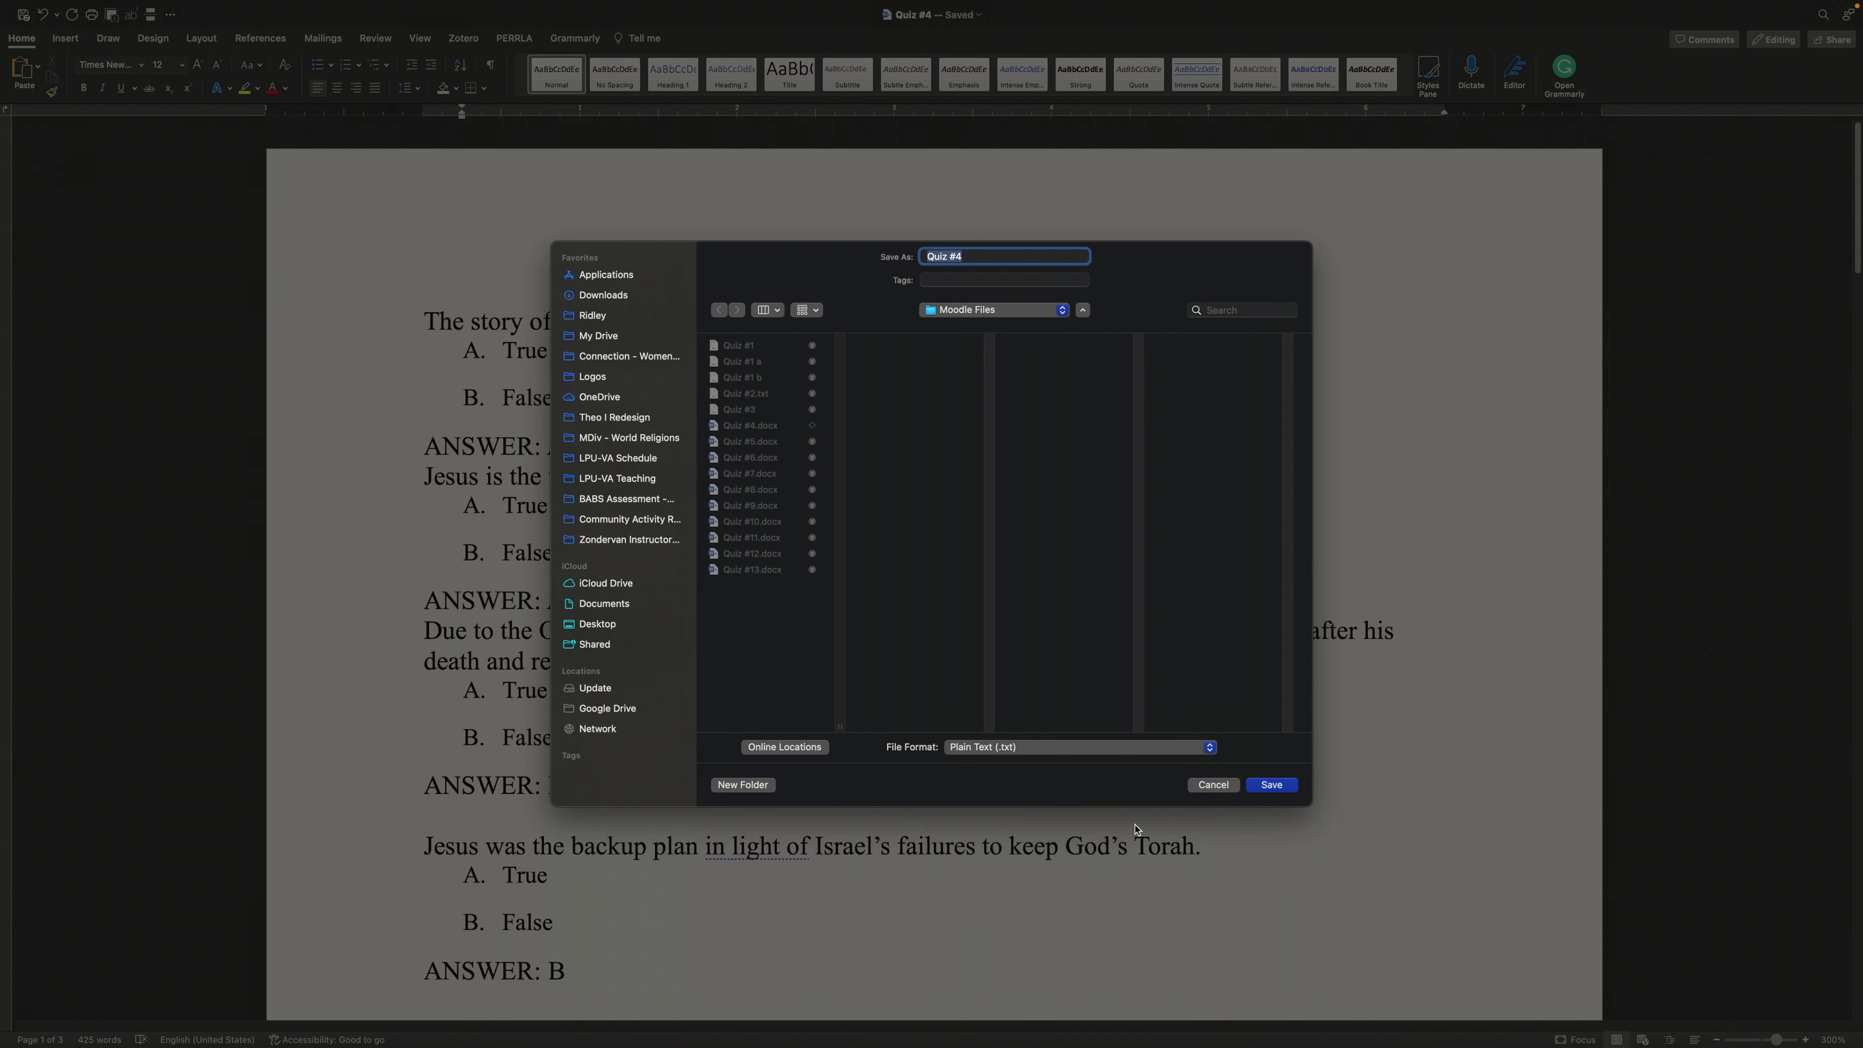
click(1273, 785)
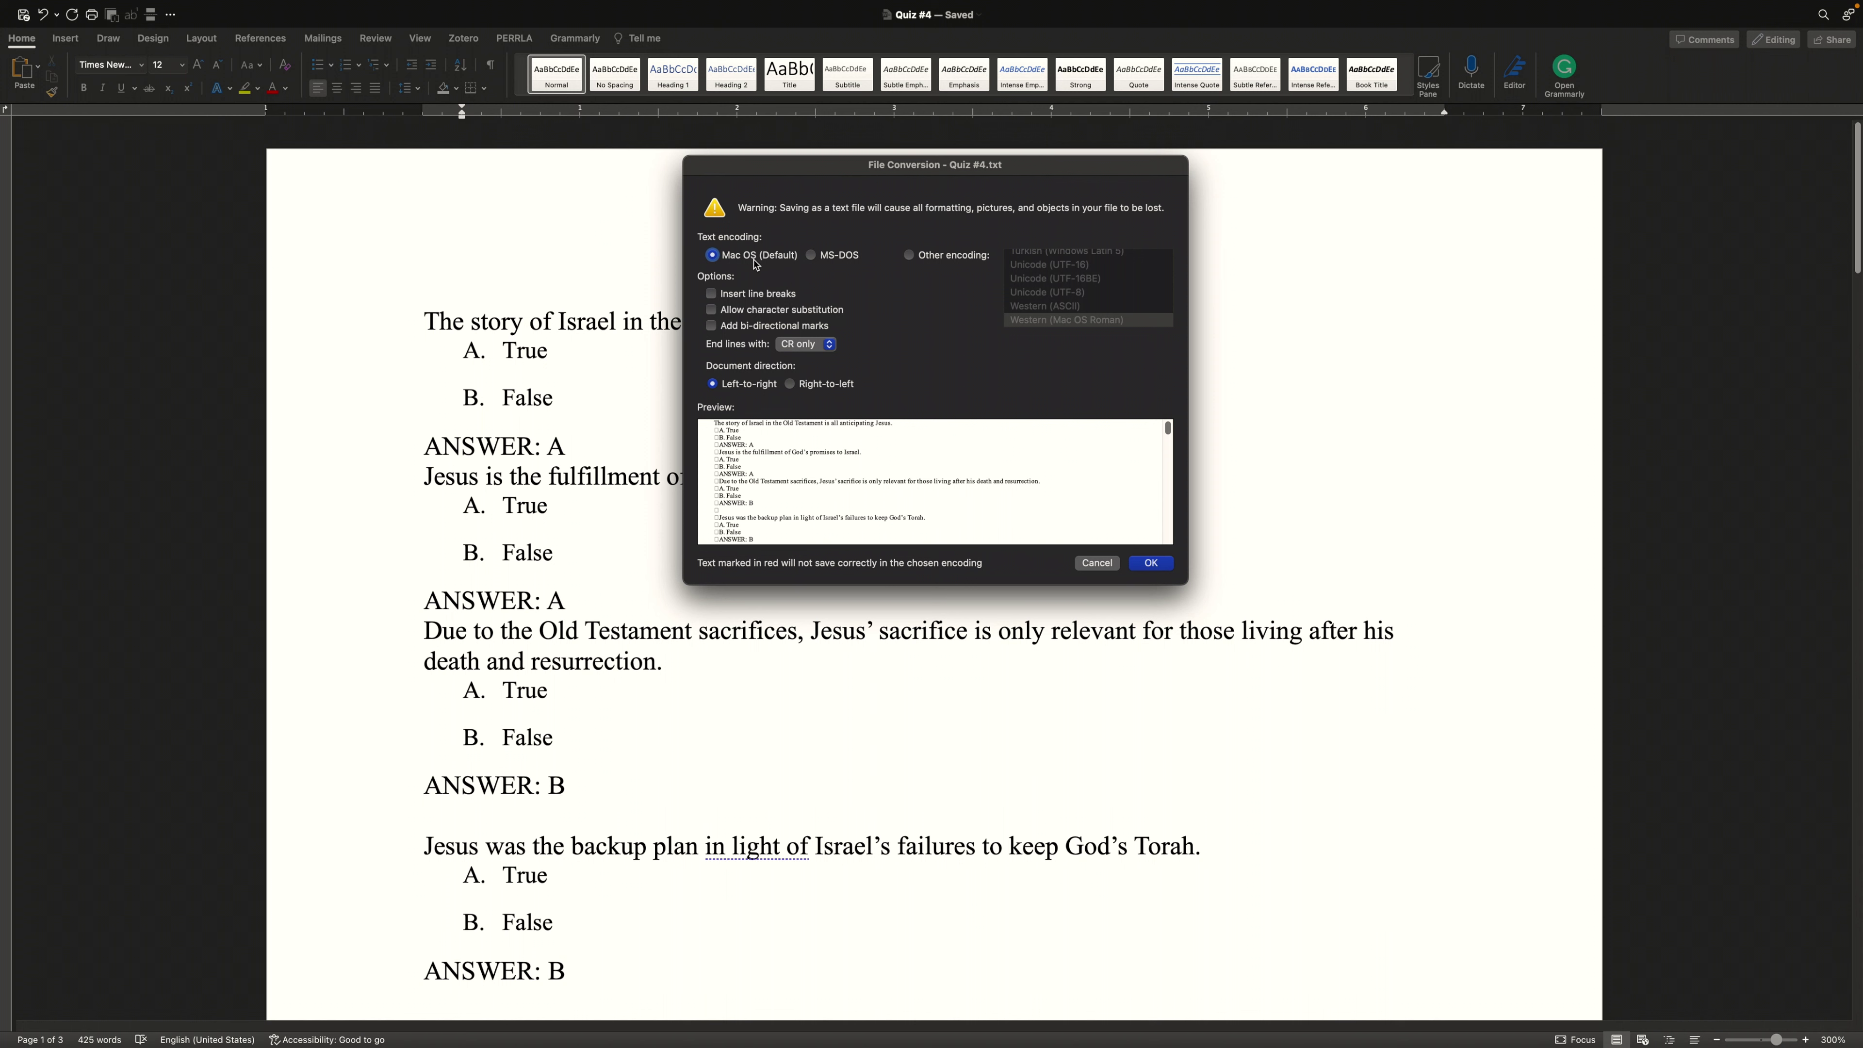
Set the text file's encoding to Unicode (UTF-8) and complete the file conversion.
click(910, 256)
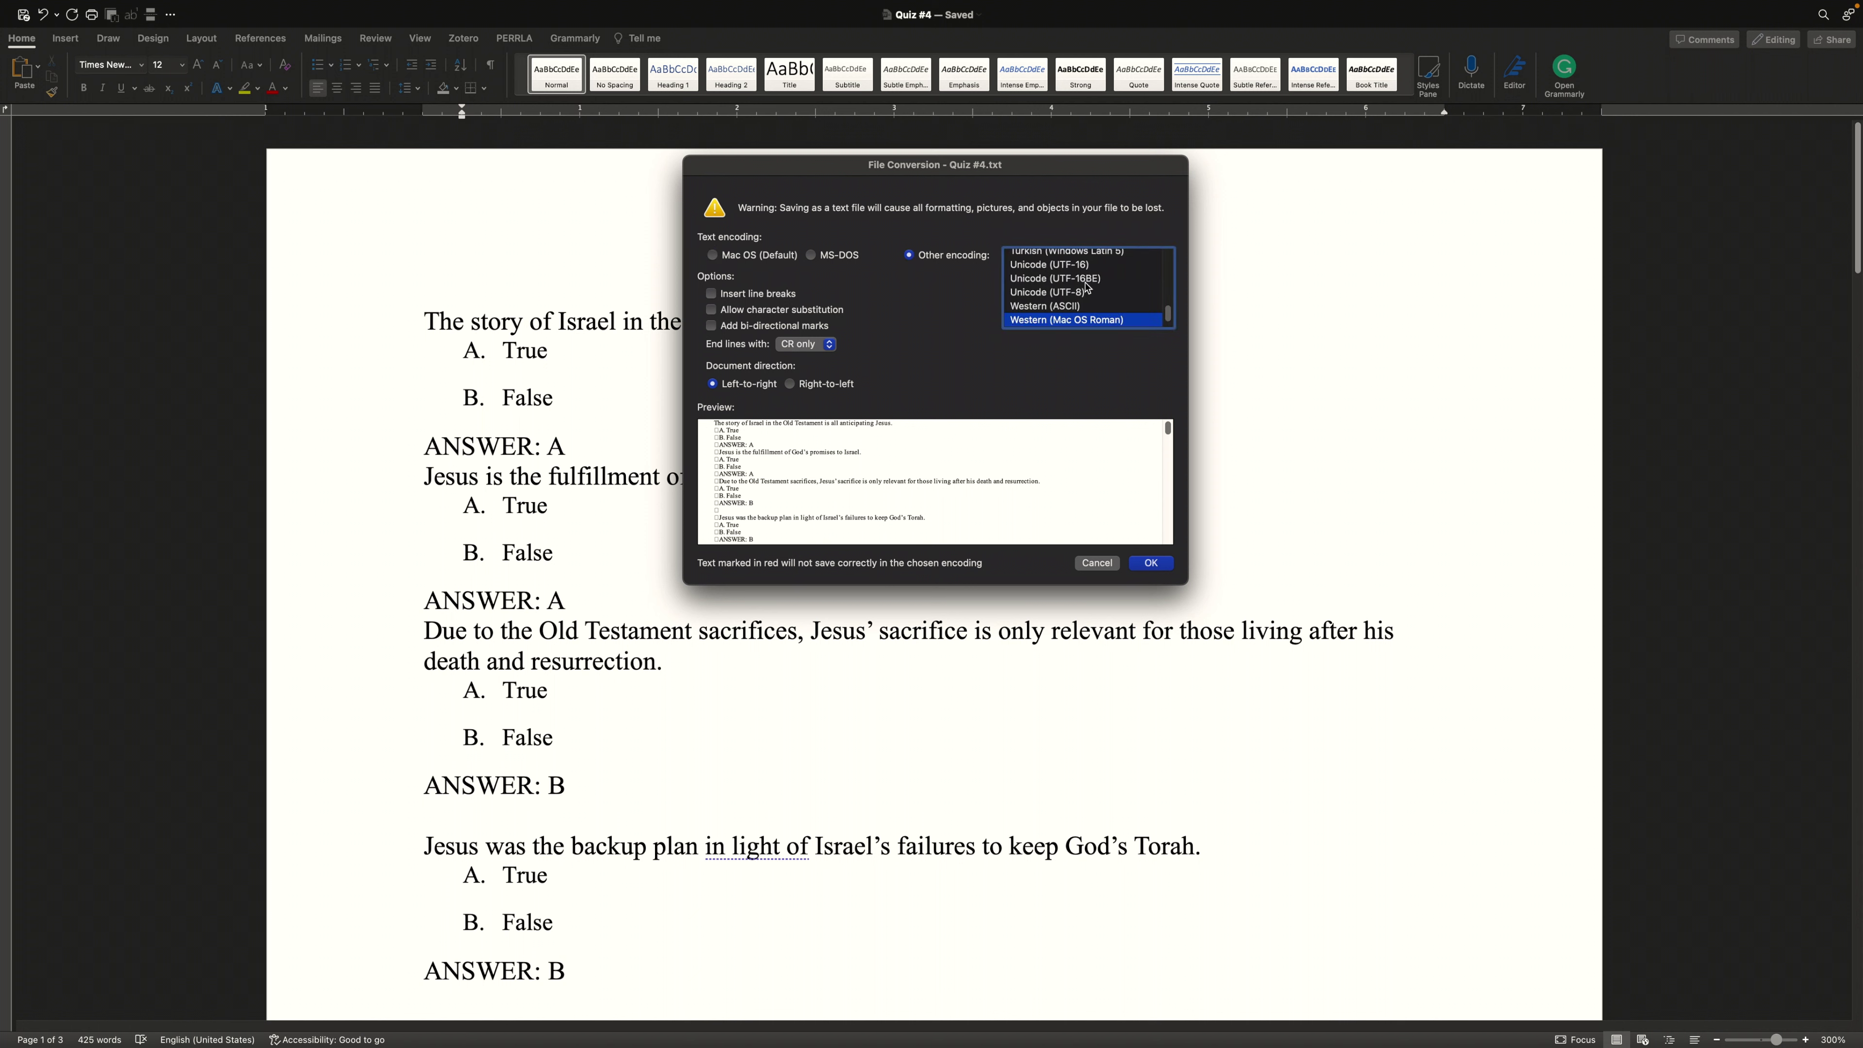
click(1074, 294)
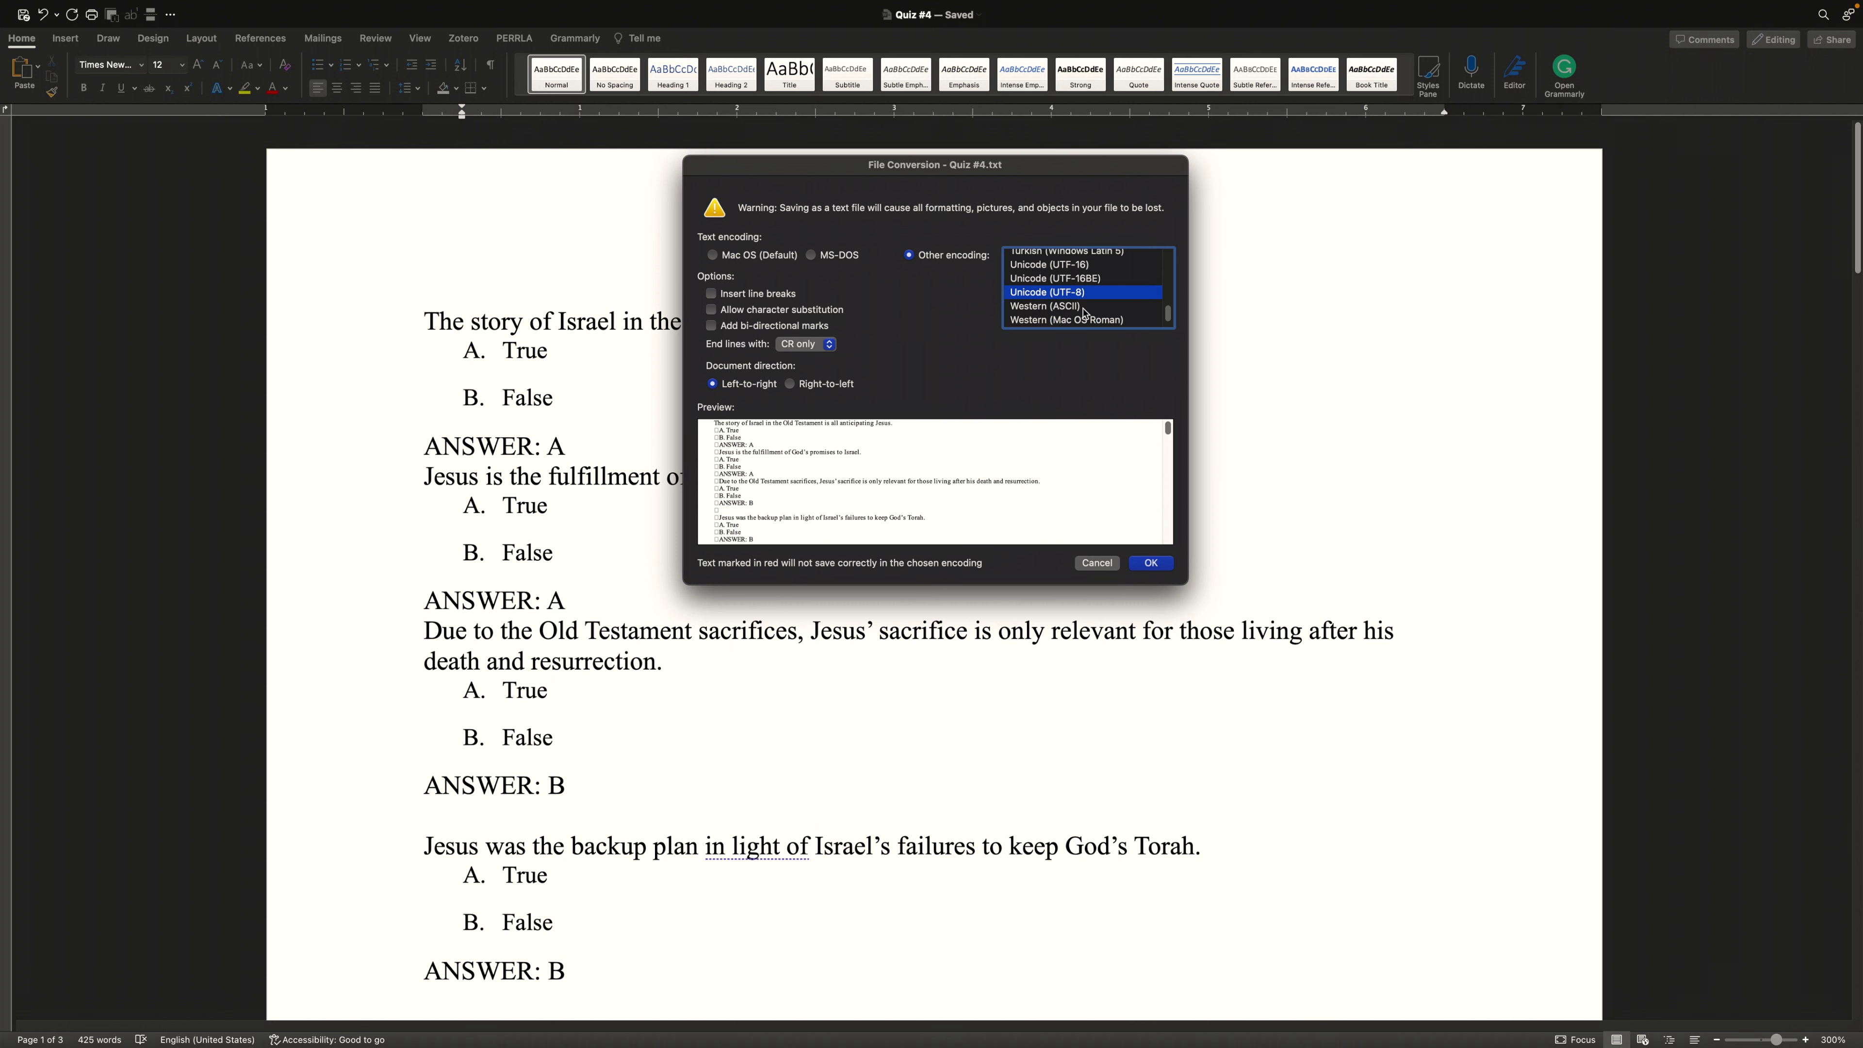
click(1151, 564)
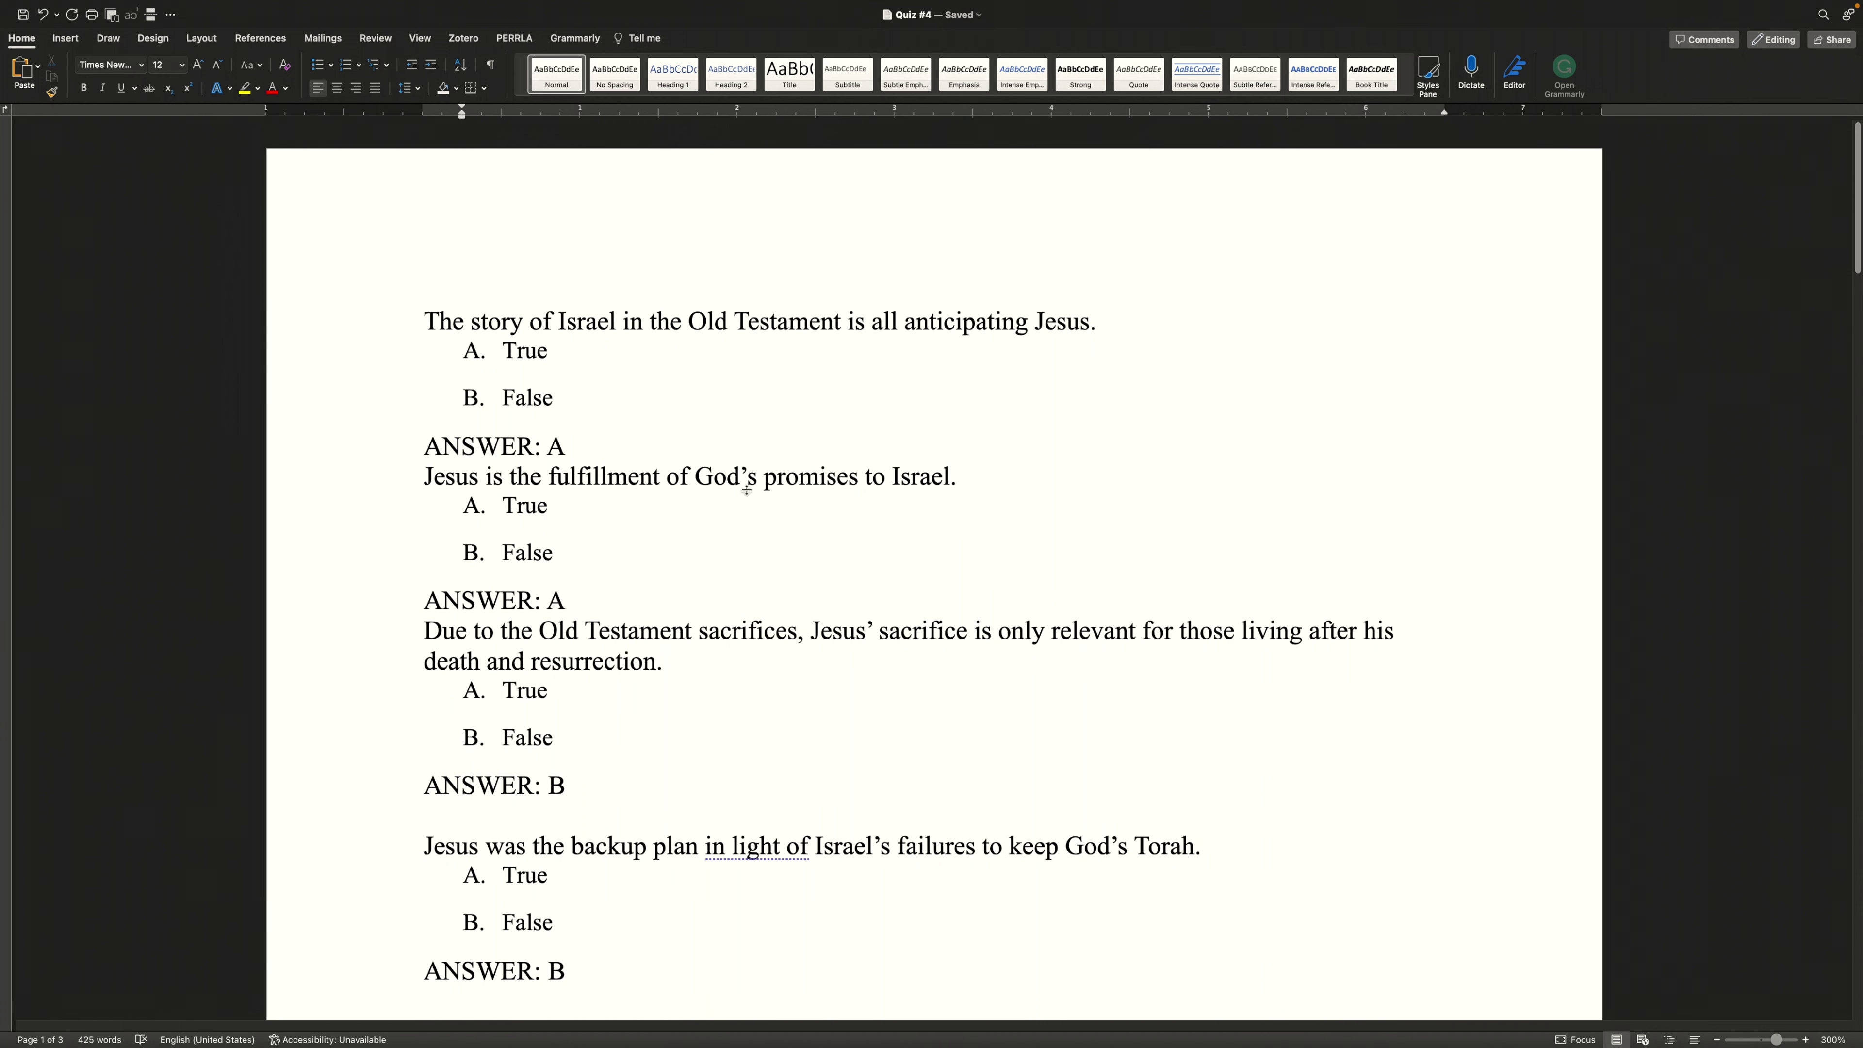
Switch to Google Chrome to view the Moodle course page, and return to the Quiz #4 document in Word.
key(ctrl+Up)
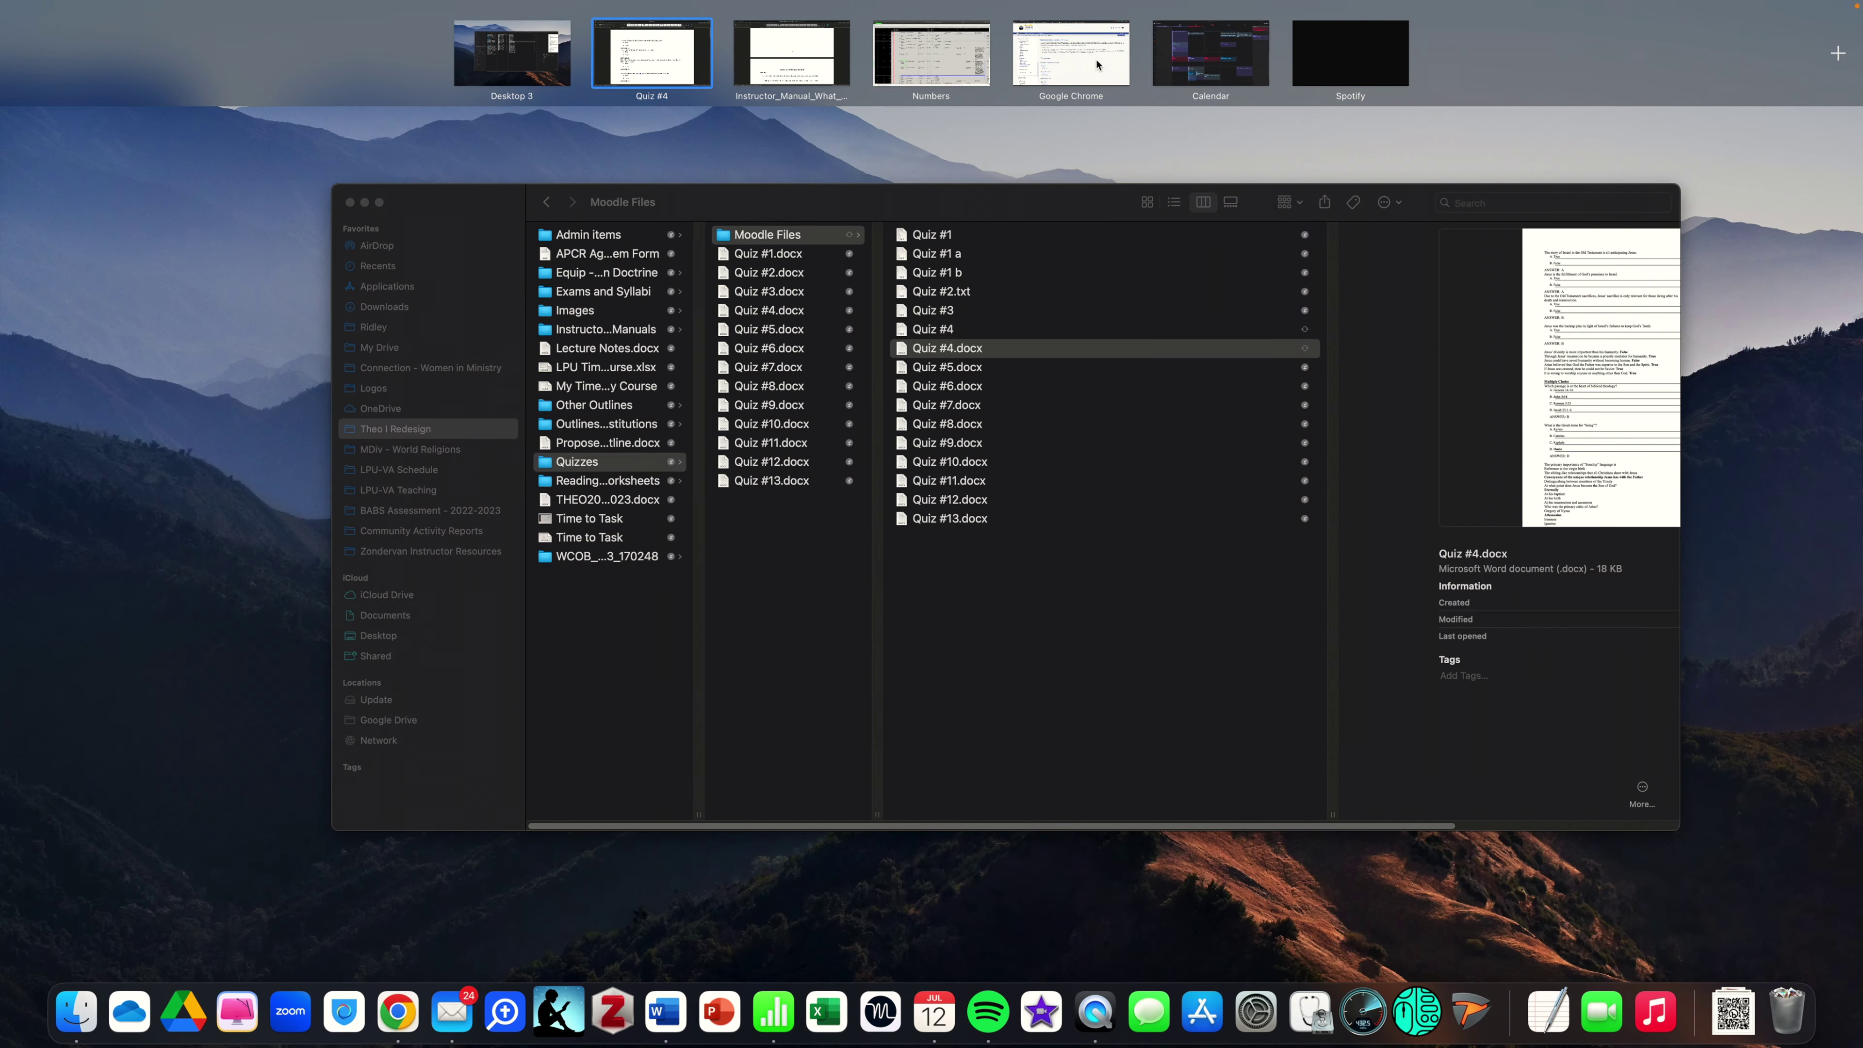
click(1068, 67)
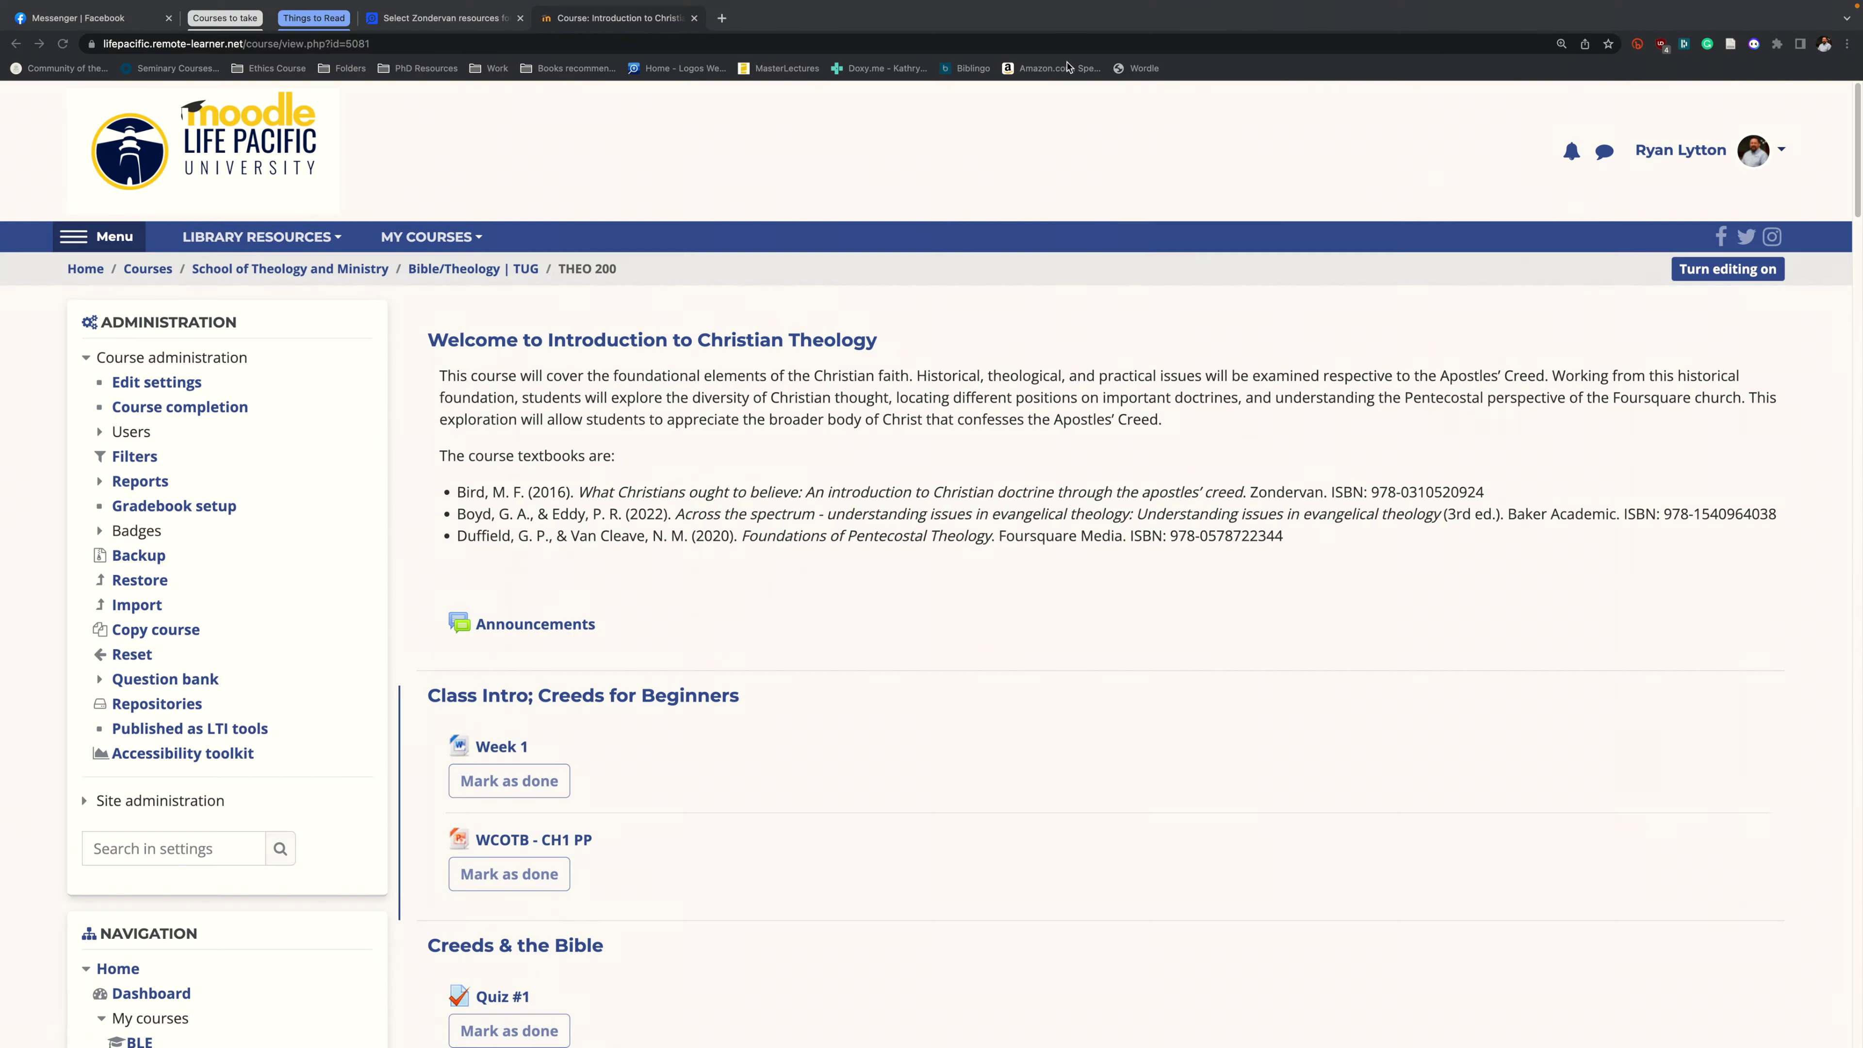
key(ctrl+Up)
click(910, 44)
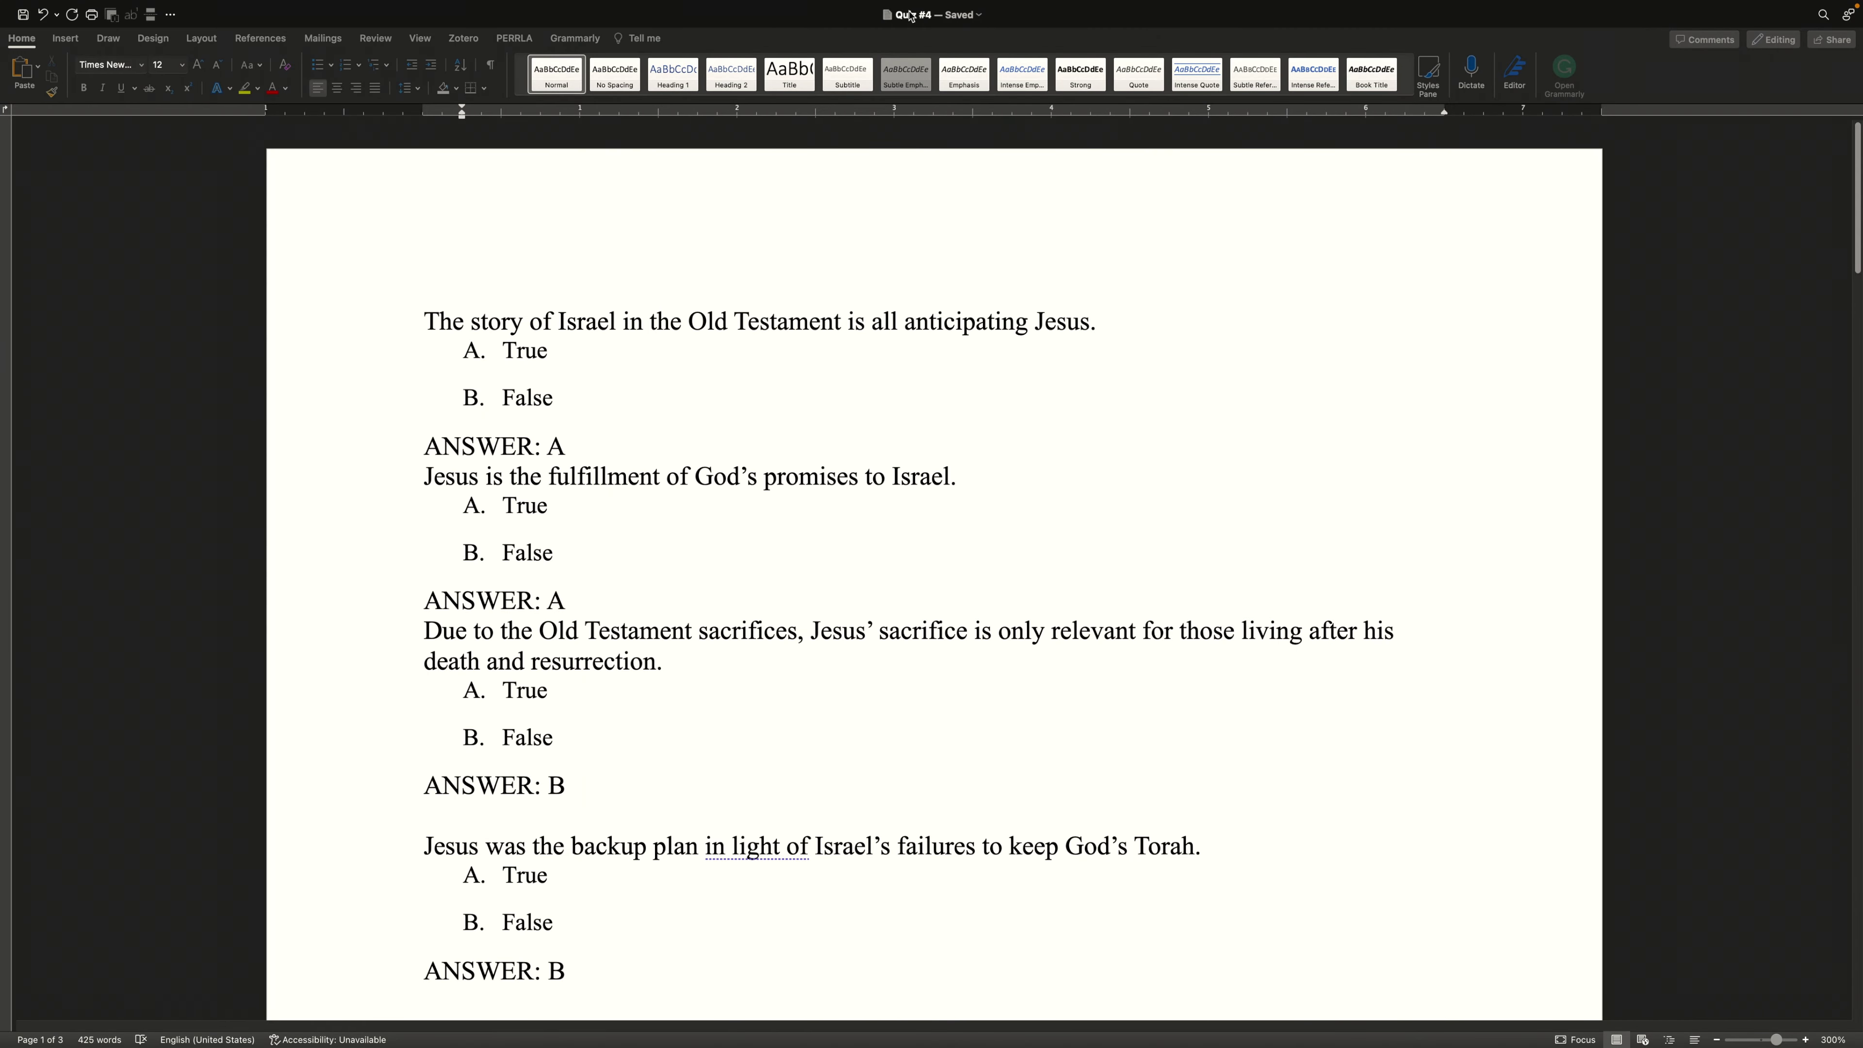
Switch to Google Chrome and open Quiz #4 in the "How is Jesus both God & Man?" section of the Moodle course.
key(ctrl+Up)
click(1089, 56)
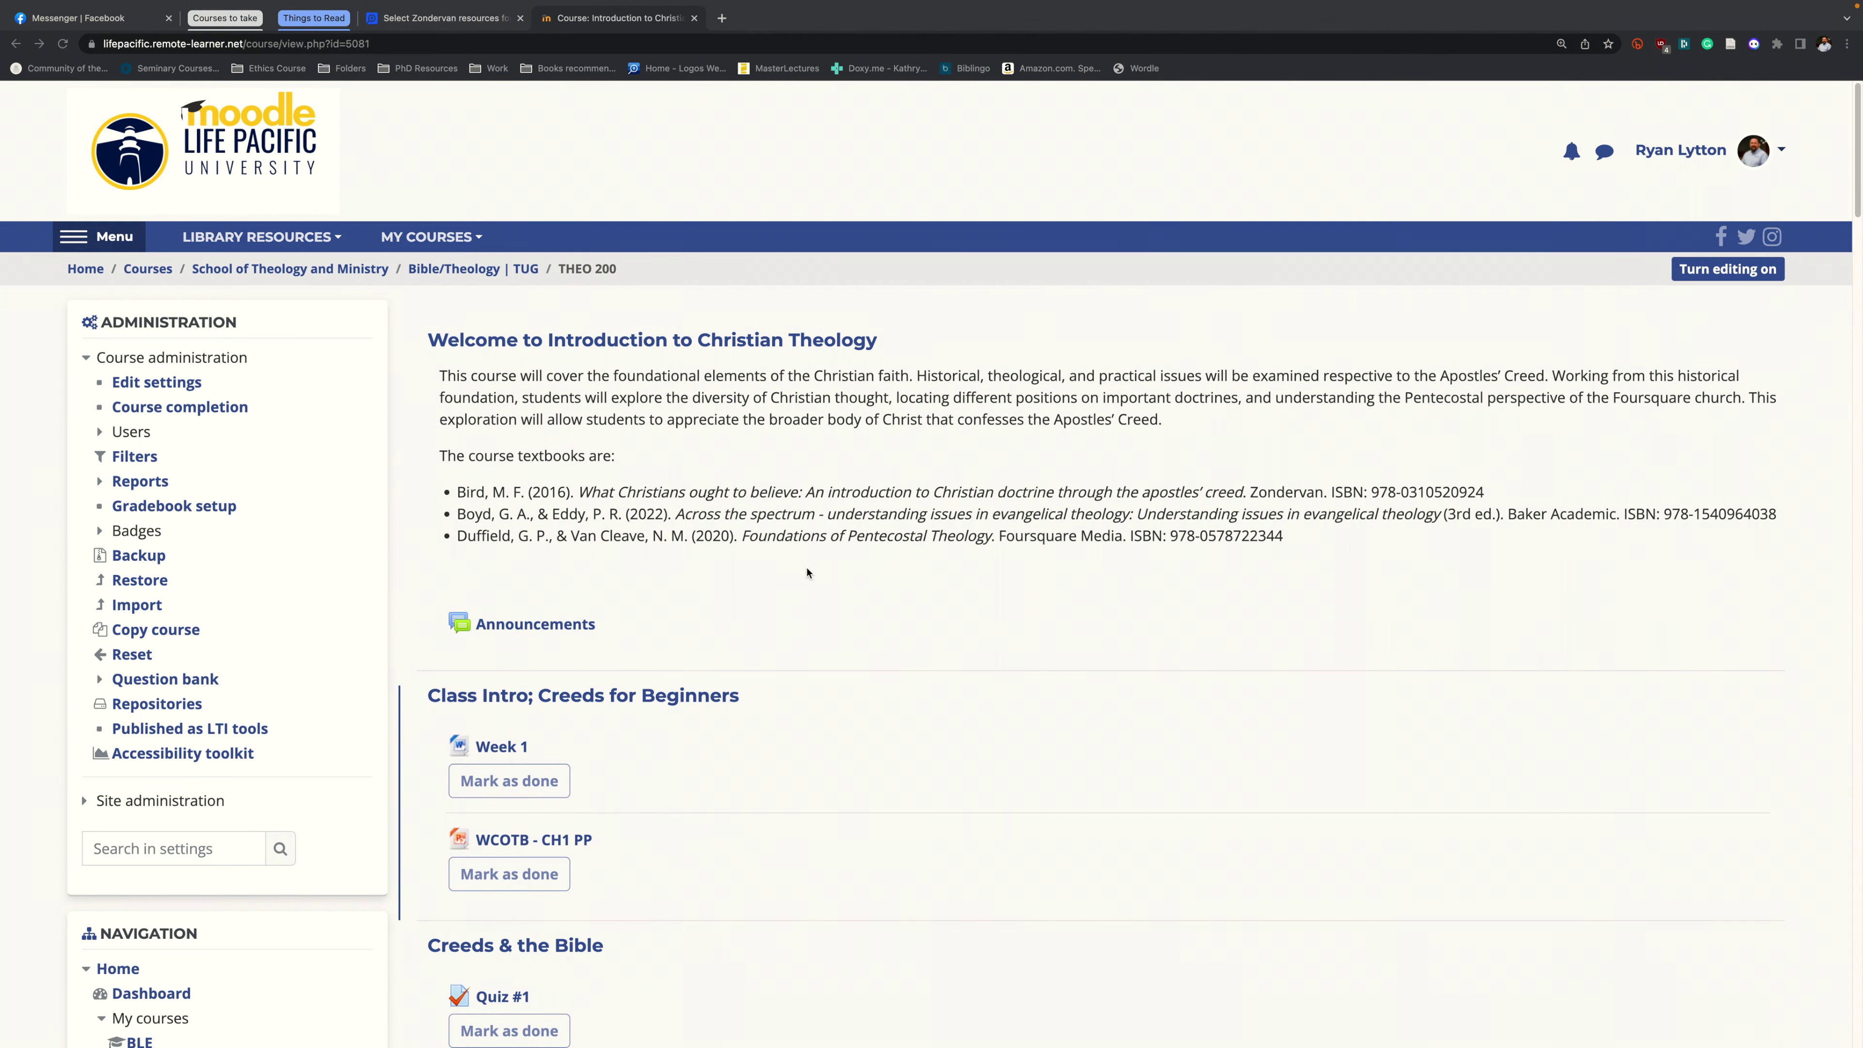
scroll(790, 585, down, 20)
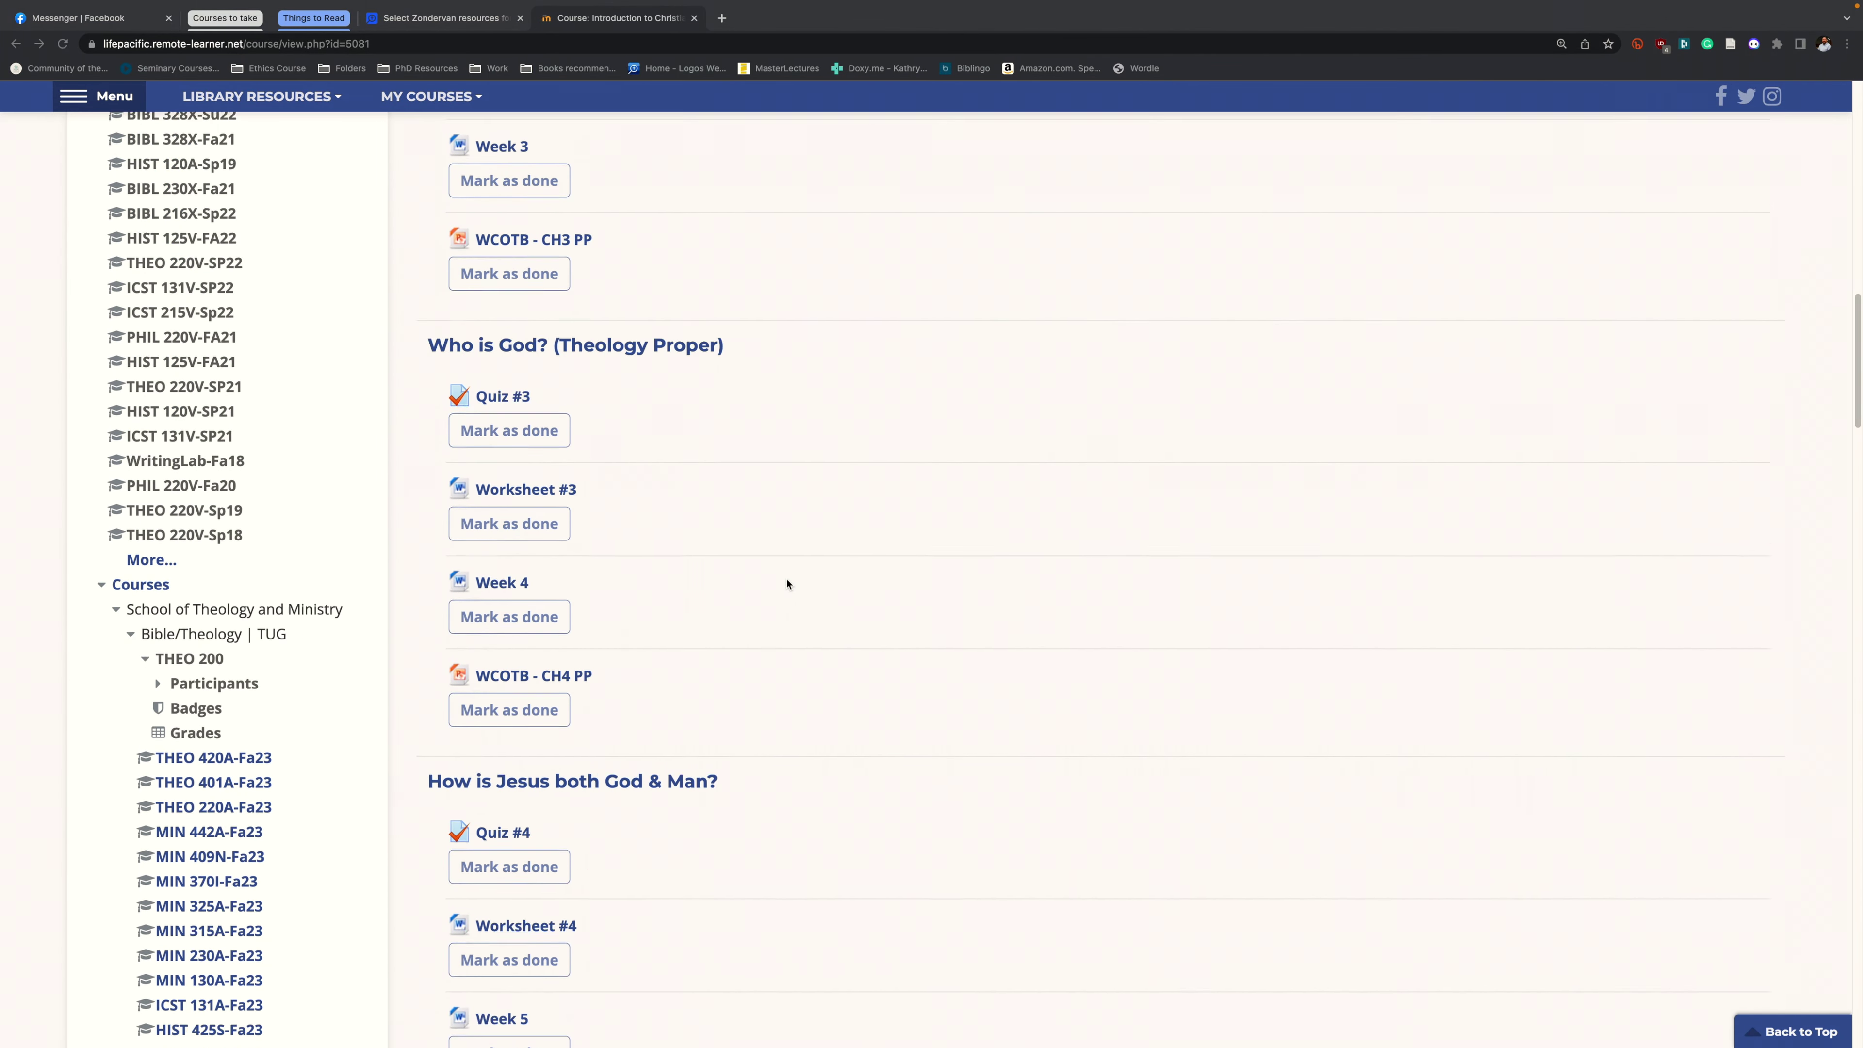
click(501, 591)
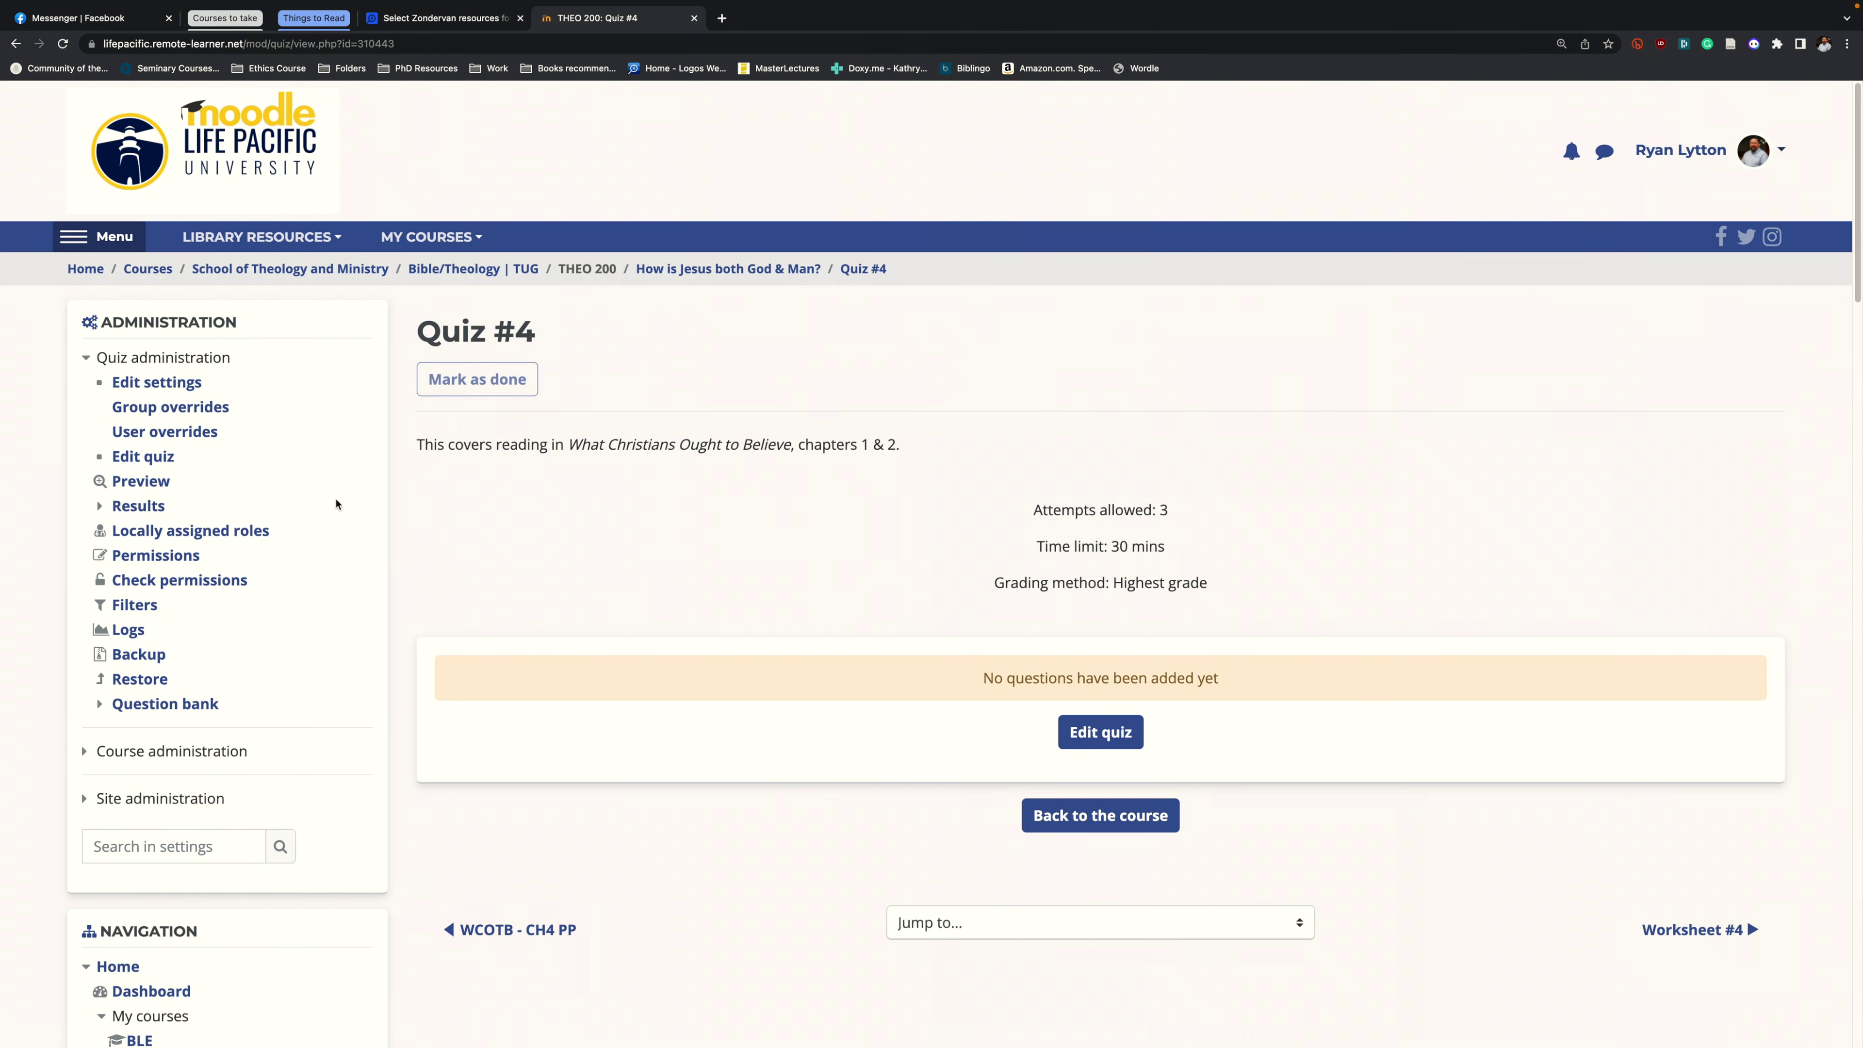
Open the page for importing questions from a file in Quiz #4's question bank.
click(100, 707)
click(184, 706)
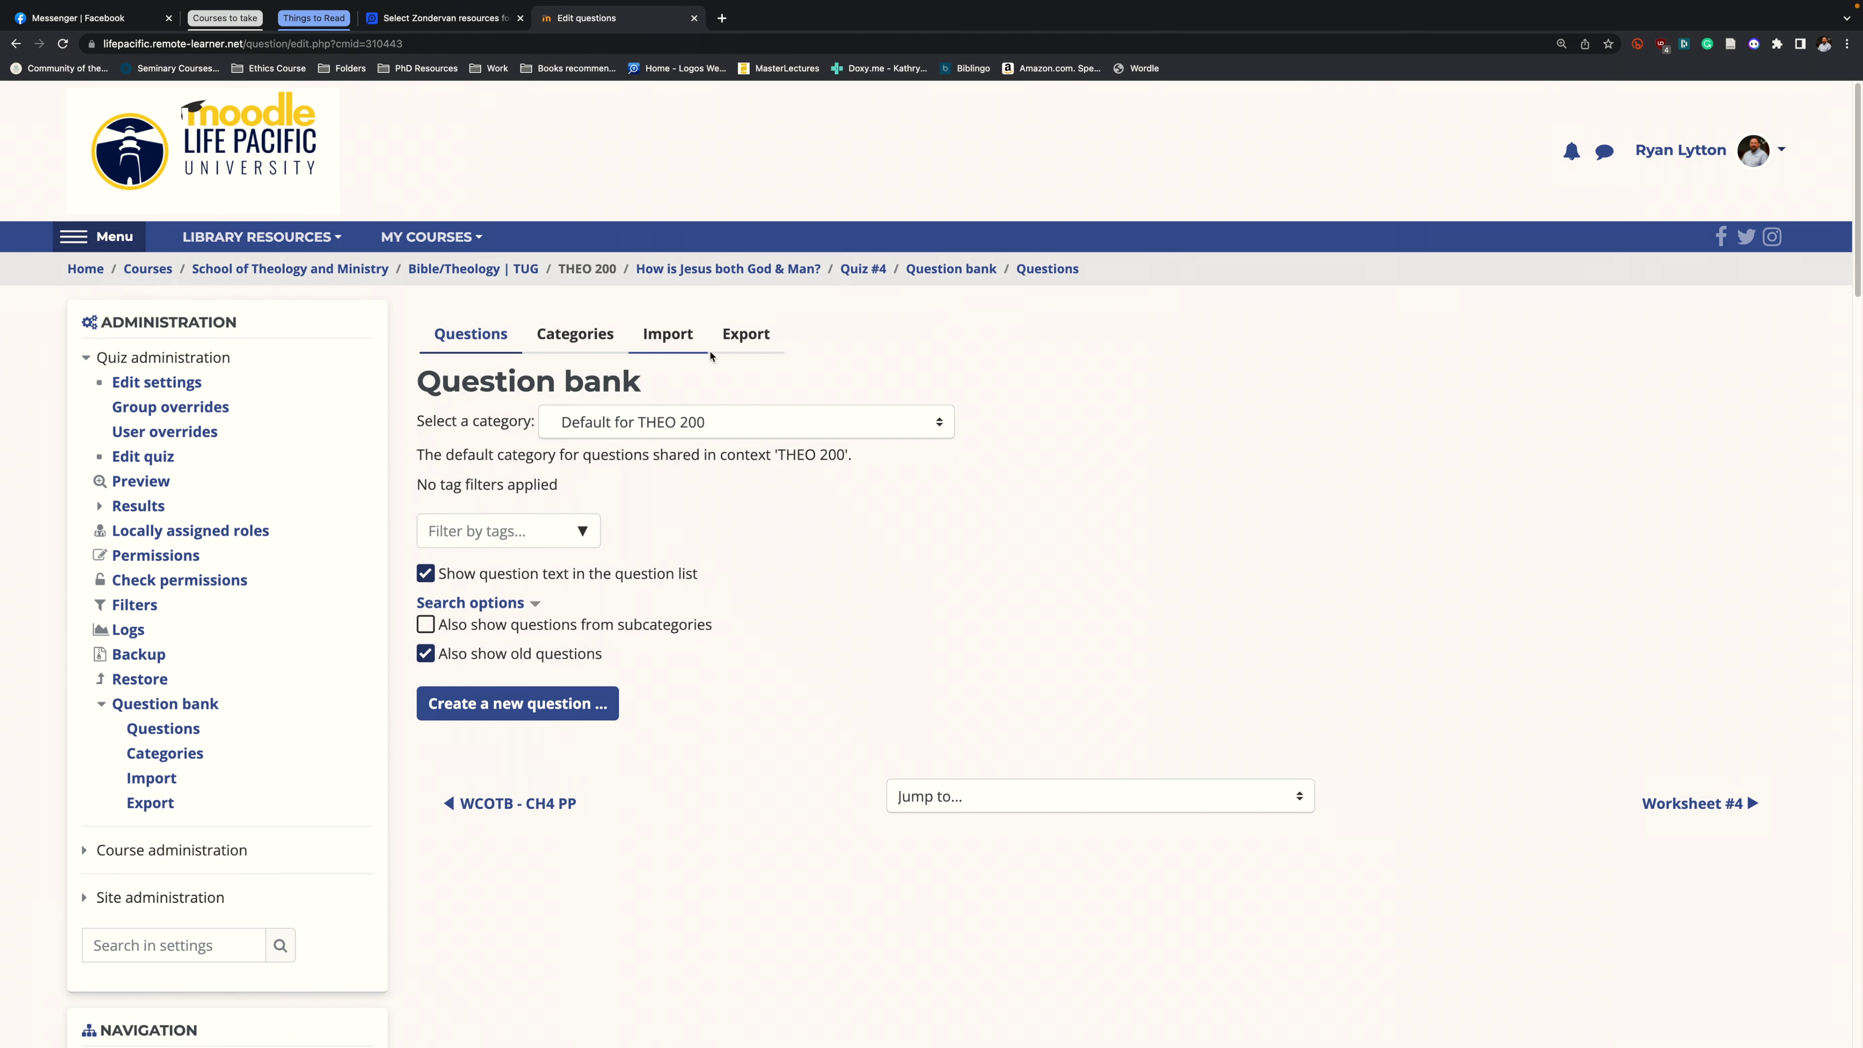
click(681, 343)
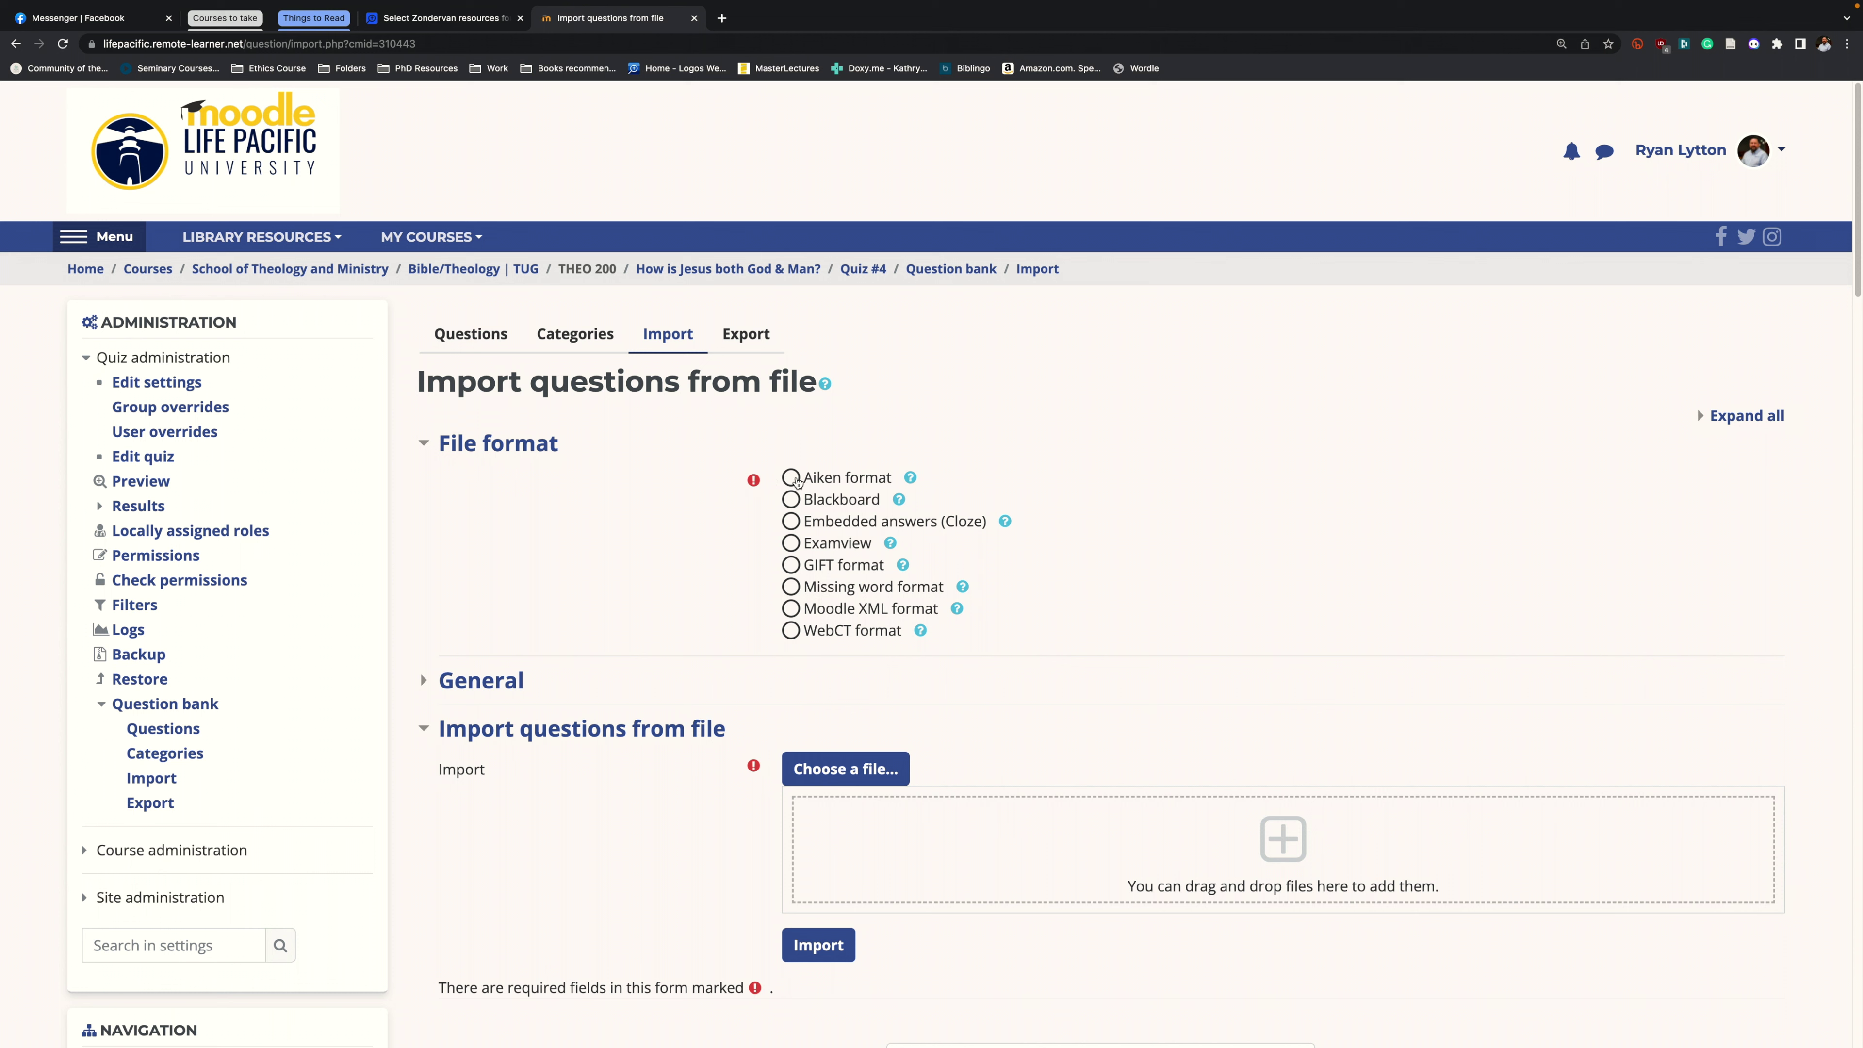
Choose Aiken format as the file format and set the import category to Quiz #4.
click(791, 479)
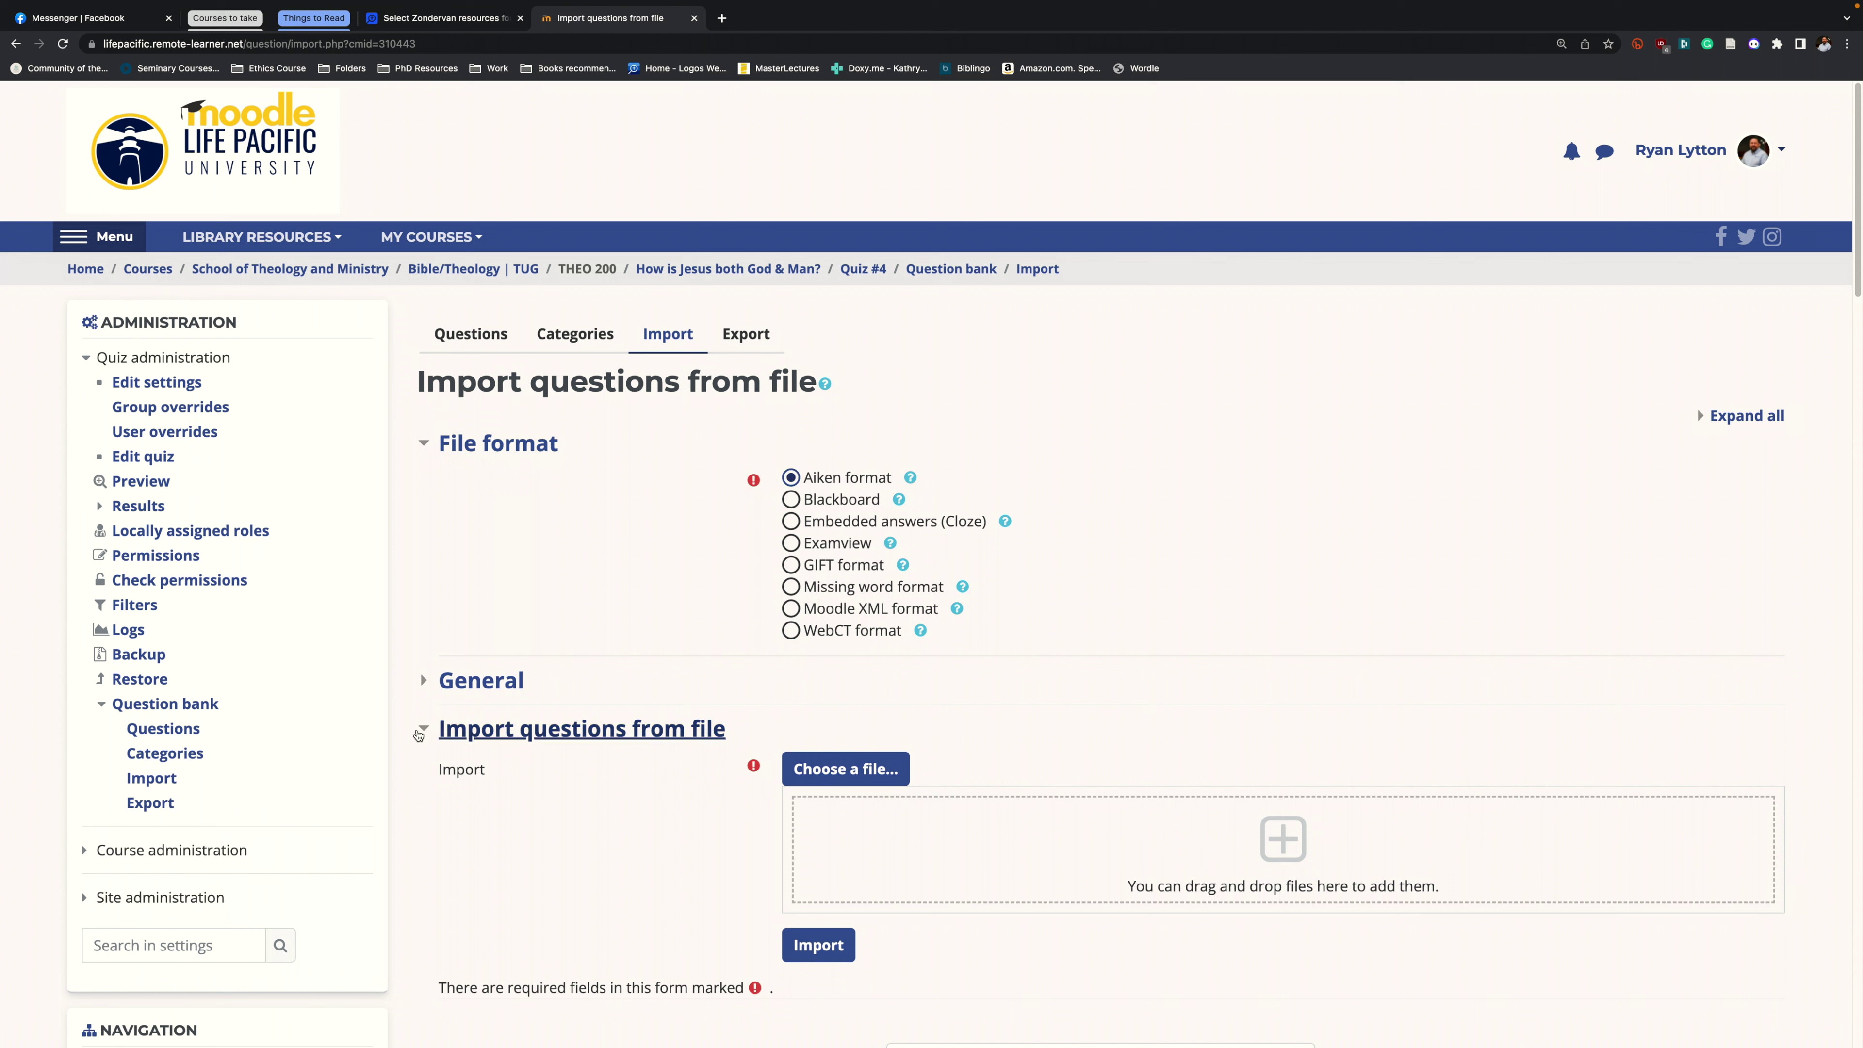
click(425, 678)
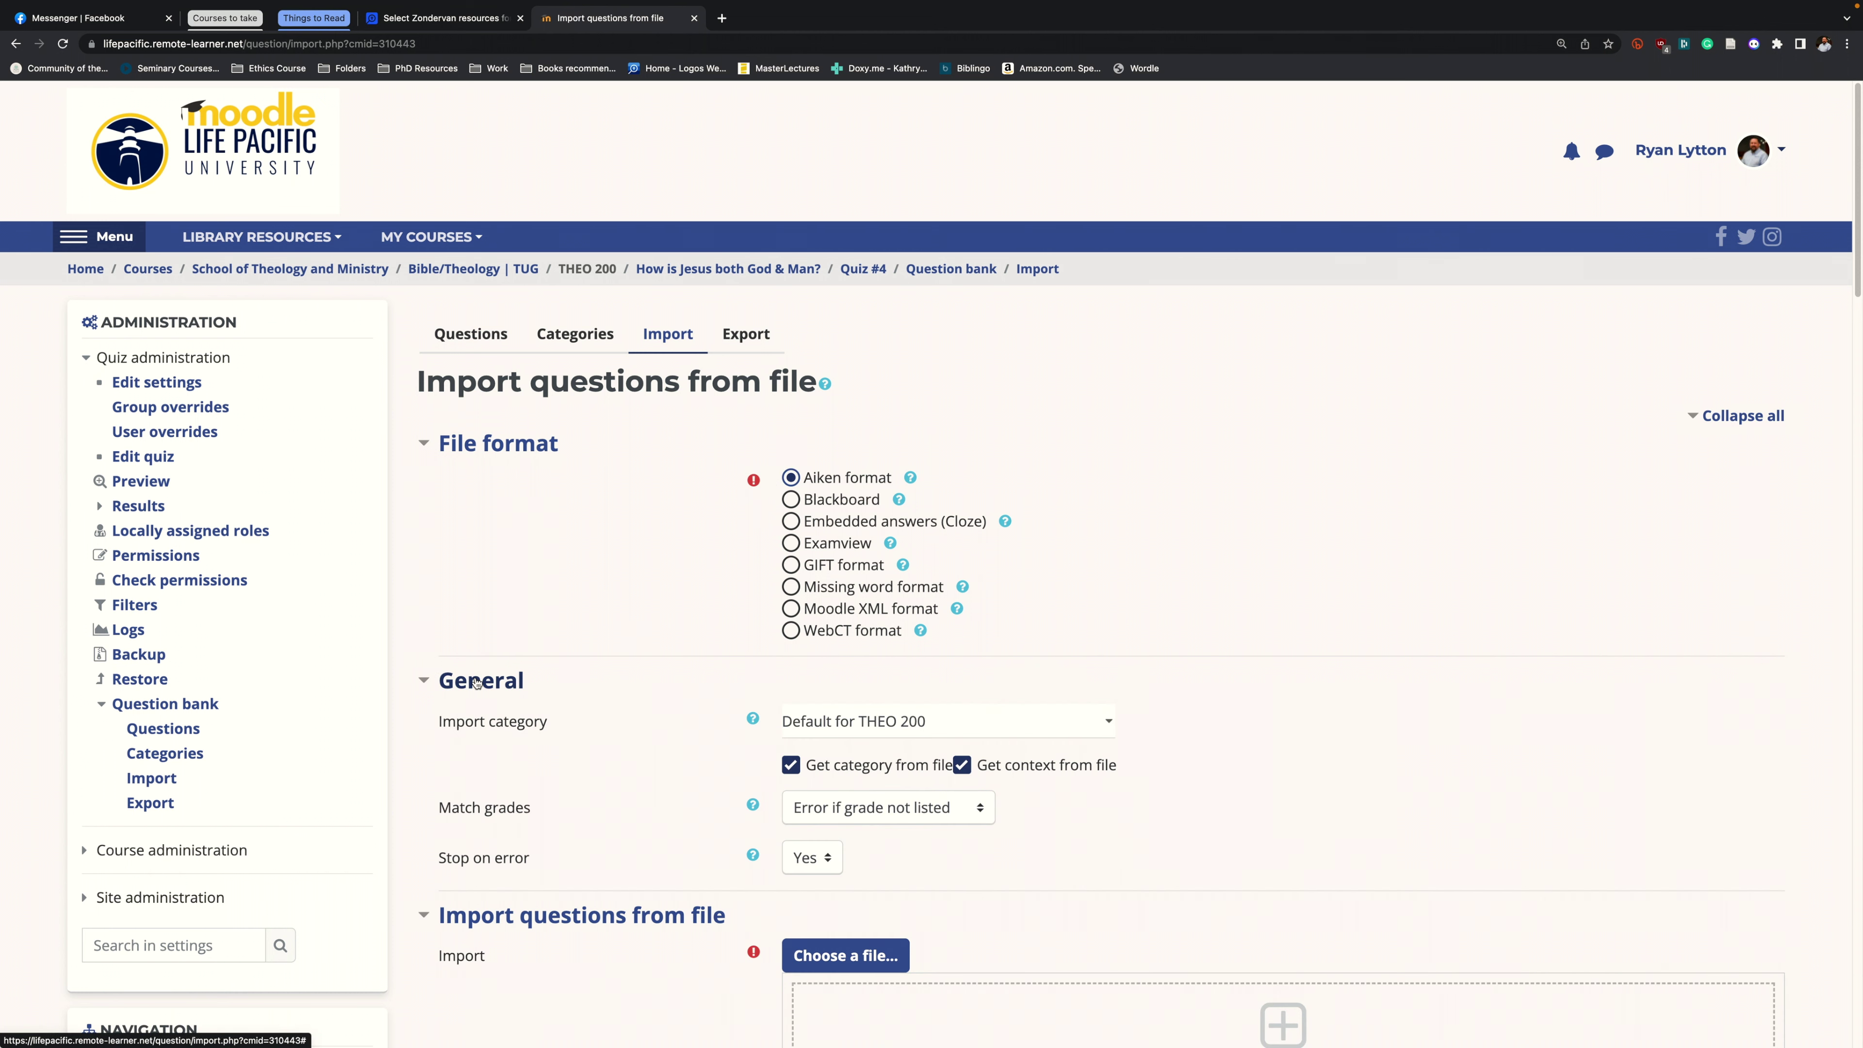
click(917, 724)
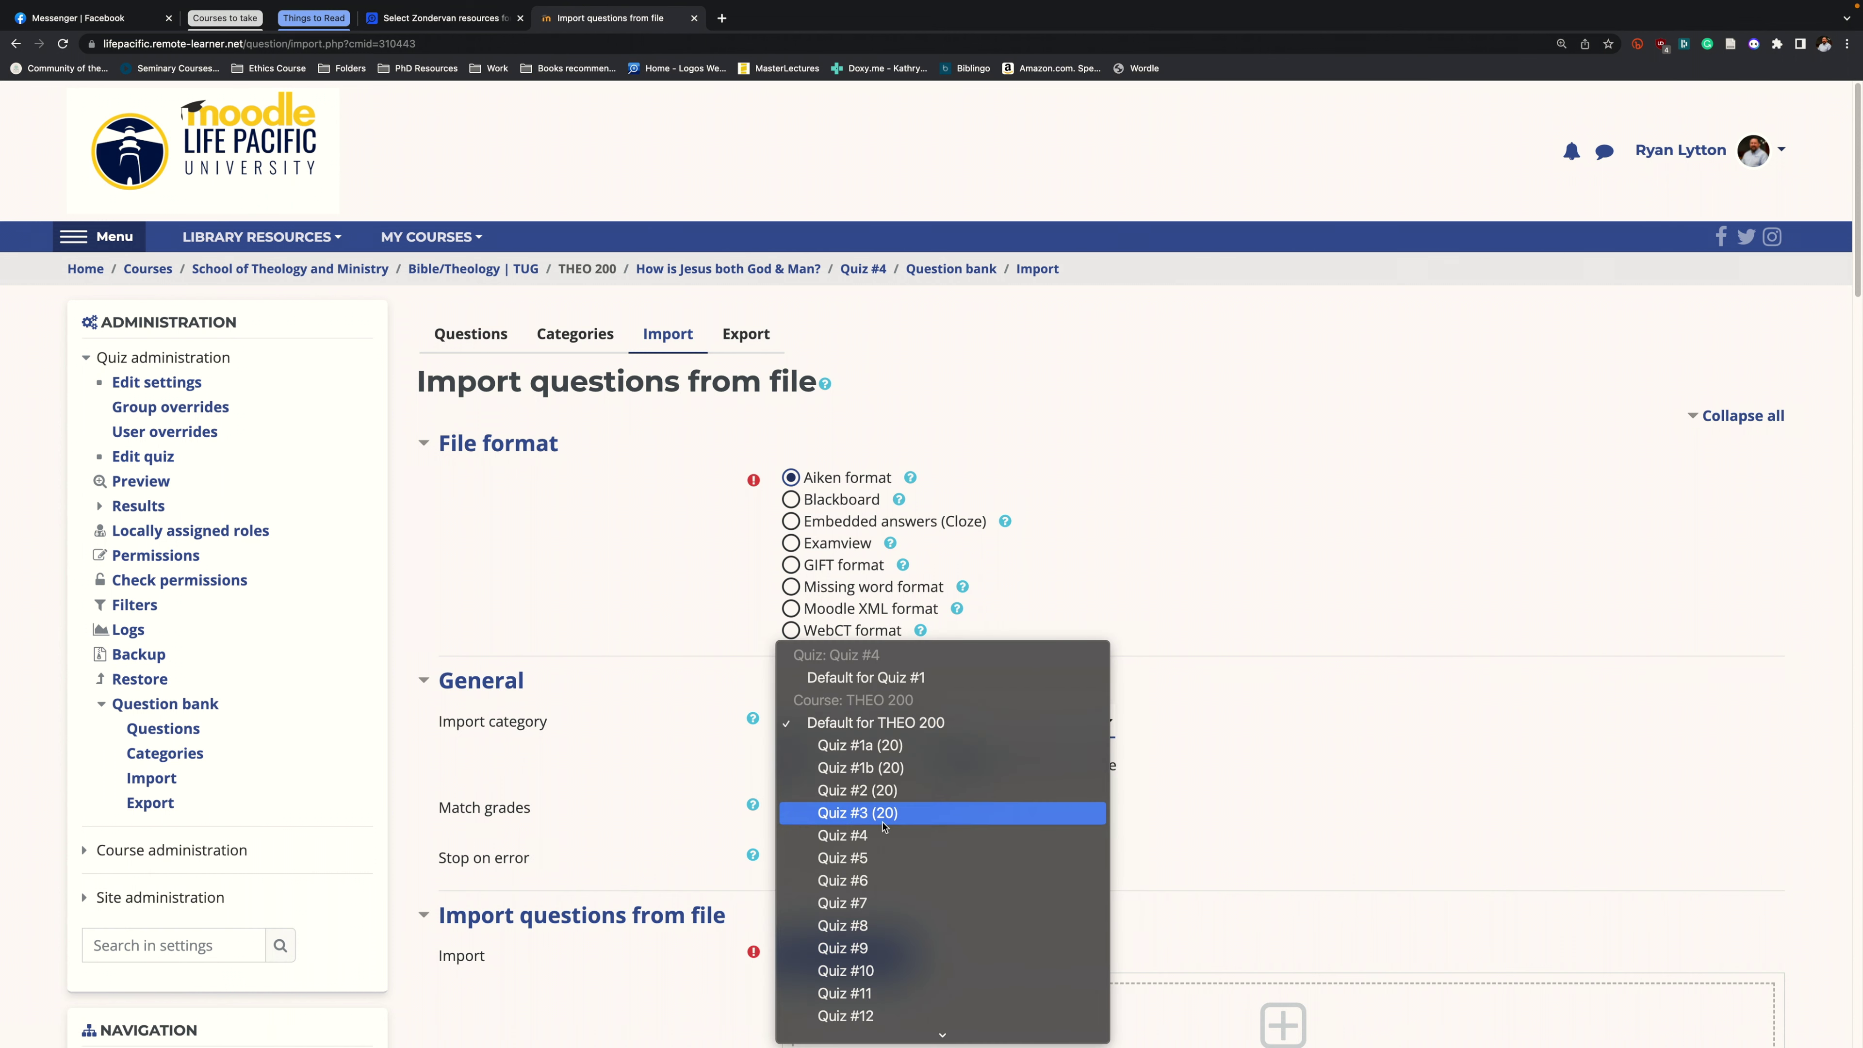
click(847, 838)
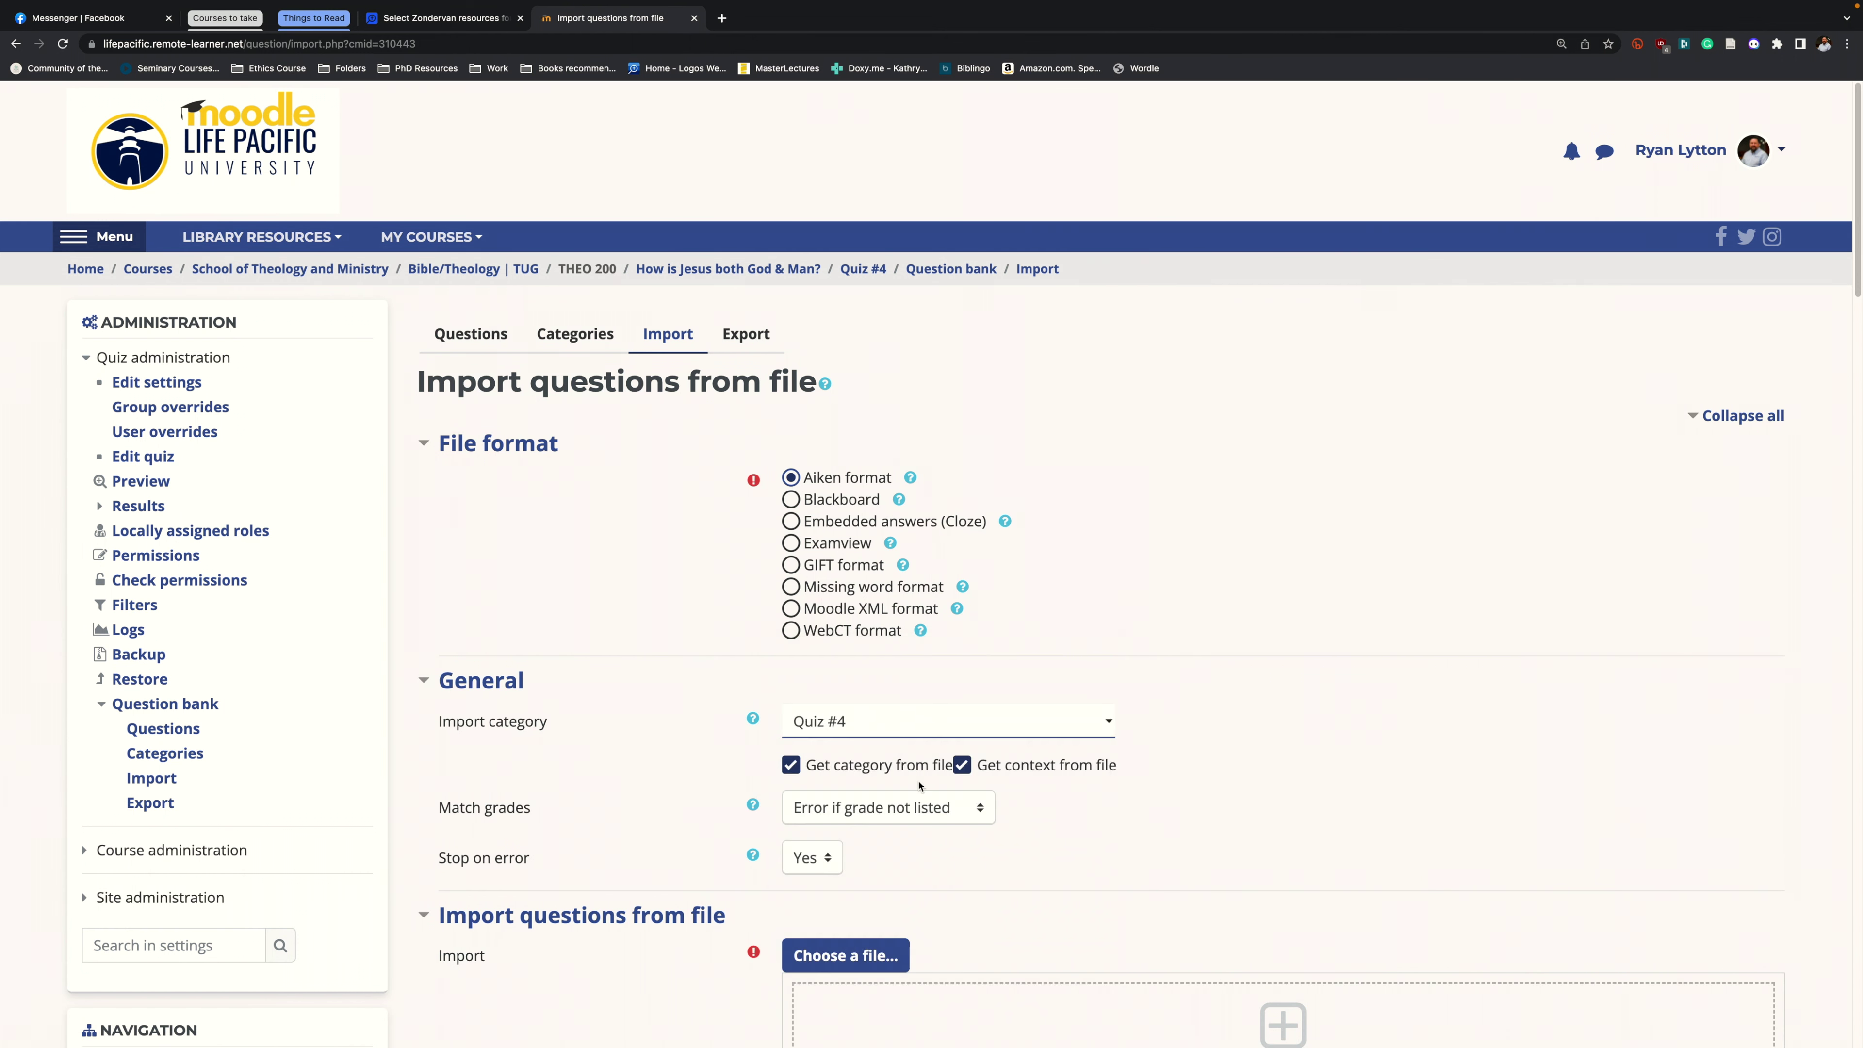
click(854, 731)
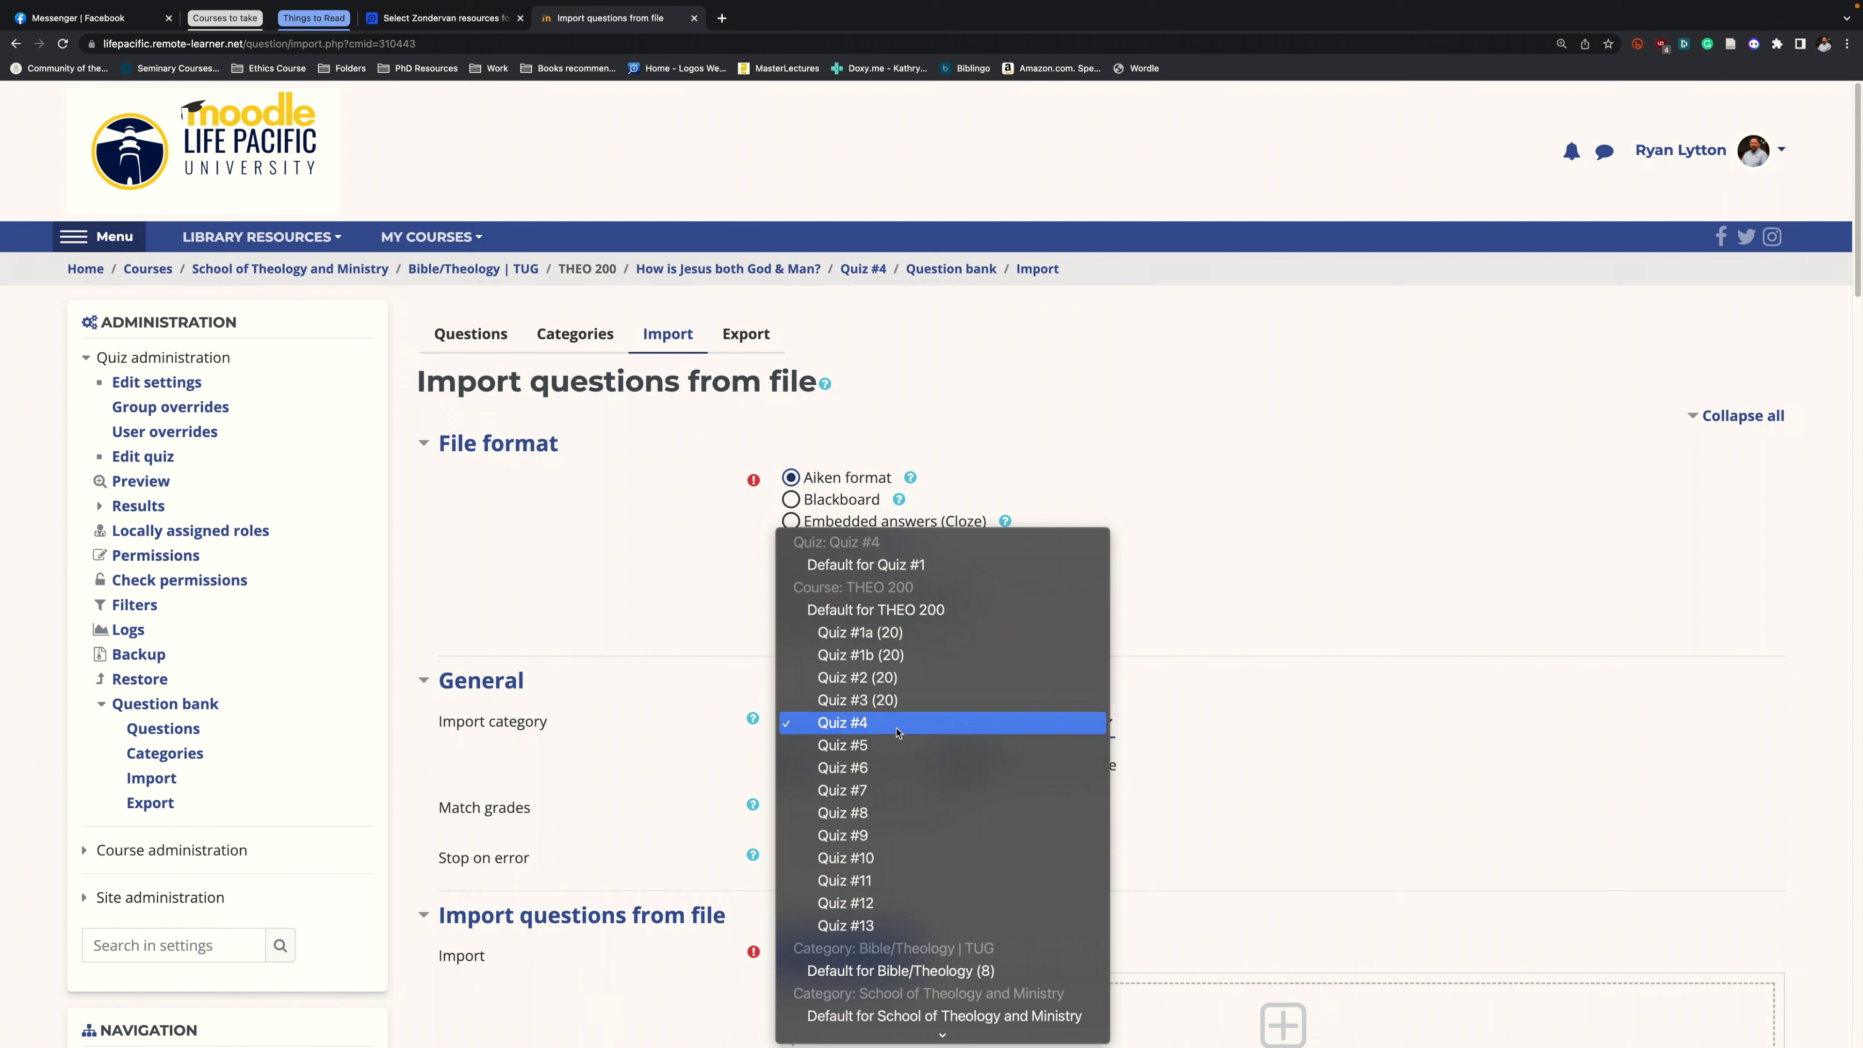
click(844, 726)
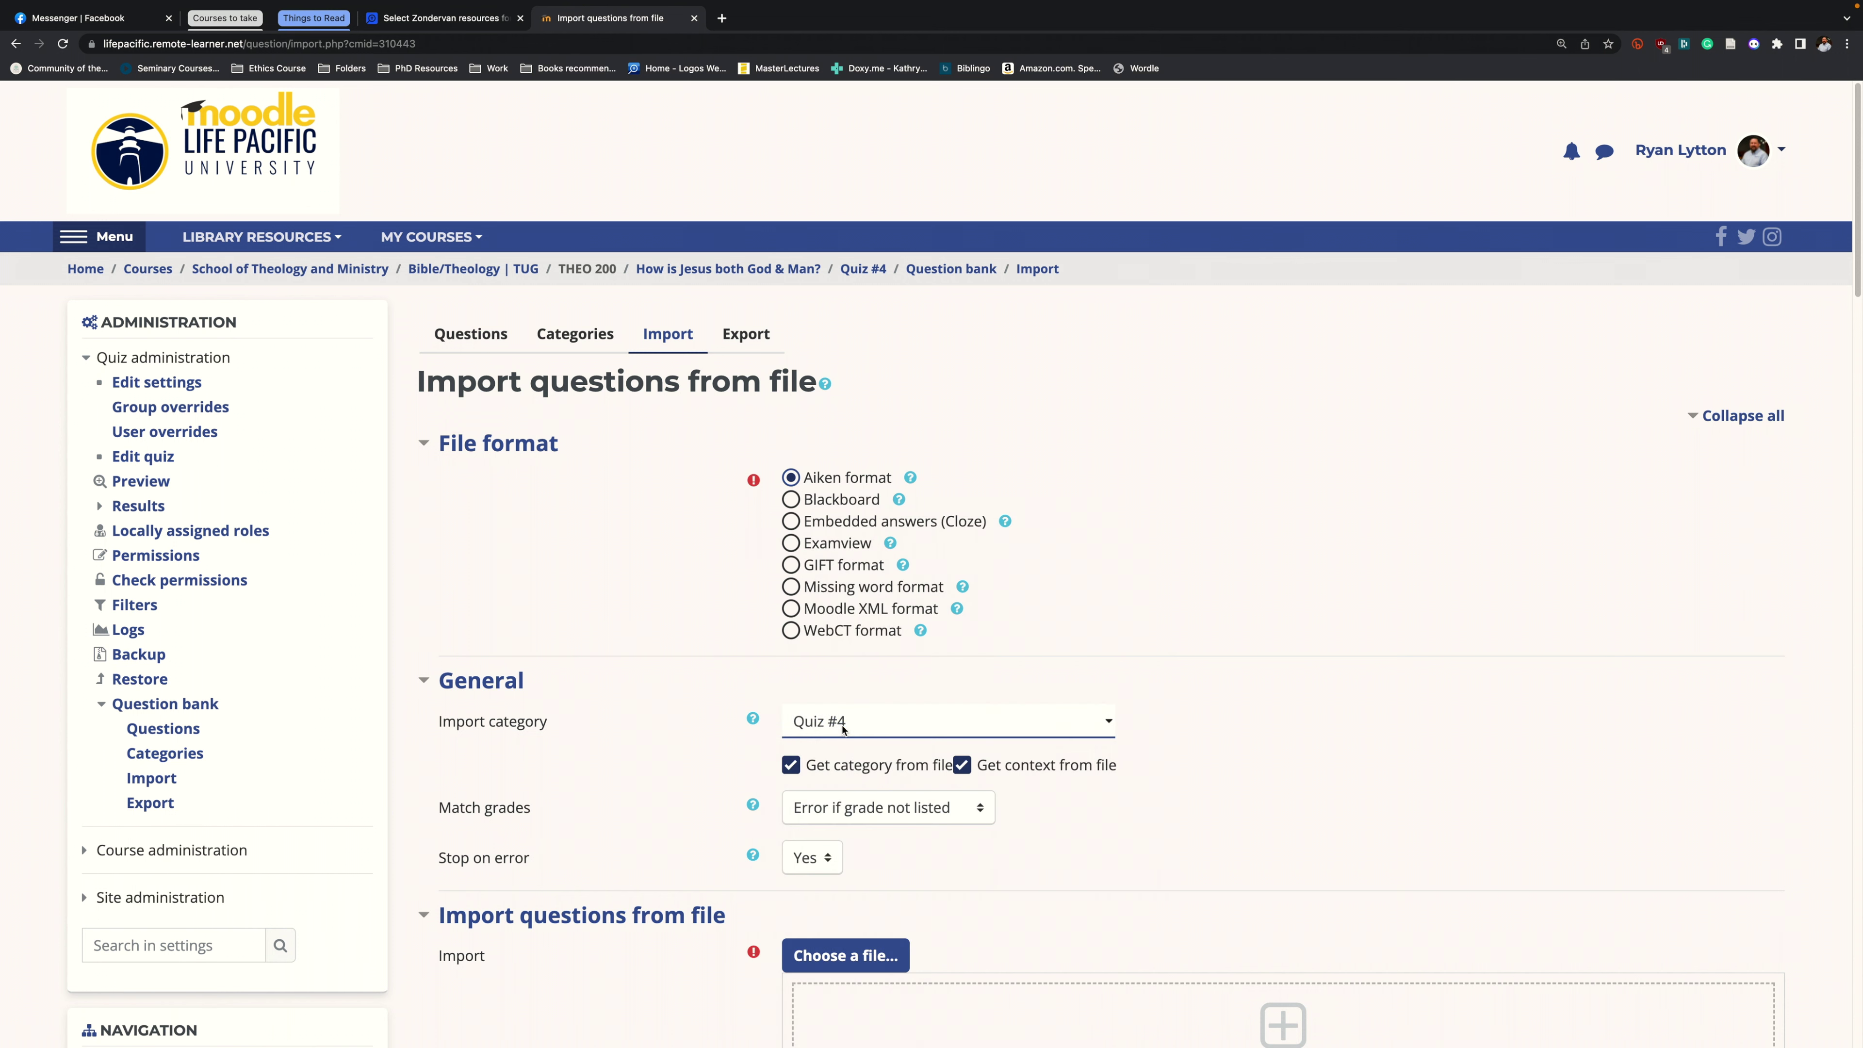
Set the Stop on error option to No.
scroll(1218, 802, down, 4)
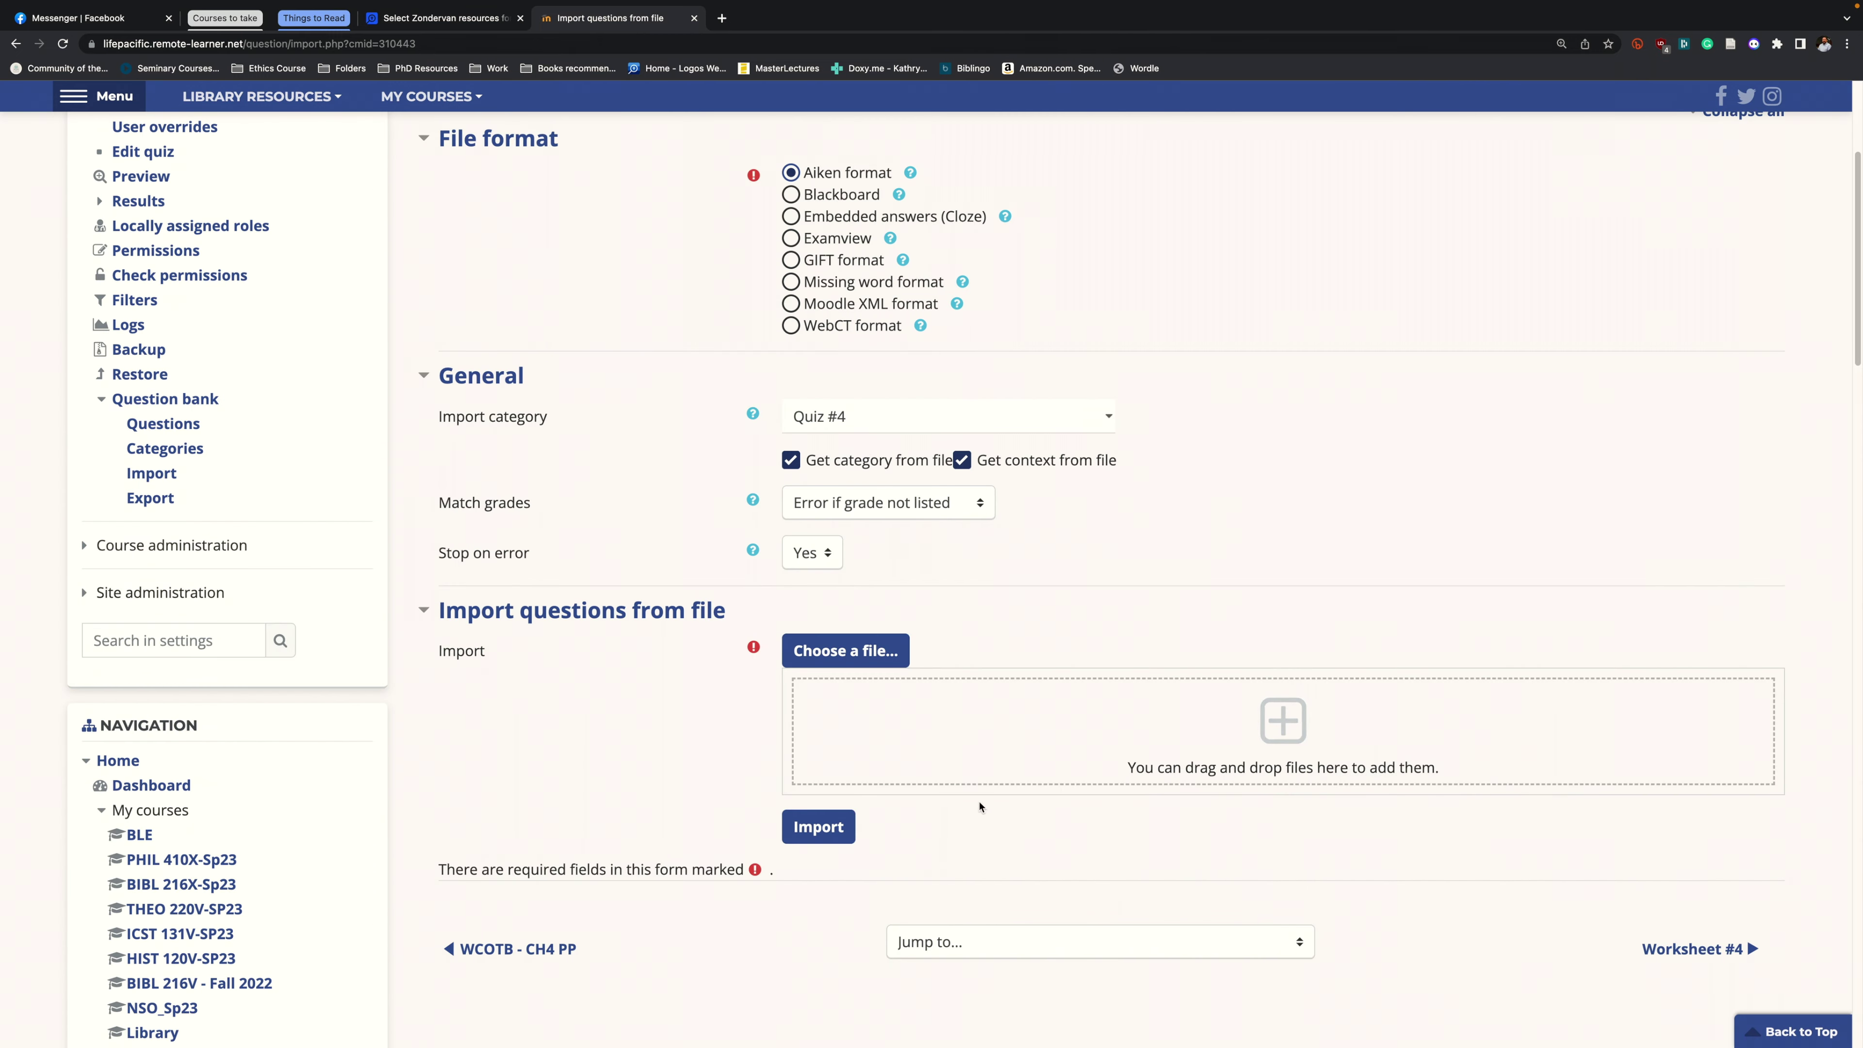
click(822, 558)
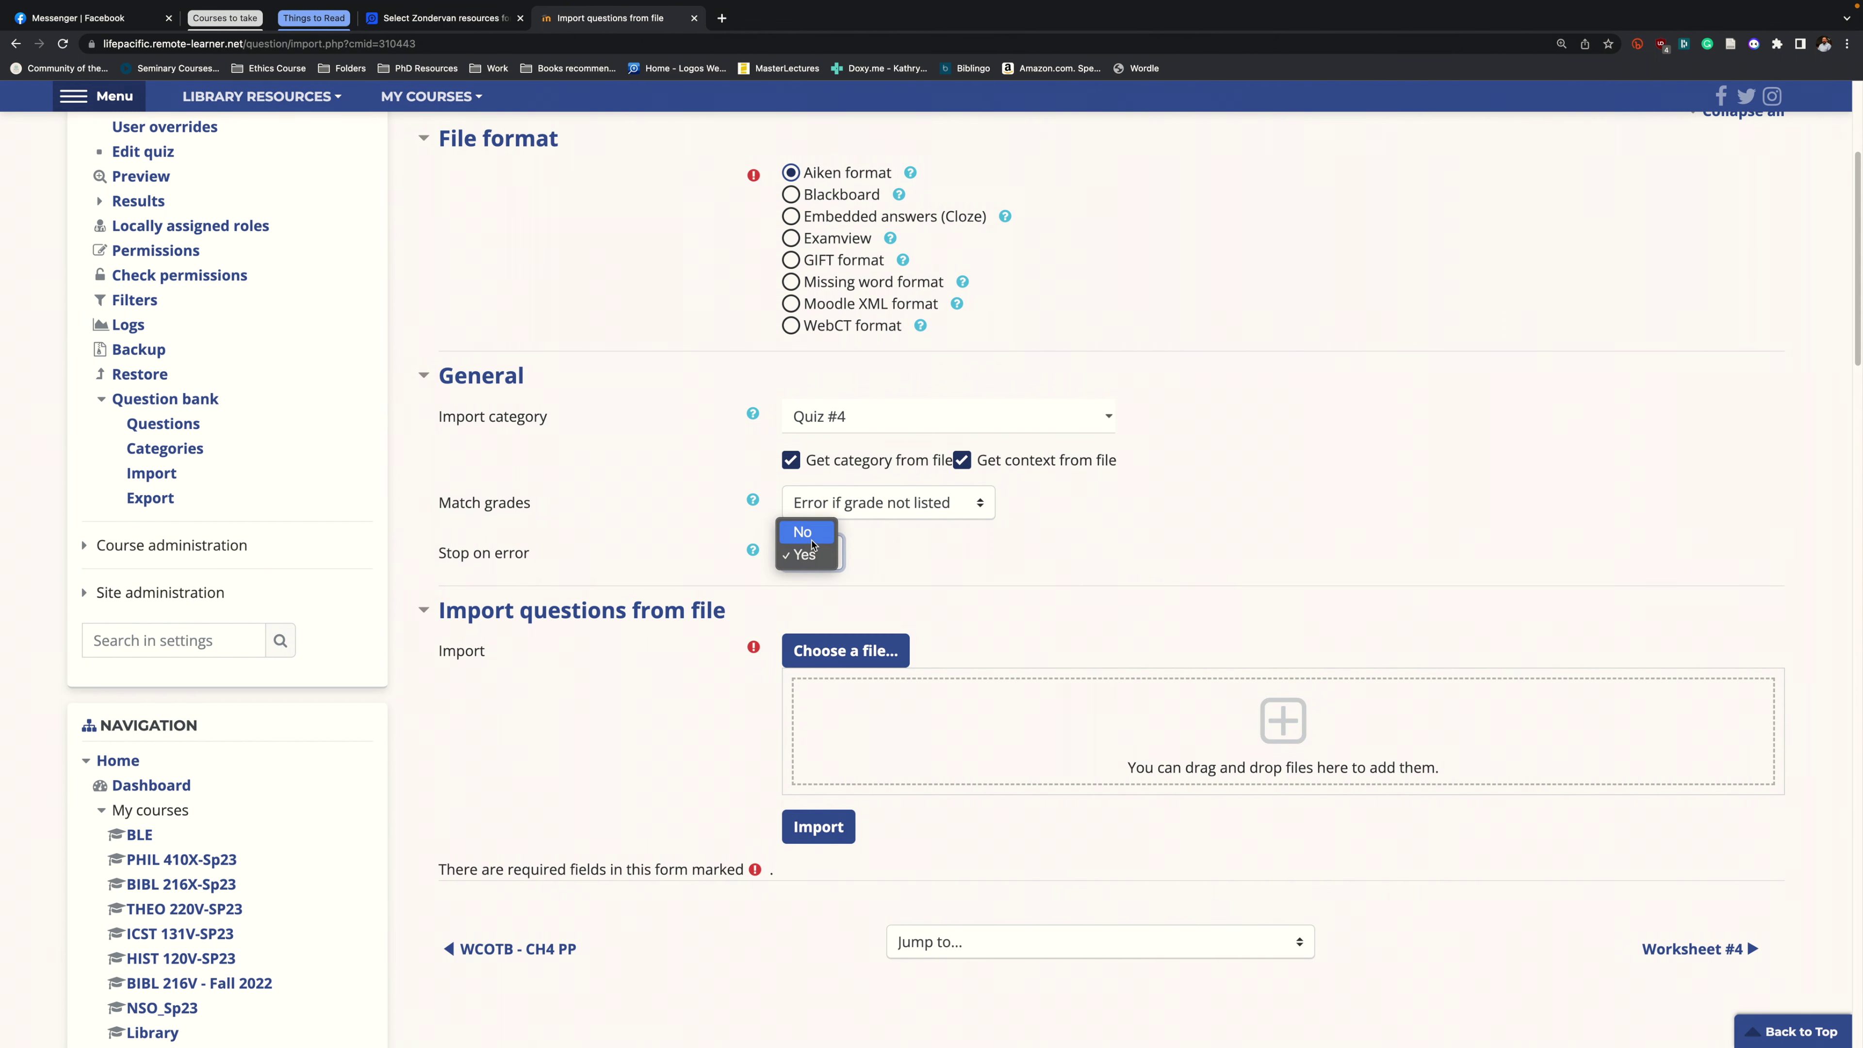
click(821, 557)
click(827, 559)
click(800, 539)
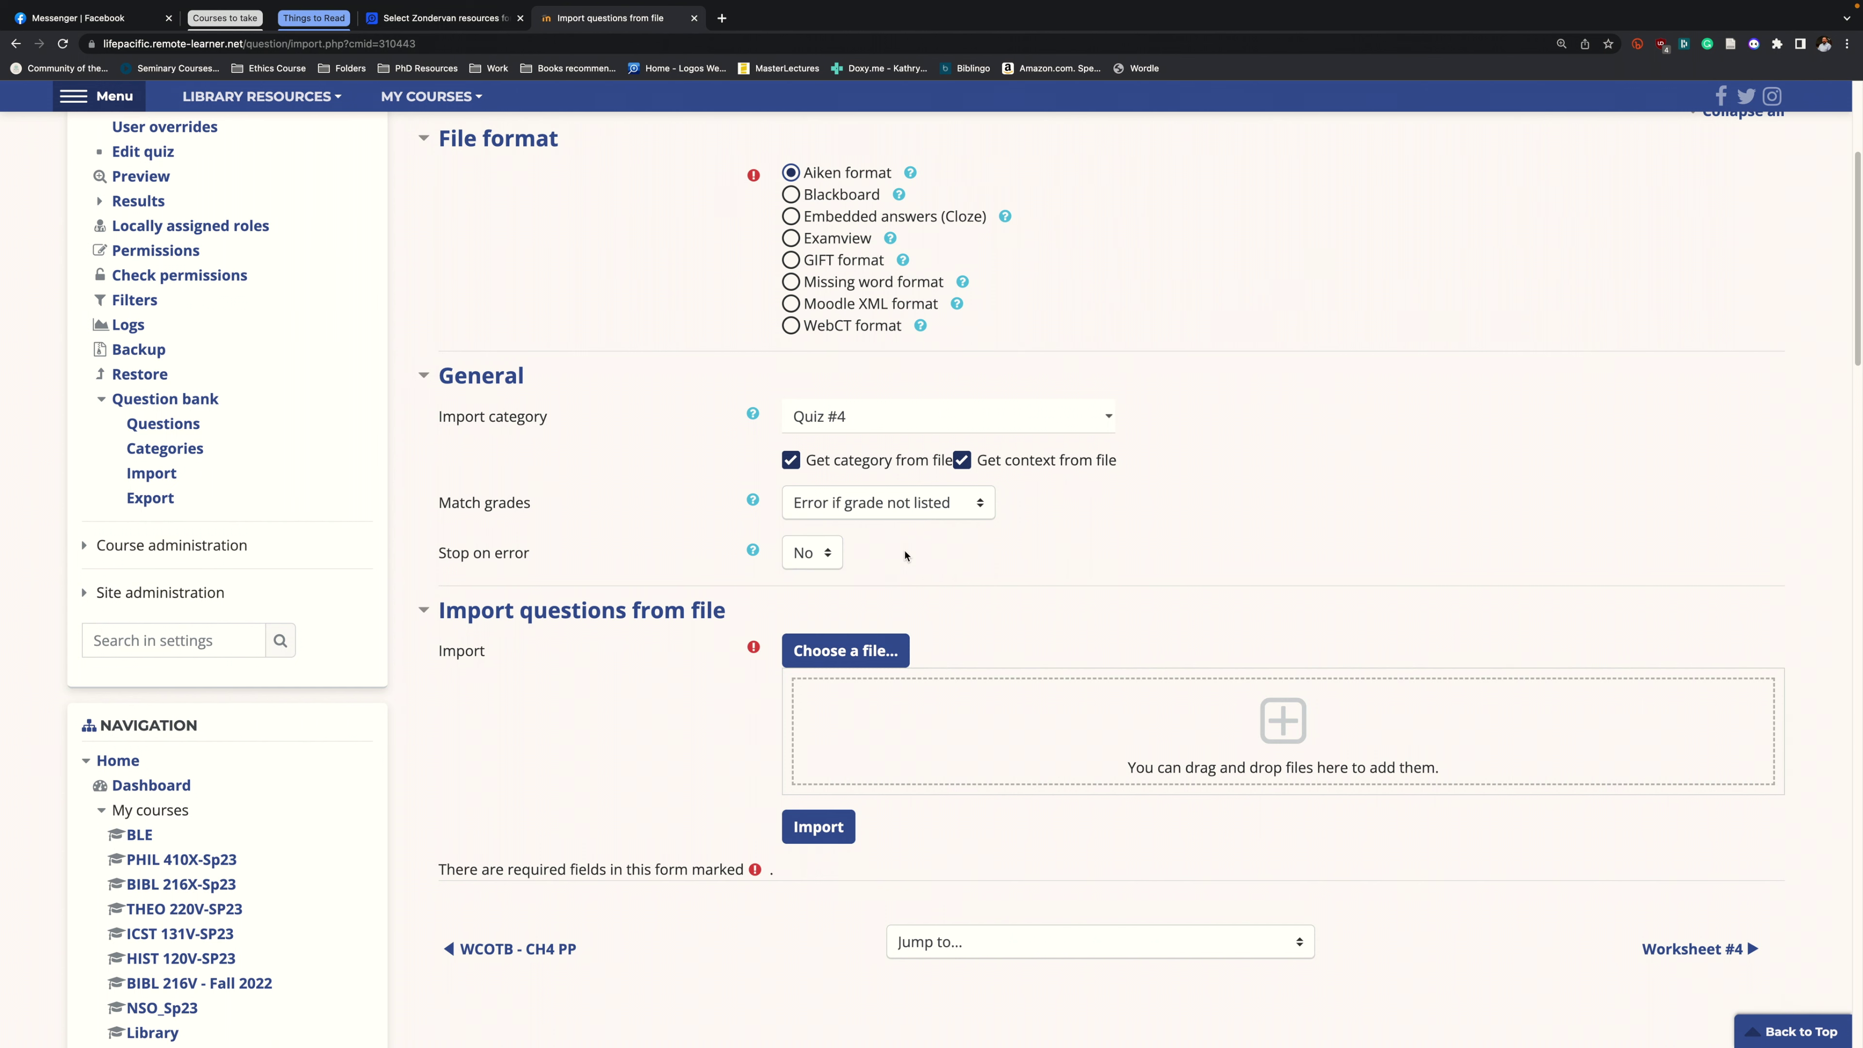
Upload the plain text Quiz #4 file from the Moodle Files folder as the import file, after checking its preview.
click(842, 659)
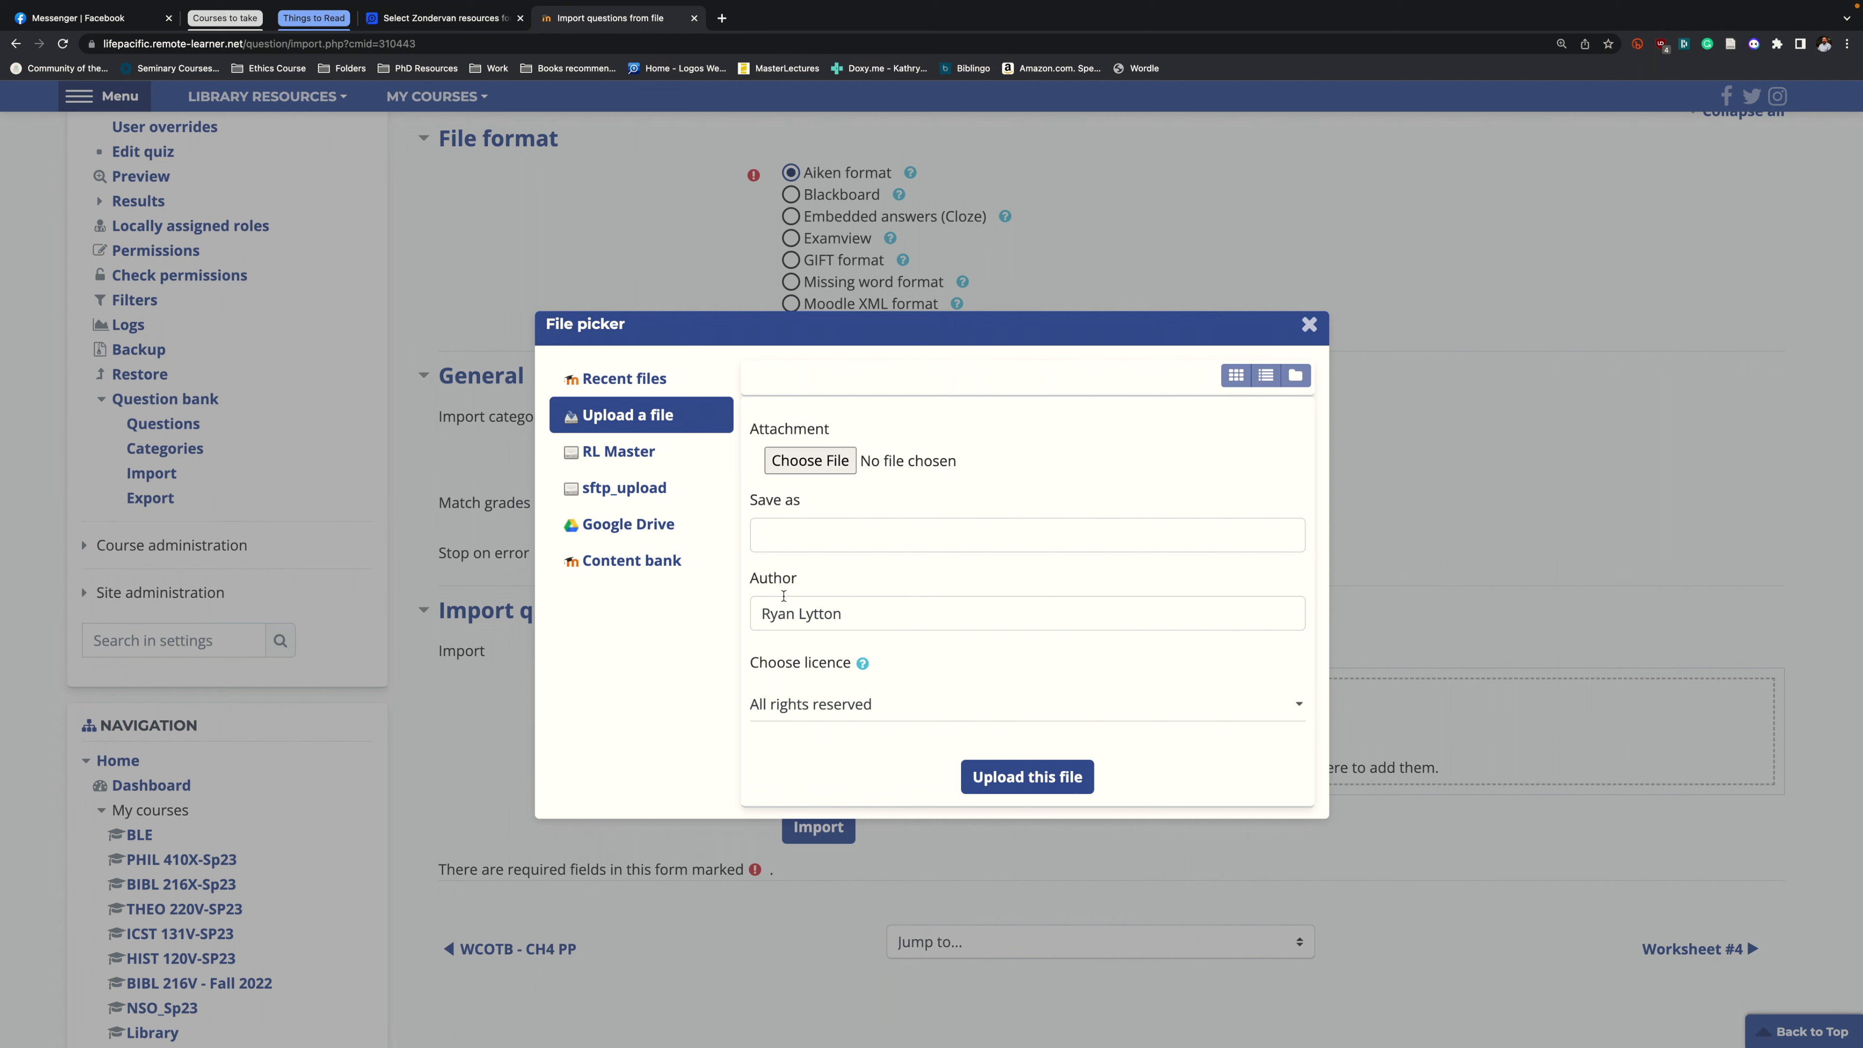
click(815, 463)
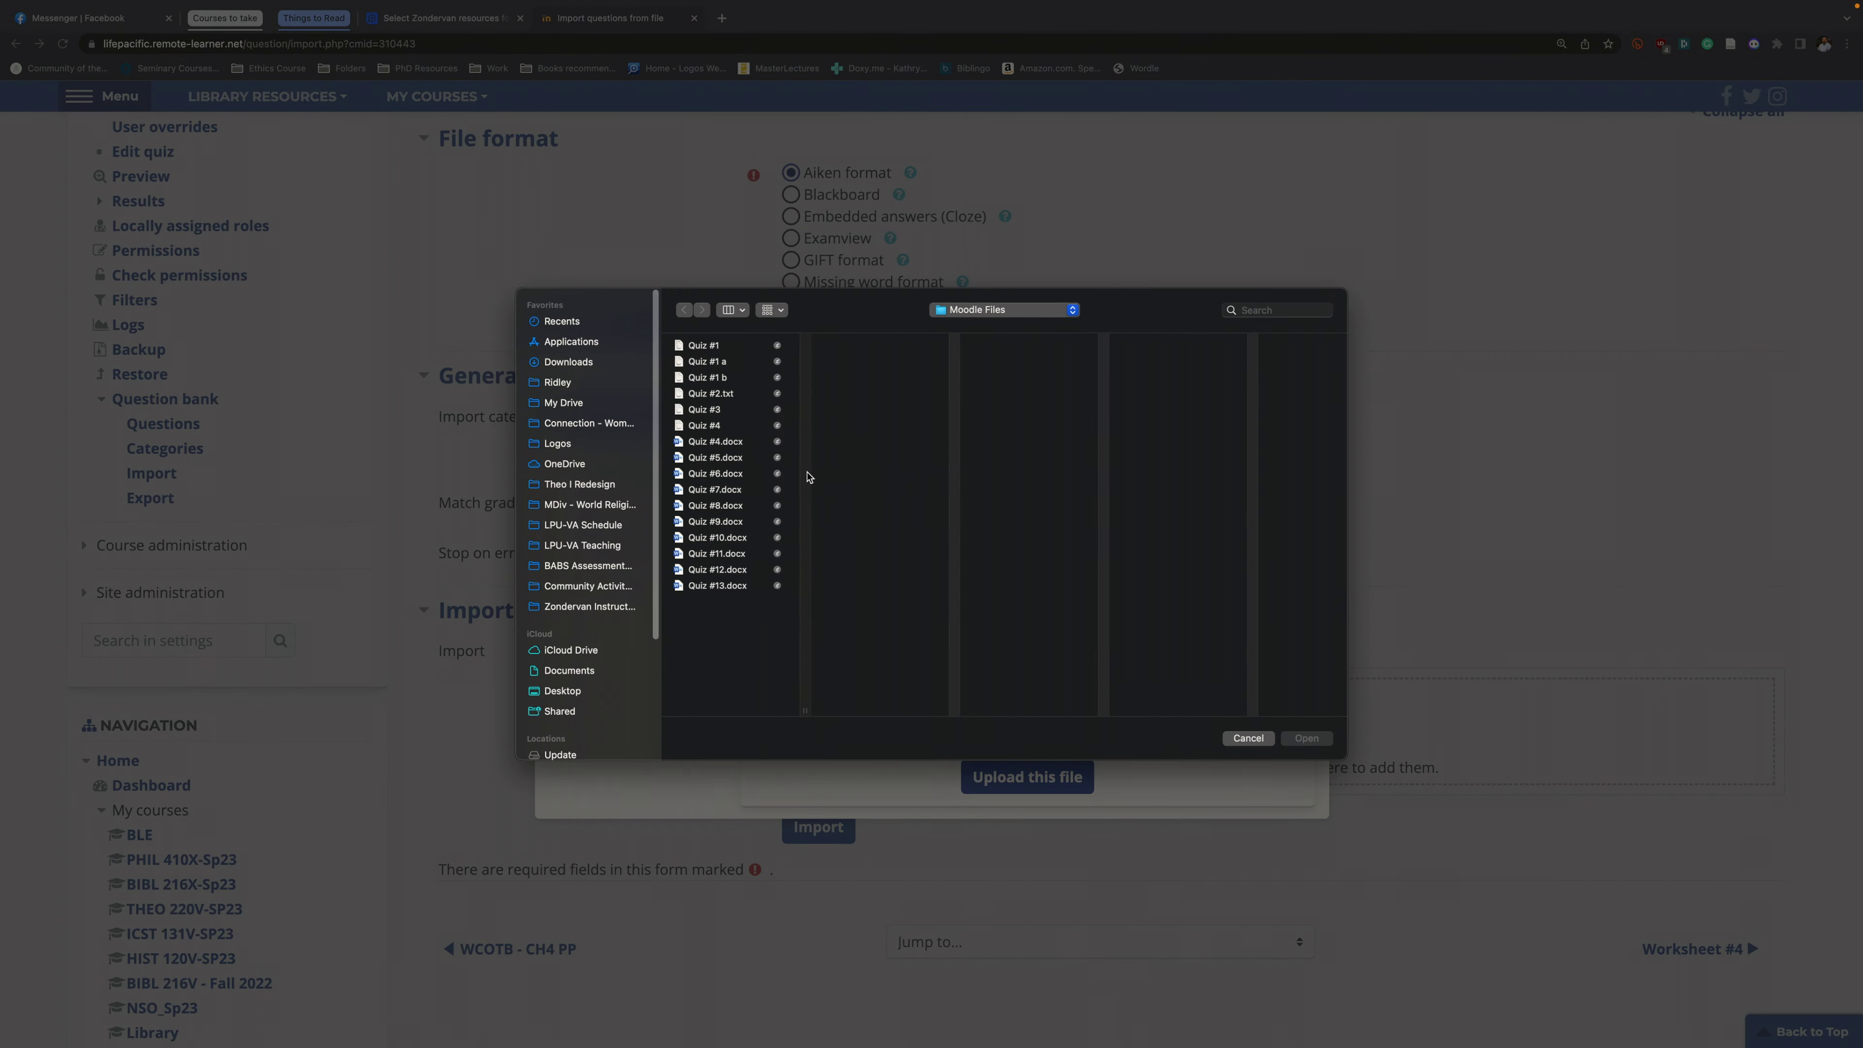
click(710, 427)
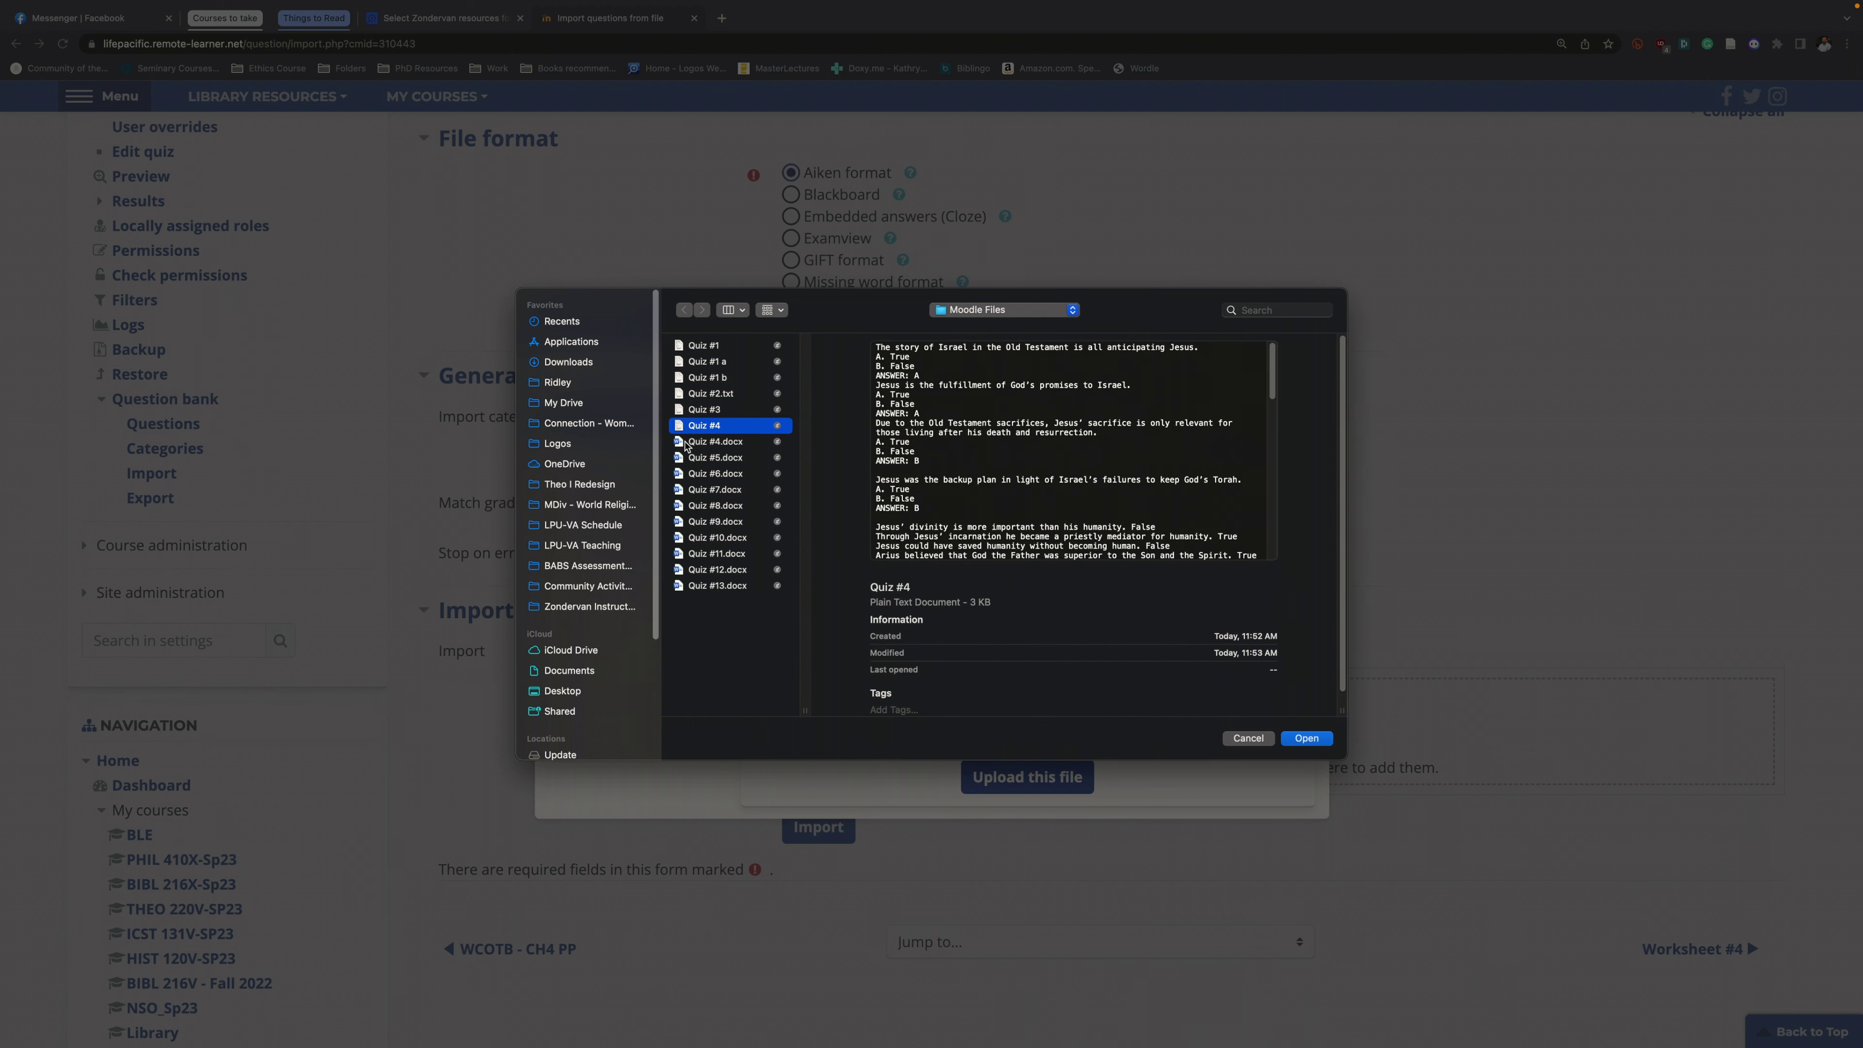
click(709, 442)
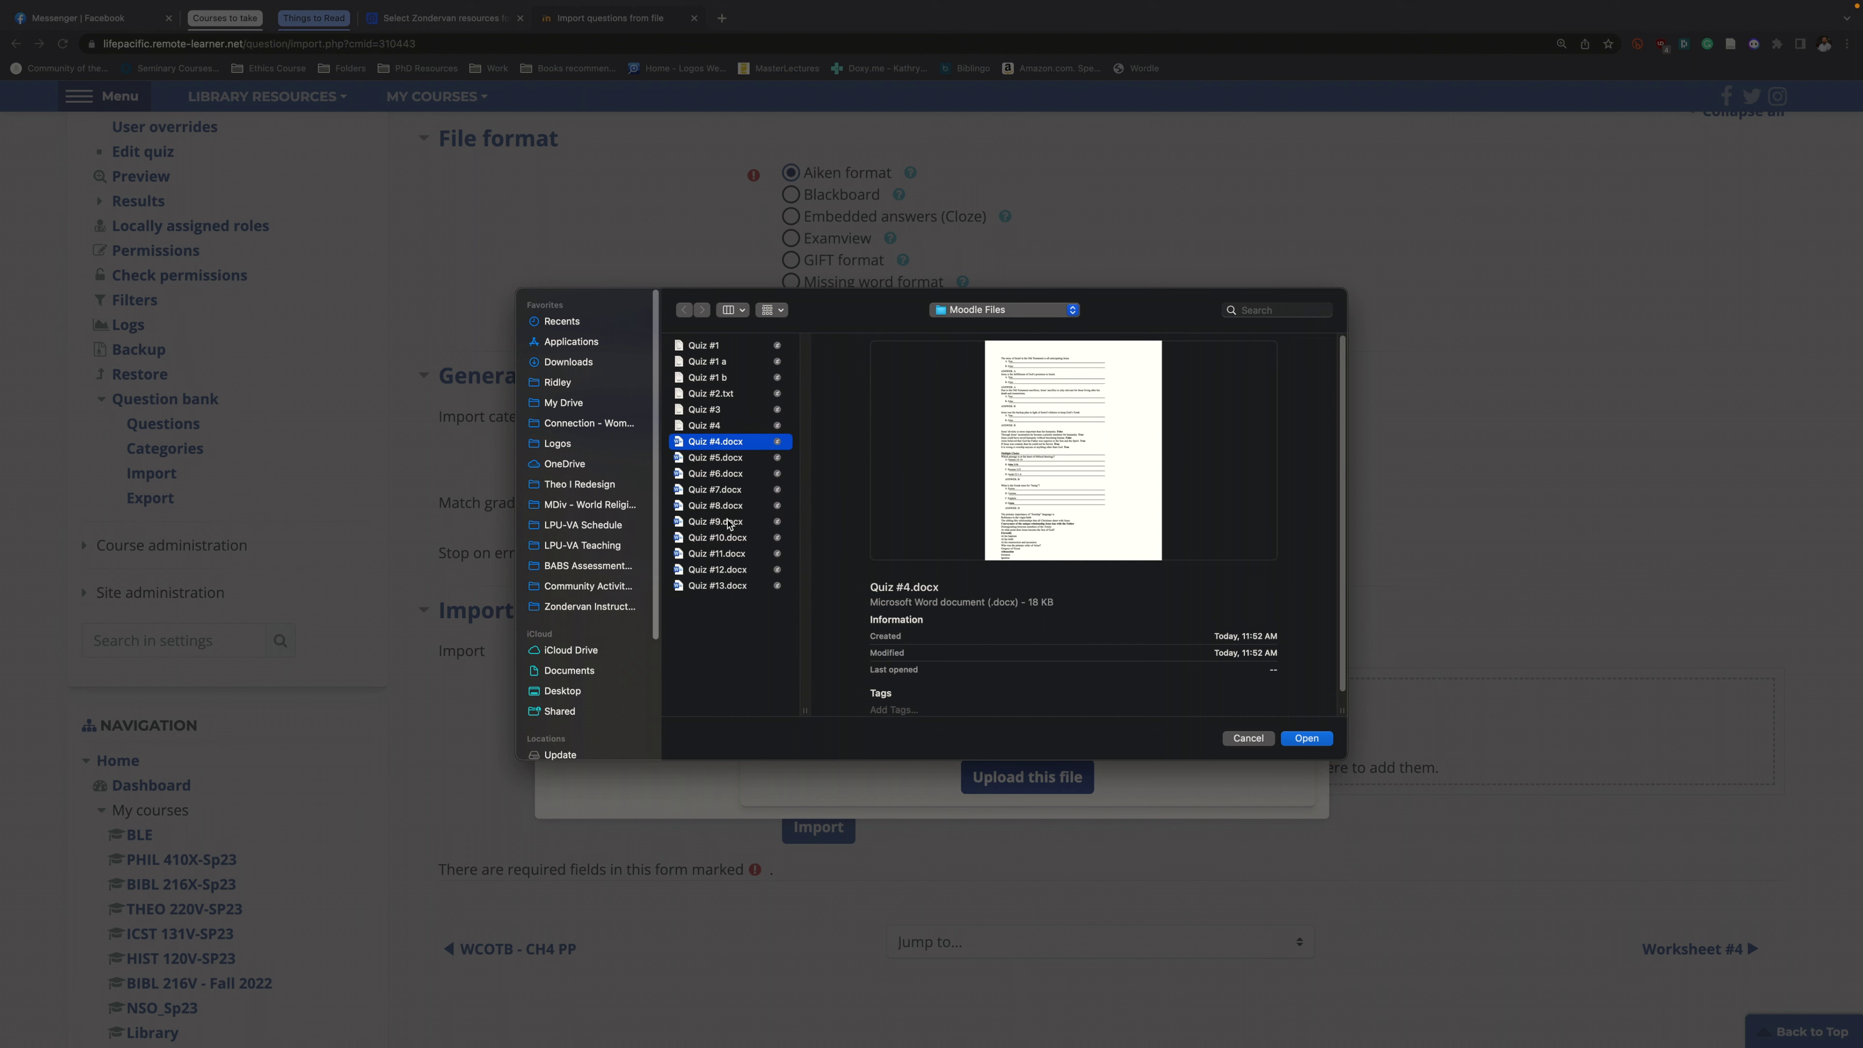
click(725, 427)
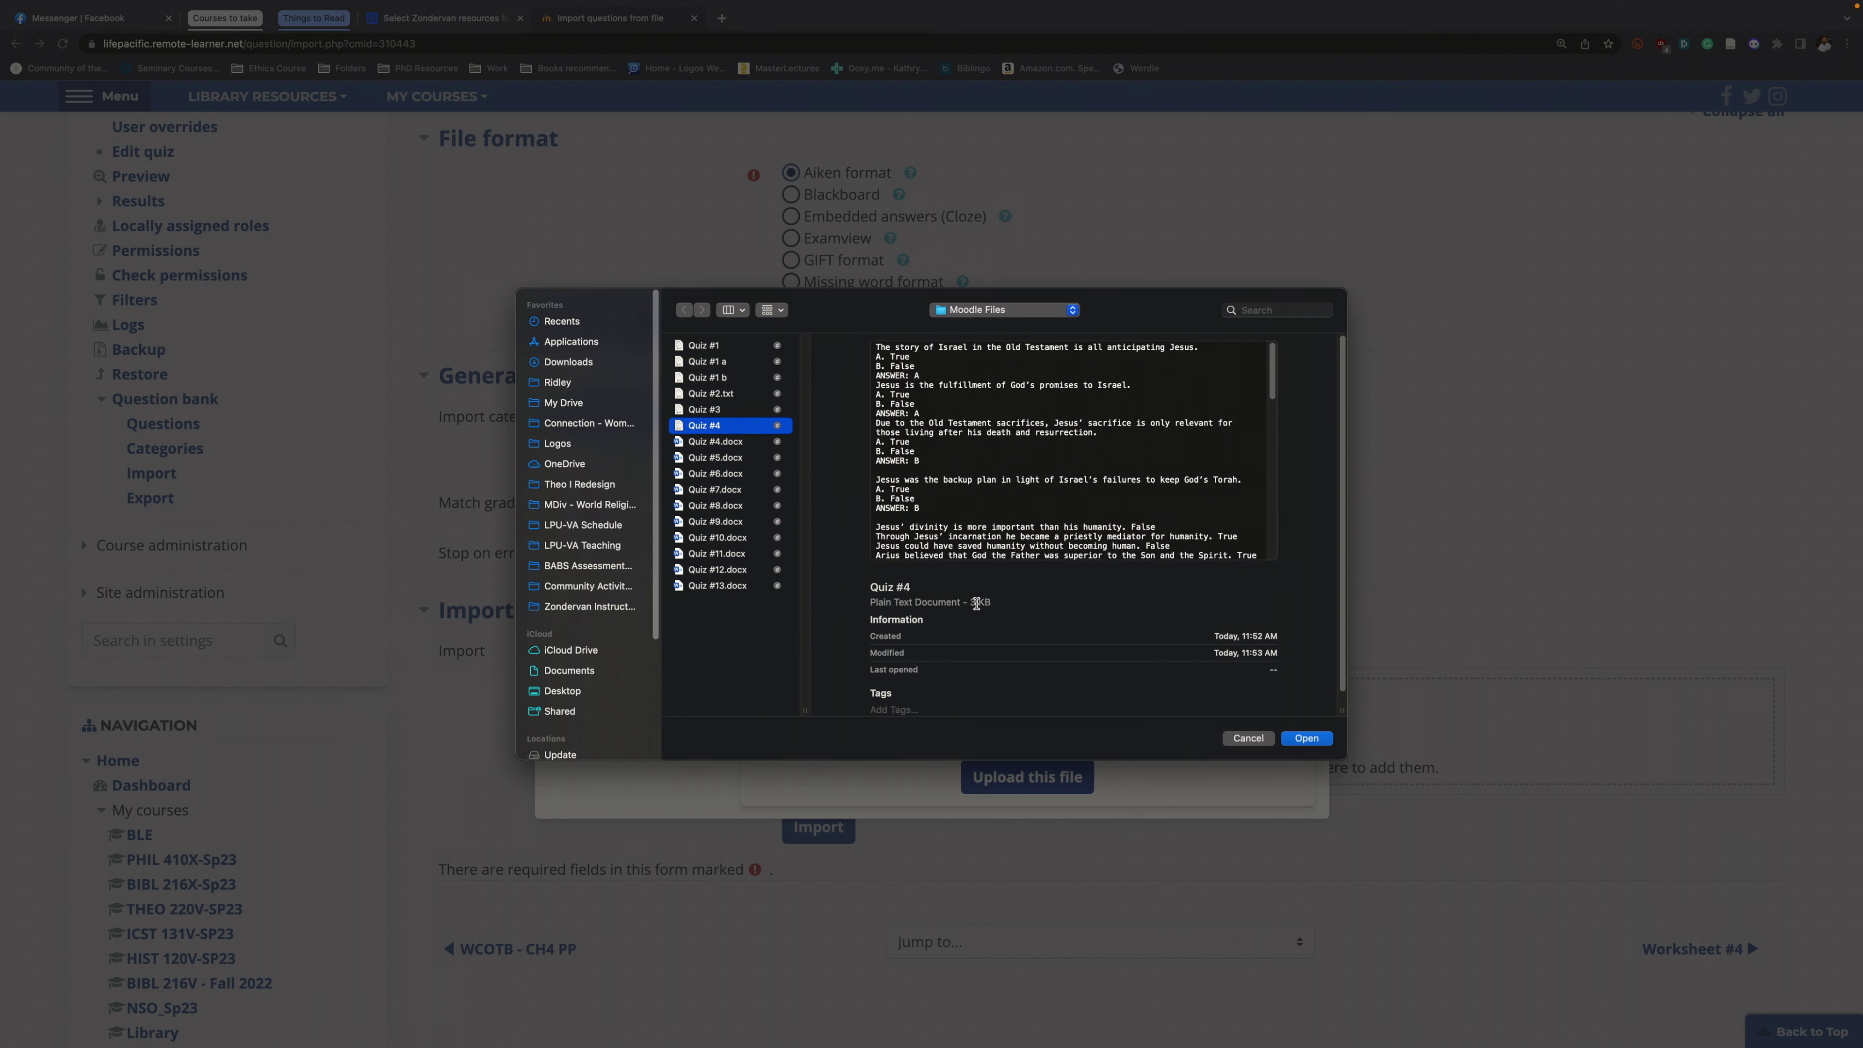
scroll(1015, 405, down, 5)
scroll(1019, 467, up, 5)
scroll(925, 513, down, 5)
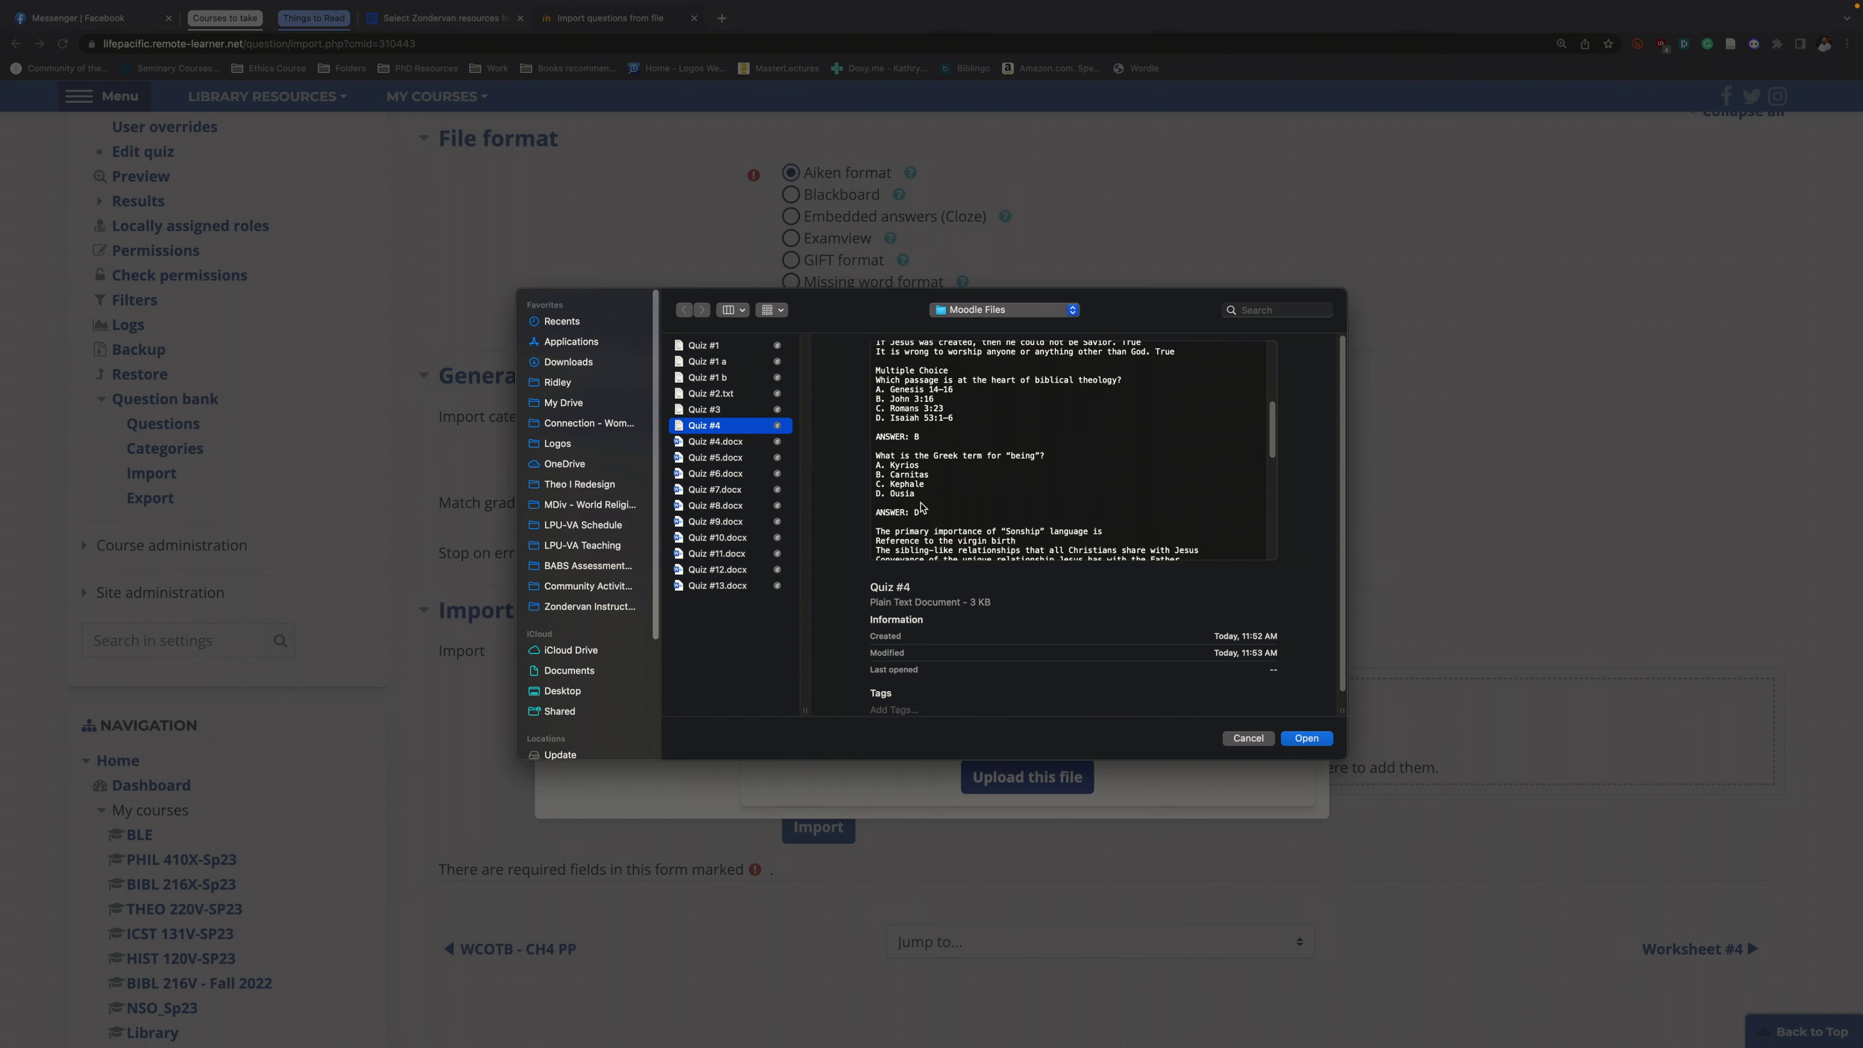
scroll(917, 527, up, 4)
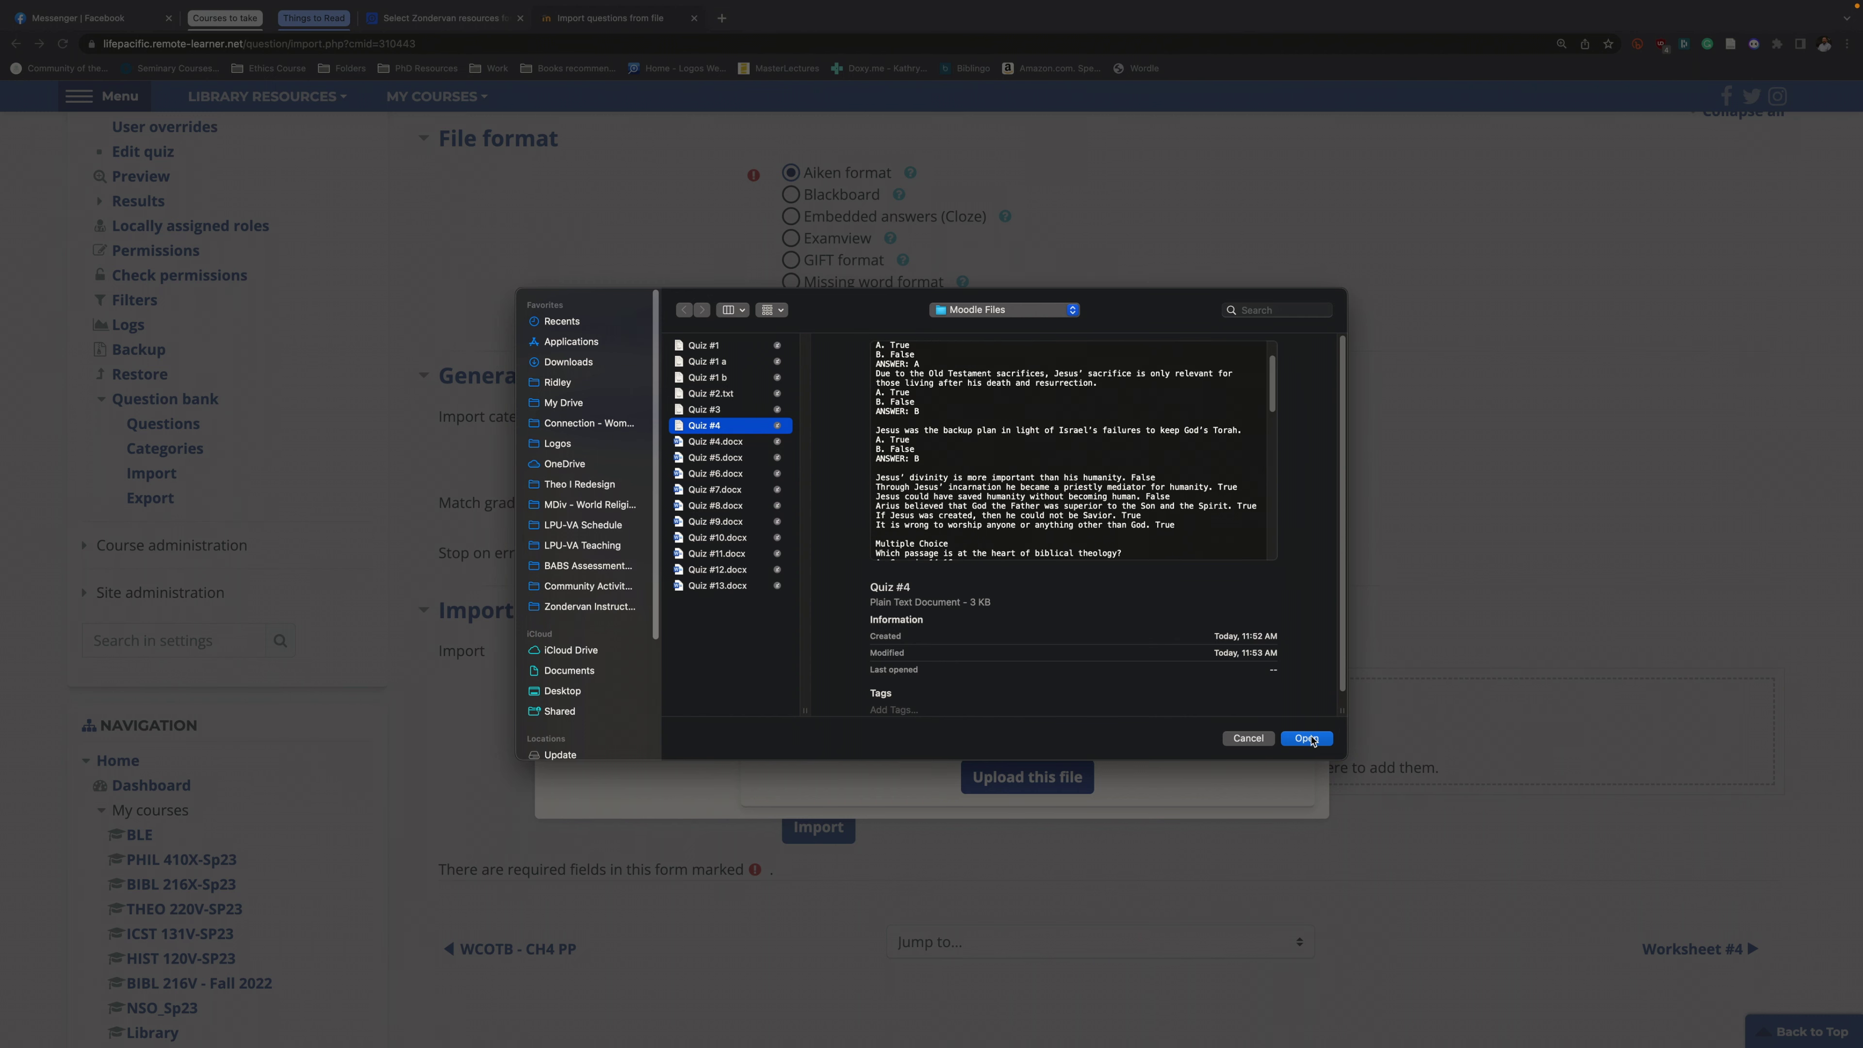
click(1307, 739)
click(978, 771)
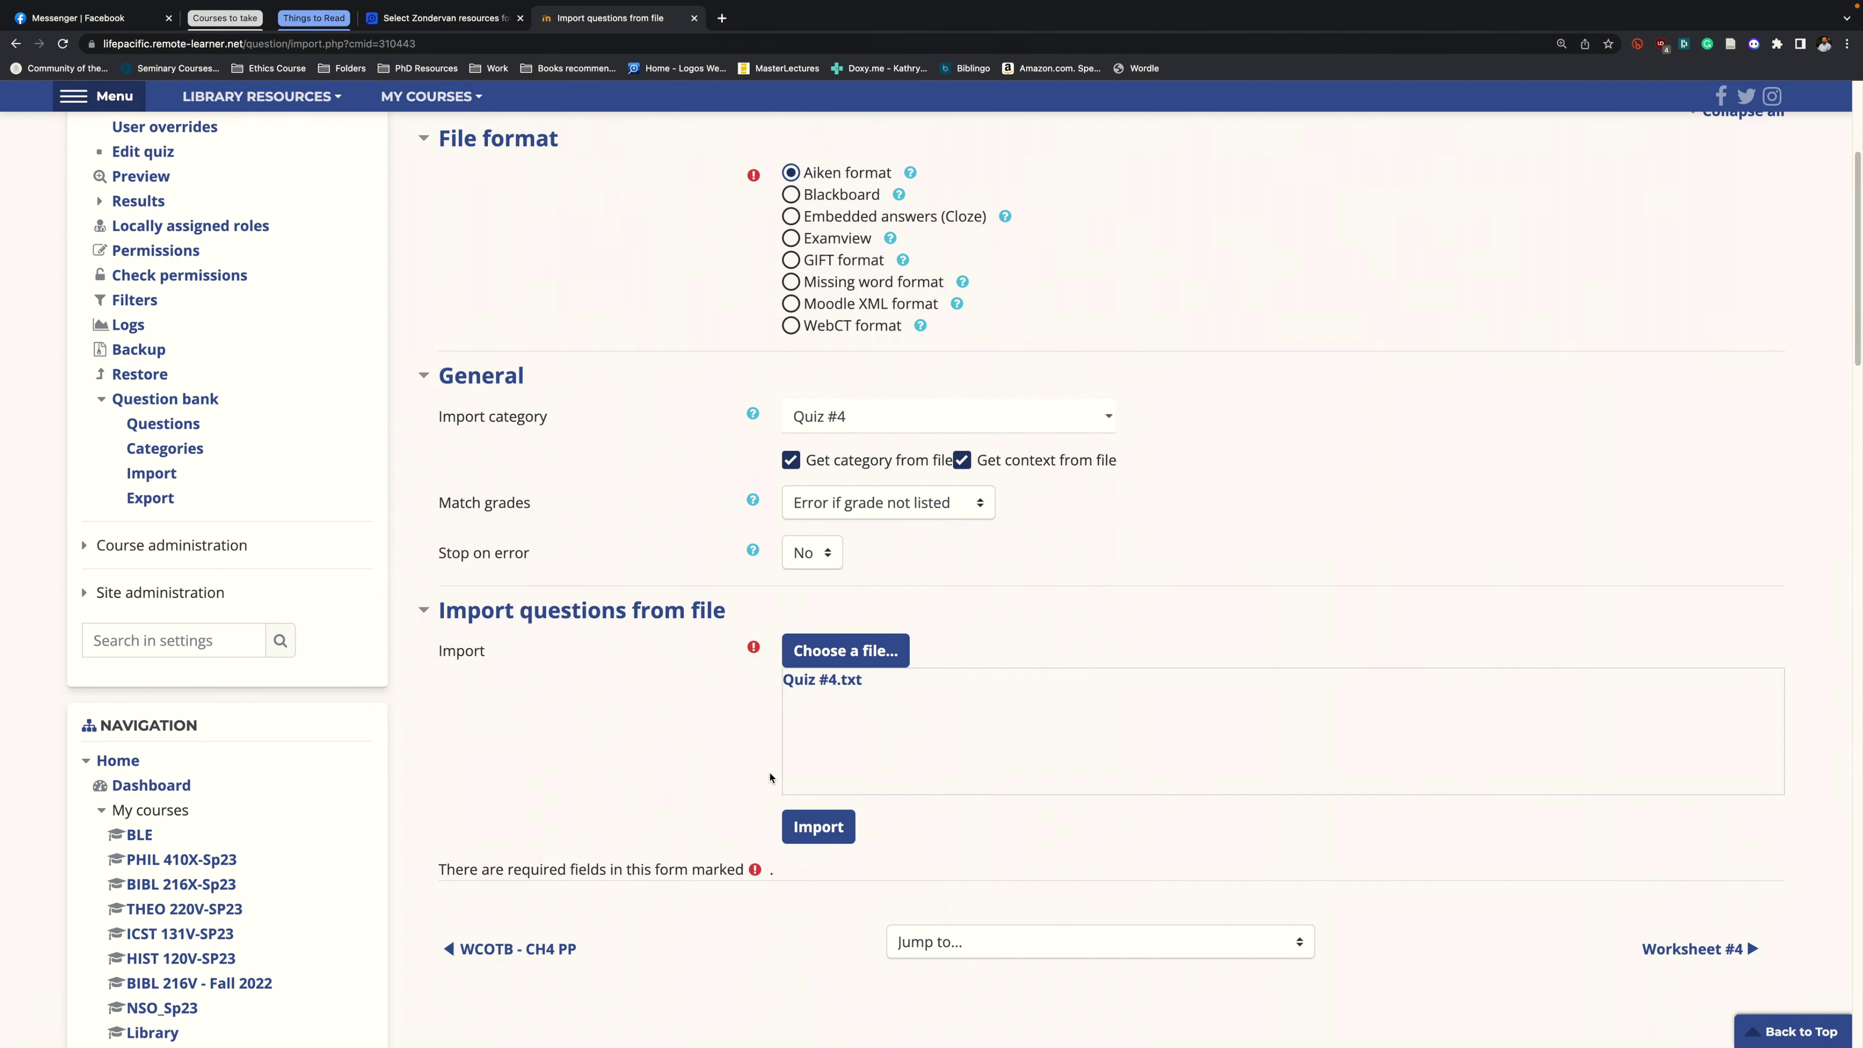
Import the questions from the uploaded file, review the import report, and continue to the question bank.
click(819, 826)
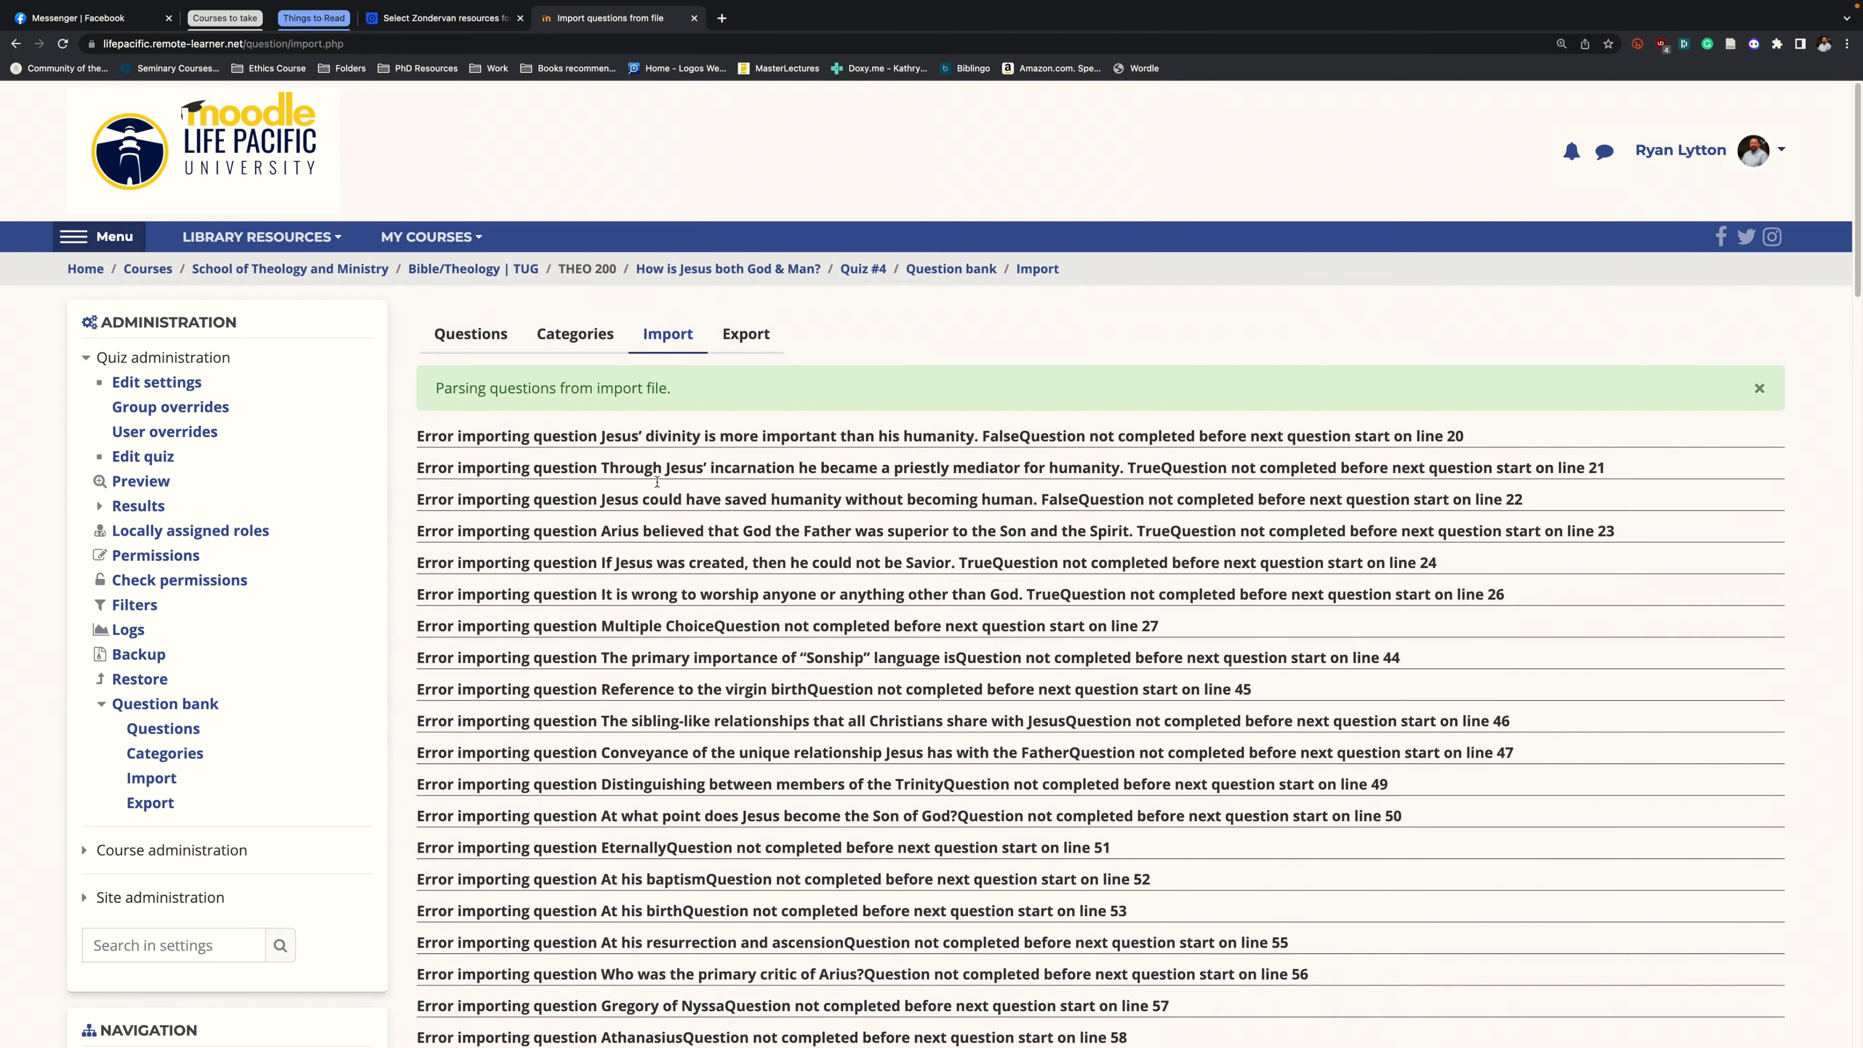
drag(449, 386, 632, 388)
click(447, 388)
scroll(986, 622, down, 20)
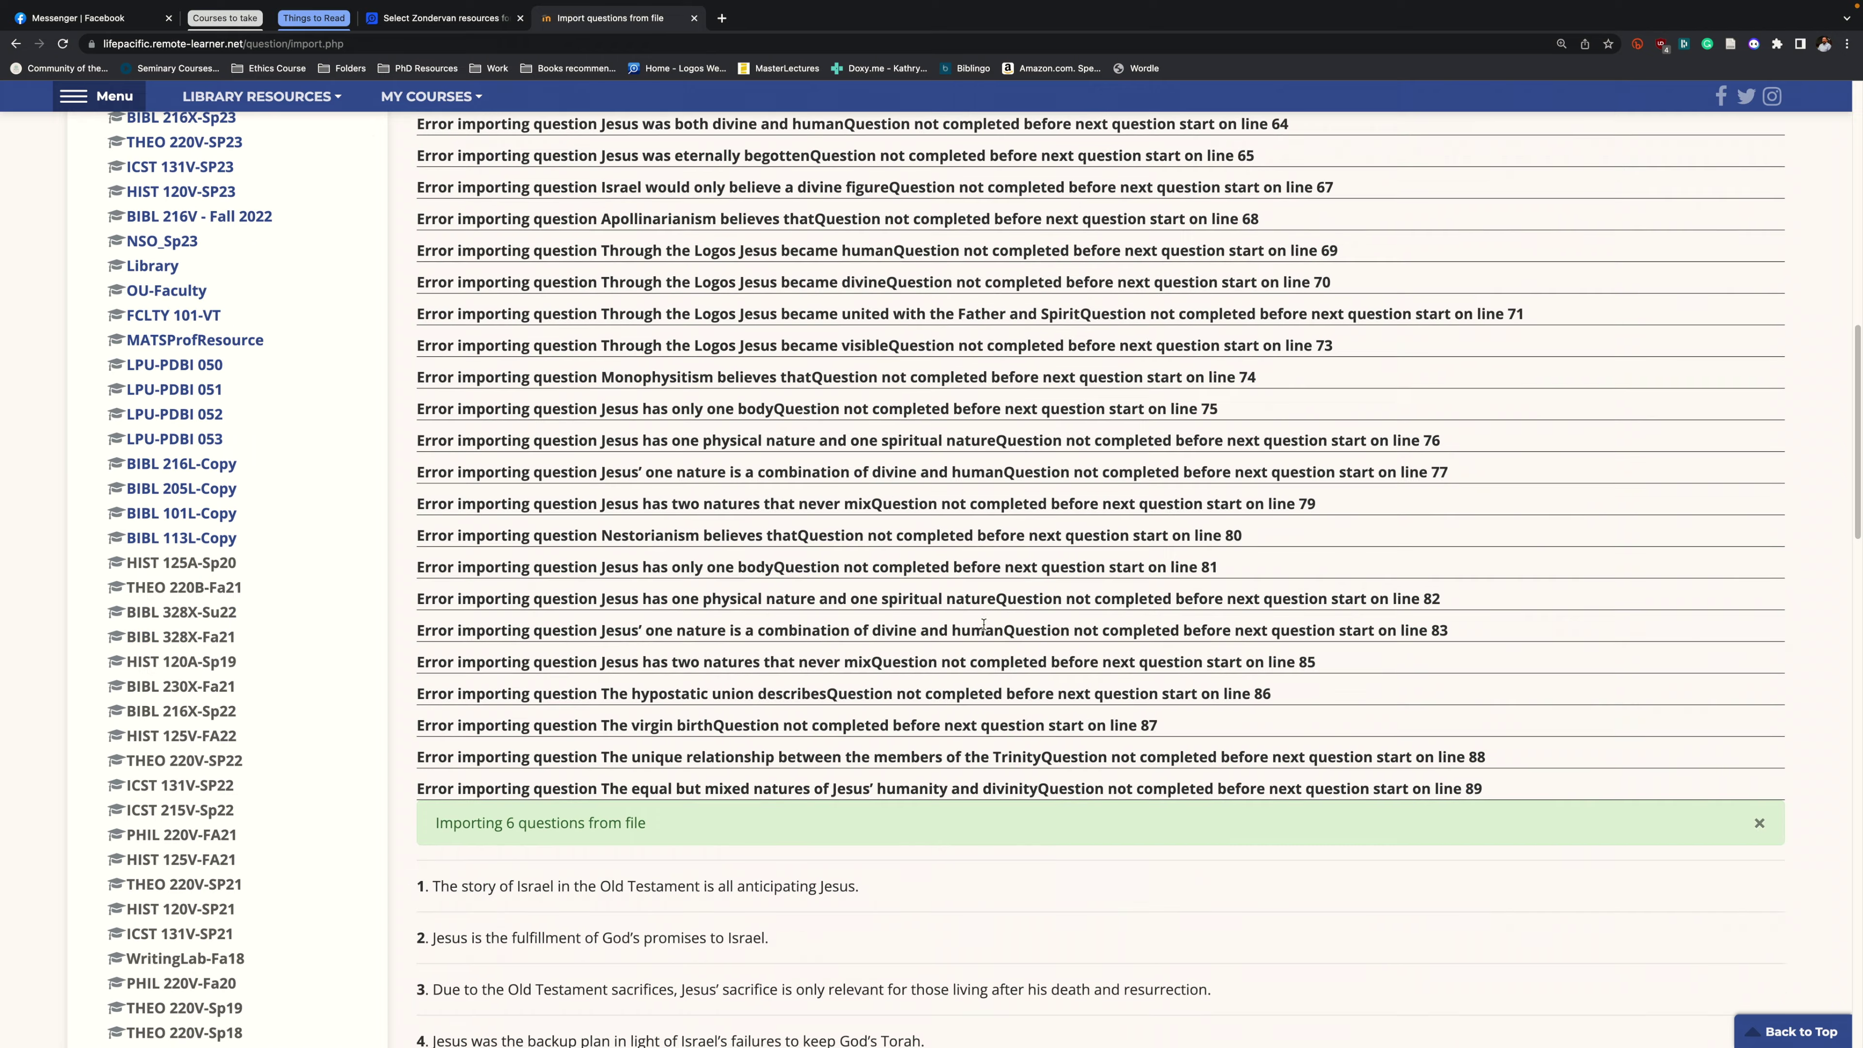
scroll(904, 603, down, 3)
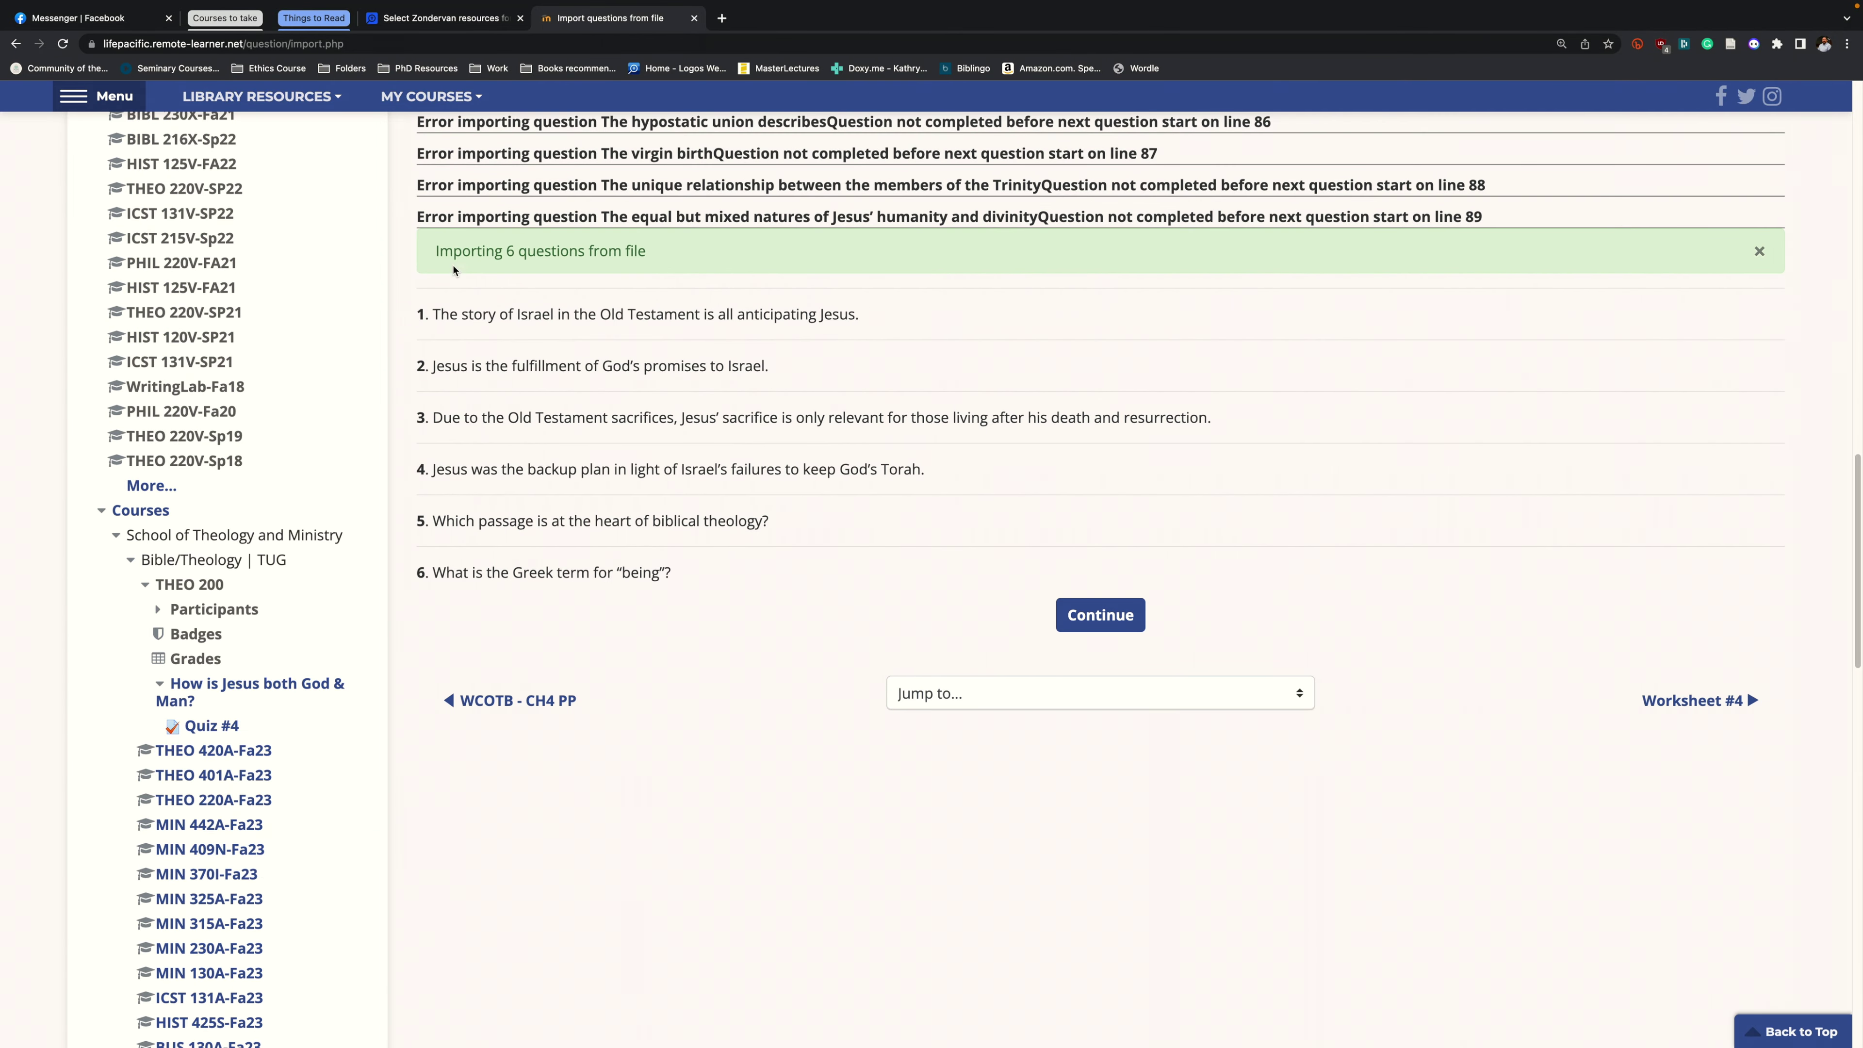
drag(439, 249, 647, 250)
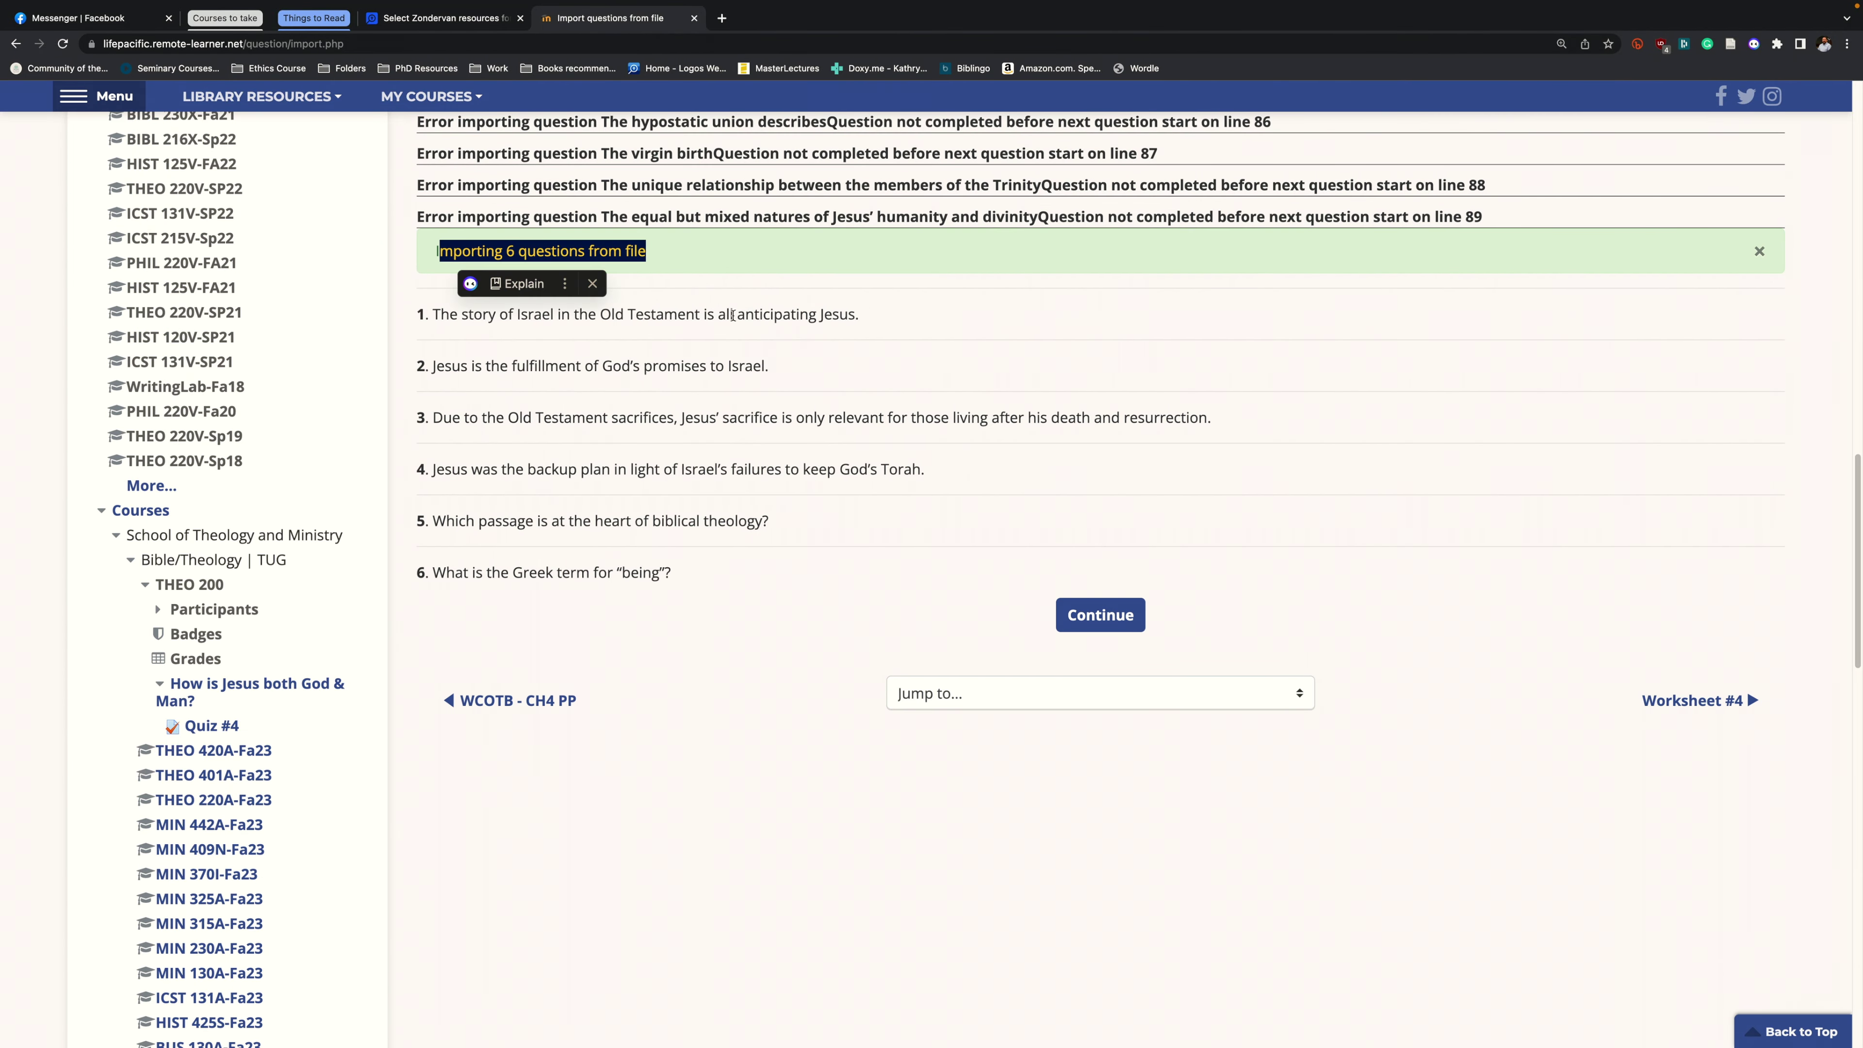
click(676, 263)
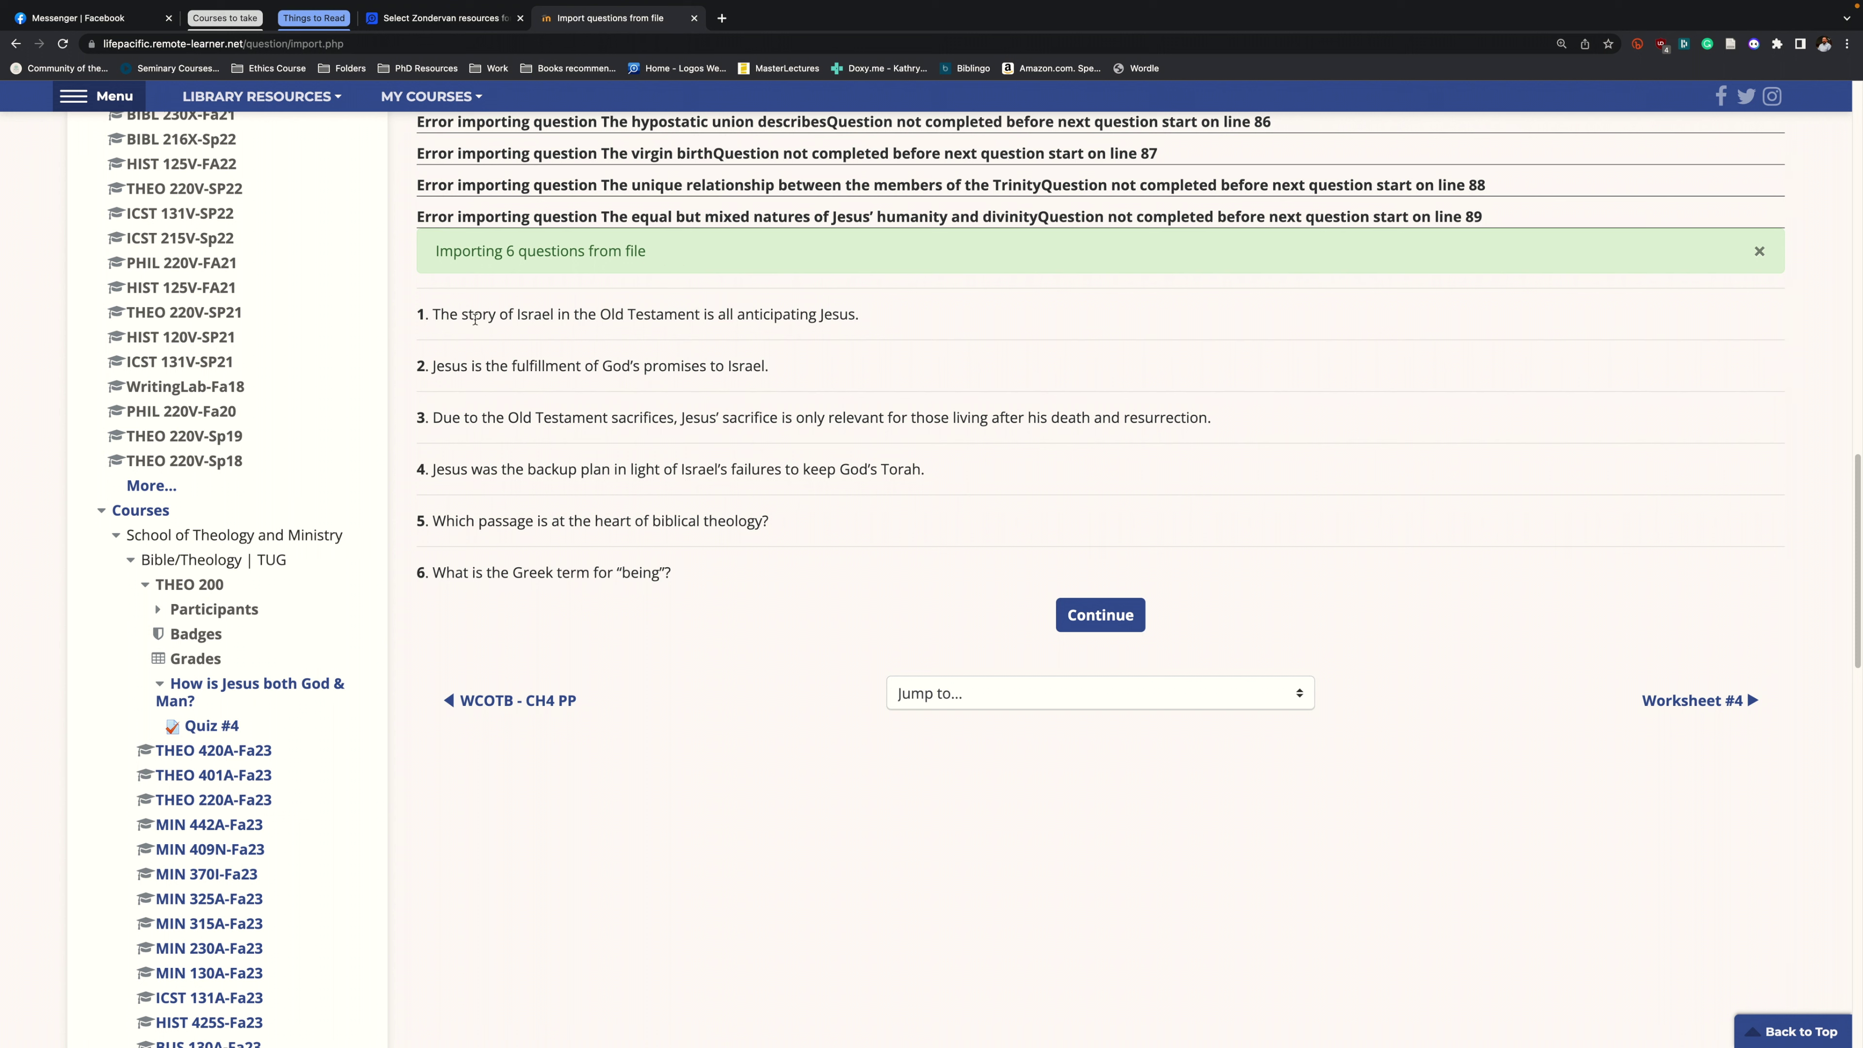
drag(433, 314, 618, 594)
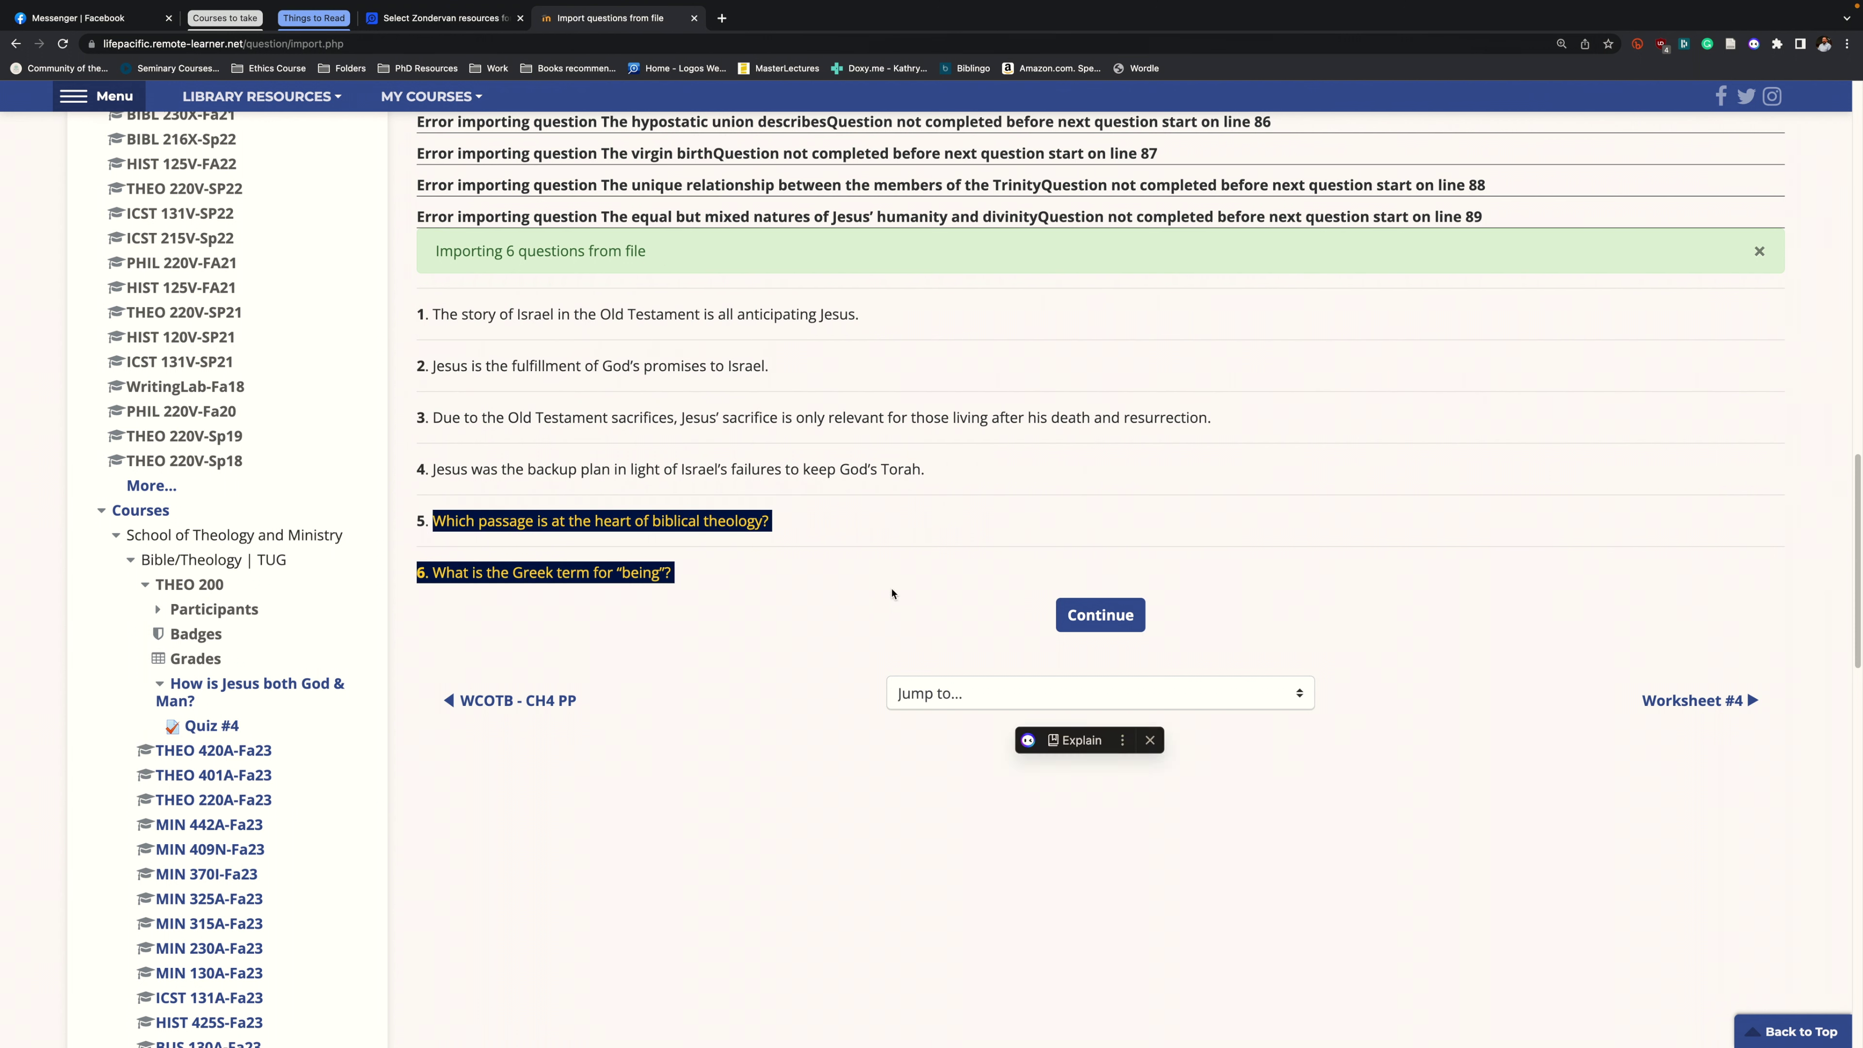
click(881, 610)
click(1086, 620)
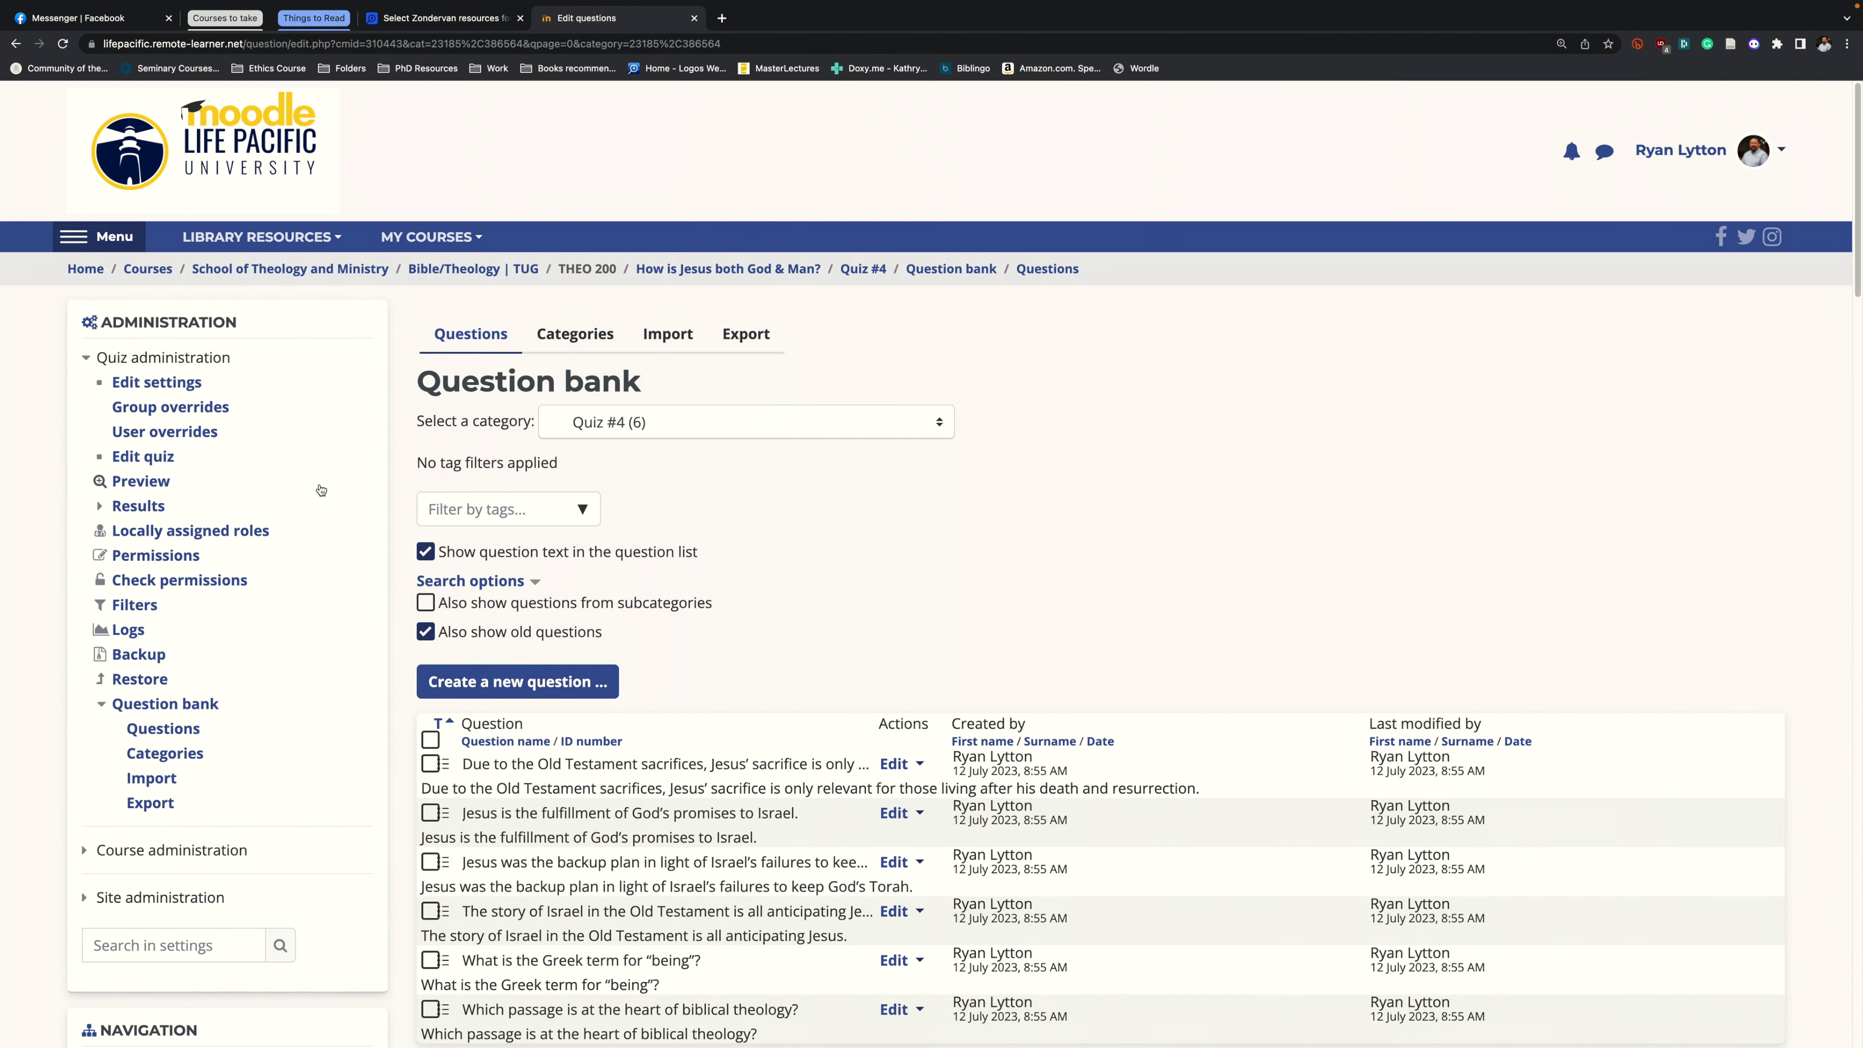
Open Quiz #4 for editing, start adding random questions, and choose Quiz #3 as their existing category.
click(150, 458)
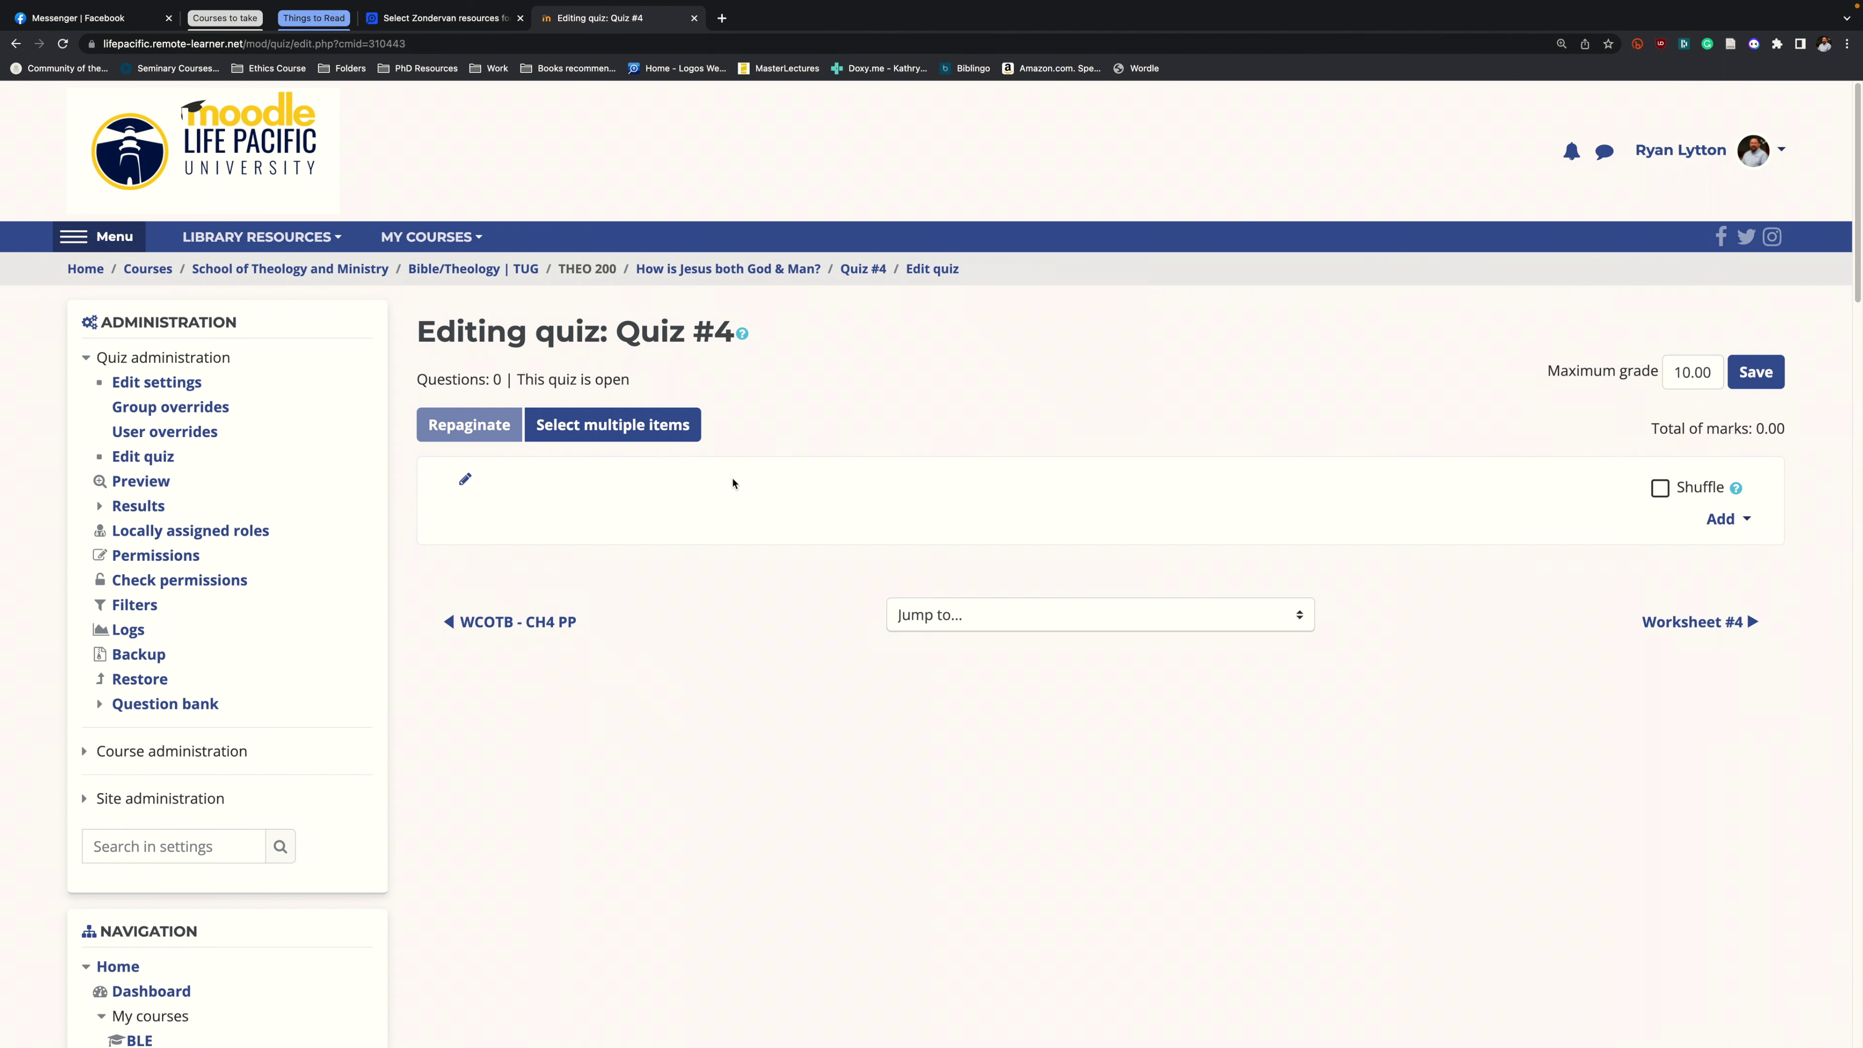
click(1743, 523)
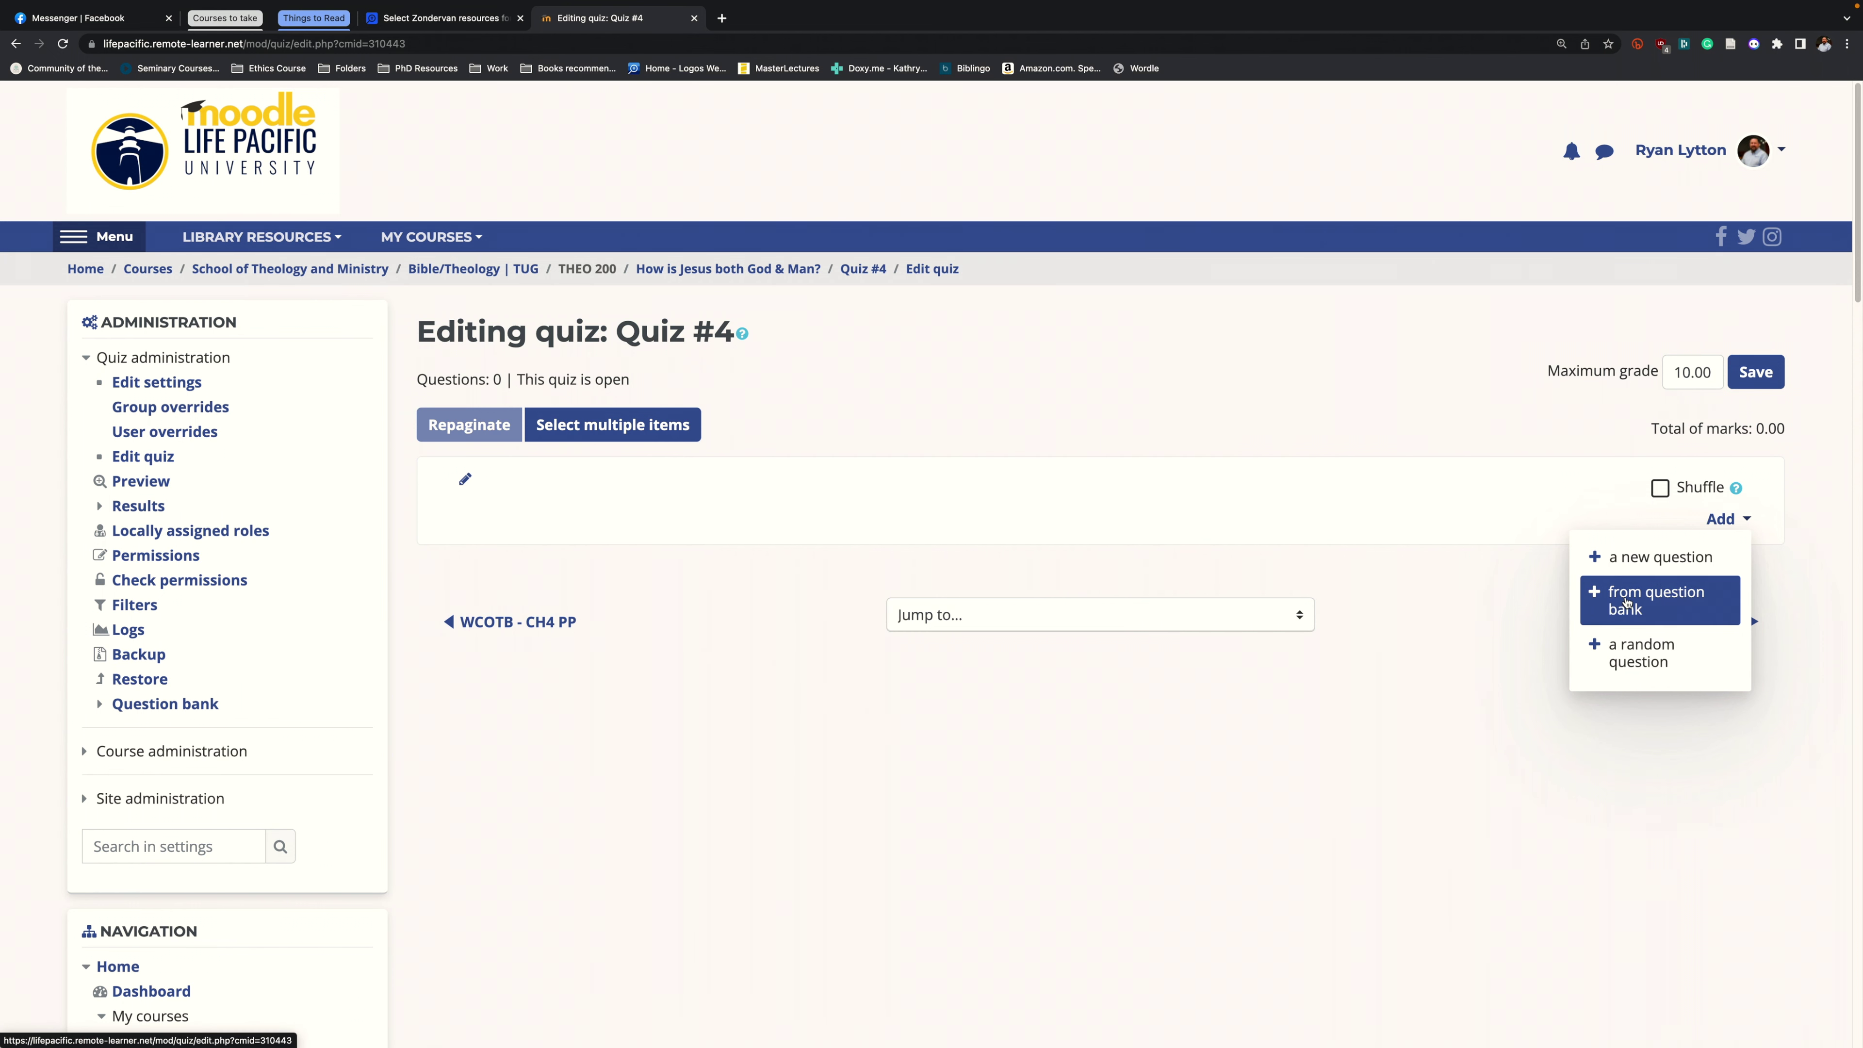
click(1635, 665)
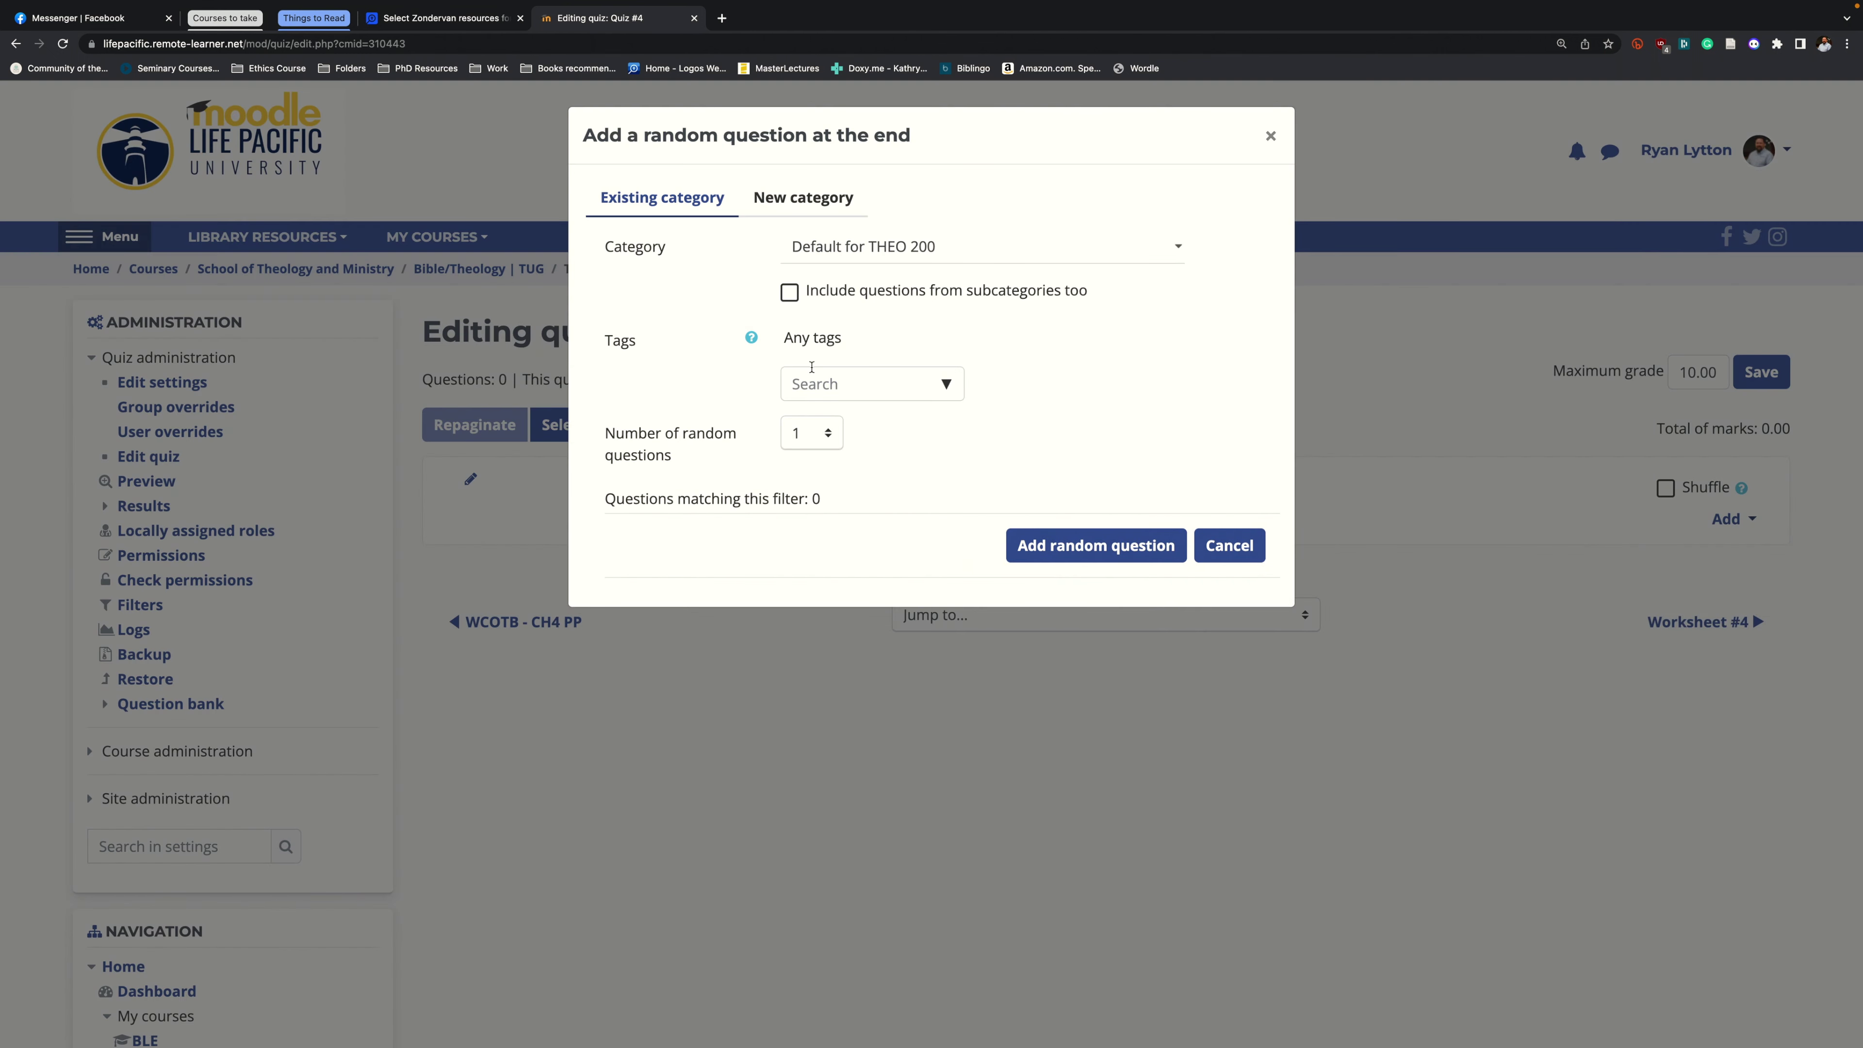
click(882, 250)
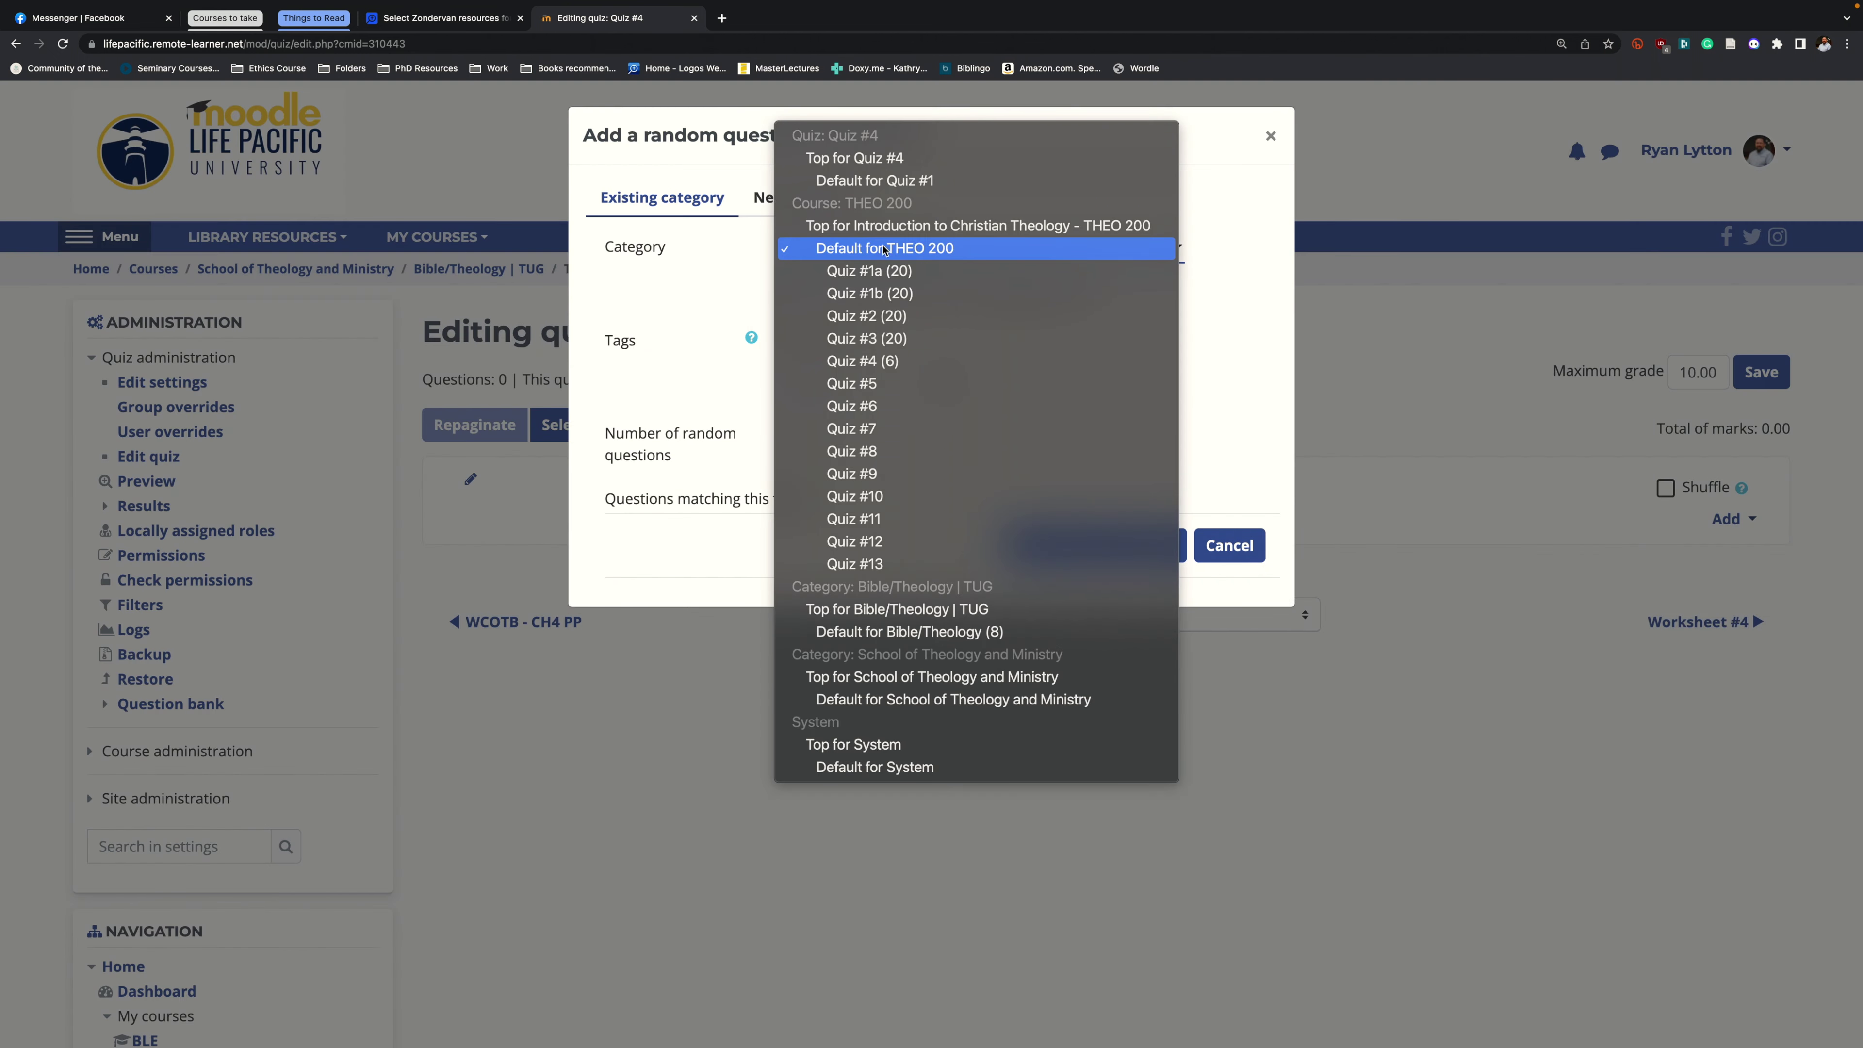
click(887, 362)
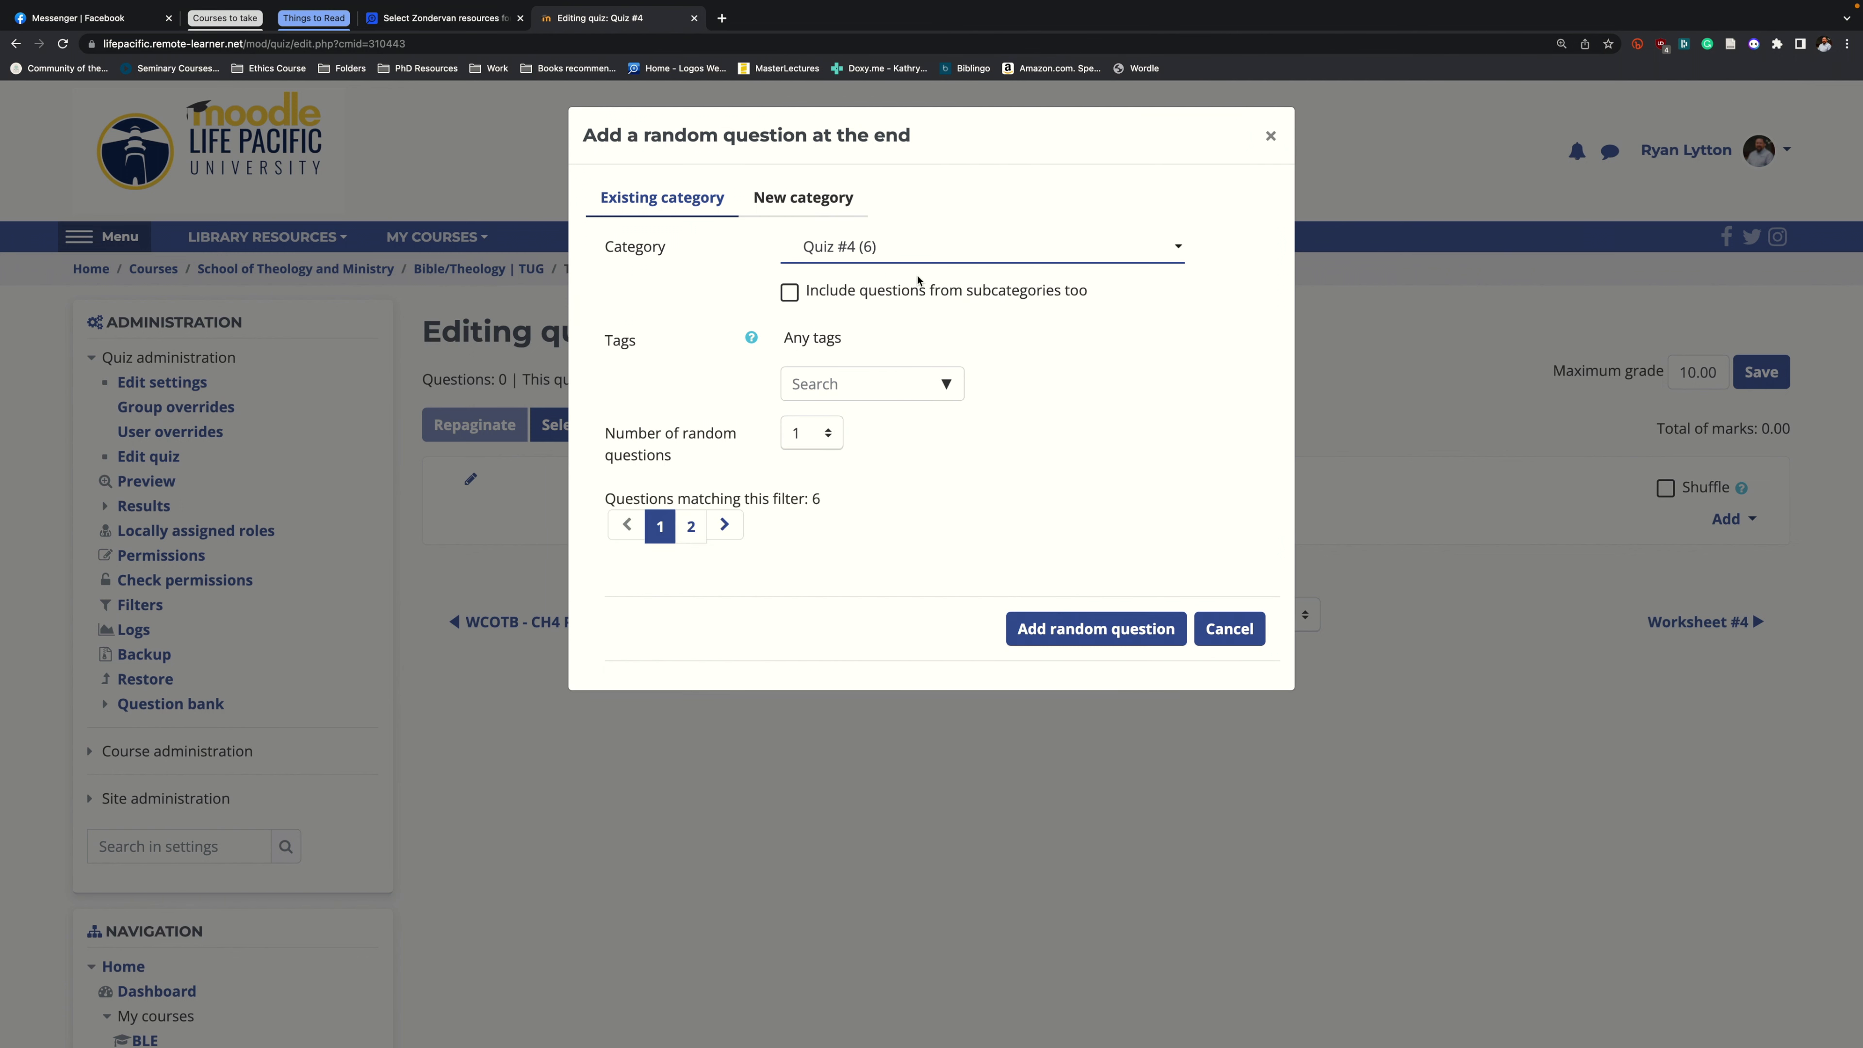
click(917, 251)
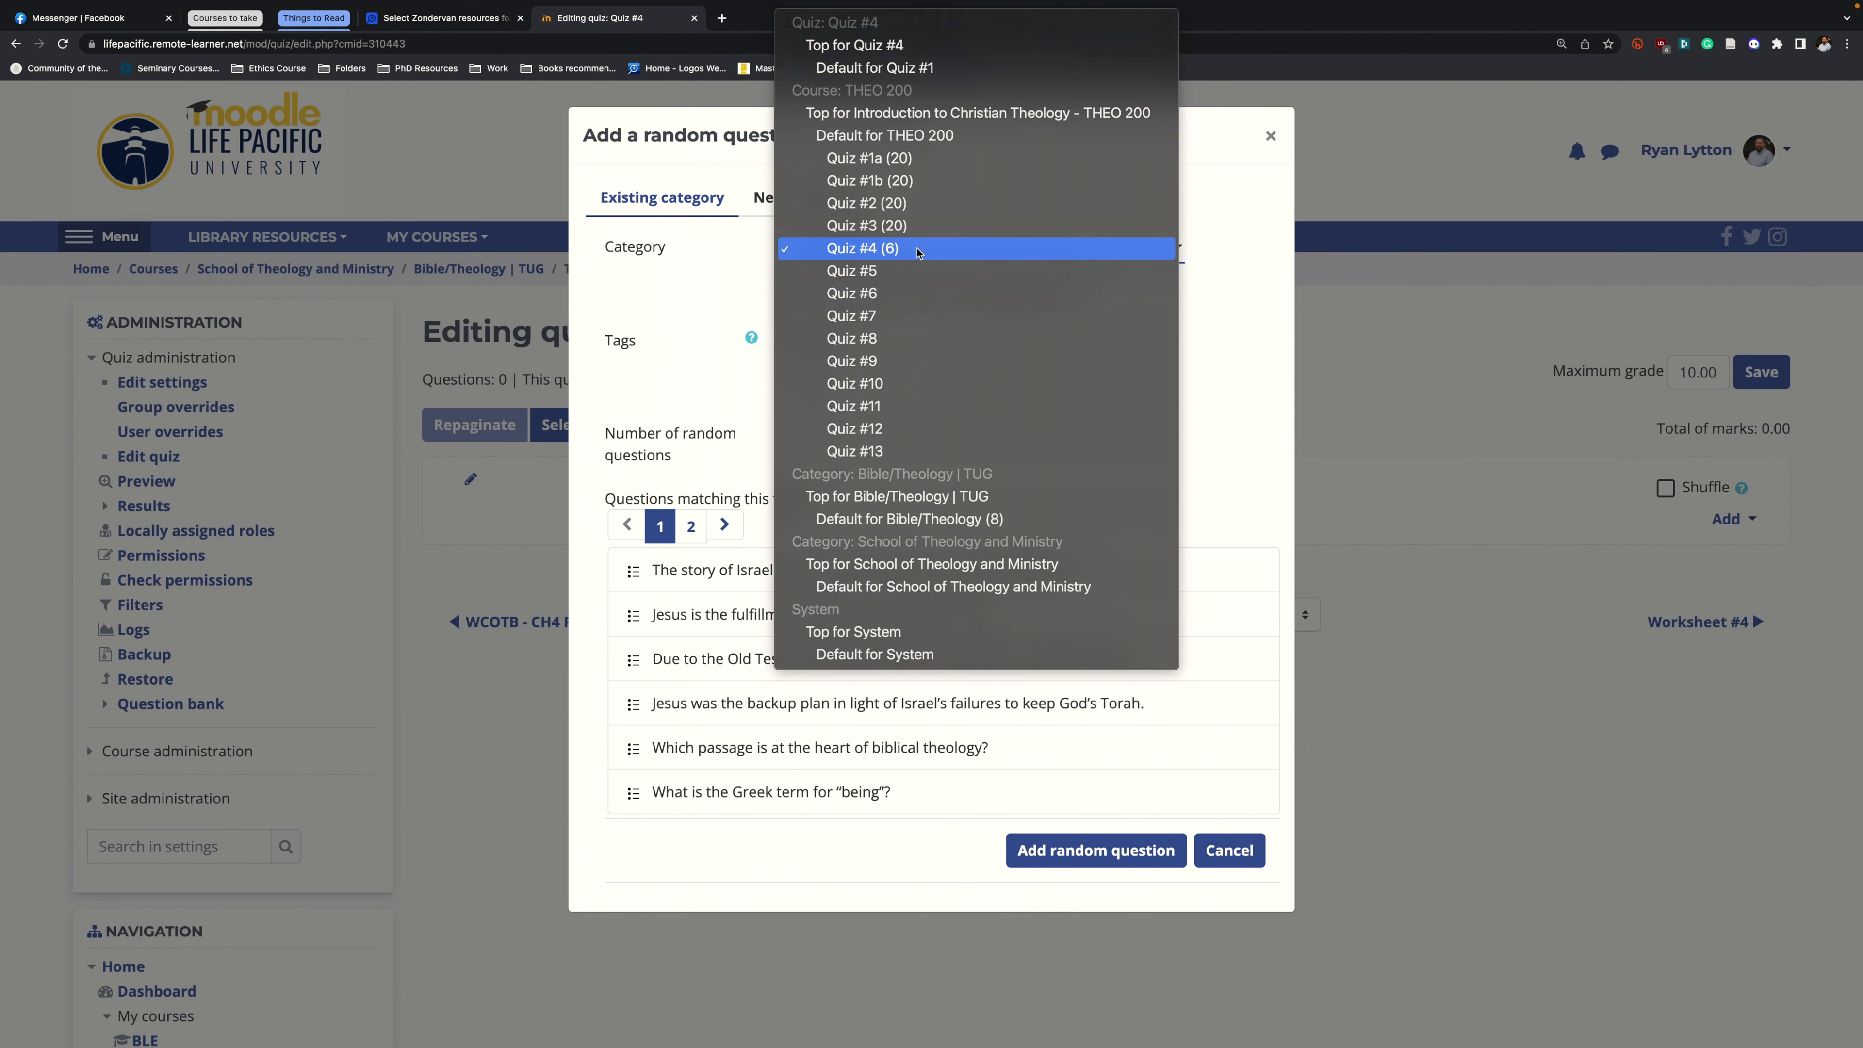
click(926, 227)
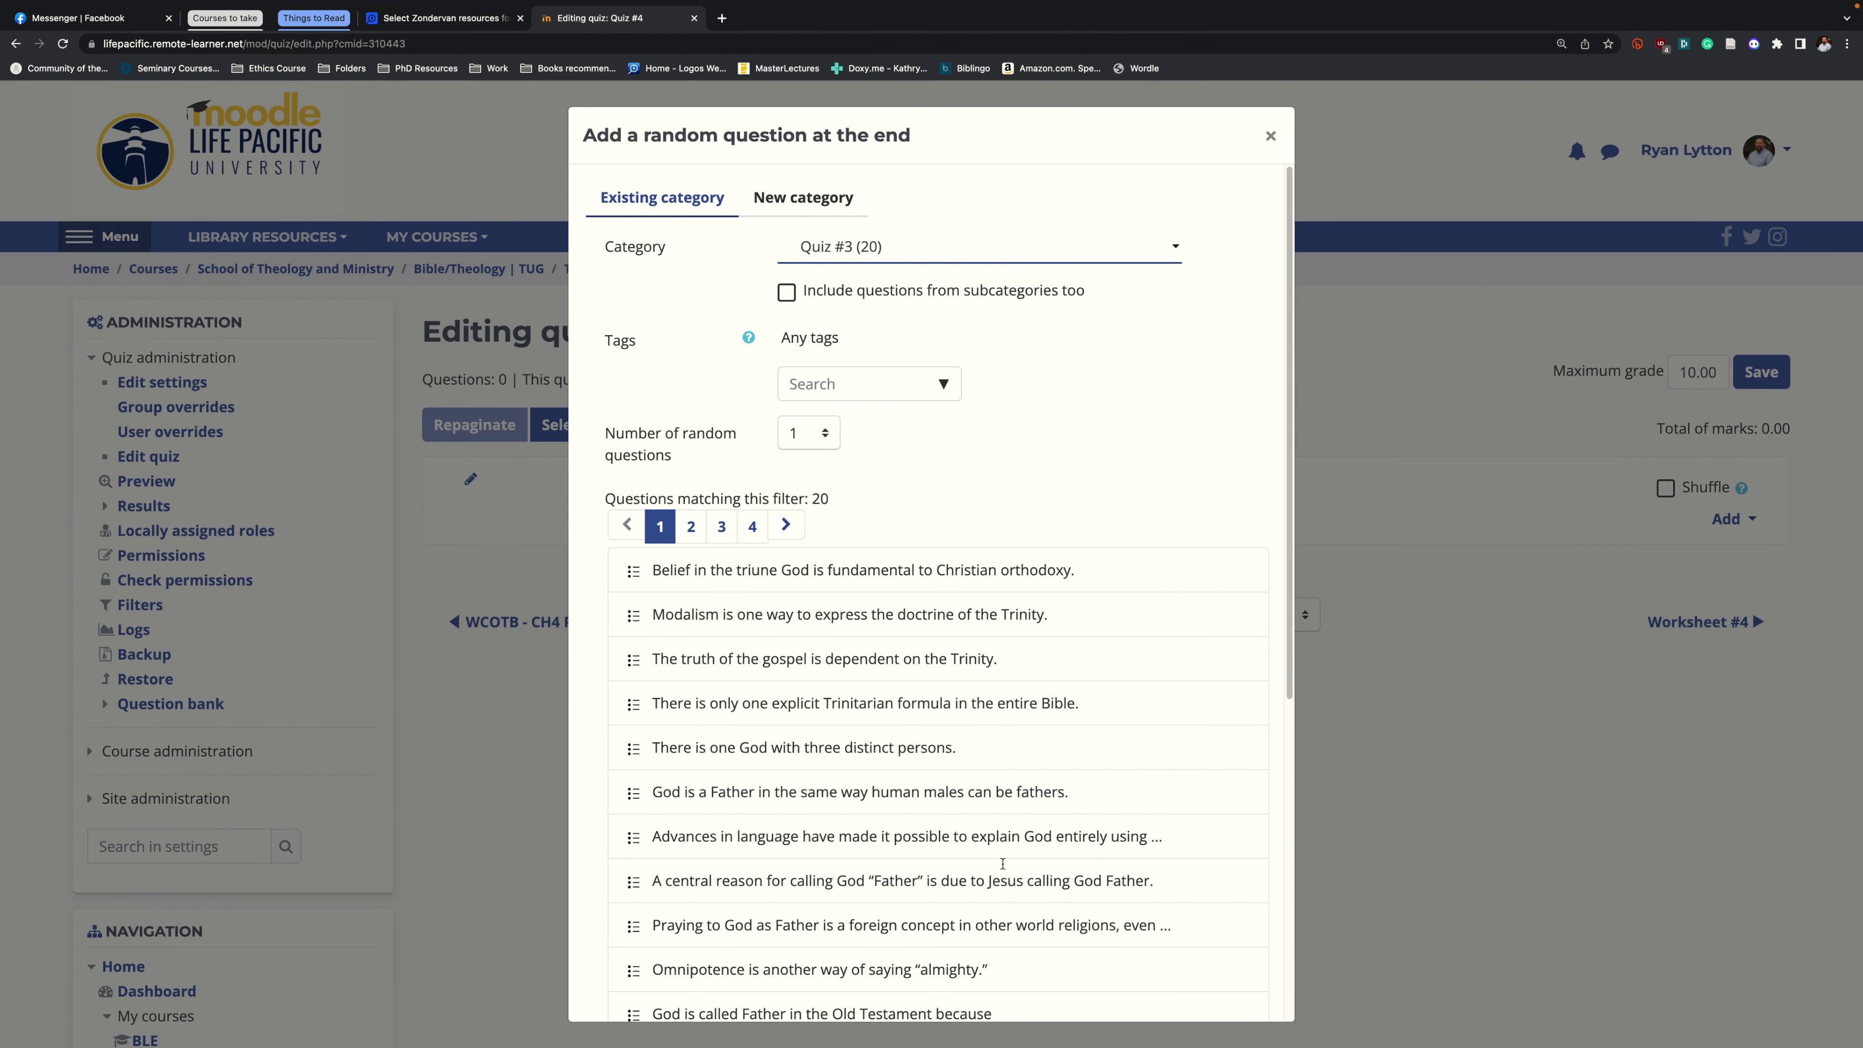
Set the number of random questions to 10 and add them to the quiz.
click(810, 437)
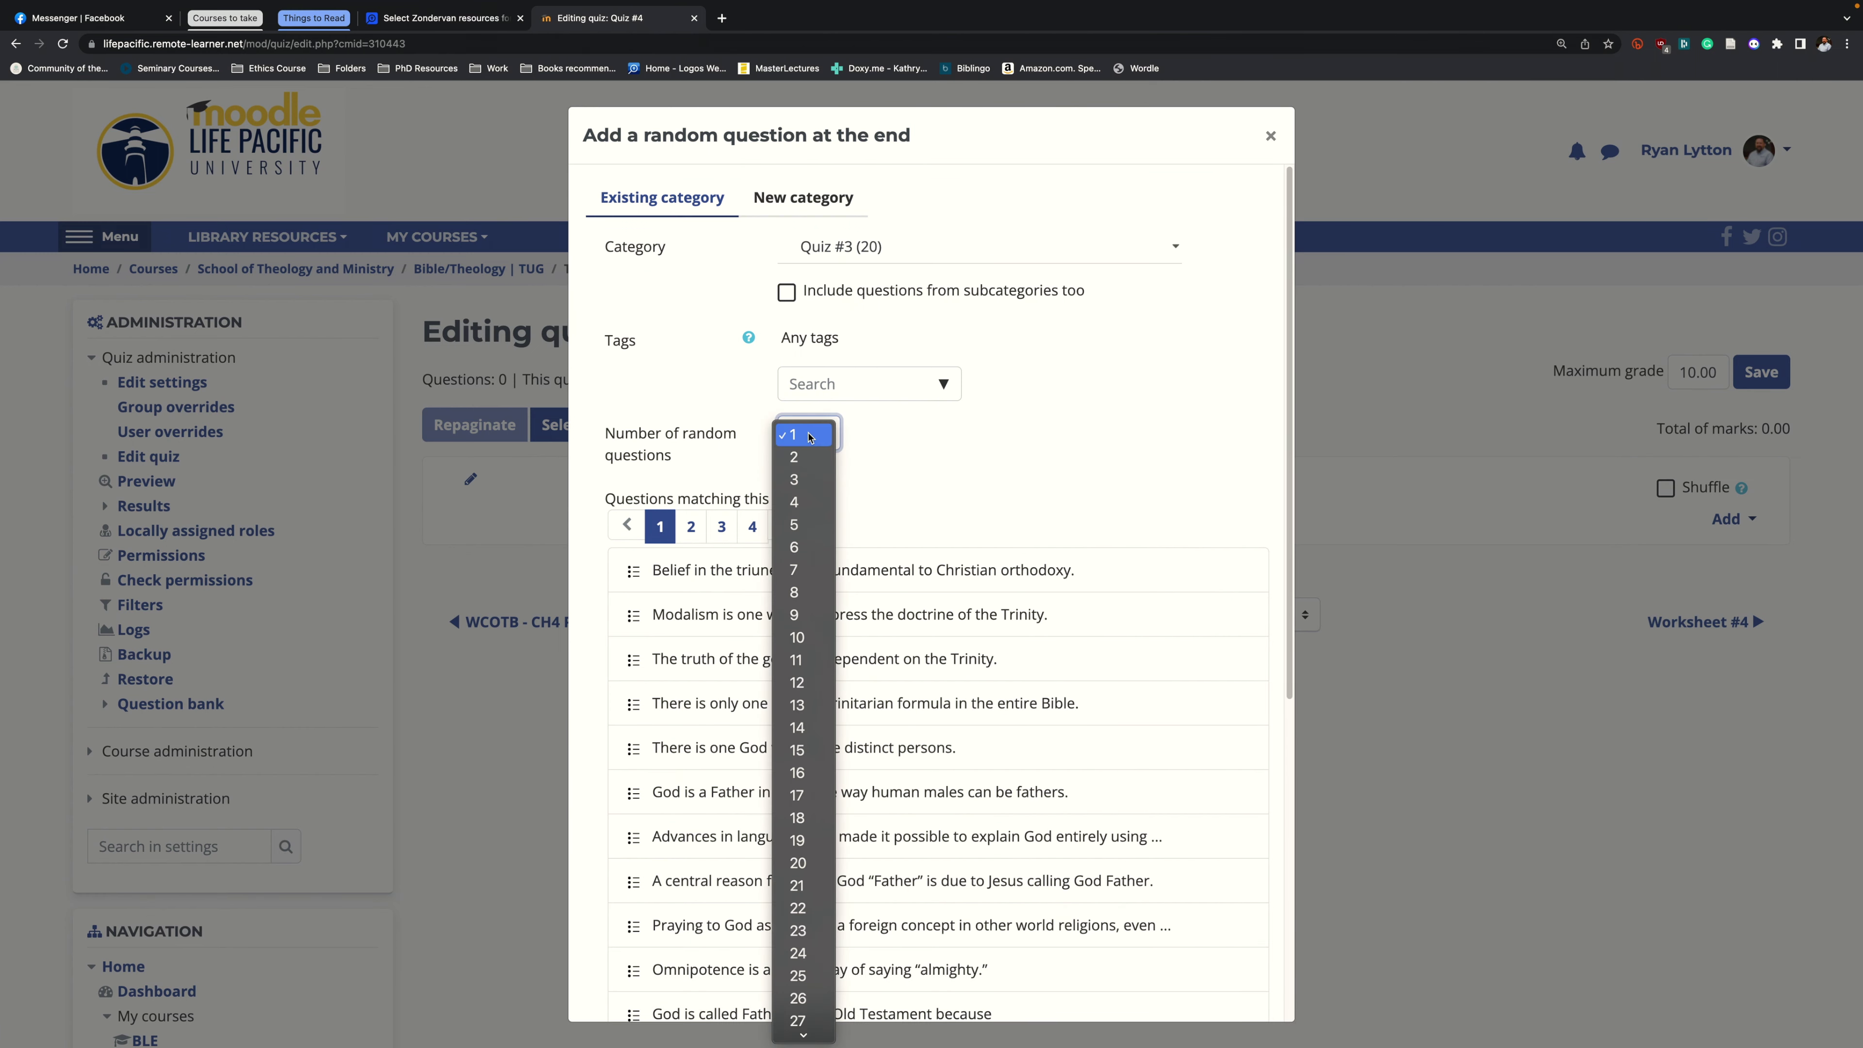
click(798, 639)
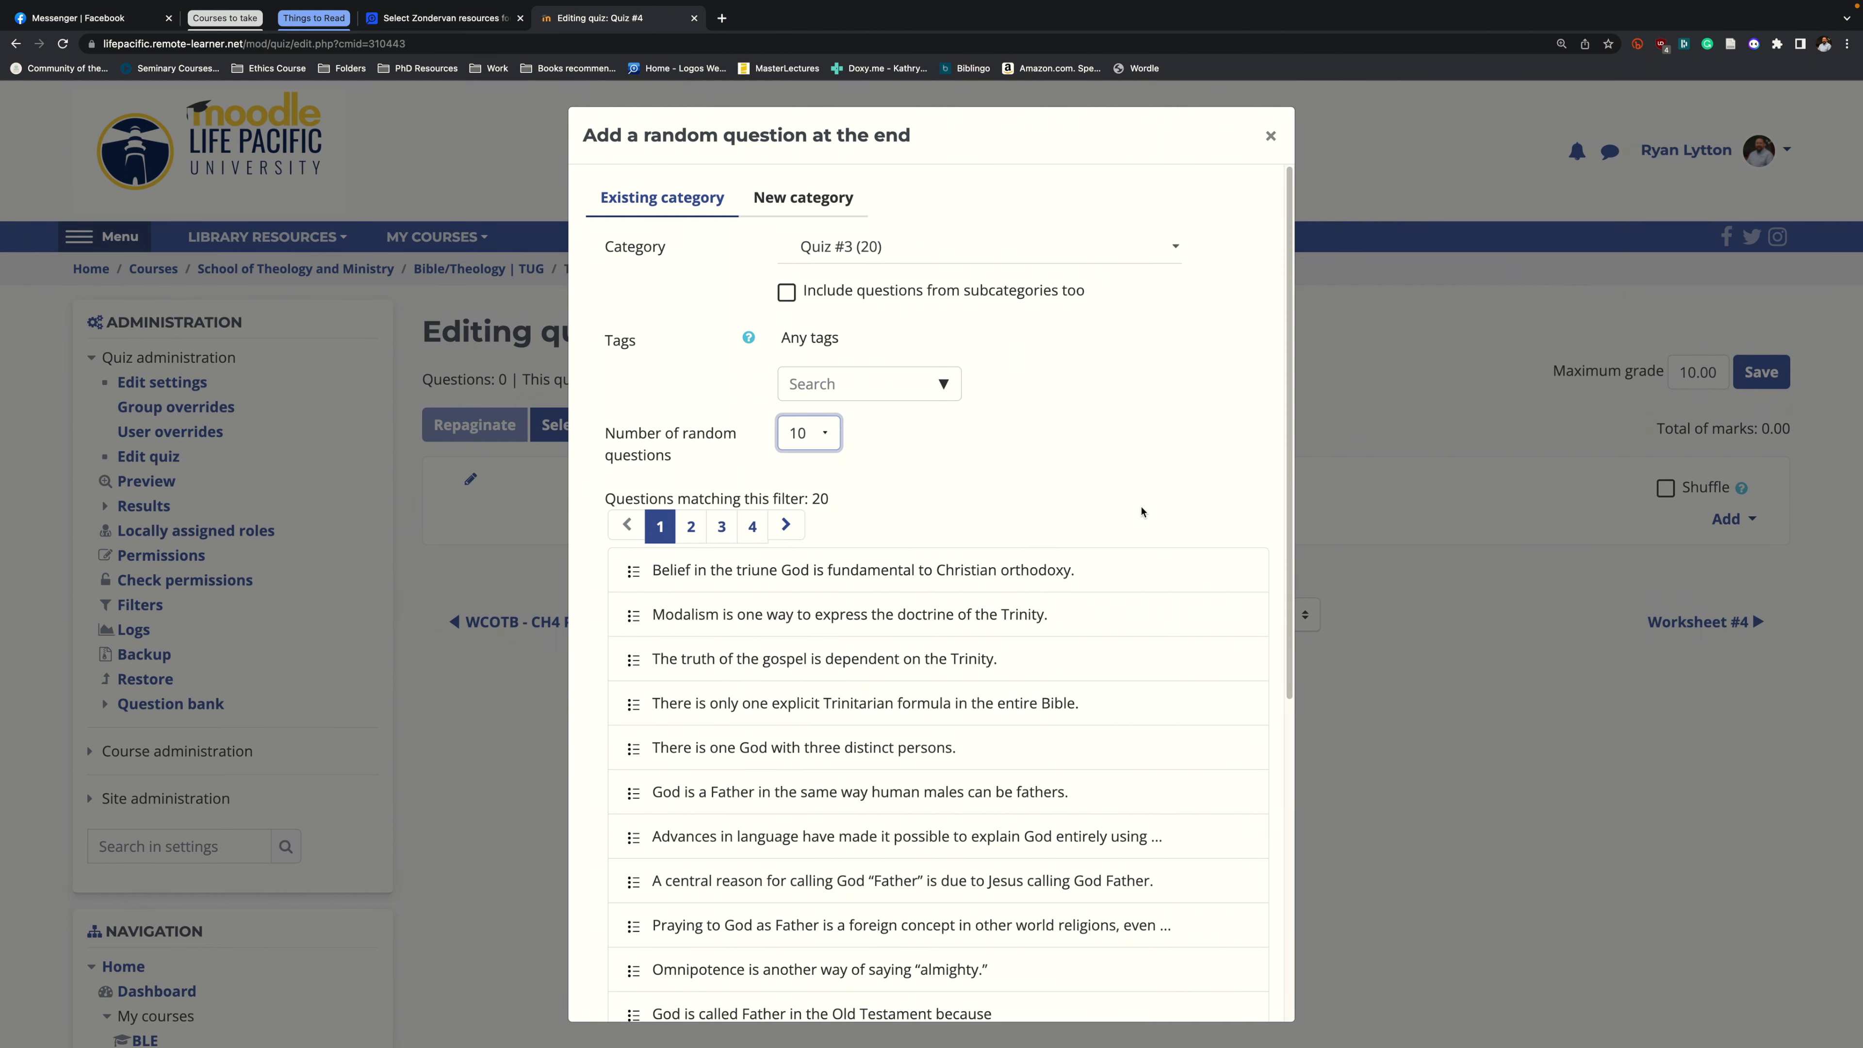
scroll(1141, 511, down, 6)
scroll(1247, 903, down, 1)
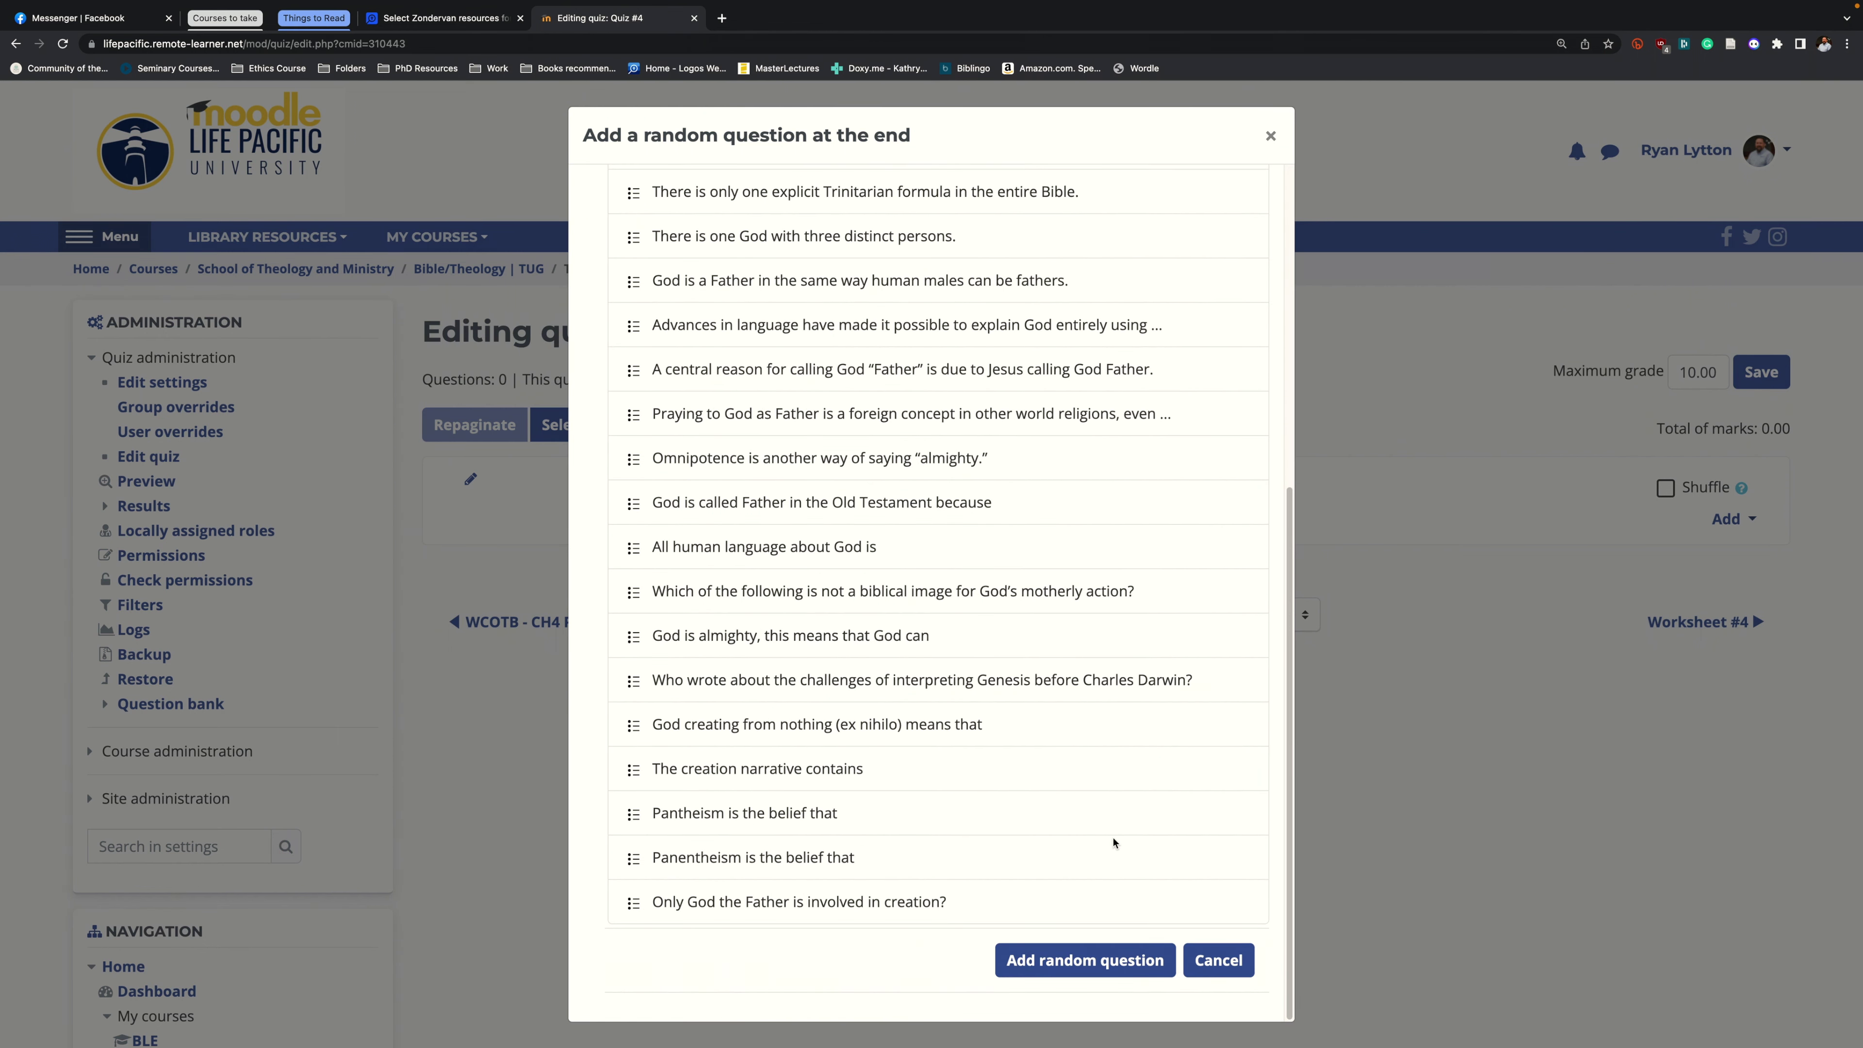
click(1122, 968)
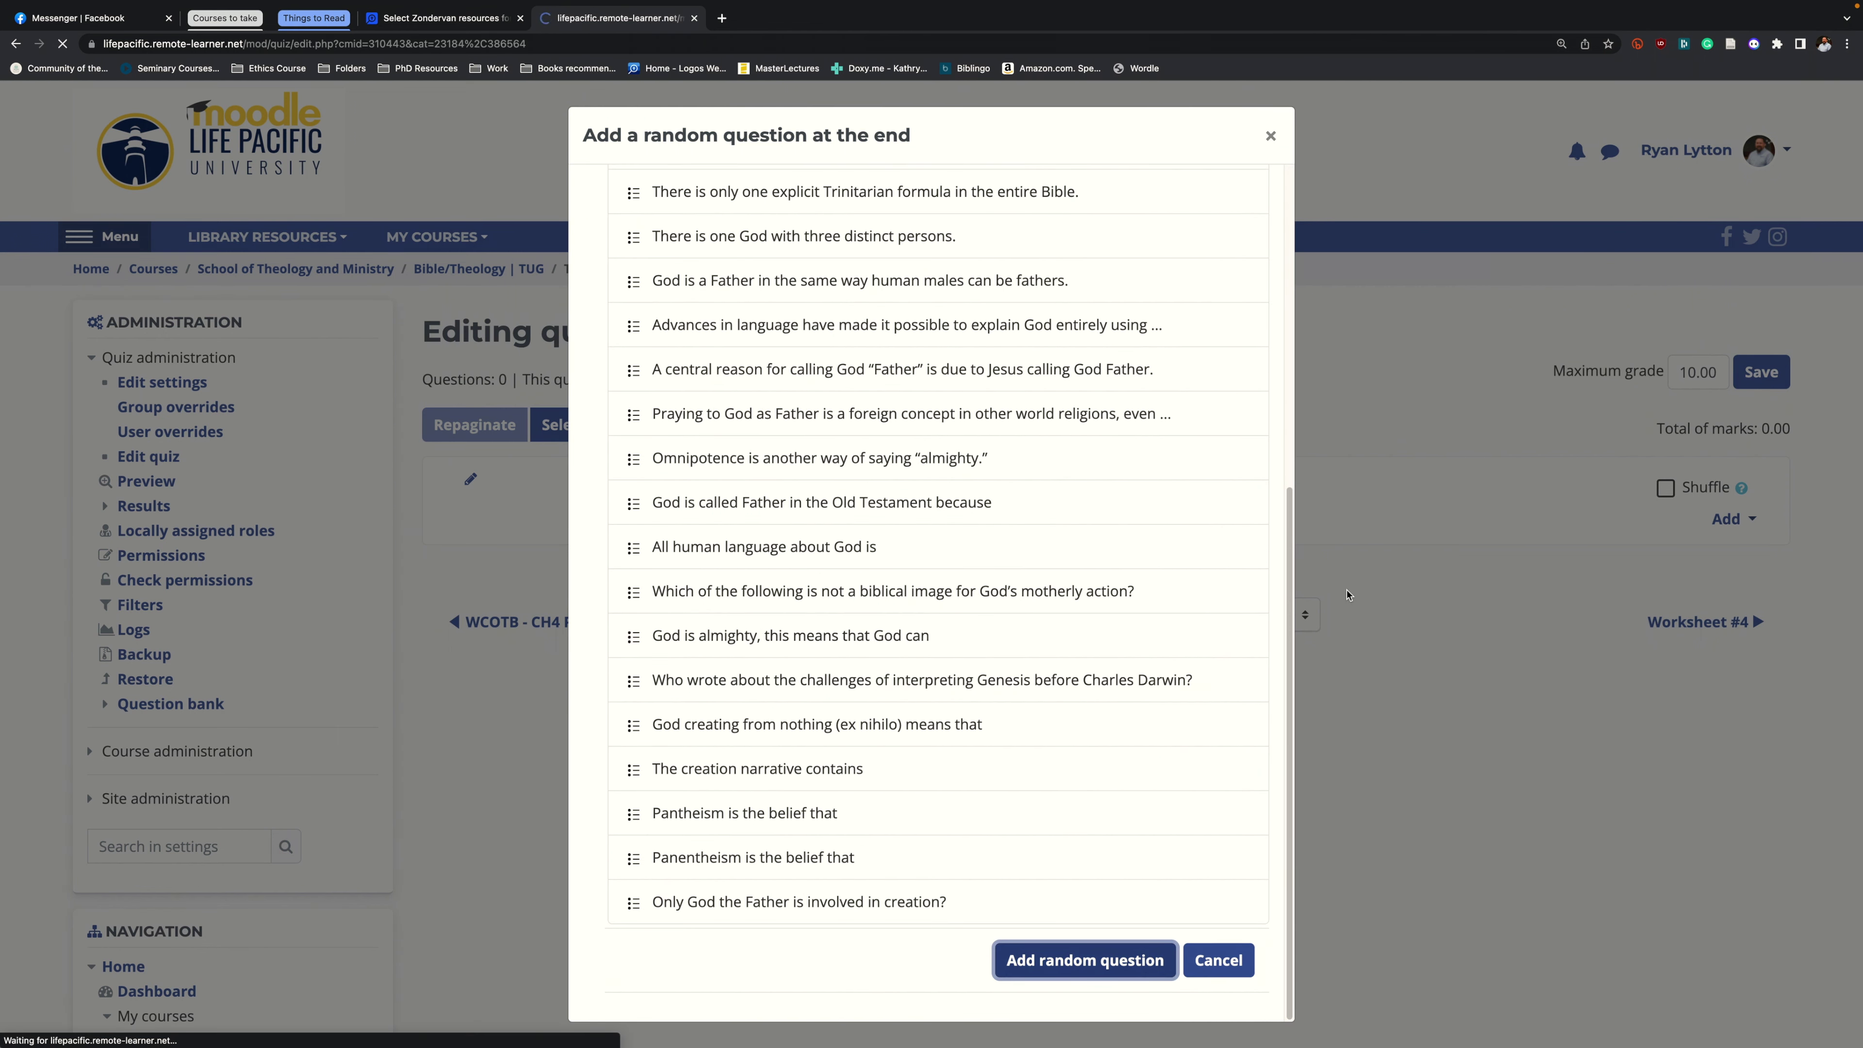
Review the added questions, check the maximum grade against the mark per question, and save the maximum grade as 10.00.
scroll(819, 619, down, 4)
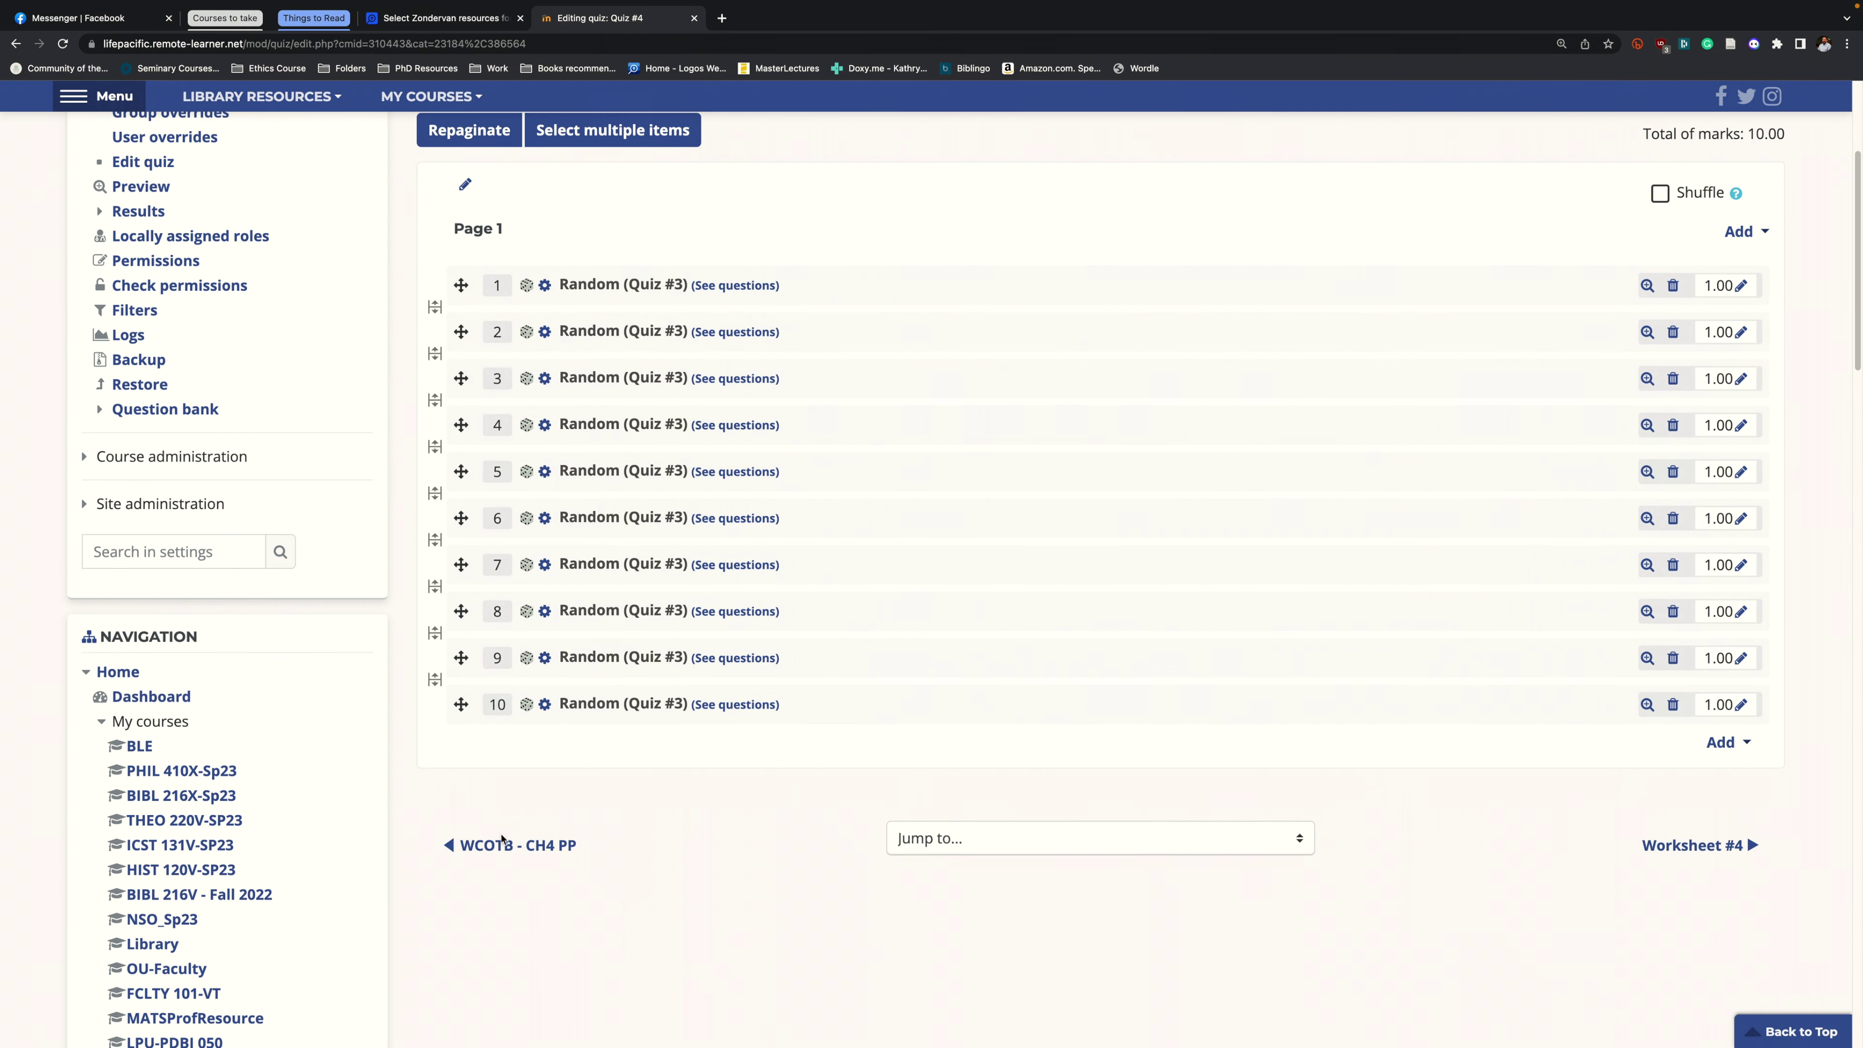
scroll(1451, 538, up, 2)
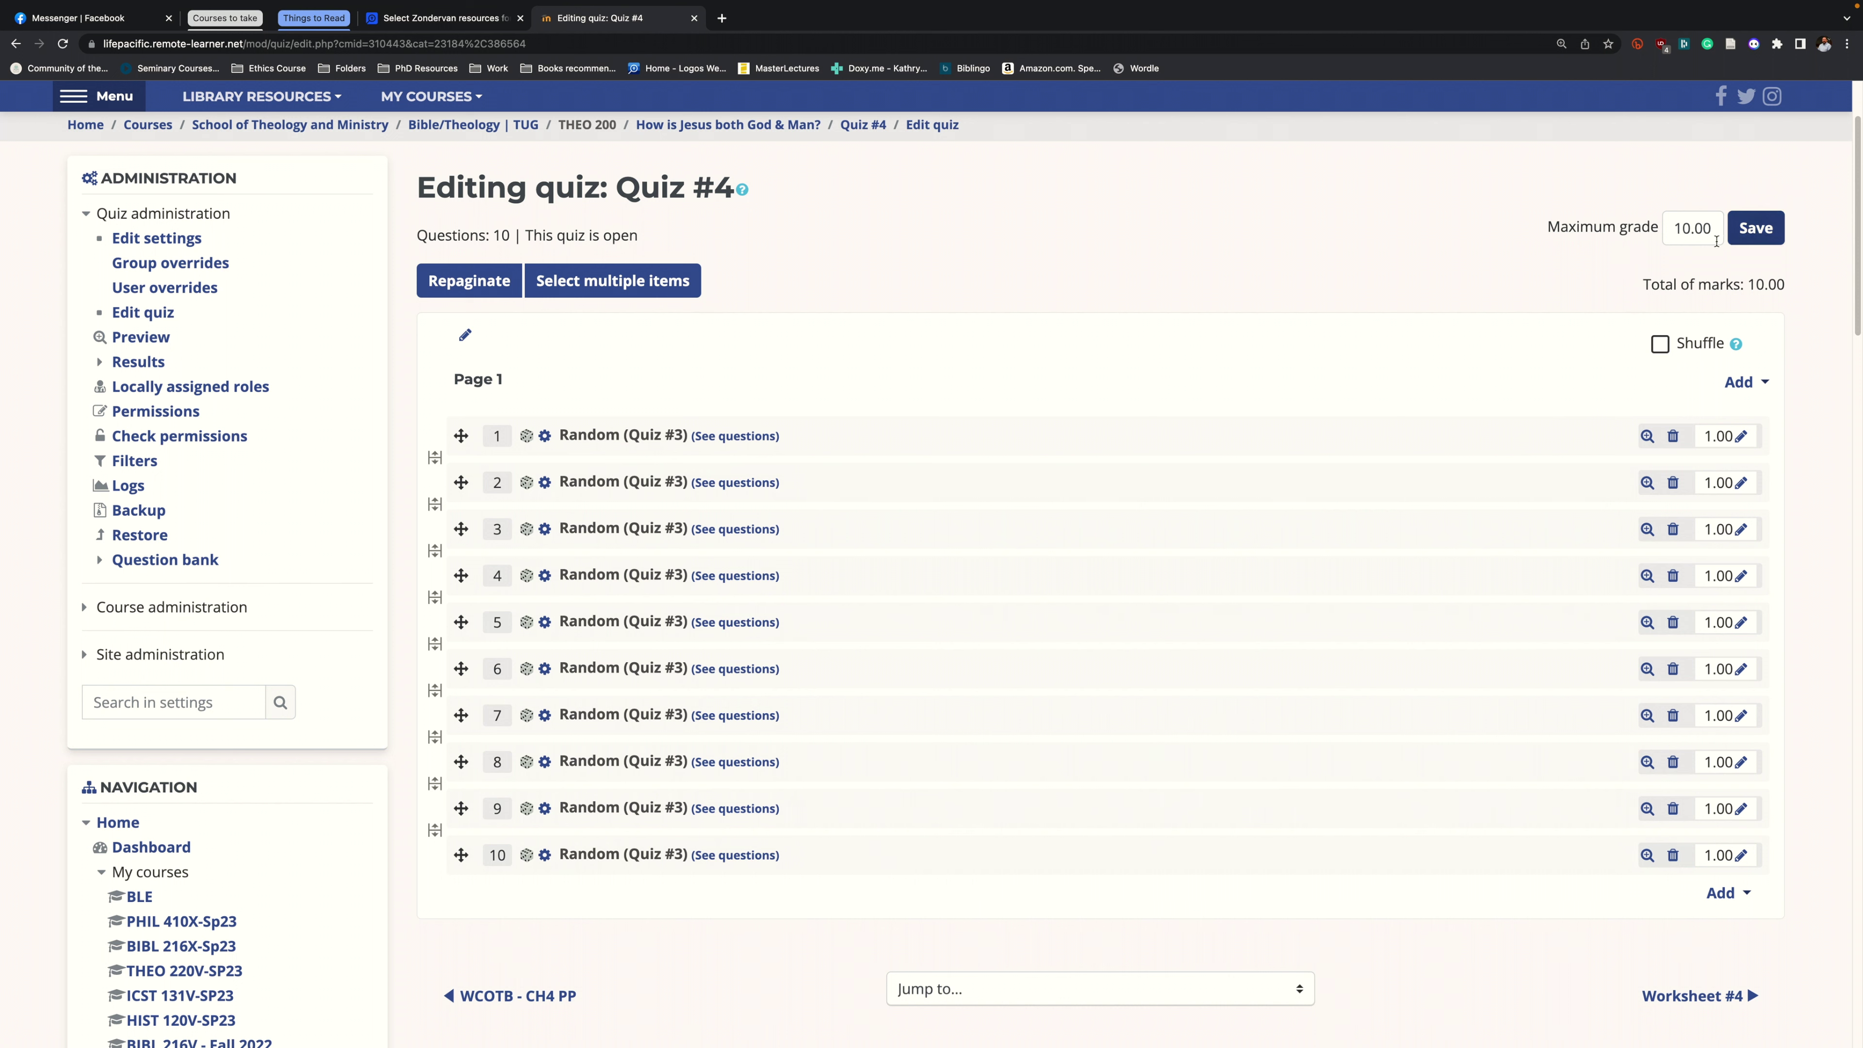
drag(1670, 228, 1717, 228)
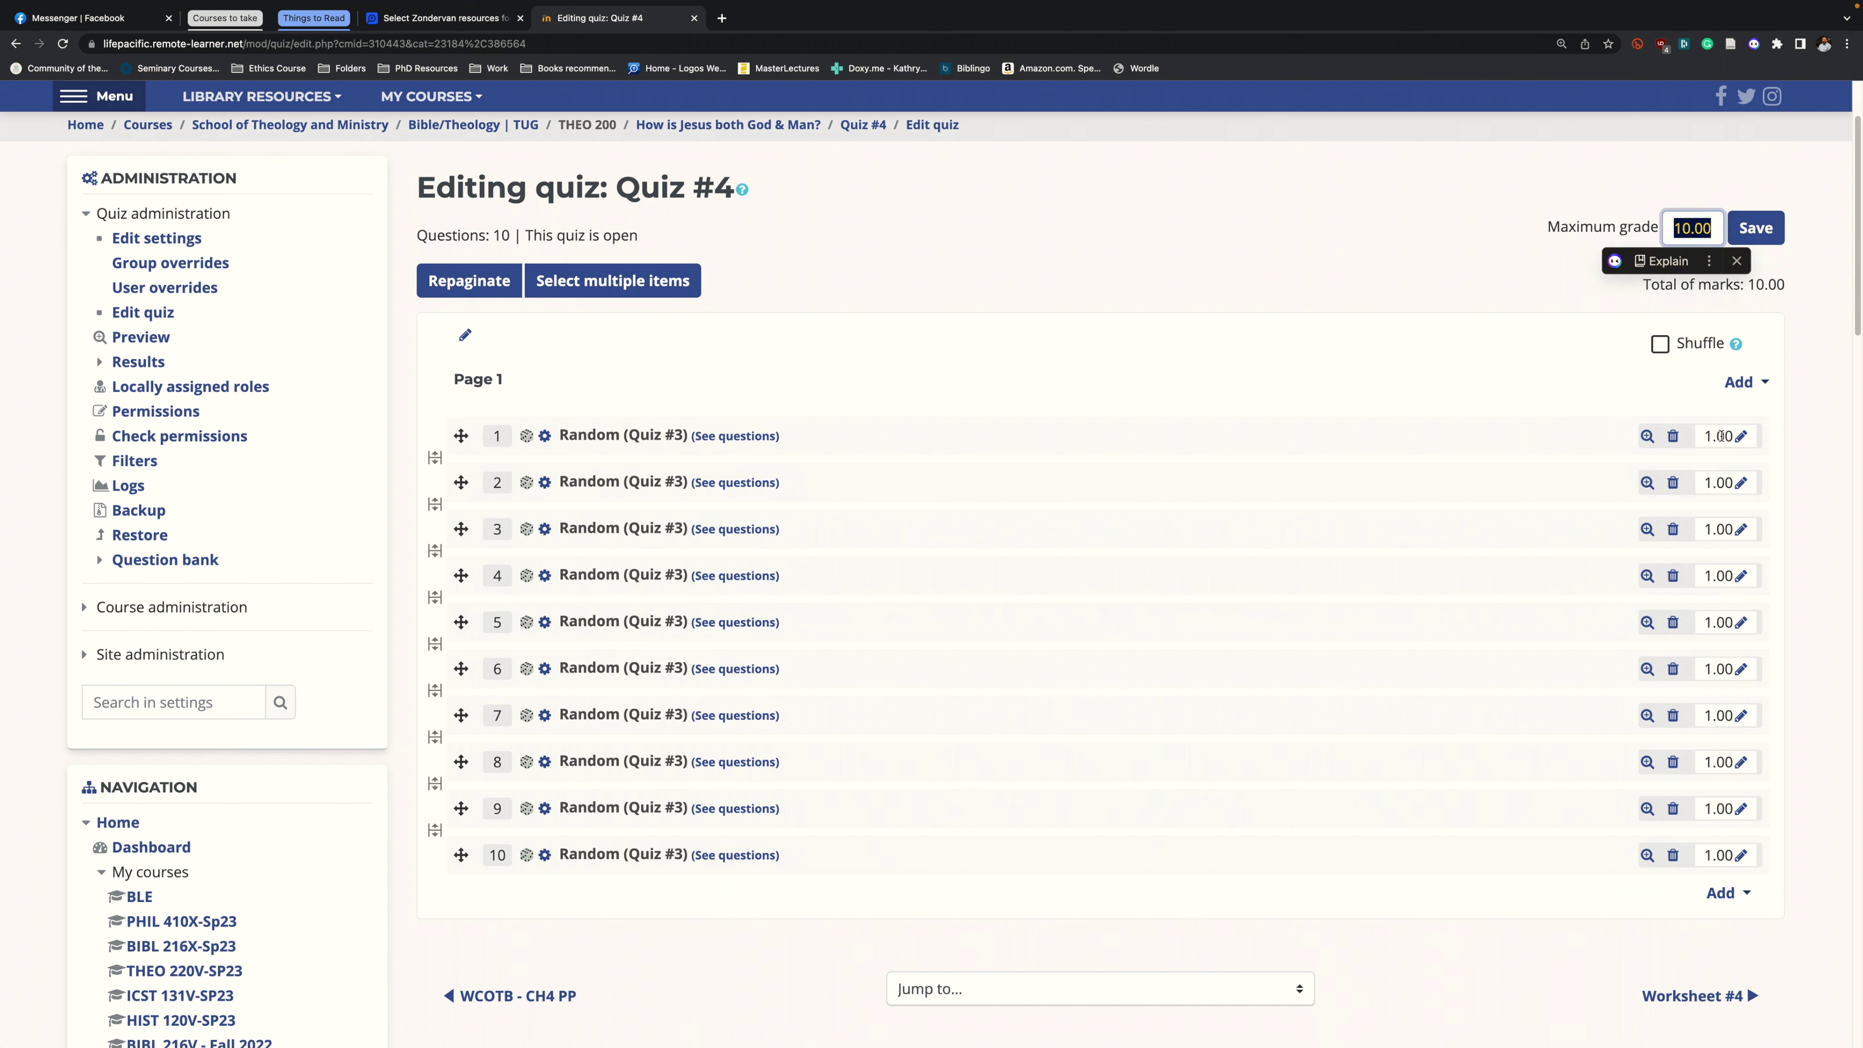
drag(1706, 435, 1825, 460)
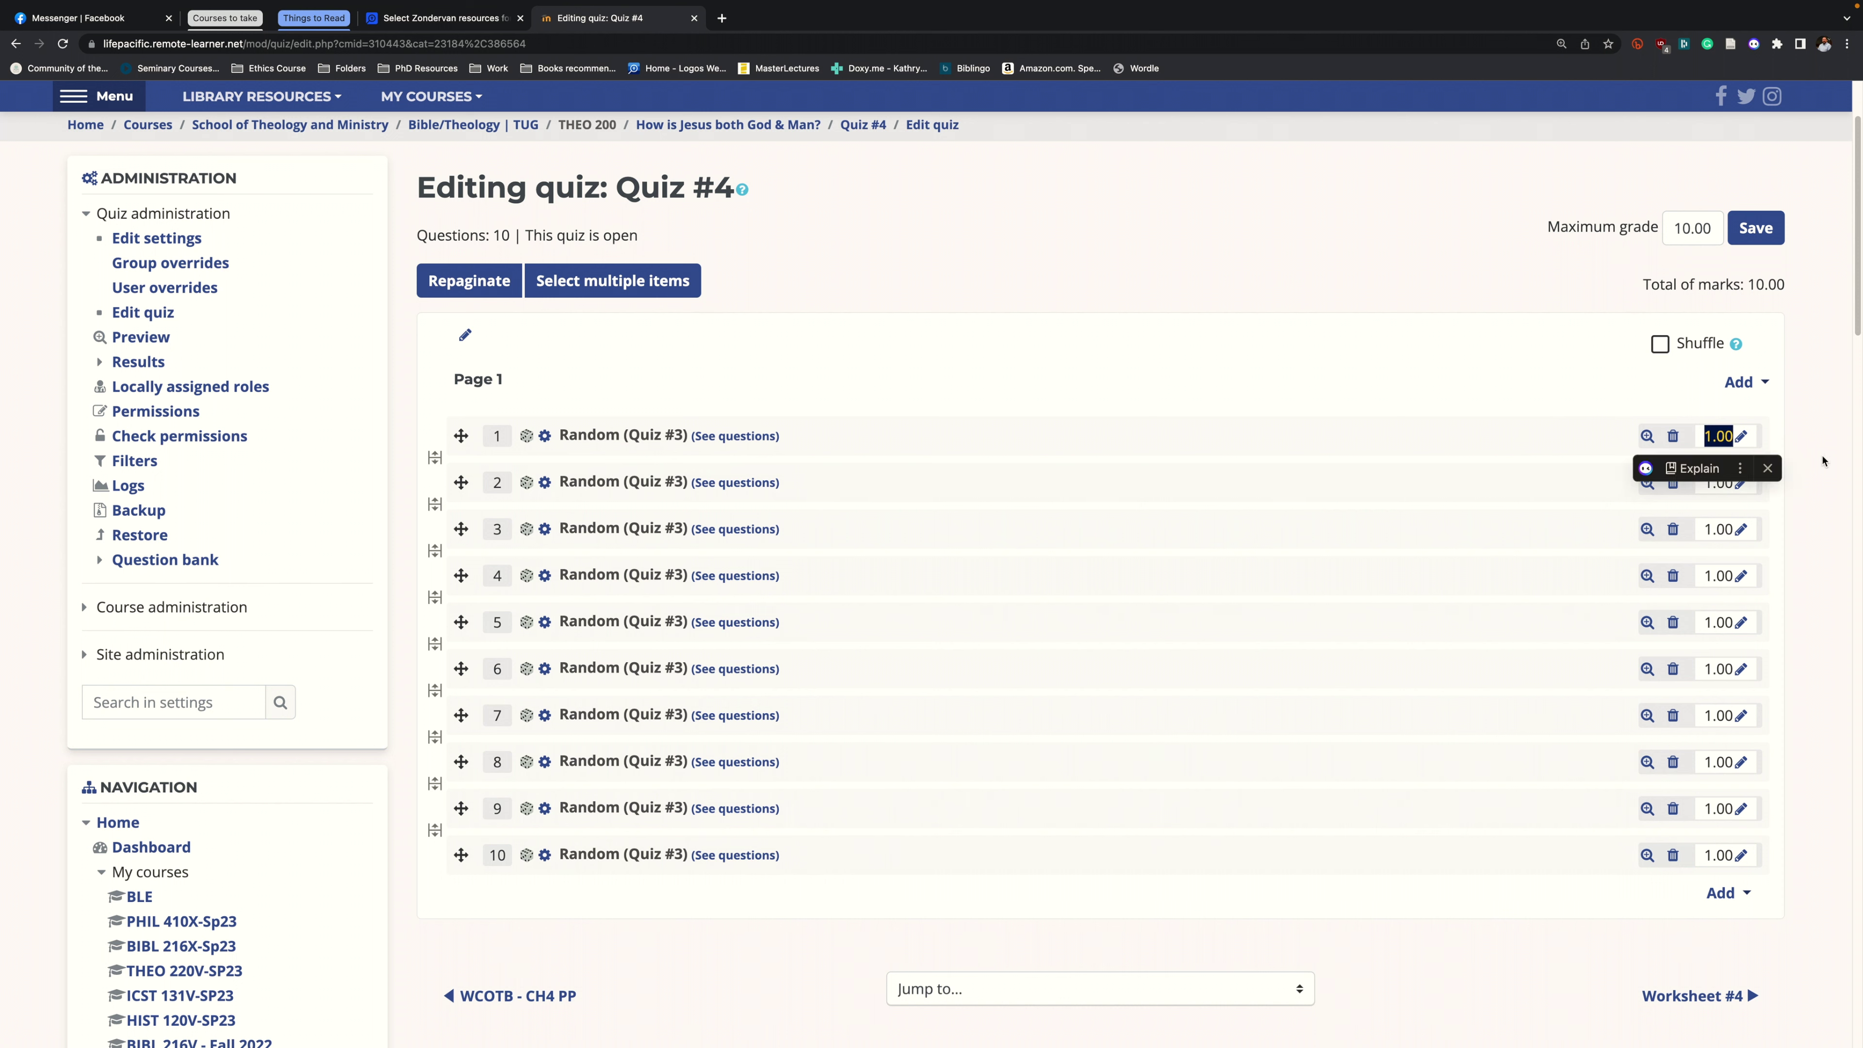
click(1423, 358)
click(1756, 228)
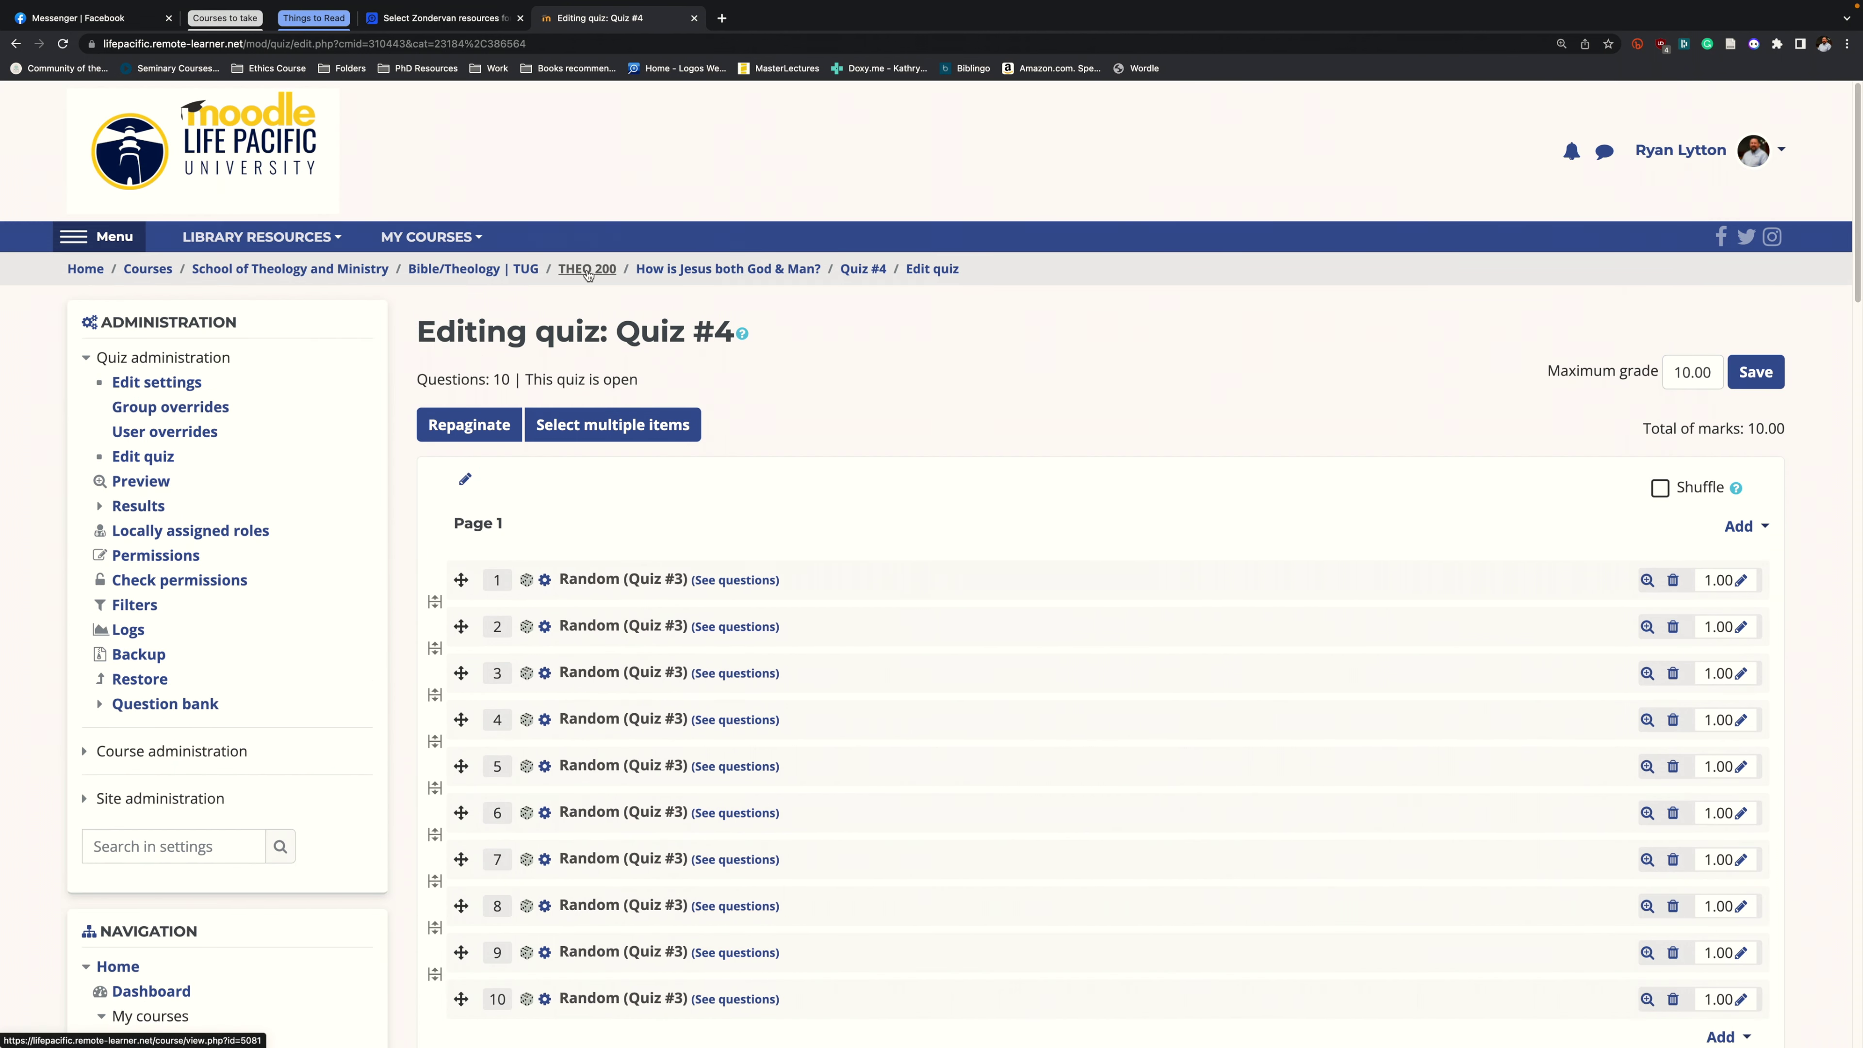
Return to the THEO 200 course page and look through its sections and quizzes.
click(587, 269)
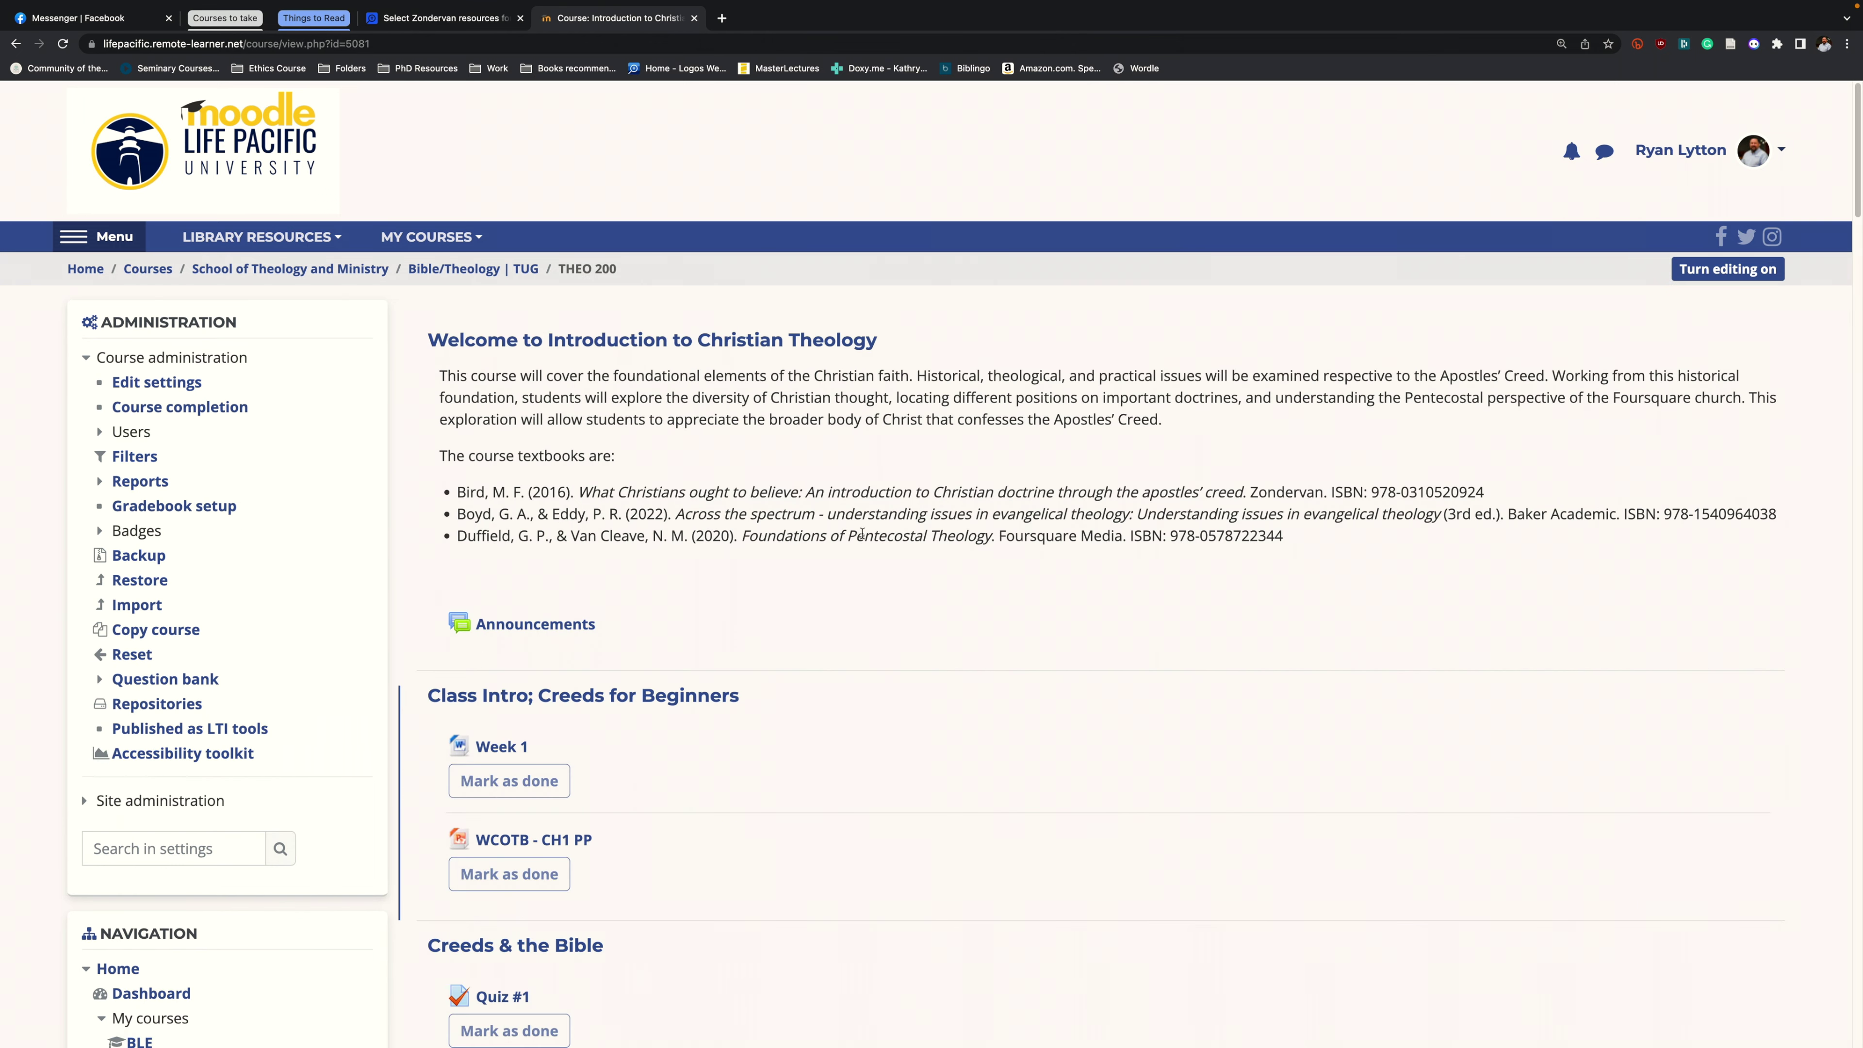
scroll(855, 540, down, 5)
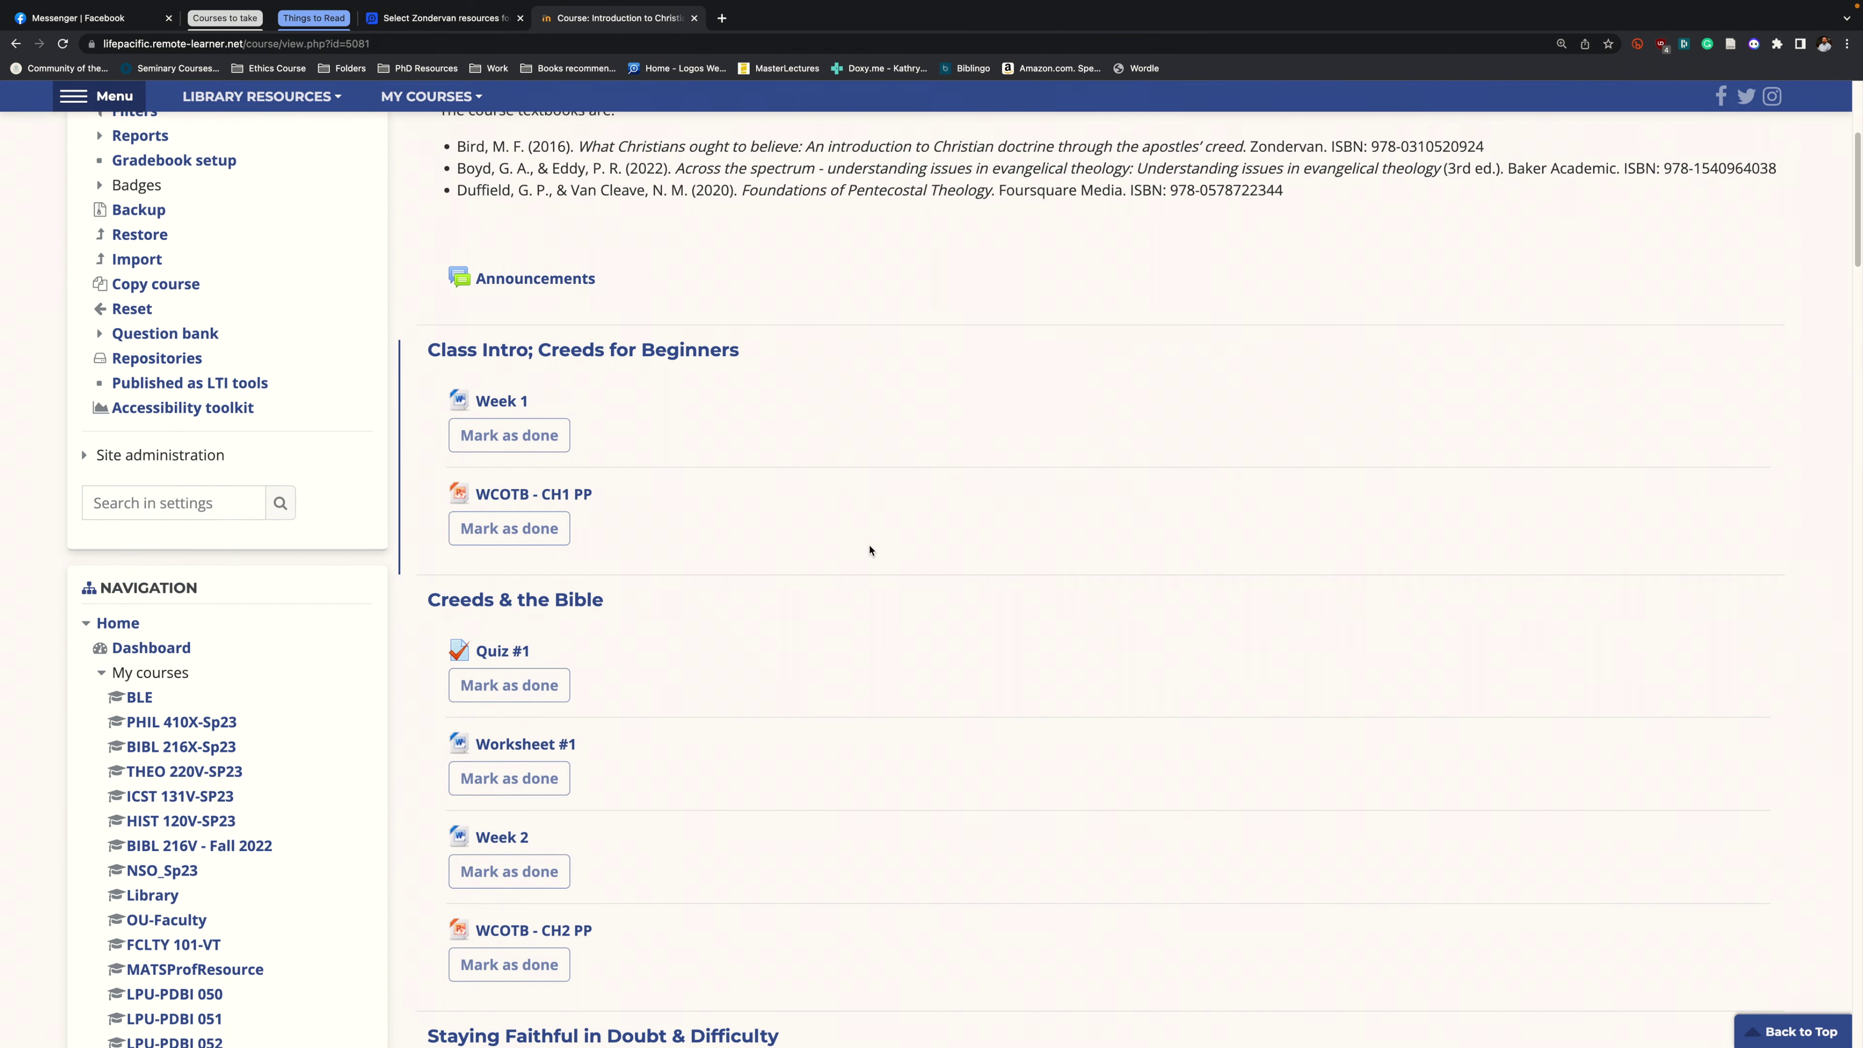
scroll(870, 550, down, 4)
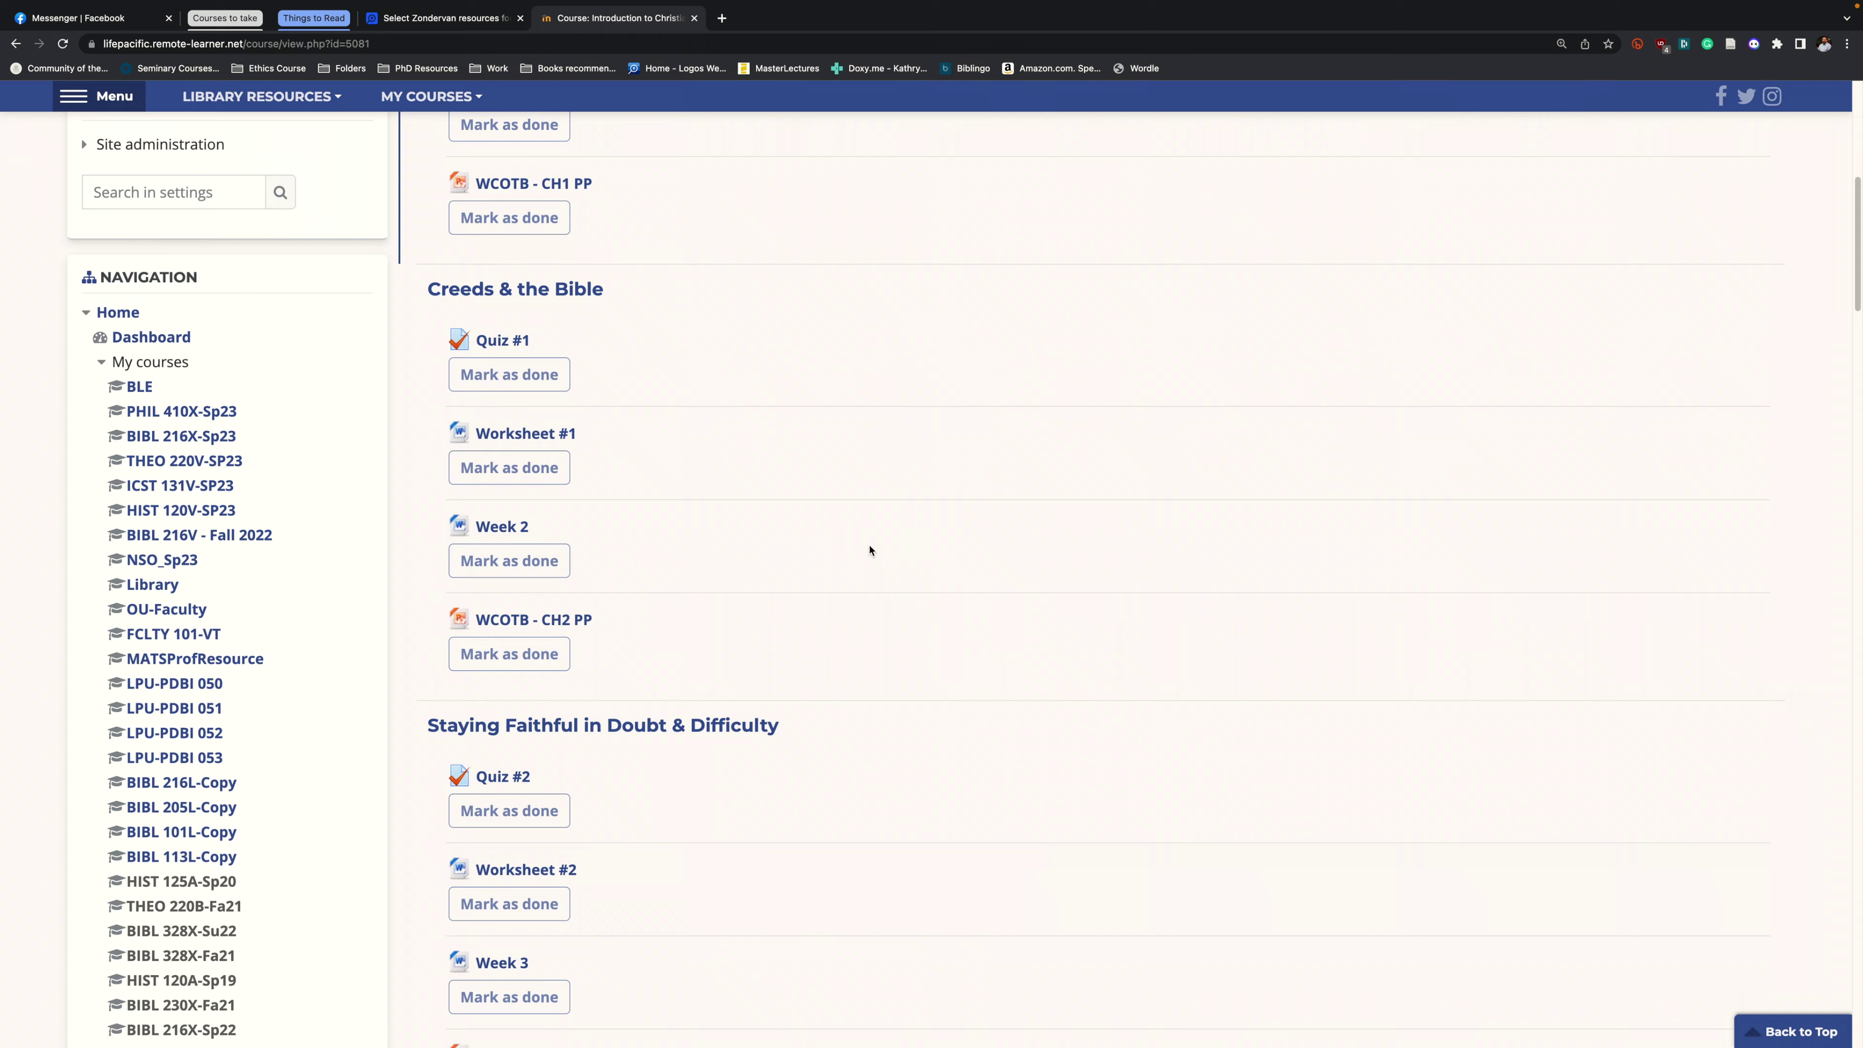
scroll(870, 551, up, 10)
scroll(870, 550, up, 2)
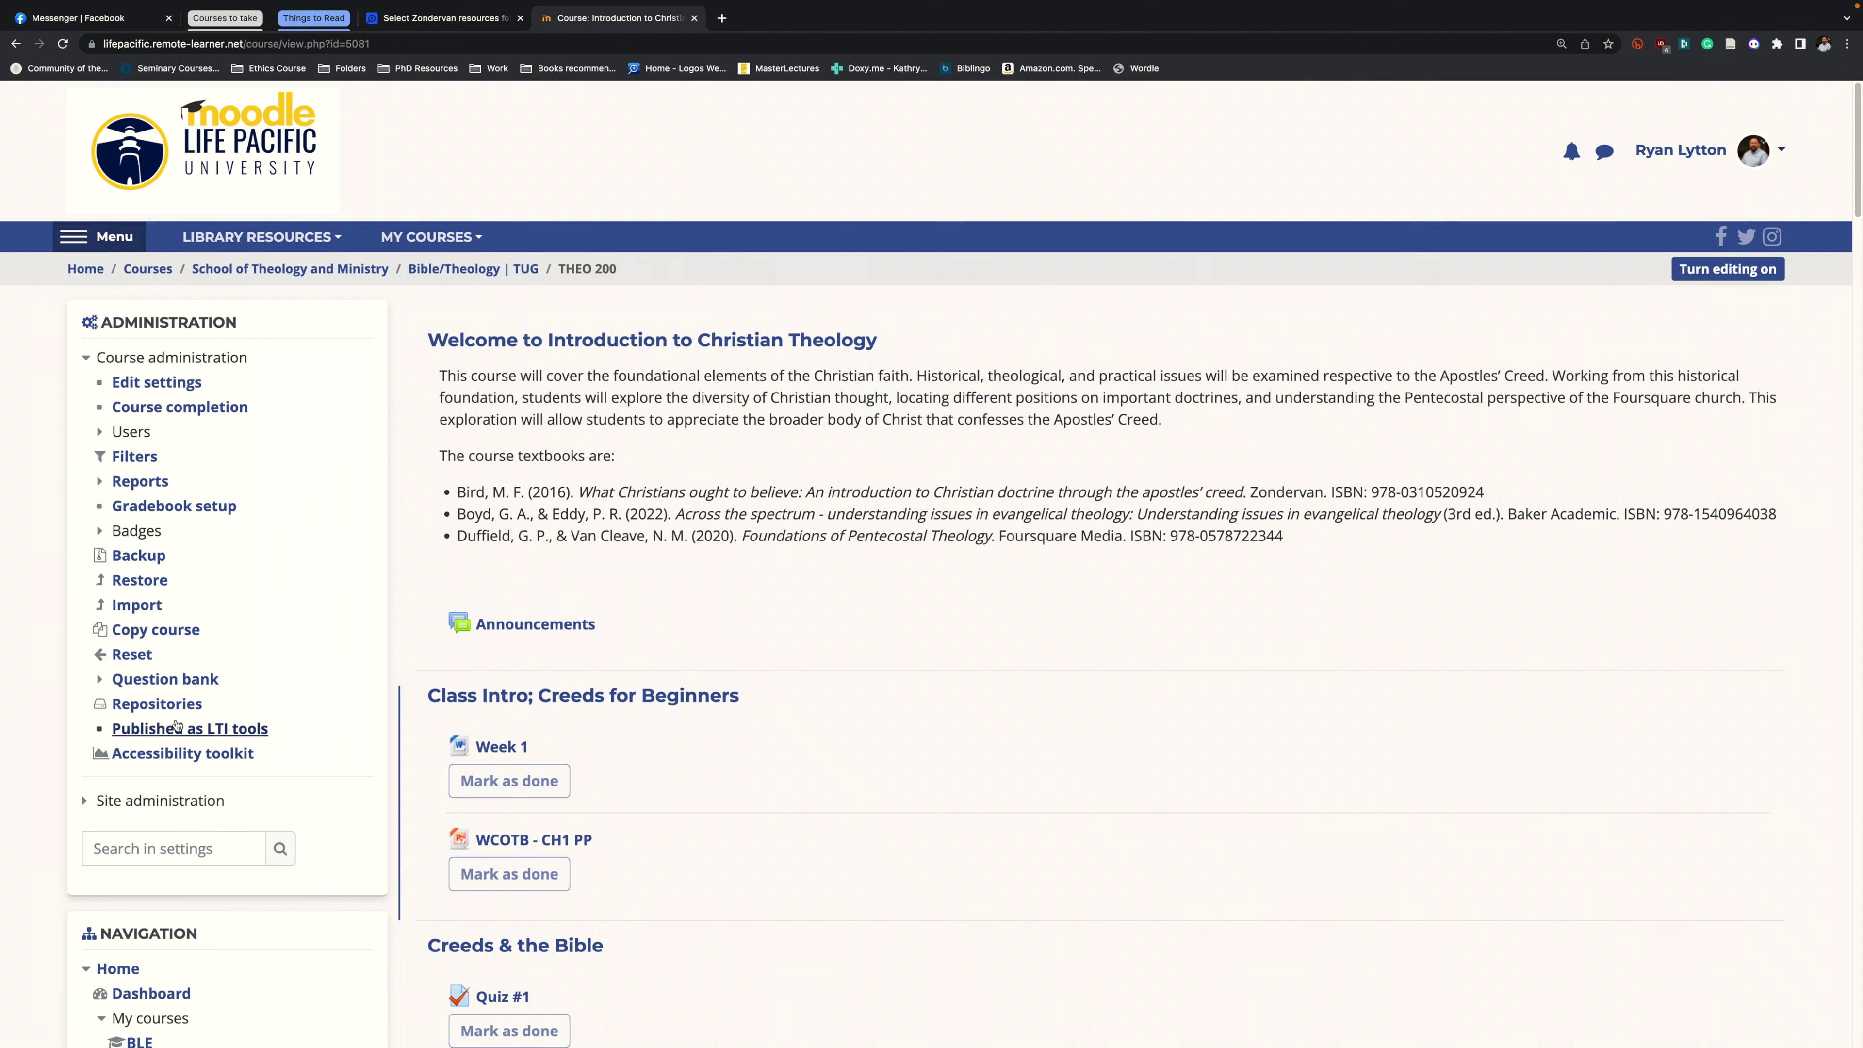
Open the course's question bank and view the available question categories, keeping Default for THEO 200 selected.
click(192, 678)
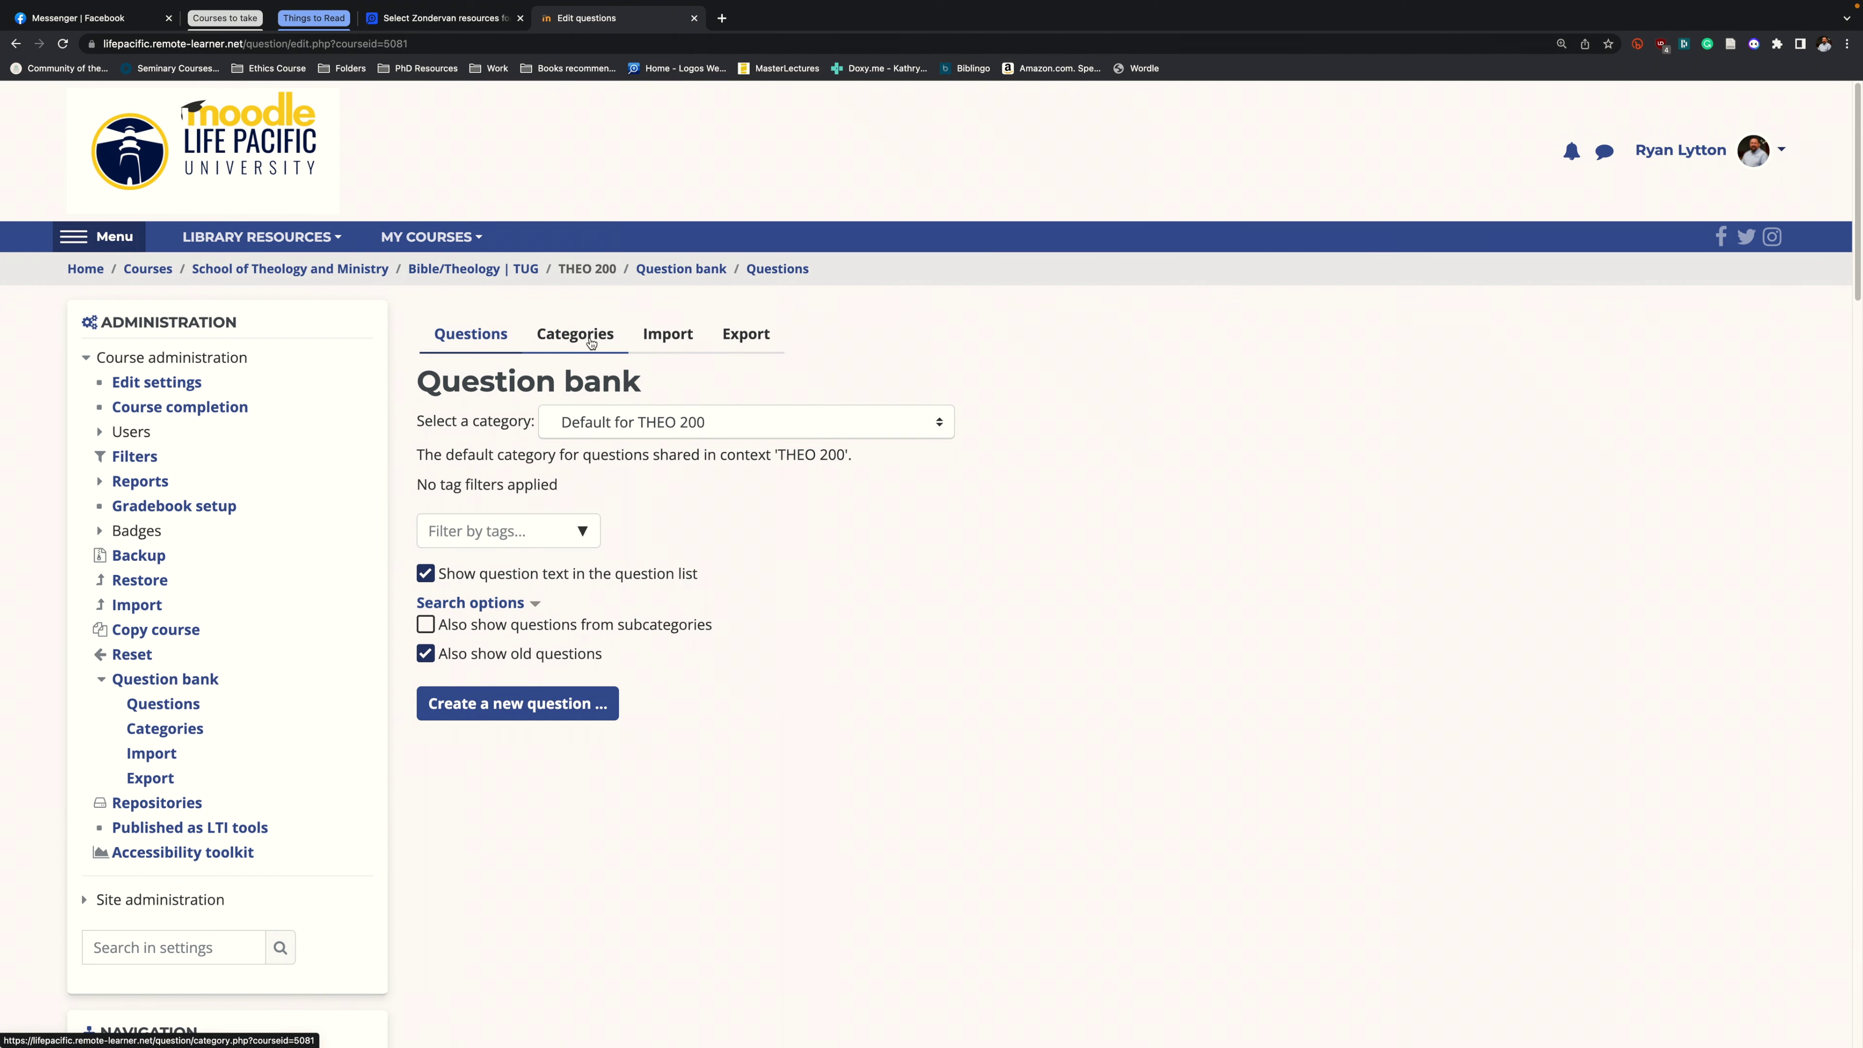
click(669, 424)
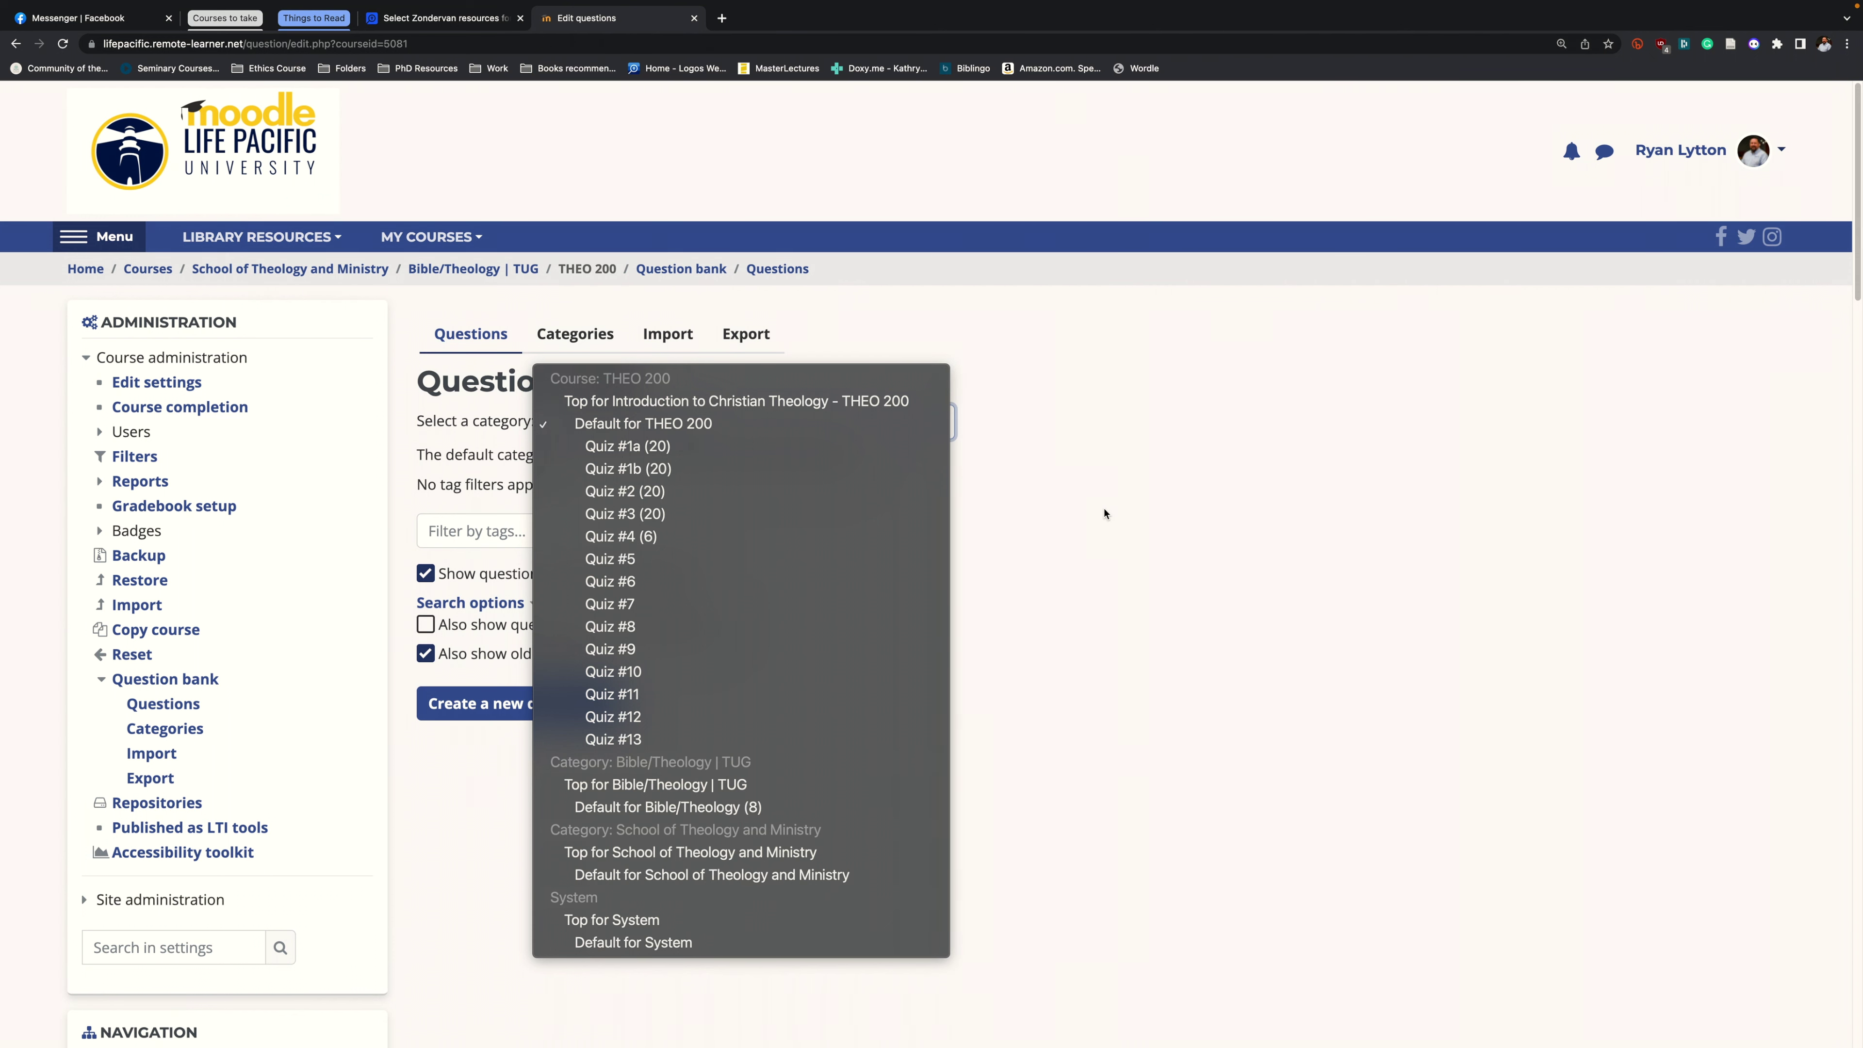
click(1105, 514)
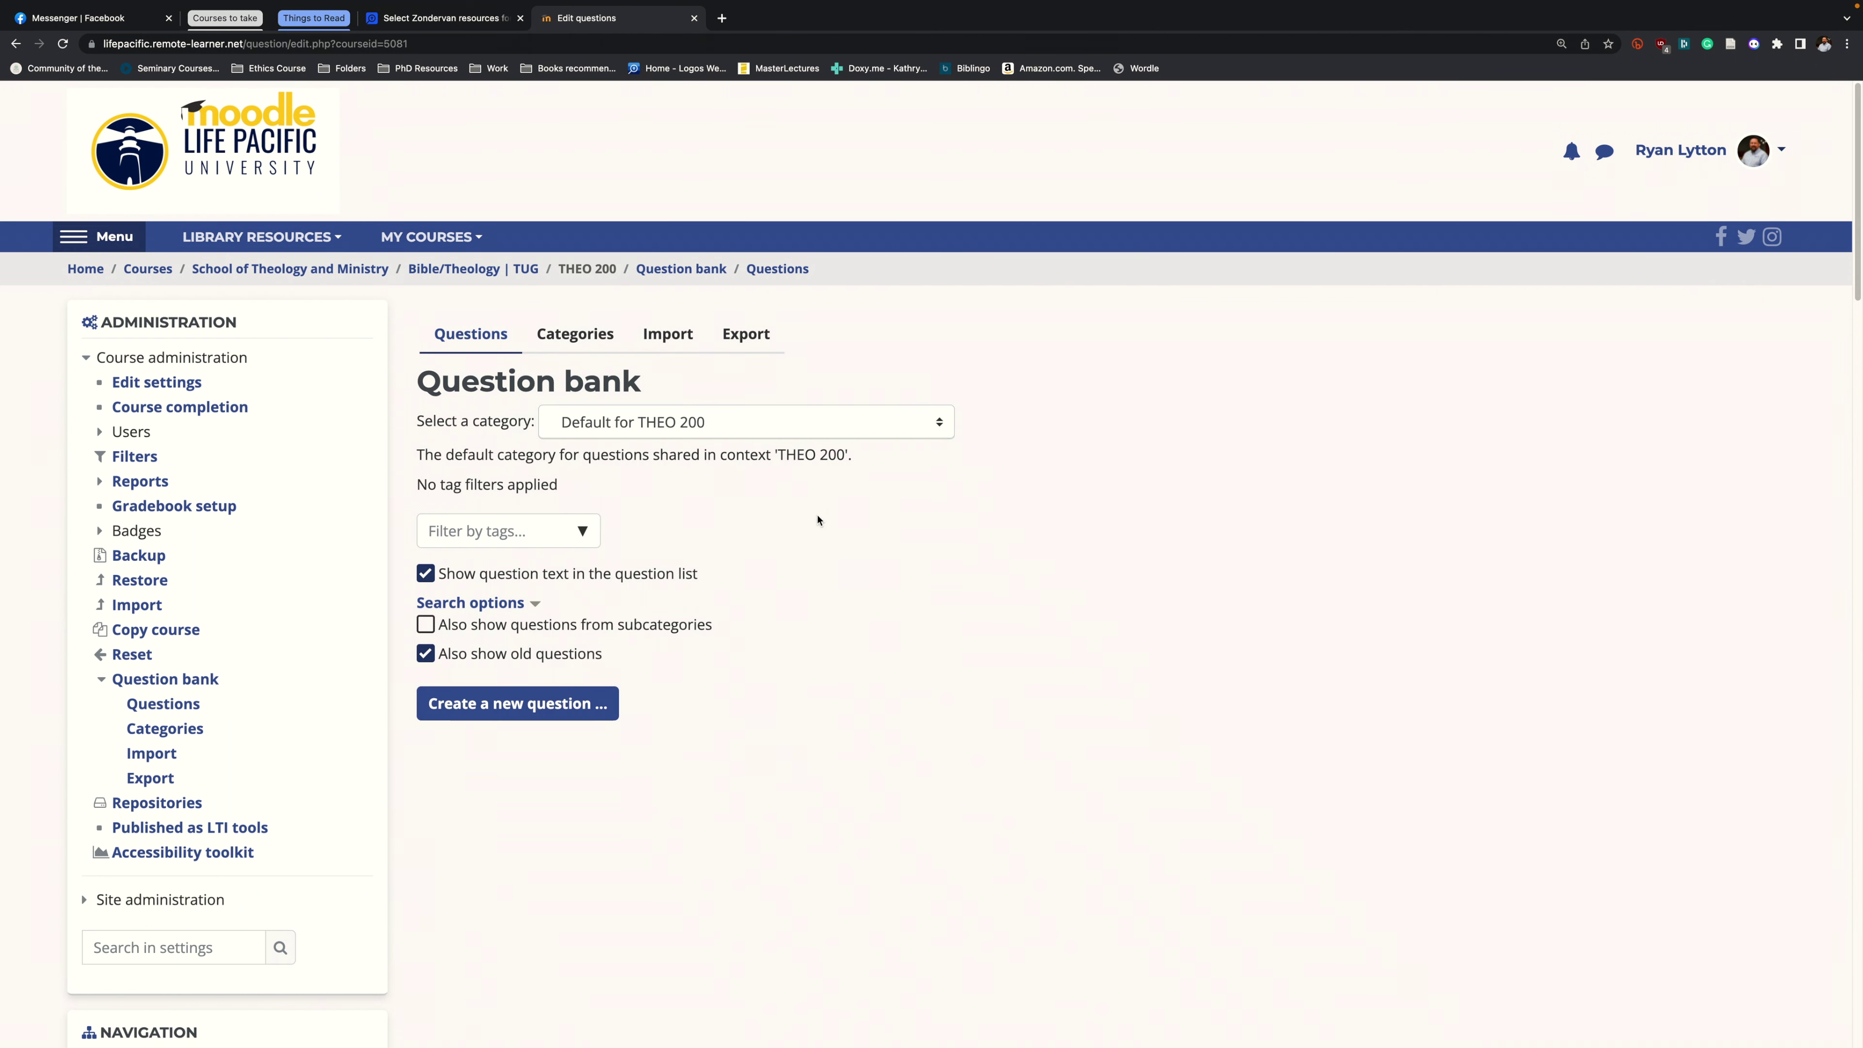